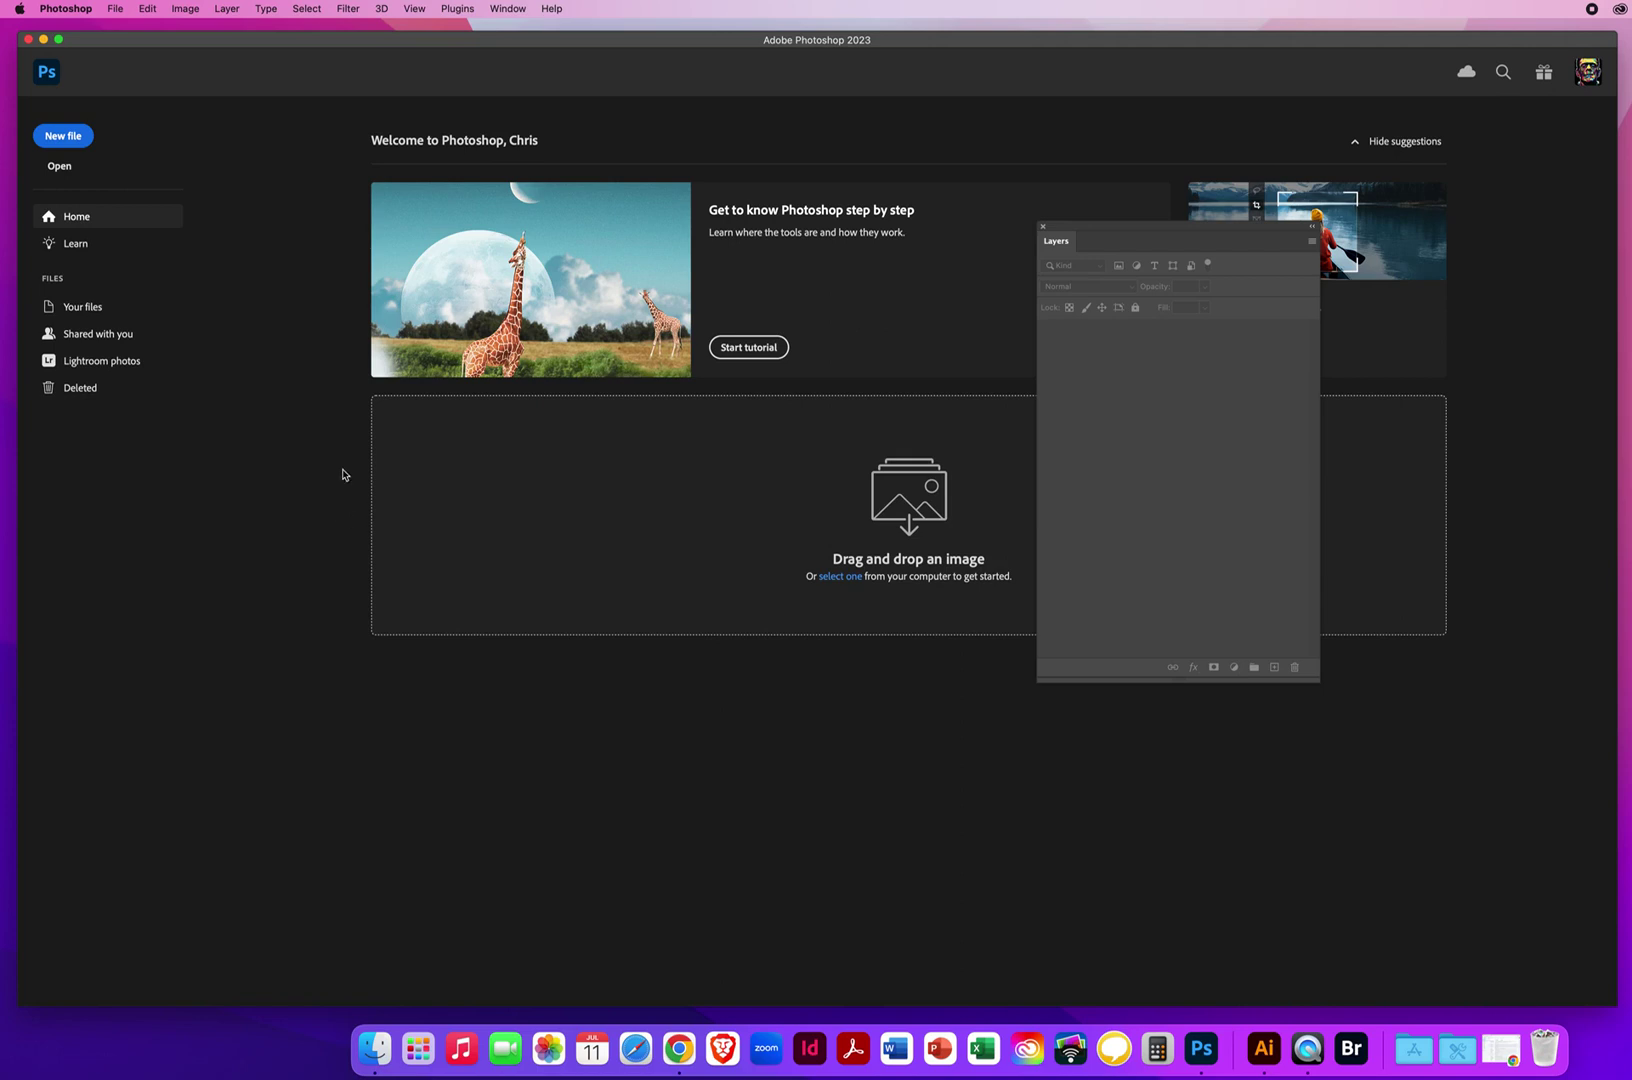
Open 1 Quick Mask Jonah.jpg and 2 Your FINAL IMAGE.jpg from the 5.3 Quick Mask Selections folder.
{"action": "left_click", "coordinate": [115, 8]}
{"action": "left_click", "coordinate": [120, 44]}
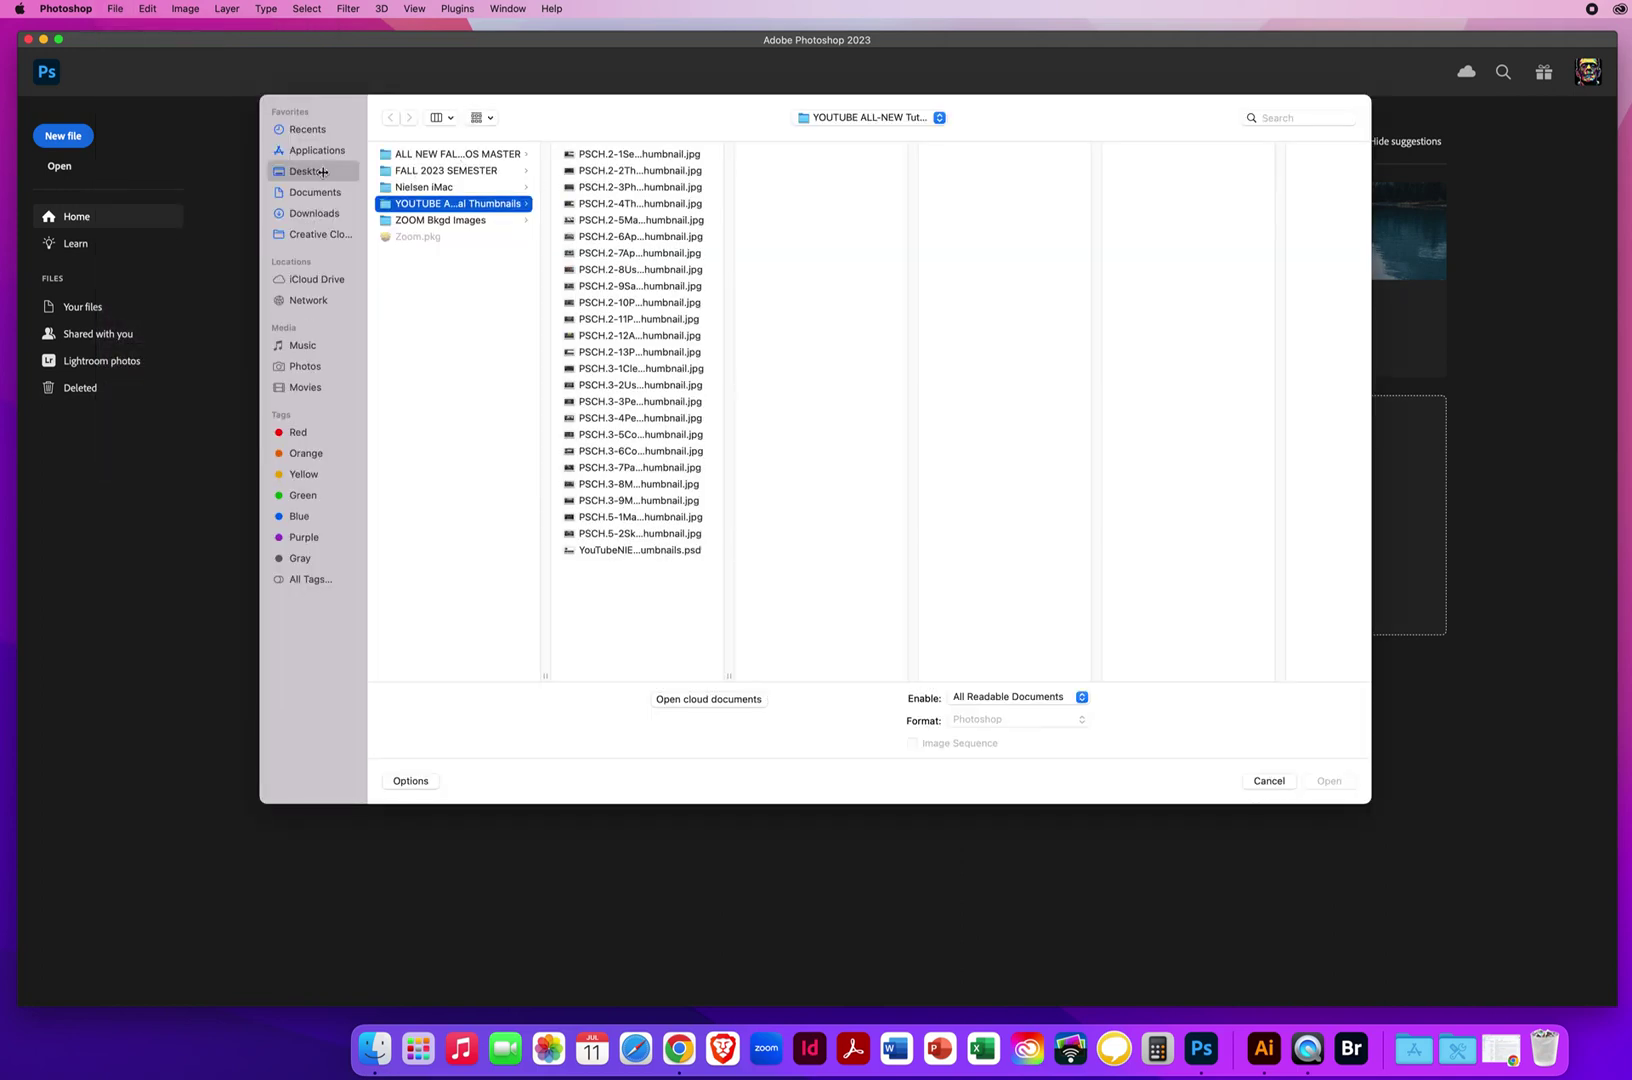
{"action": "left_click", "coordinate": [322, 172]}
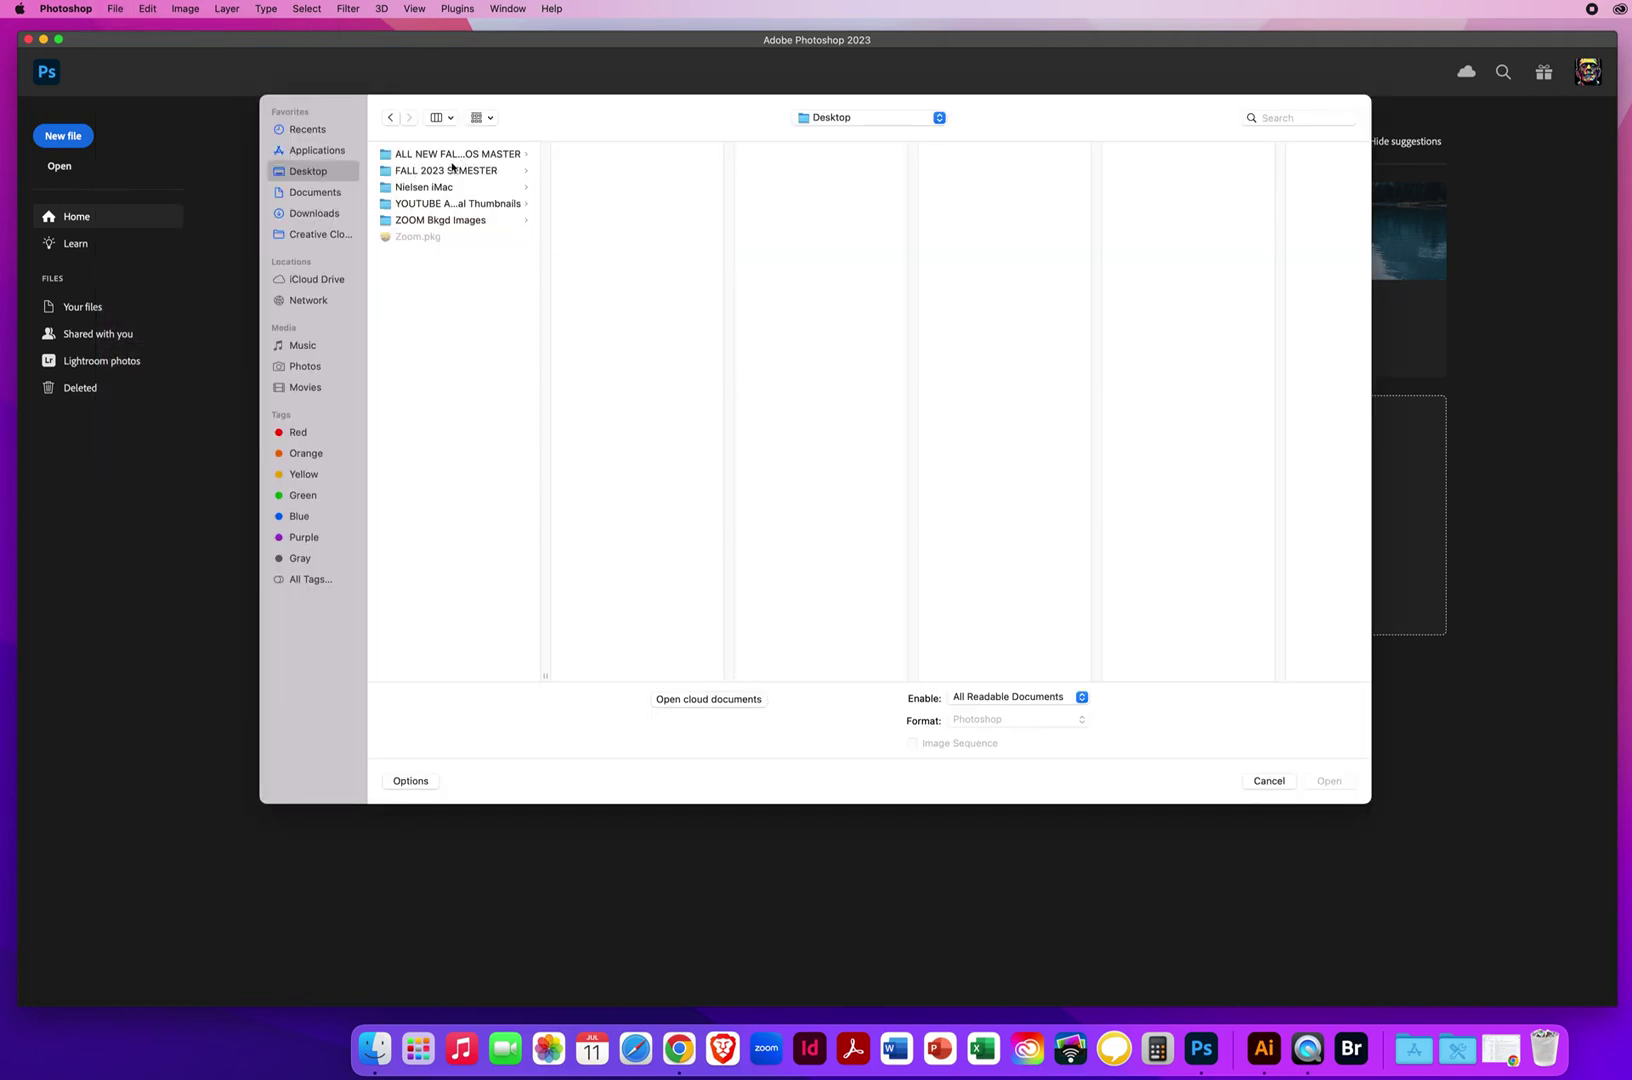
{"action": "left_click", "coordinate": [454, 154]}
{"action": "left_click", "coordinate": [612, 171]}
{"action": "left_click", "coordinate": [818, 188]}
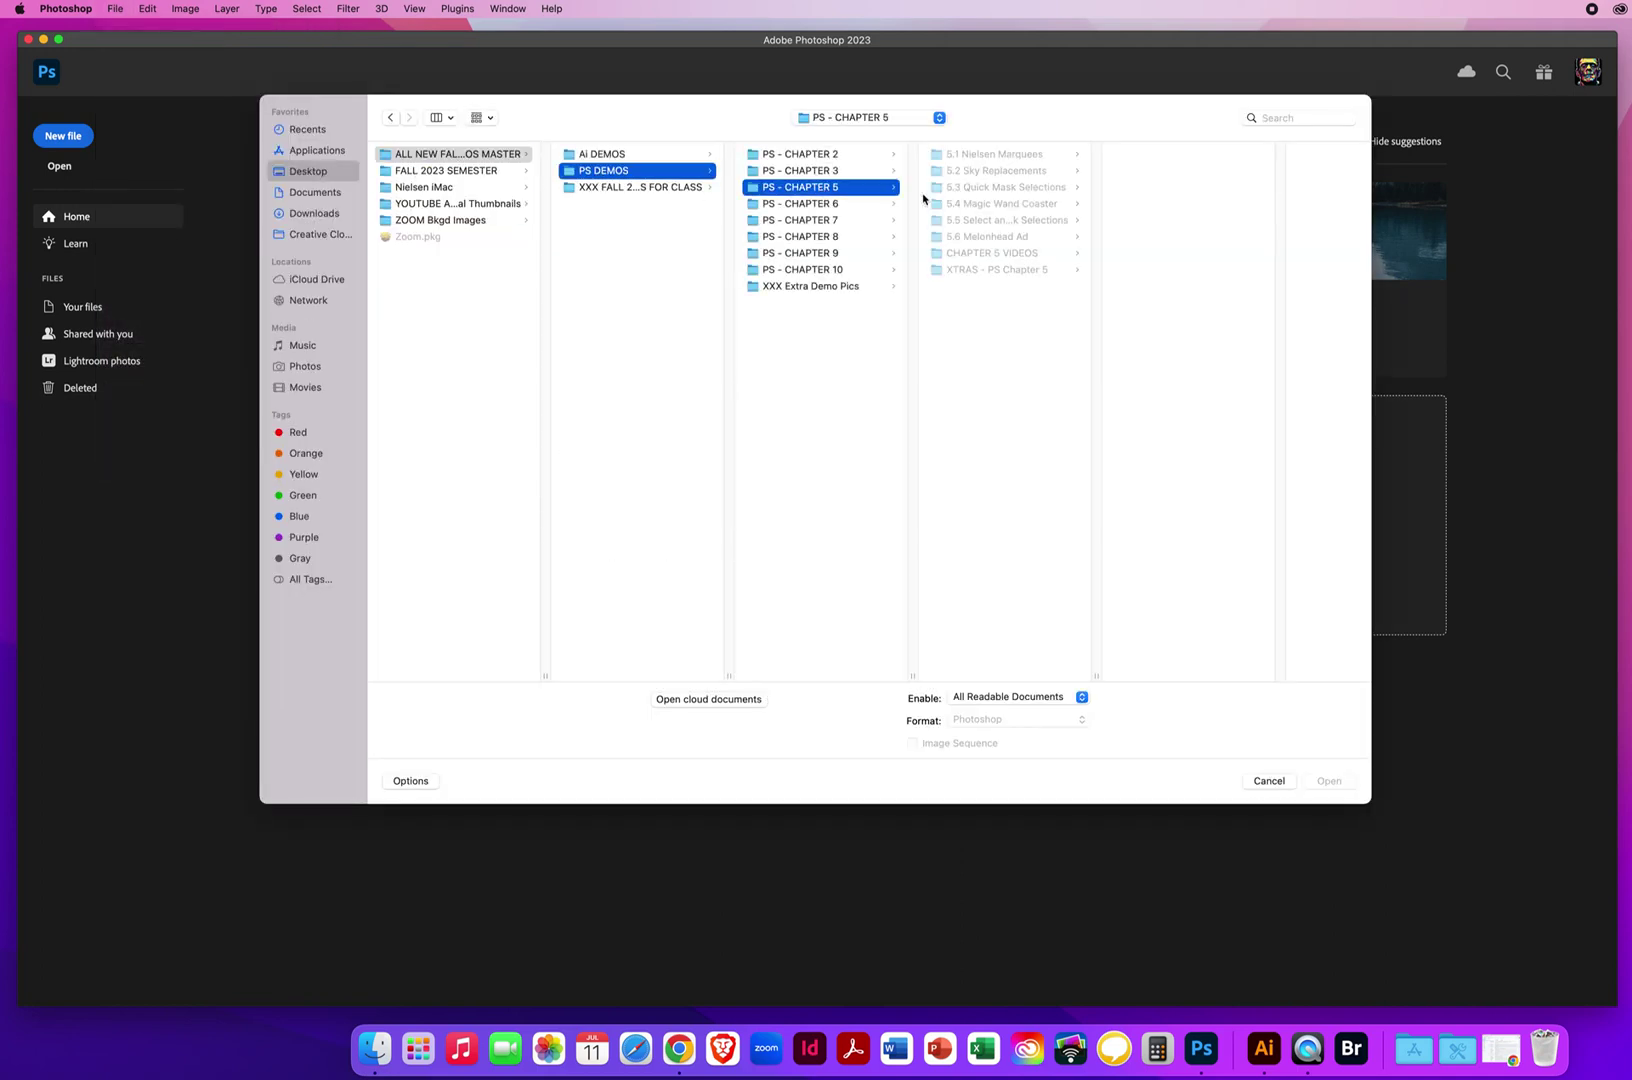
{"action": "left_click", "coordinate": [972, 189]}
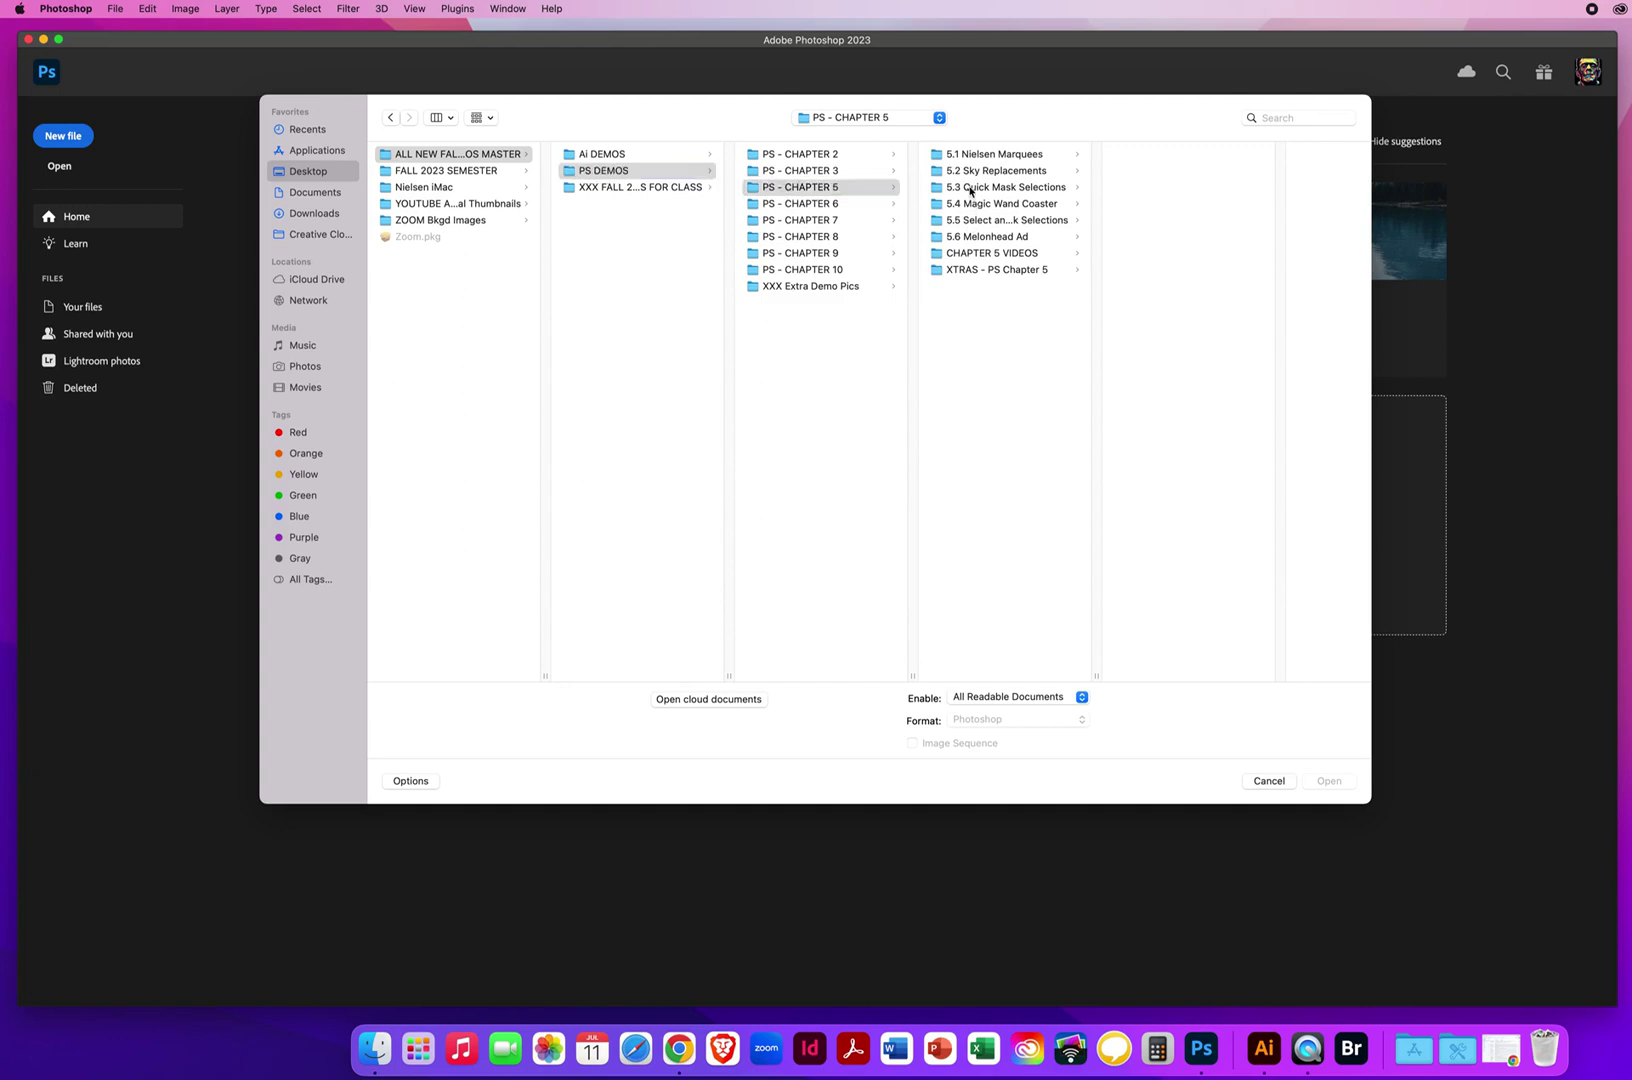
{"action": "left_click", "coordinate": [1207, 306]}
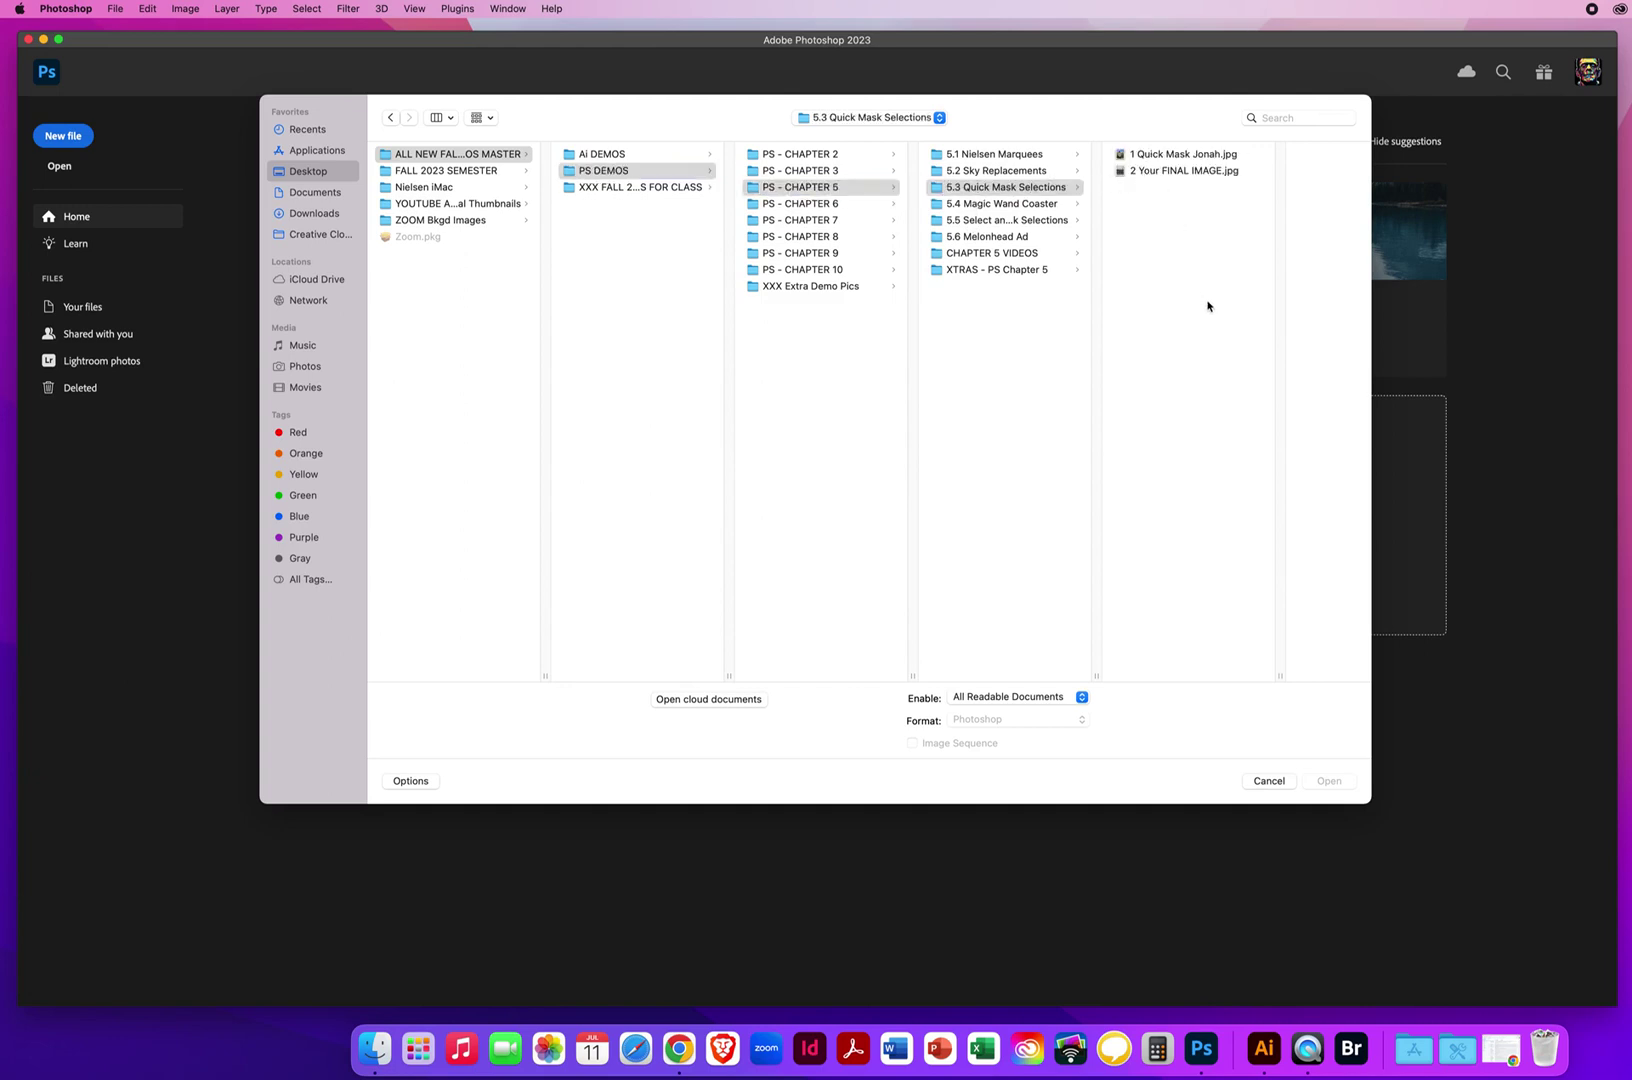
{"action": "left_click_drag", "start_coordinate": [1168, 235], "coordinate": [1150, 166]}
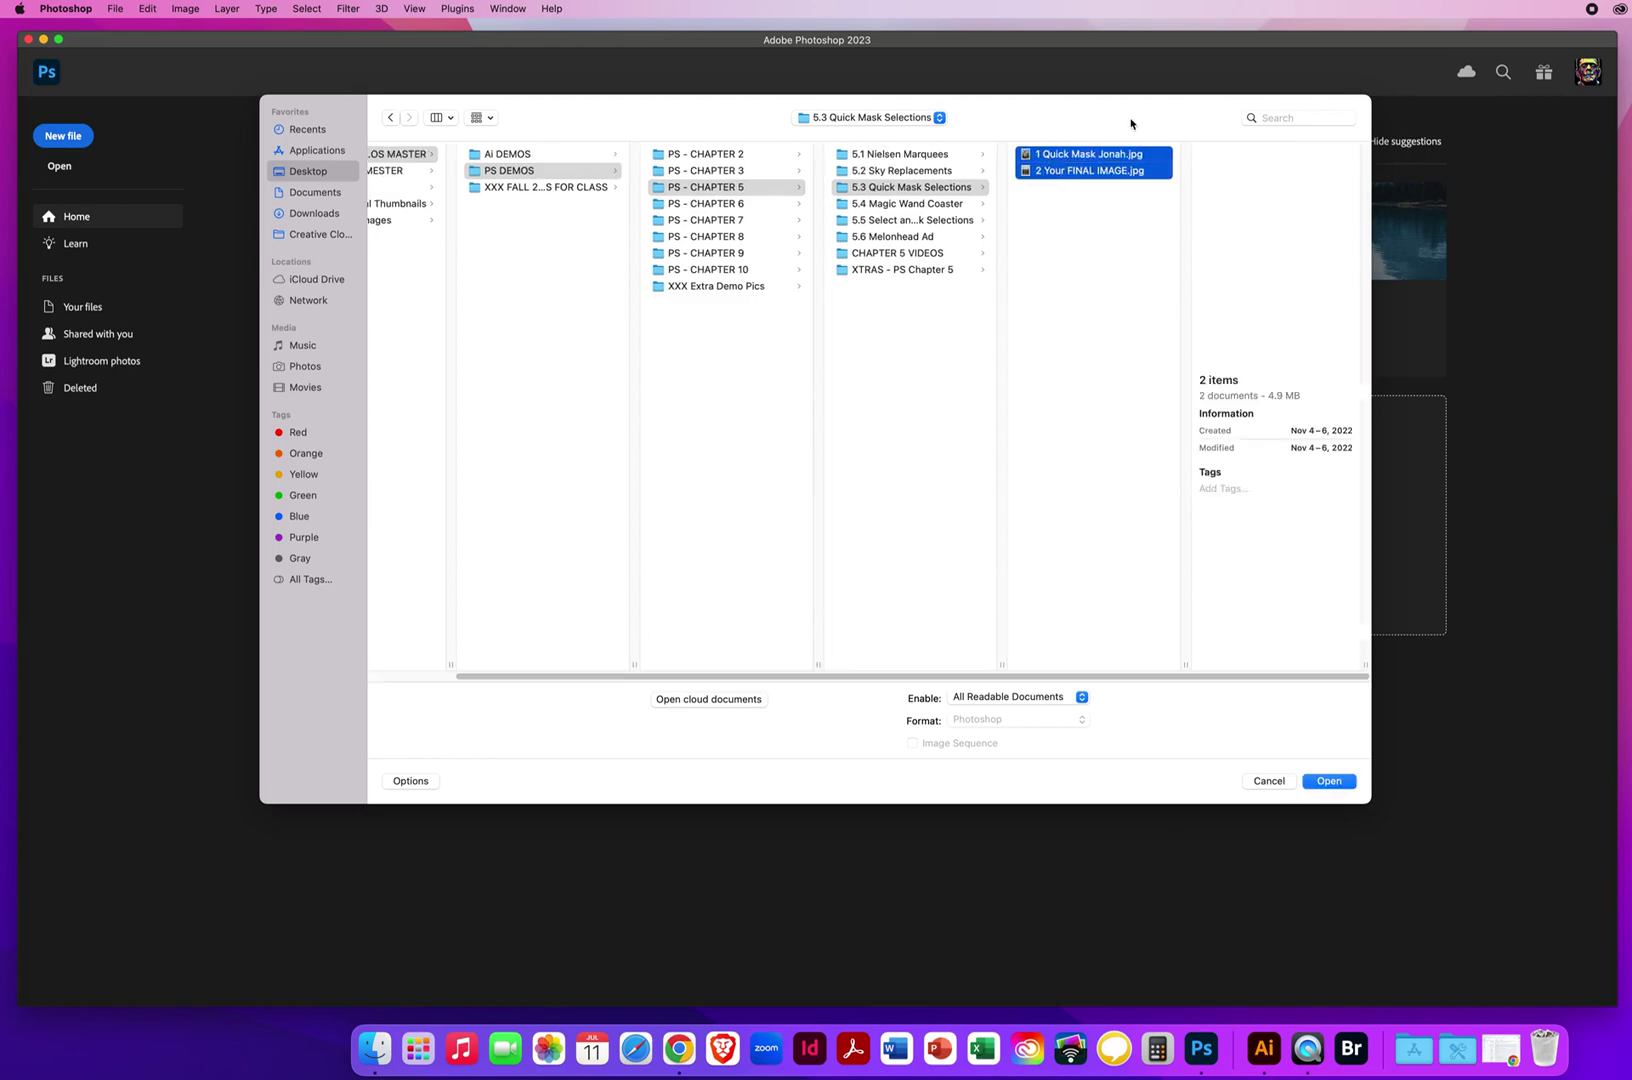
{"action": "left_click", "coordinate": [1312, 787]}
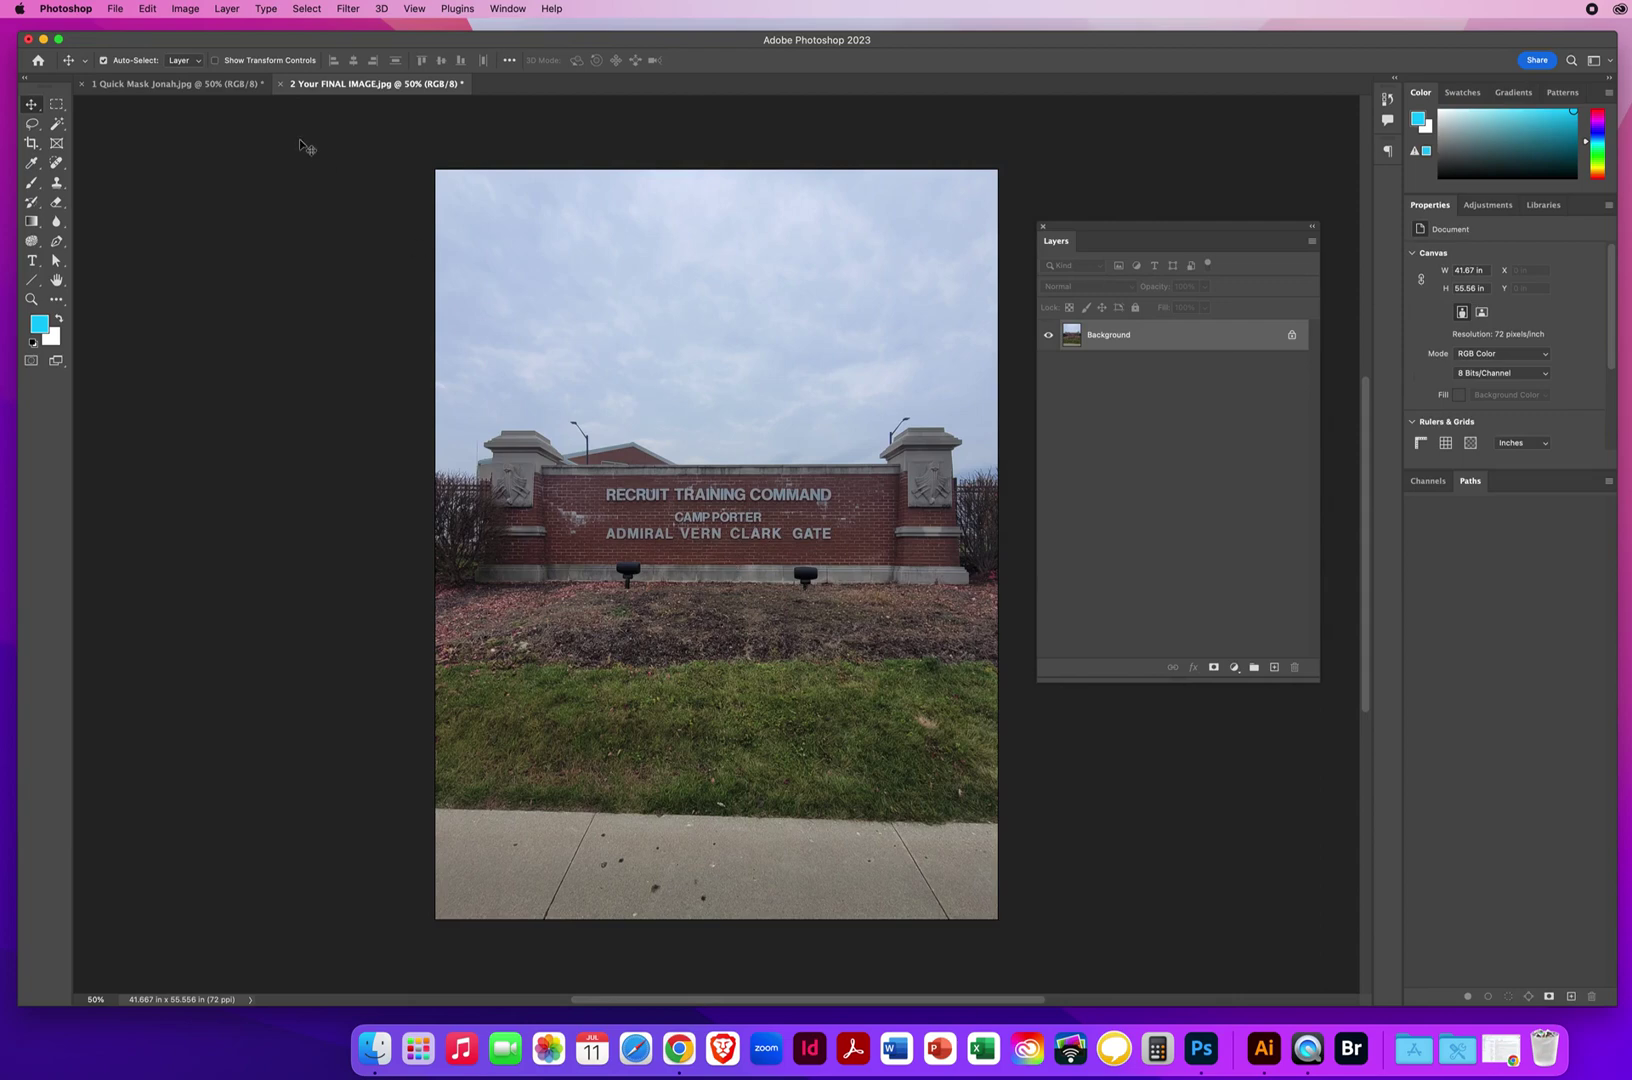
Flip between the sailor portrait and the gate photo, ending on 1 Quick Mask Jonah.jpg.
{"action": "left_click", "coordinate": [180, 84]}
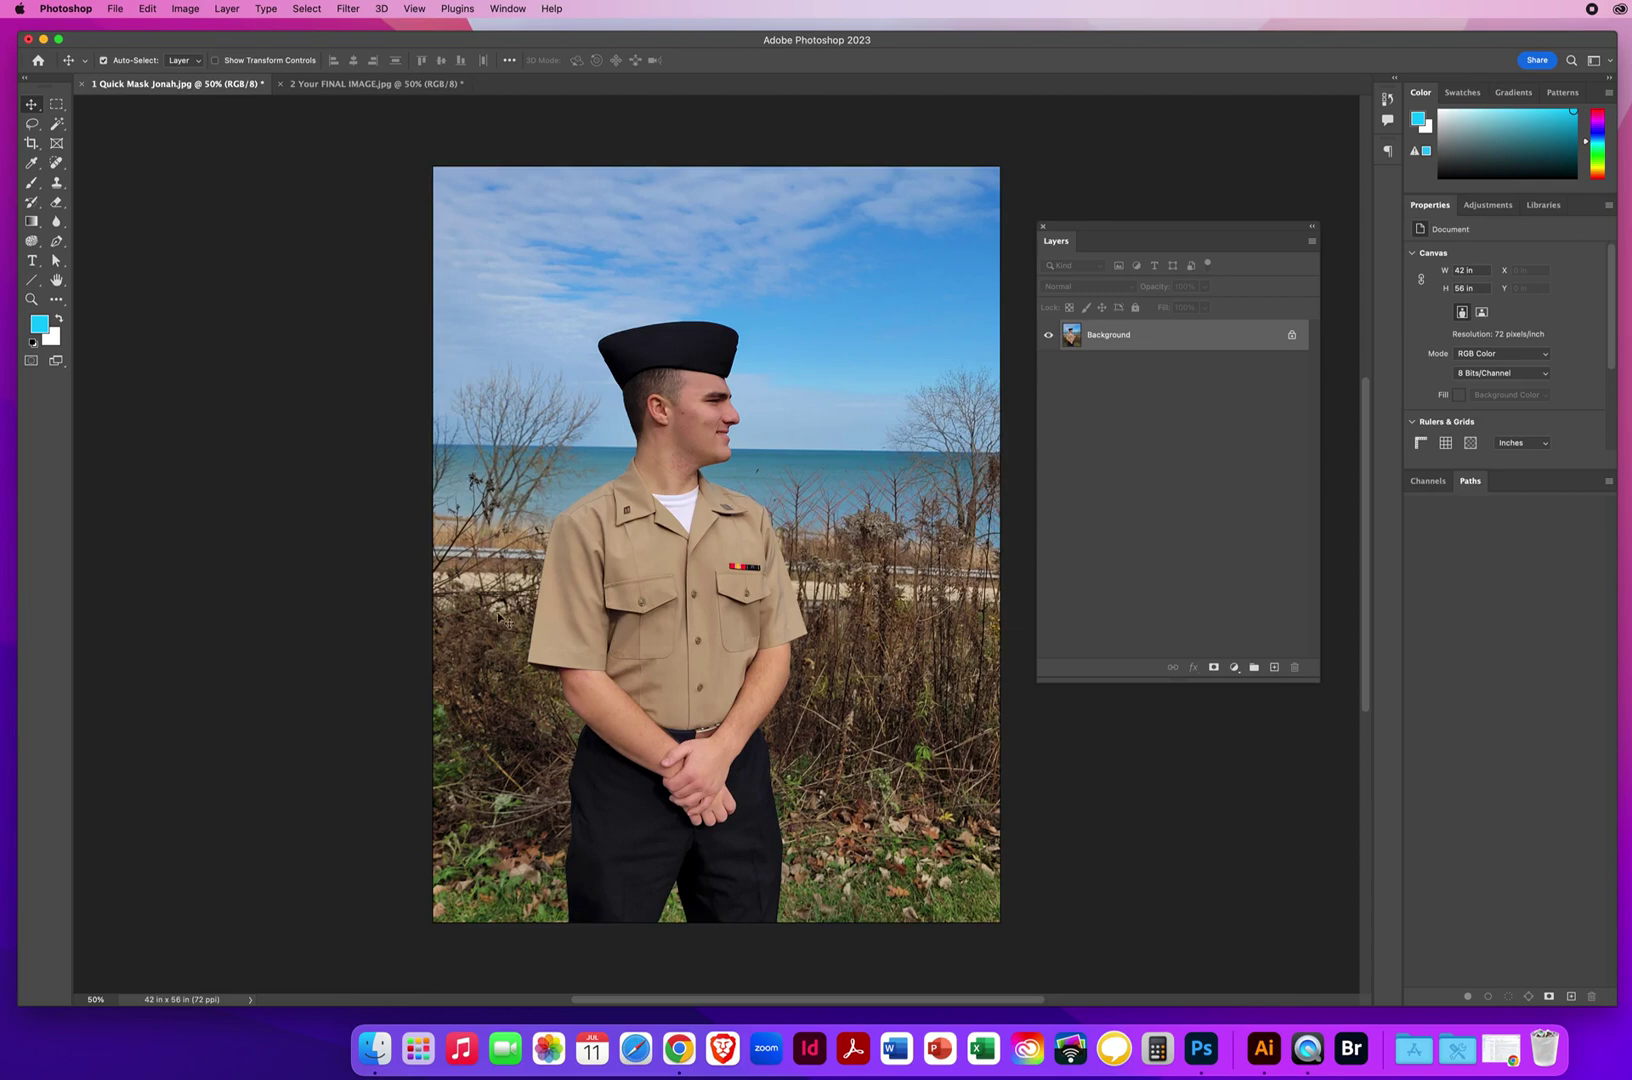
{"action": "left_click", "coordinate": [318, 84]}
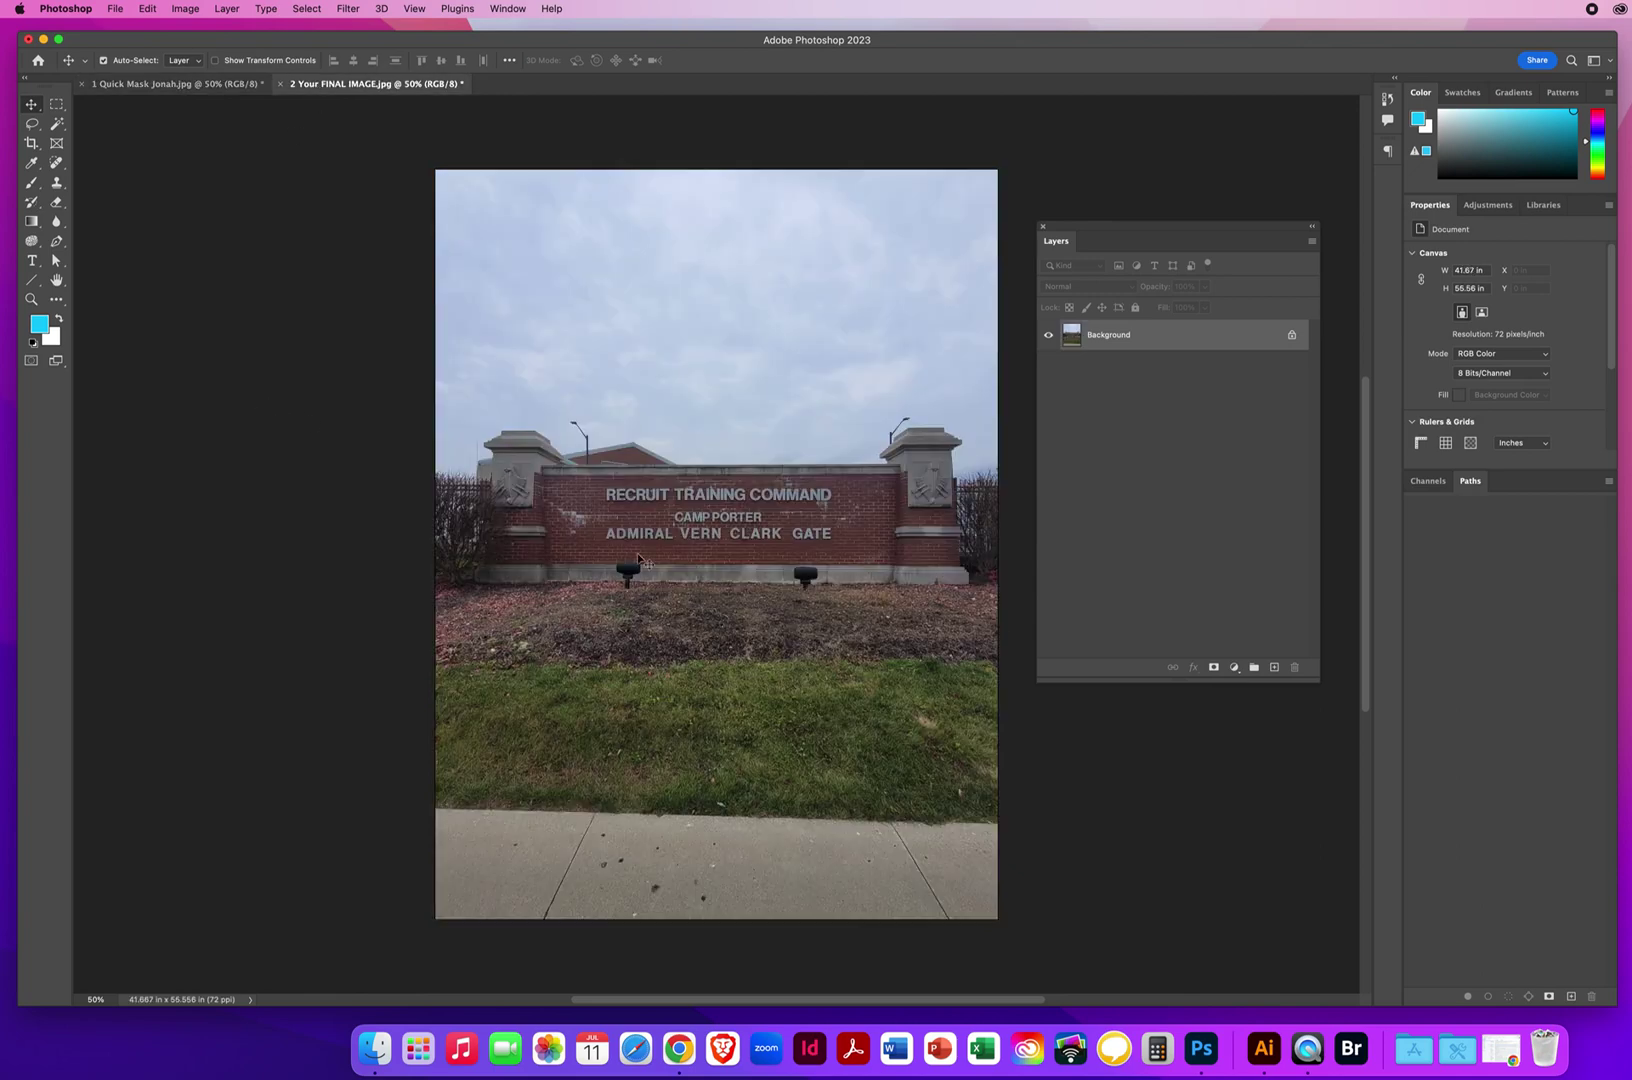
{"action": "left_click", "coordinate": [235, 85]}
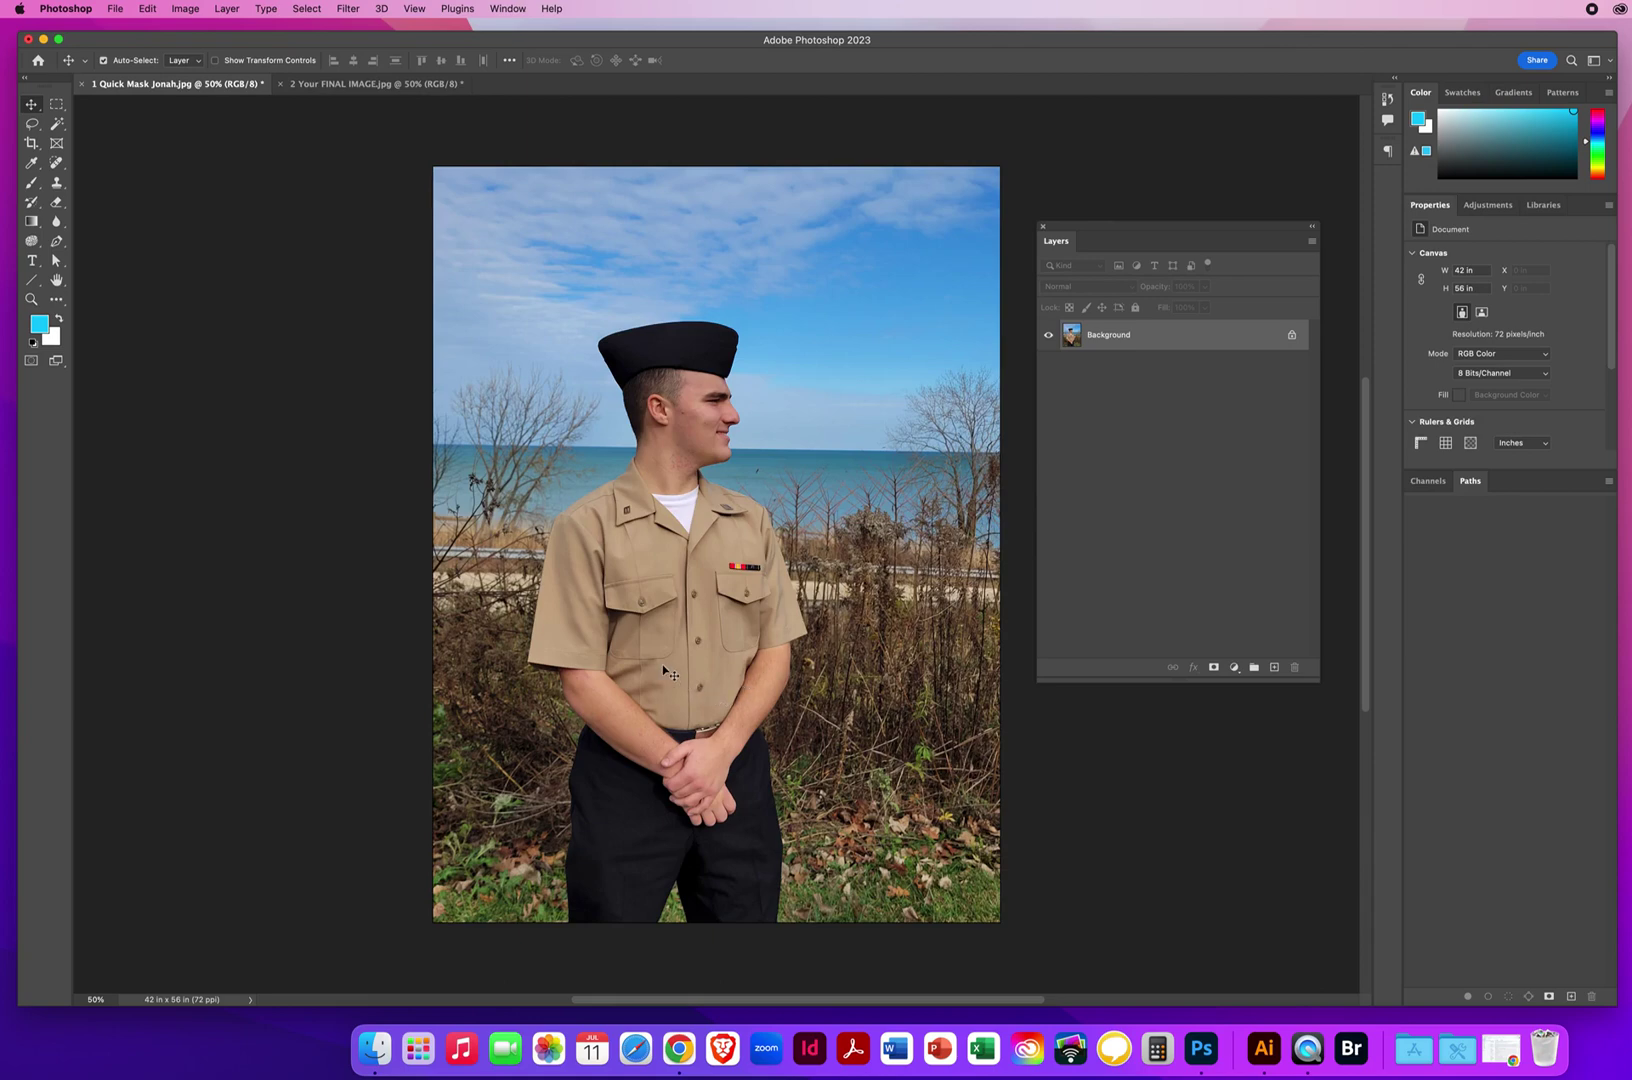
Choose the Polygonal Lasso Tool from the lasso group, then pick the Zoom tool.
{"action": "left_click", "coordinate": [32, 122]}
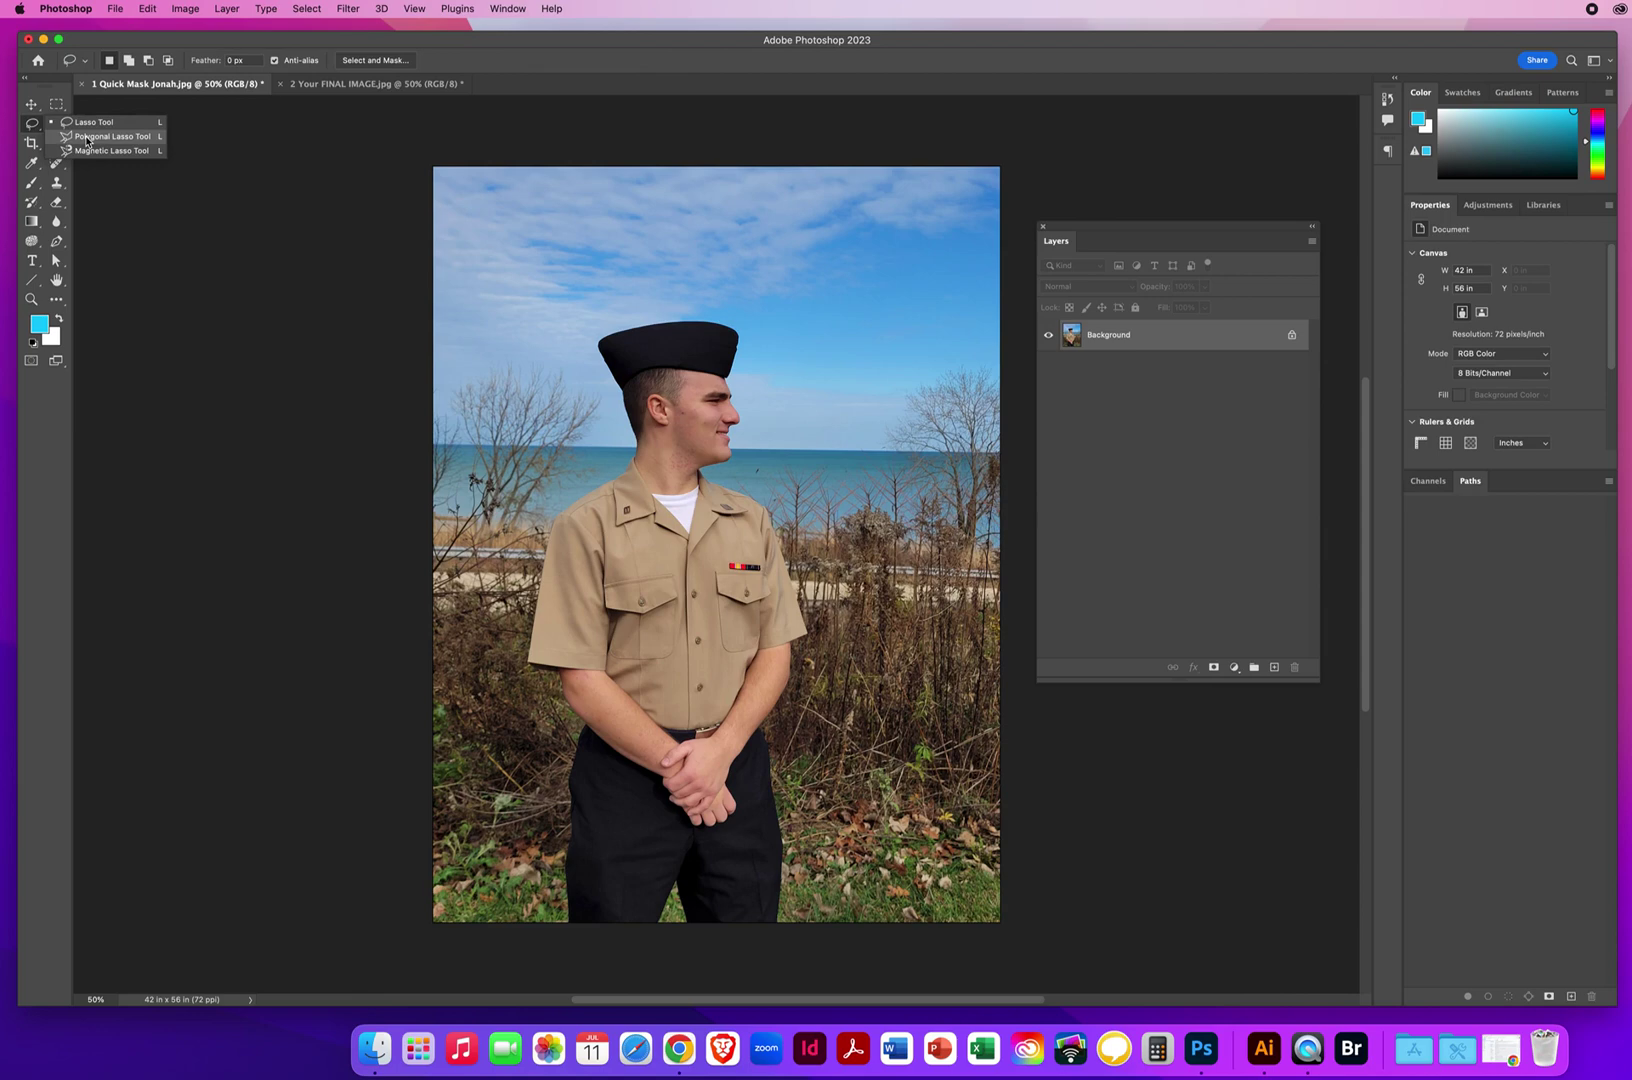
{"action": "left_click", "coordinate": [86, 137]}
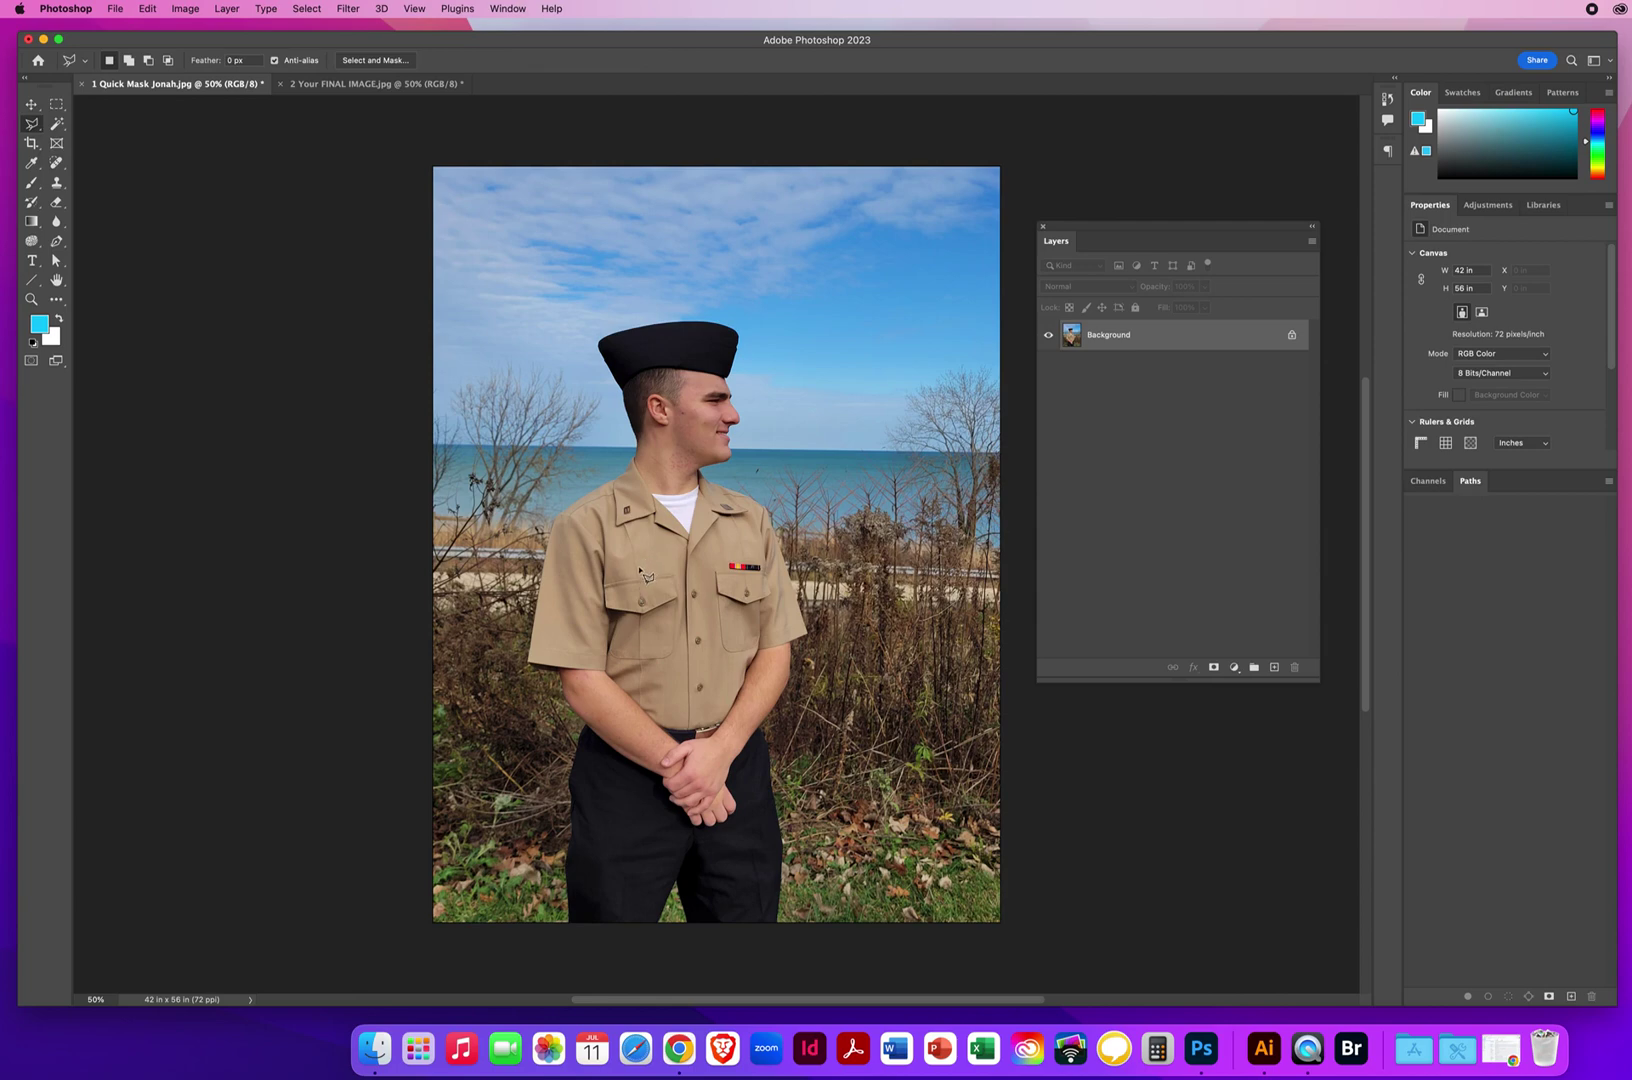
{"action": "left_click", "coordinate": [31, 298]}
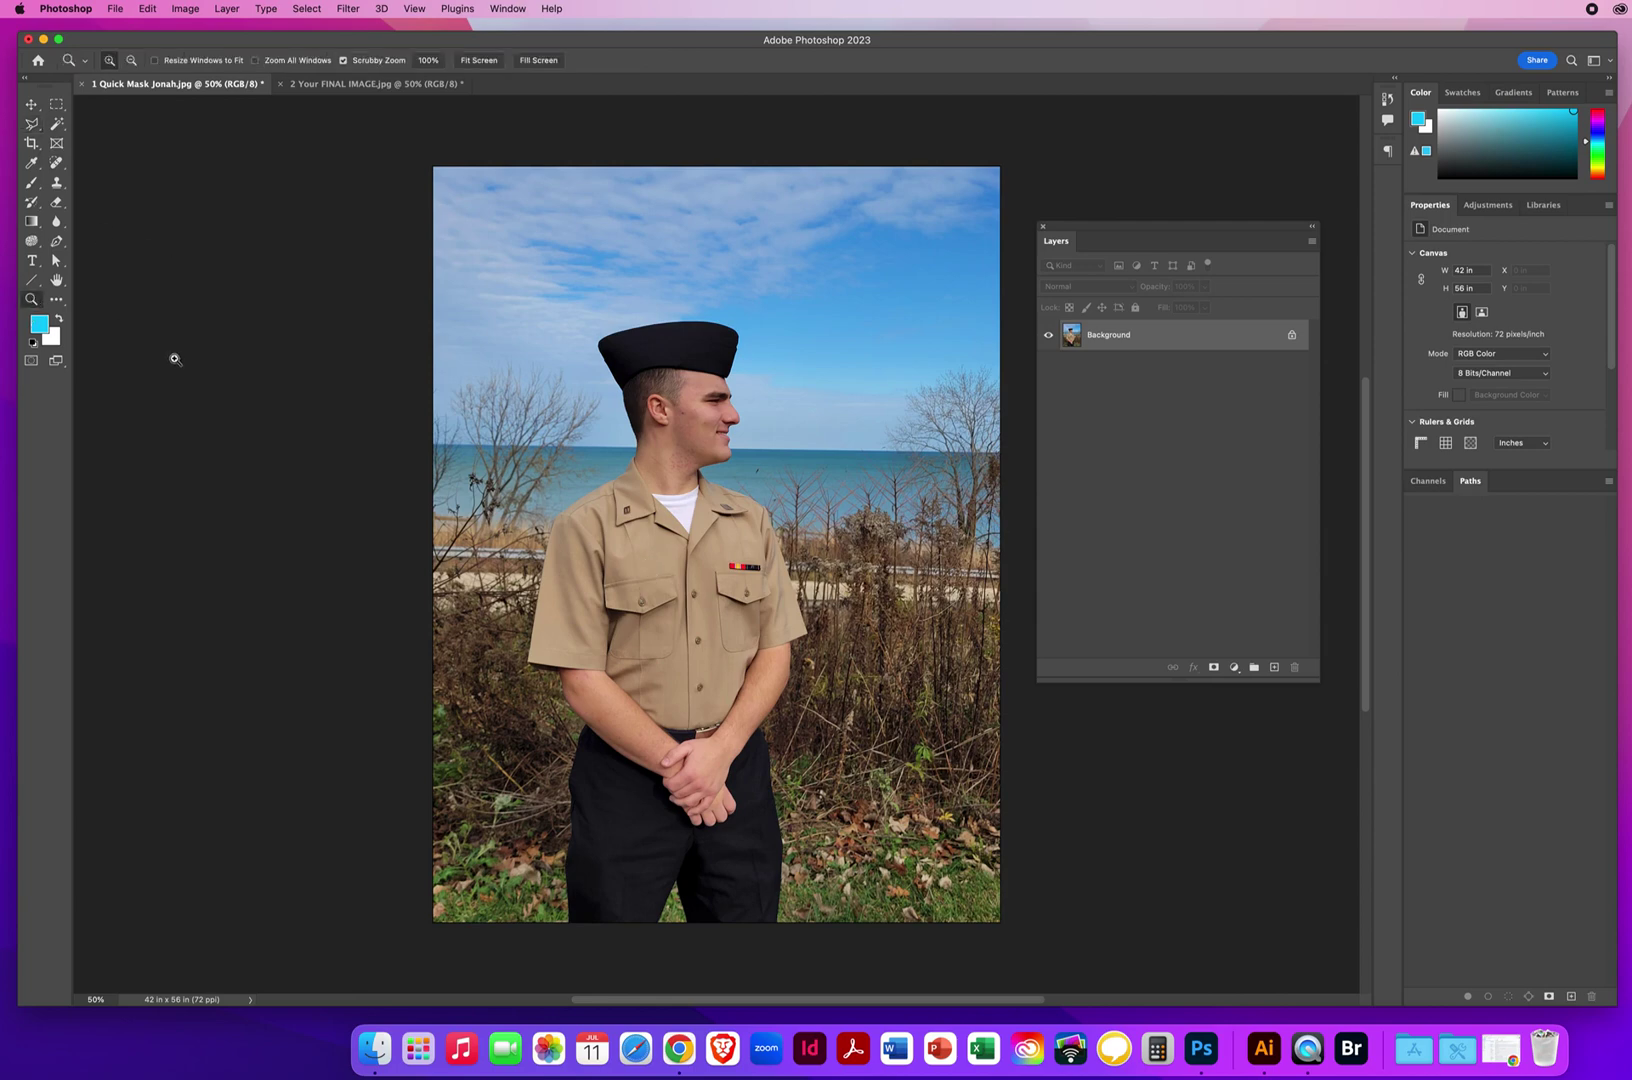
Zoom to 100% on the trousers, center the hands, and return to the Polygonal Lasso.
{"action": "left_click", "coordinate": [642, 754]}
{"action": "left_click", "coordinate": [698, 600]}
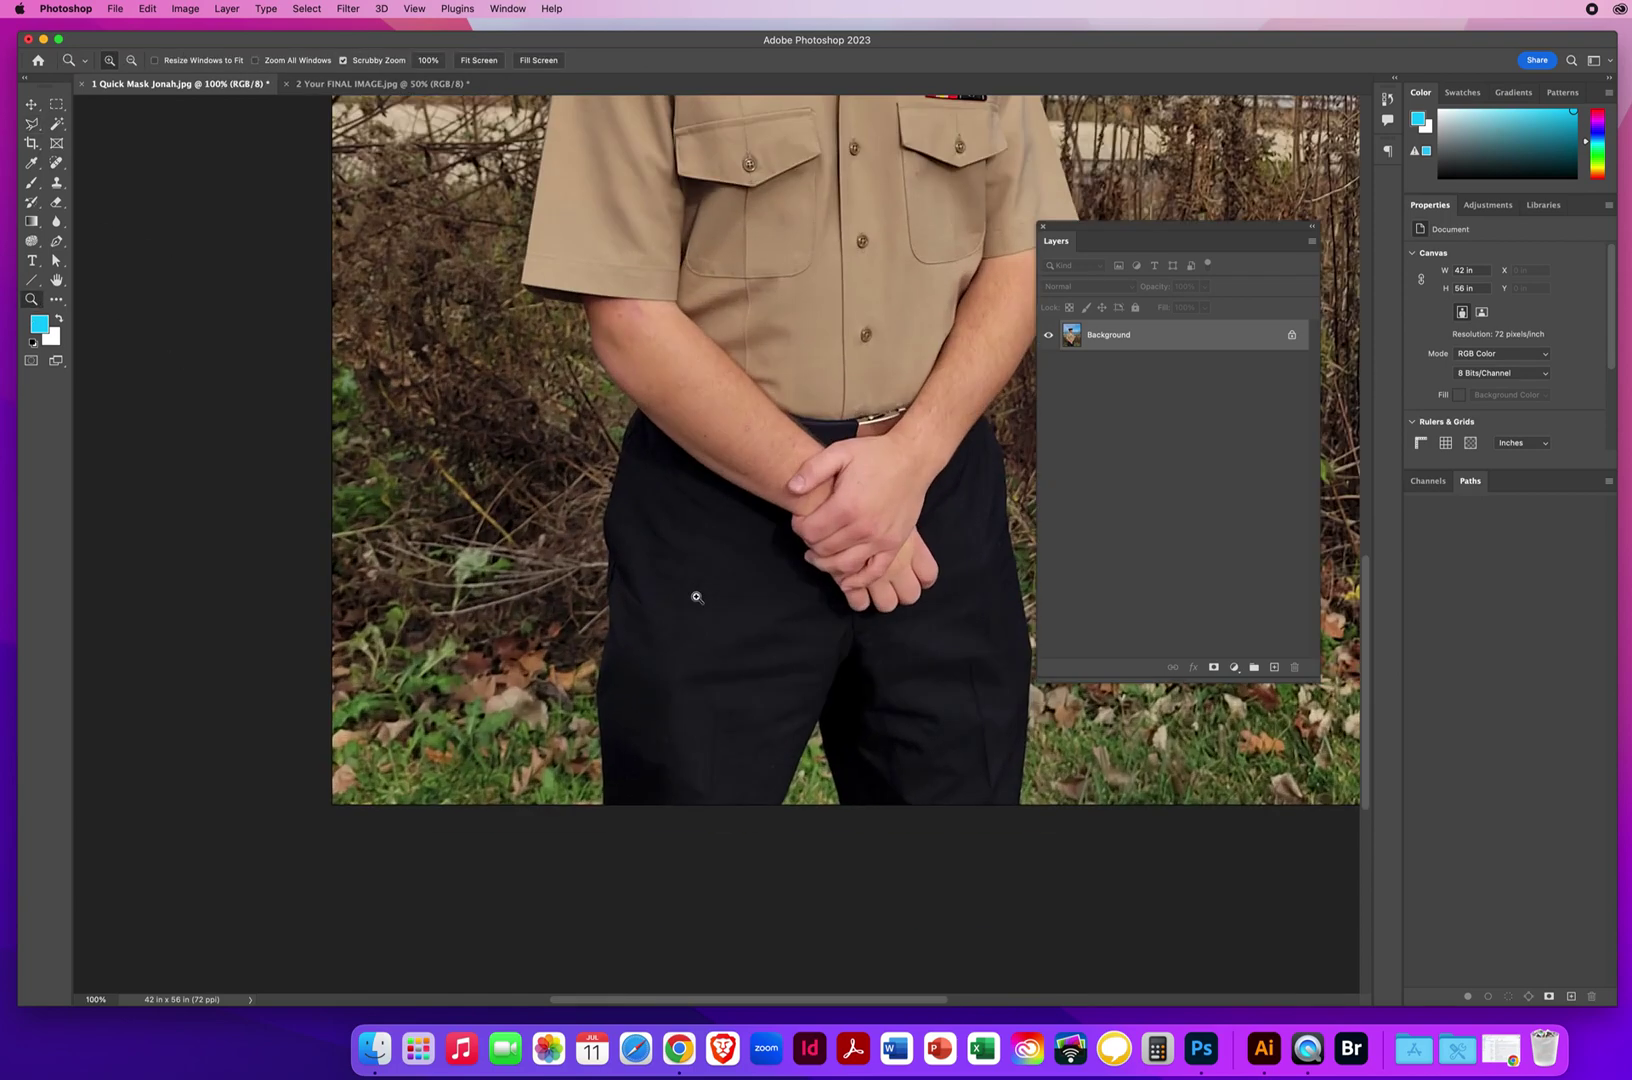
{"action": "left_click_drag", "start_coordinate": [729, 593], "coordinate": [568, 599]}
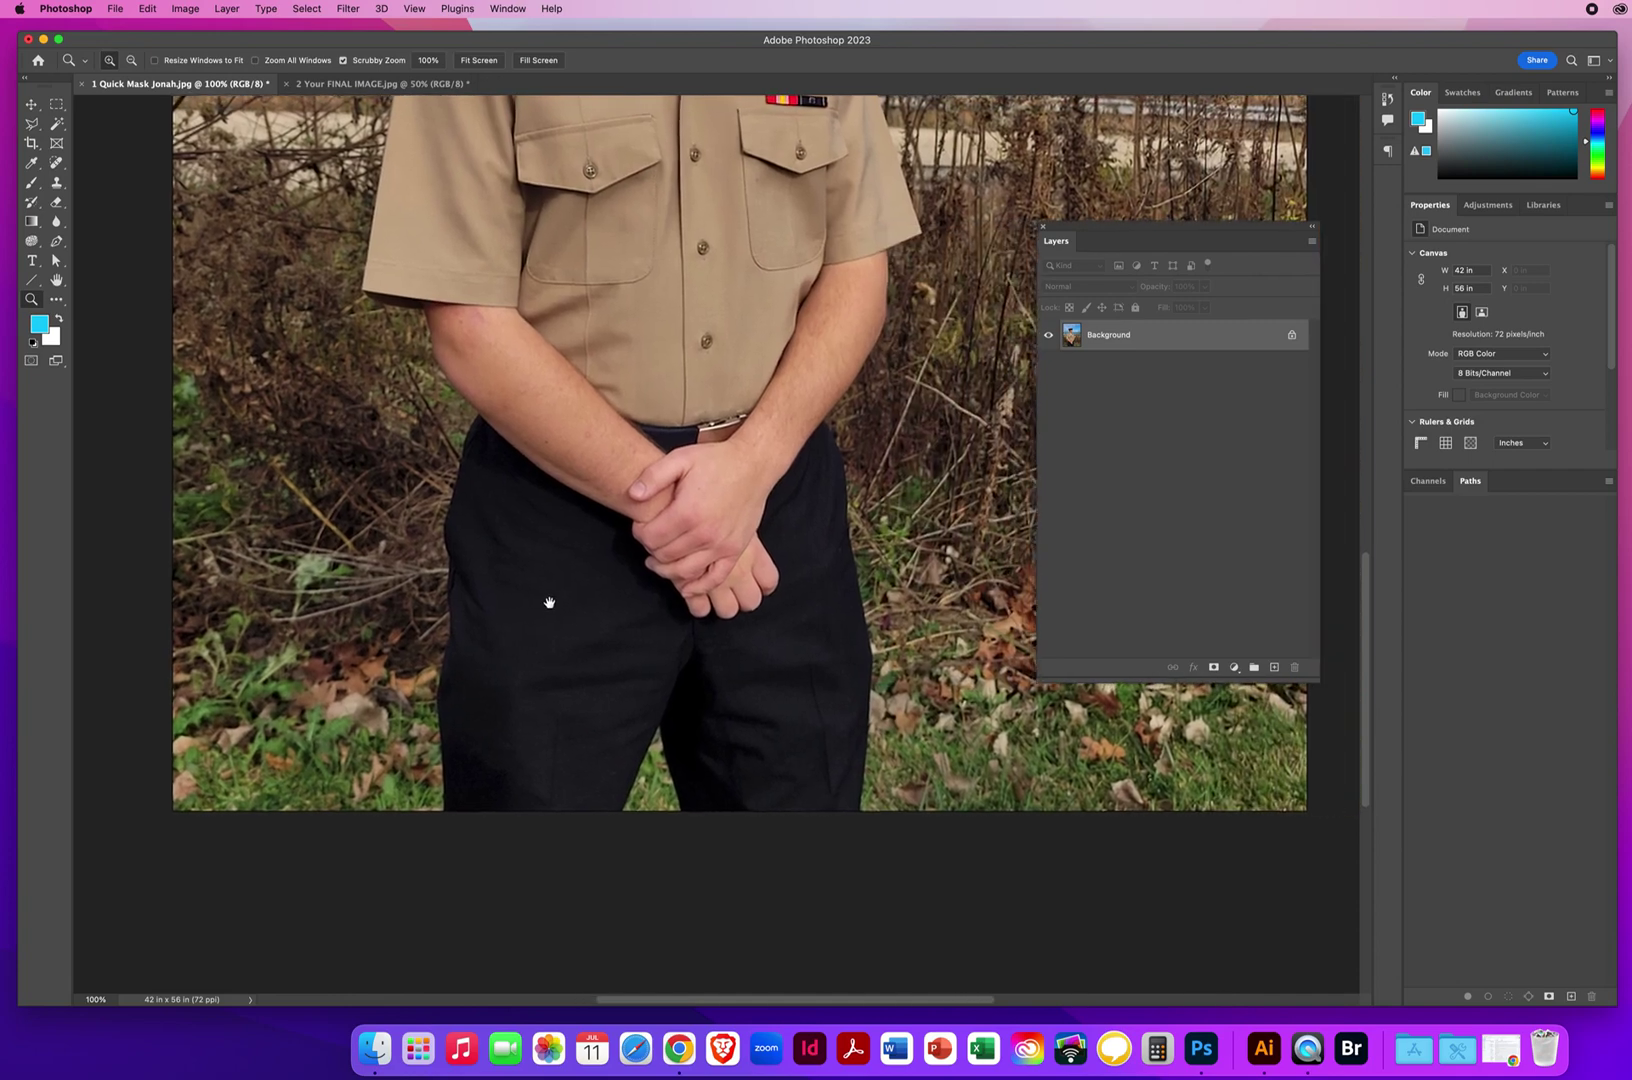
{"action": "key", "text": "l"}
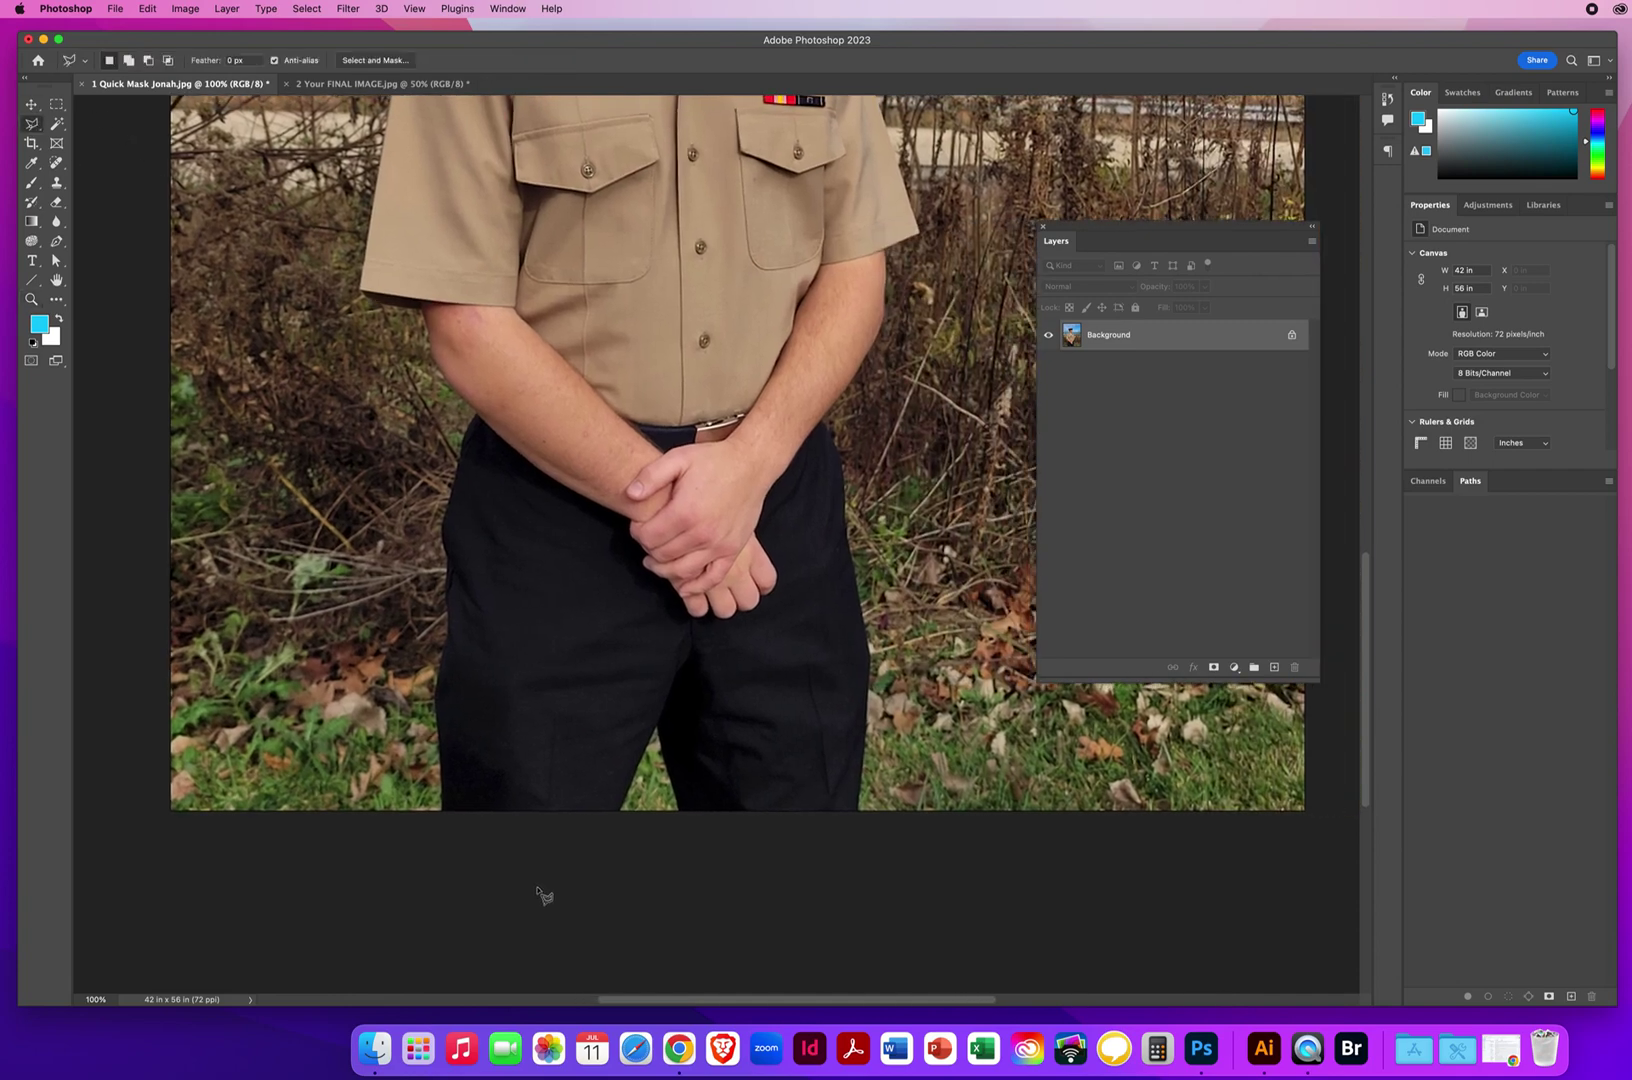
Start the outline below the trouser leg and trace up past the elbow to the sleeve corner.
{"action": "left_click", "coordinate": [440, 870]}
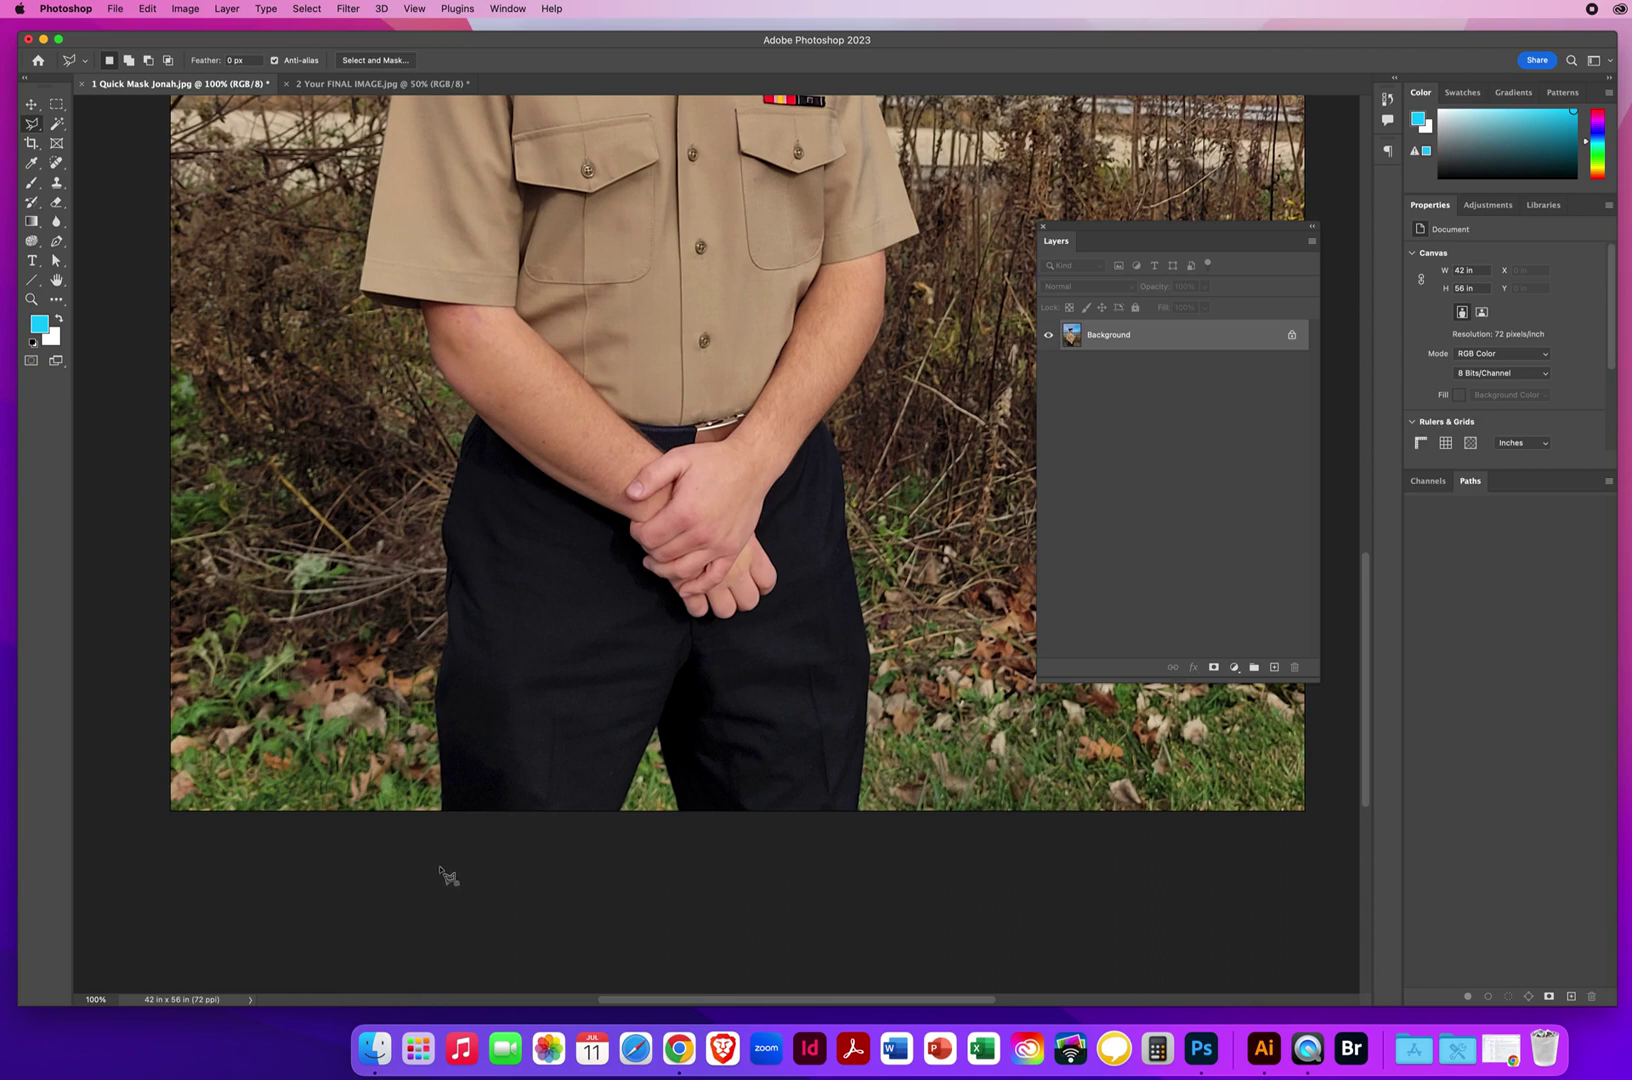
{"action": "left_click", "coordinate": [432, 693]}
{"action": "left_click", "coordinate": [446, 618]}
{"action": "left_click", "coordinate": [443, 570]}
{"action": "left_click", "coordinate": [470, 410]}
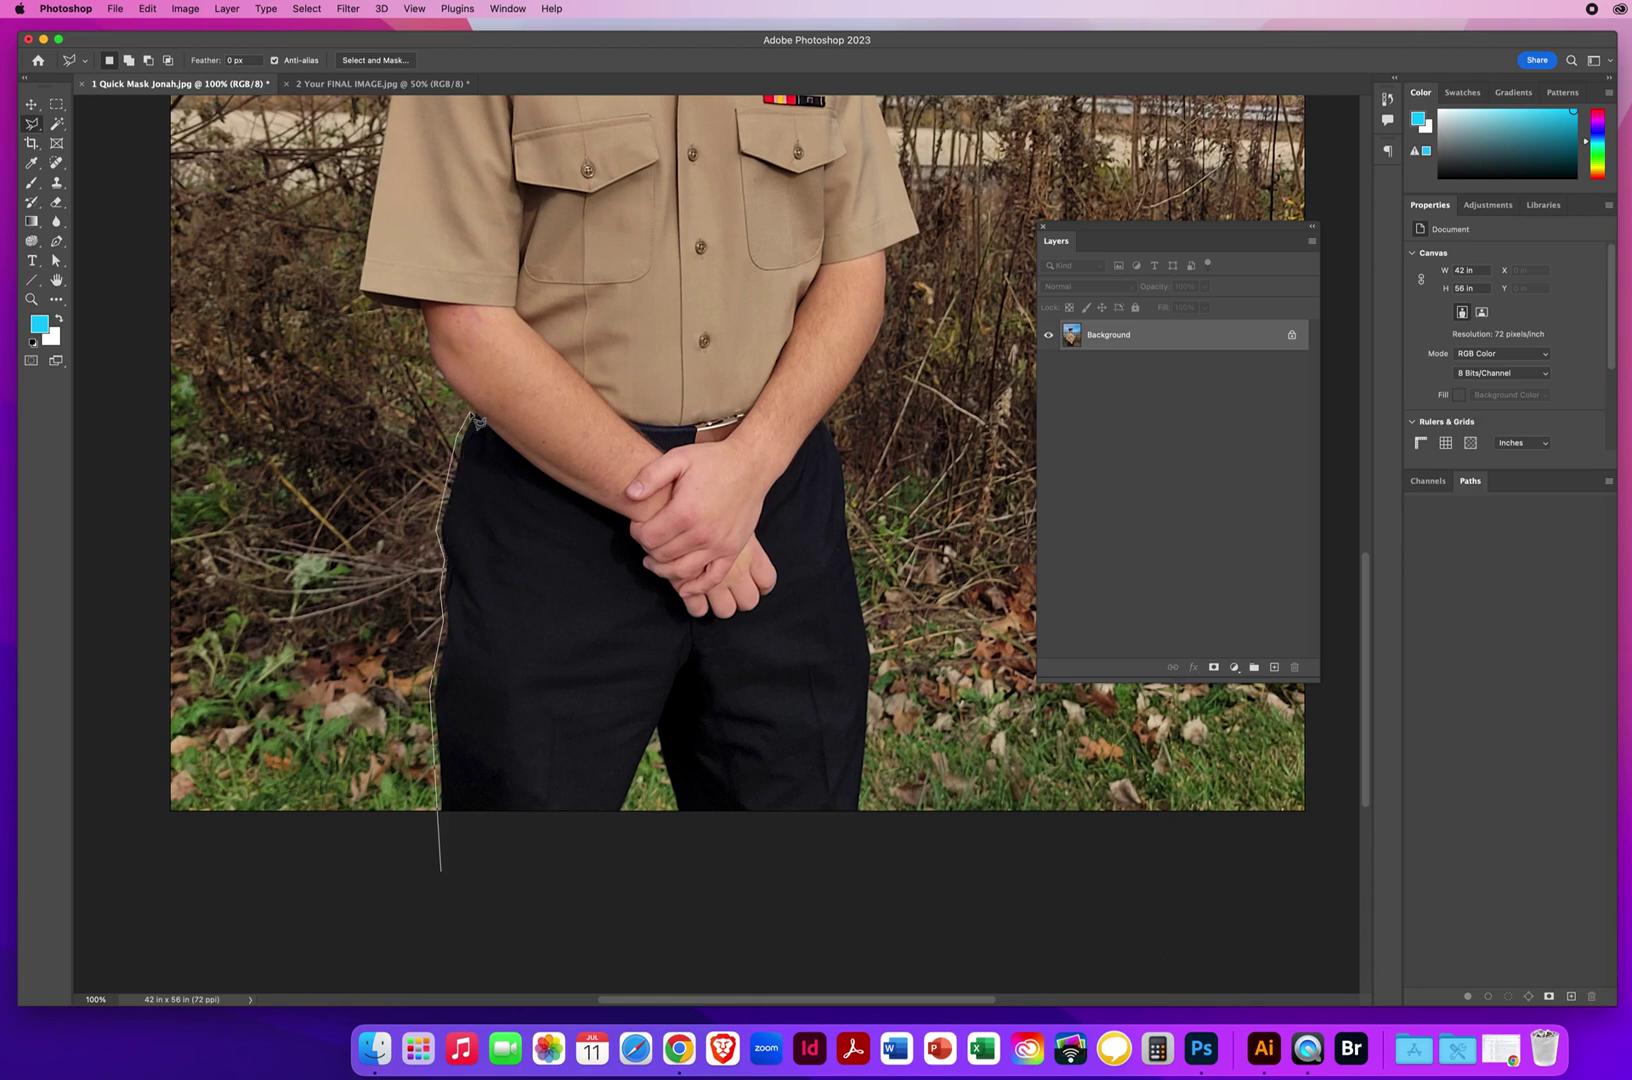
{"action": "left_click", "coordinate": [431, 368]}
{"action": "left_click", "coordinate": [419, 315]}
{"action": "left_click", "coordinate": [355, 290]}
Continue the outline up the sleeve edge to the sailor's shoulder.
{"action": "scroll", "coordinate": [398, 110], "scroll_direction": "up", "scroll_amount": 3}
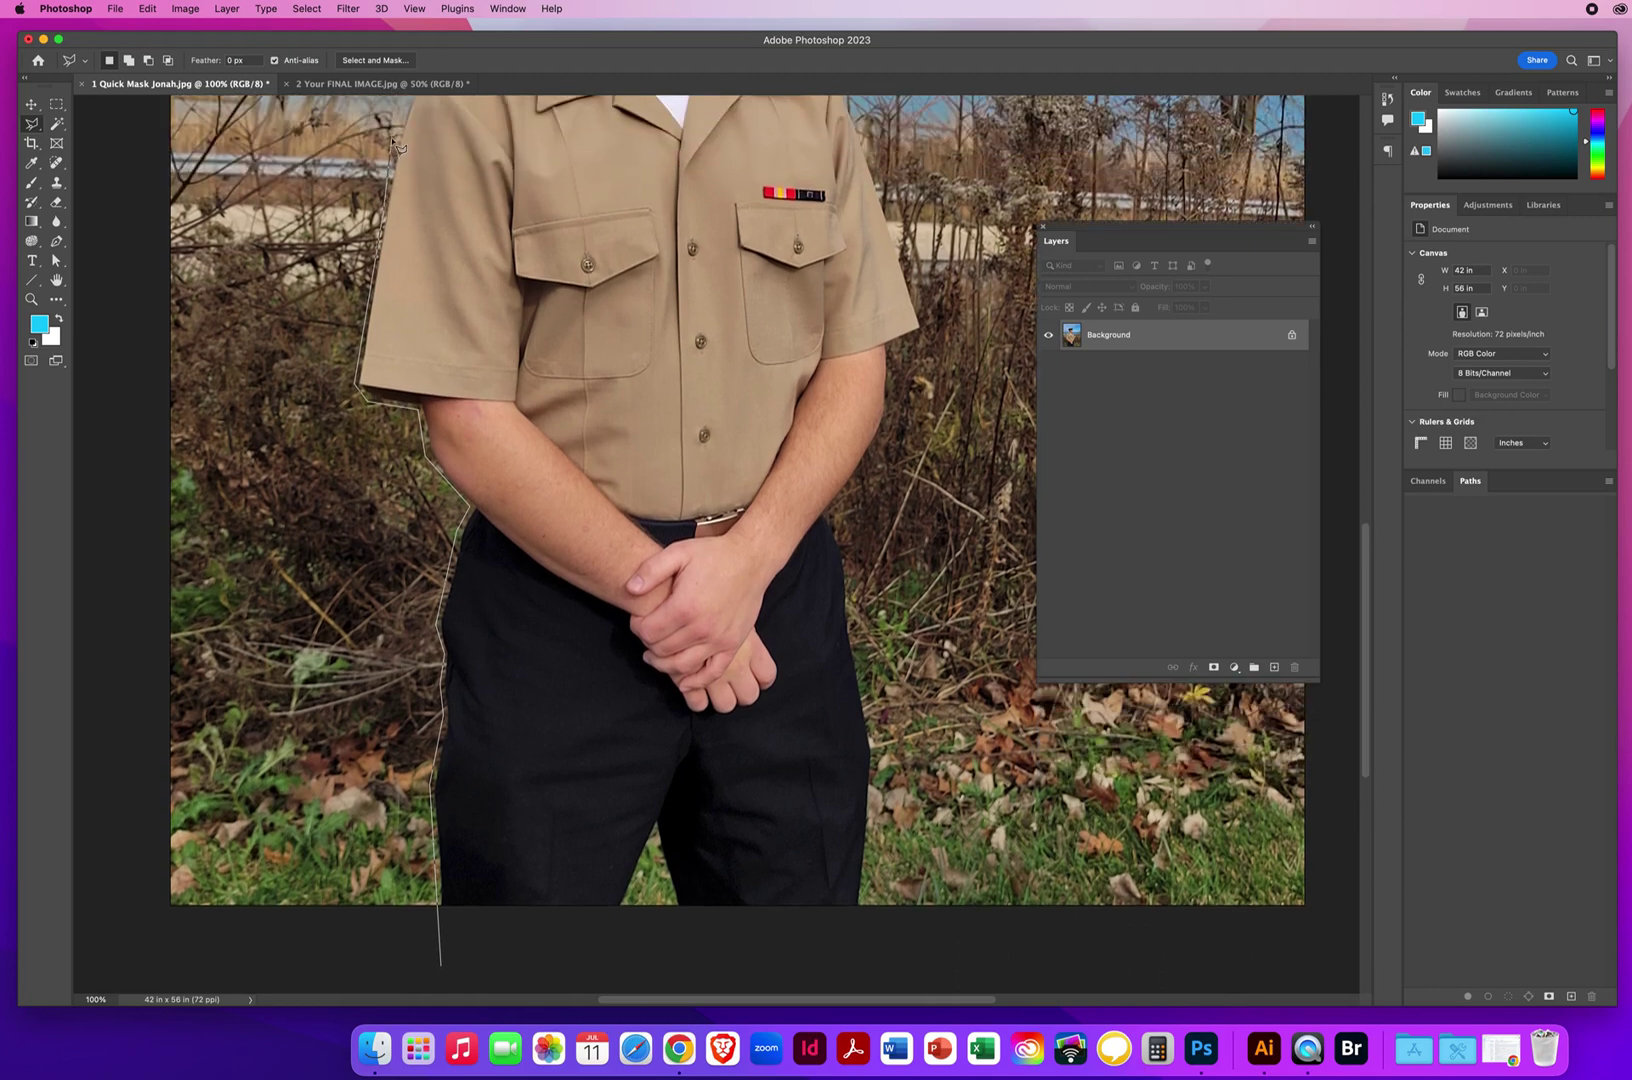
{"action": "scroll", "coordinate": [400, 103], "scroll_direction": "up", "scroll_amount": 2}
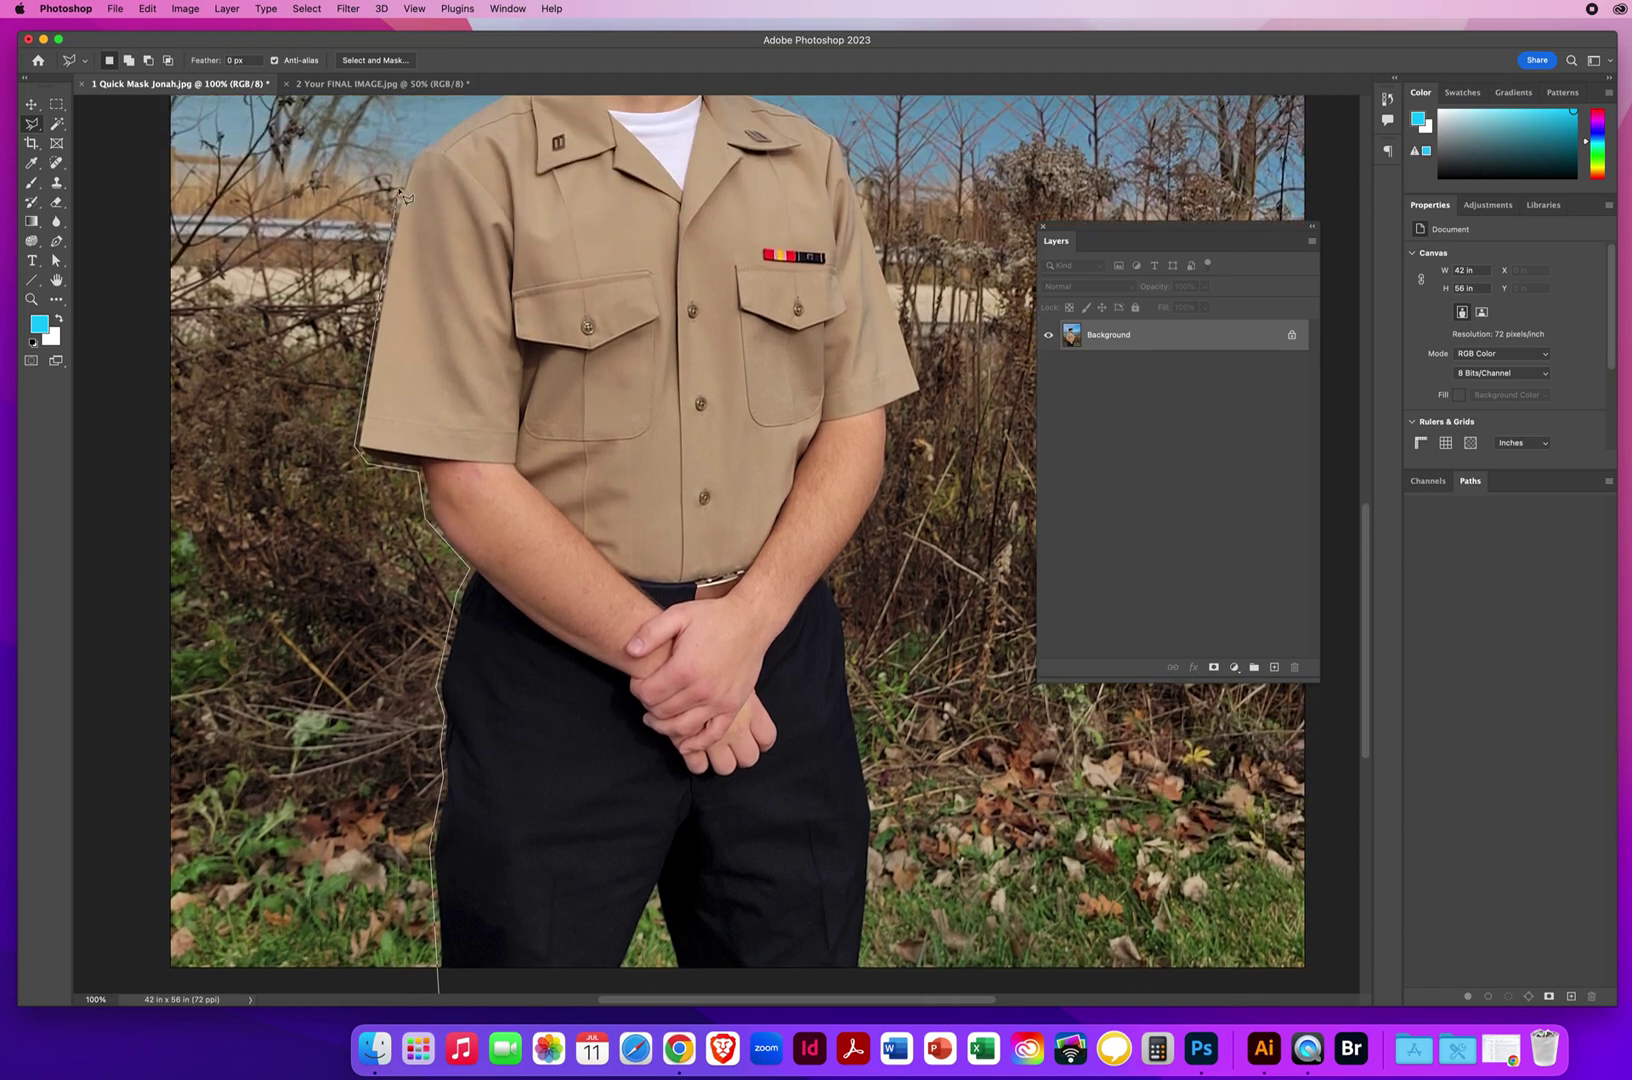
{"action": "left_click", "coordinate": [416, 147]}
{"action": "scroll", "coordinate": [470, 120], "scroll_direction": "up", "scroll_amount": 2}
{"action": "scroll", "coordinate": [478, 140], "scroll_direction": "up", "scroll_amount": 3}
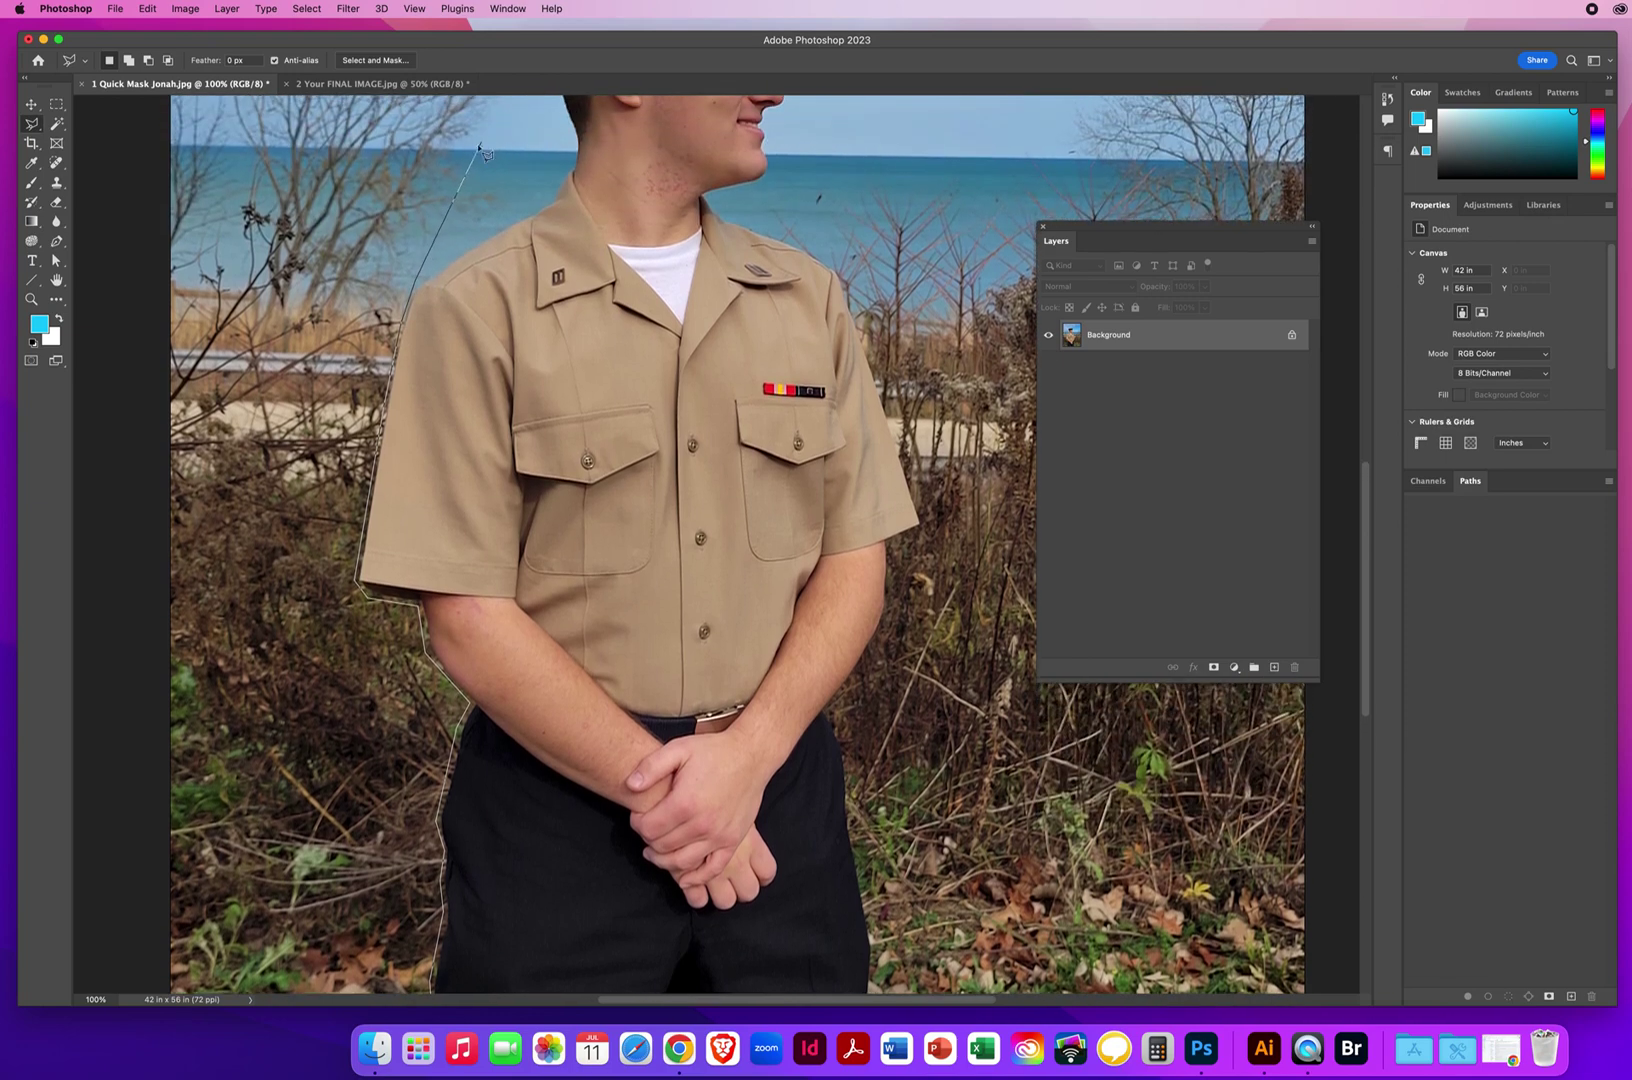
{"action": "scroll", "coordinate": [450, 230], "scroll_direction": "up", "scroll_amount": 2}
{"action": "left_click", "coordinate": [418, 326]}
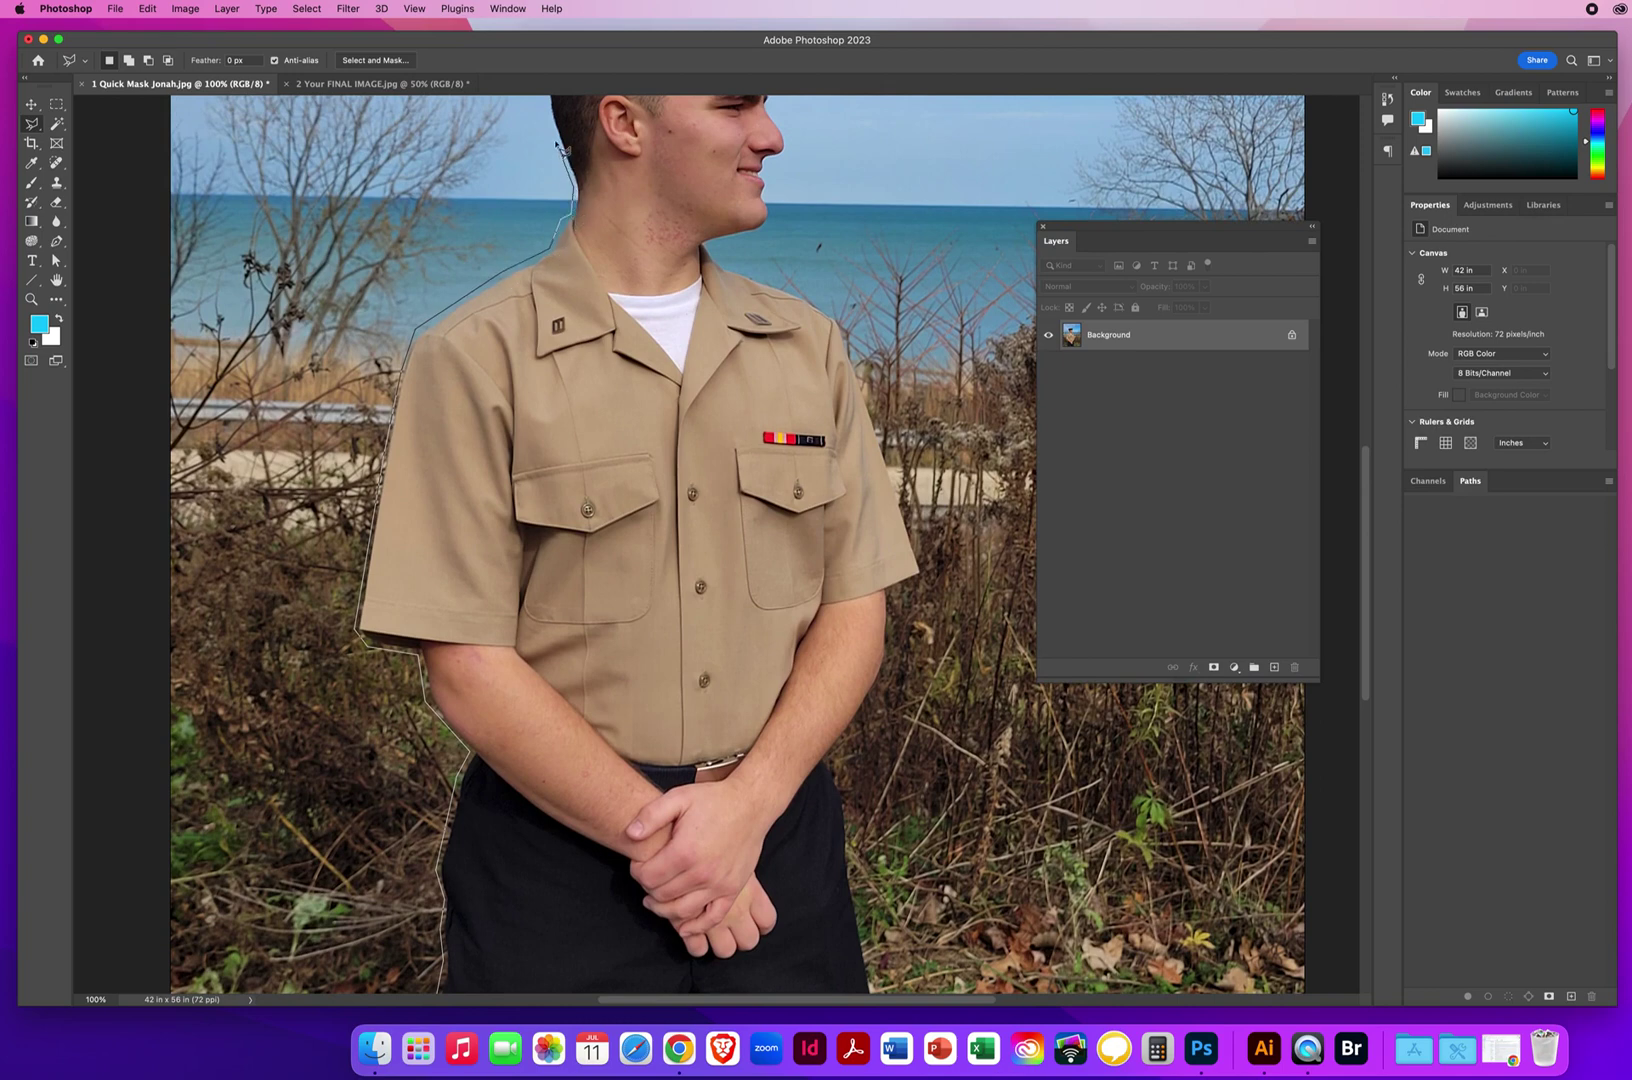
Close the lasso outline at its starting point below the trousers.
{"action": "scroll", "coordinate": [548, 120], "scroll_direction": "up", "scroll_amount": 5}
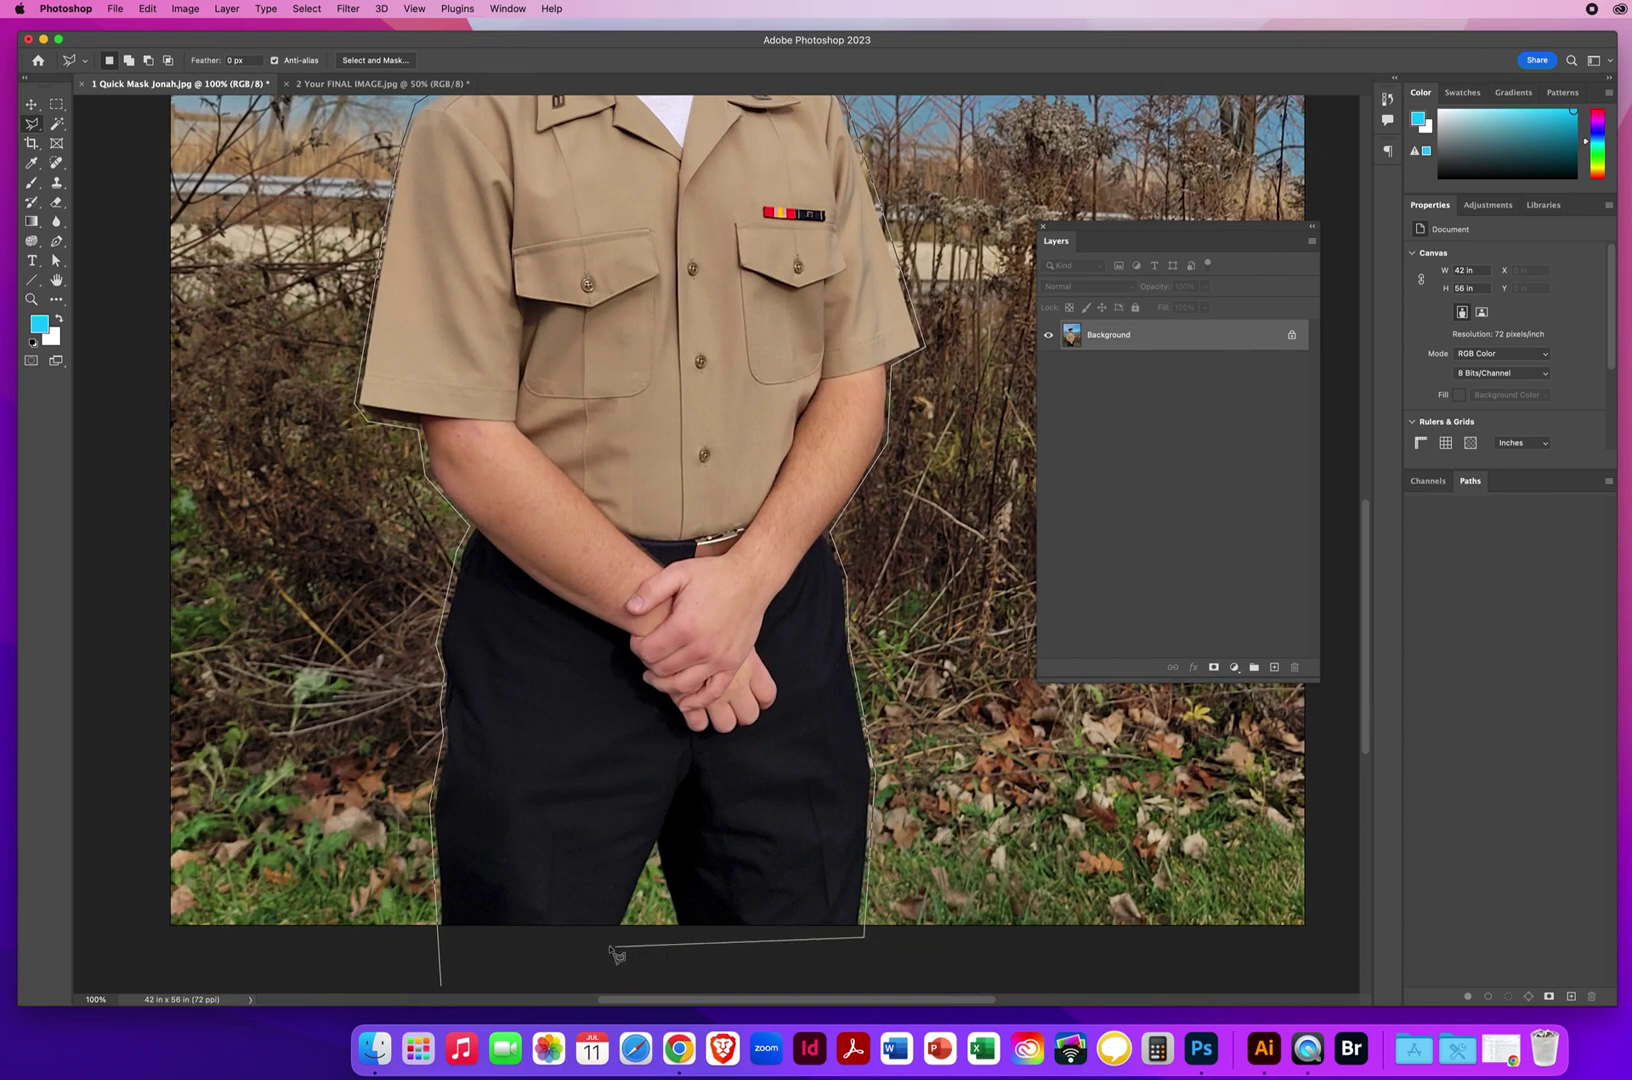
{"action": "left_click", "coordinate": [442, 985]}
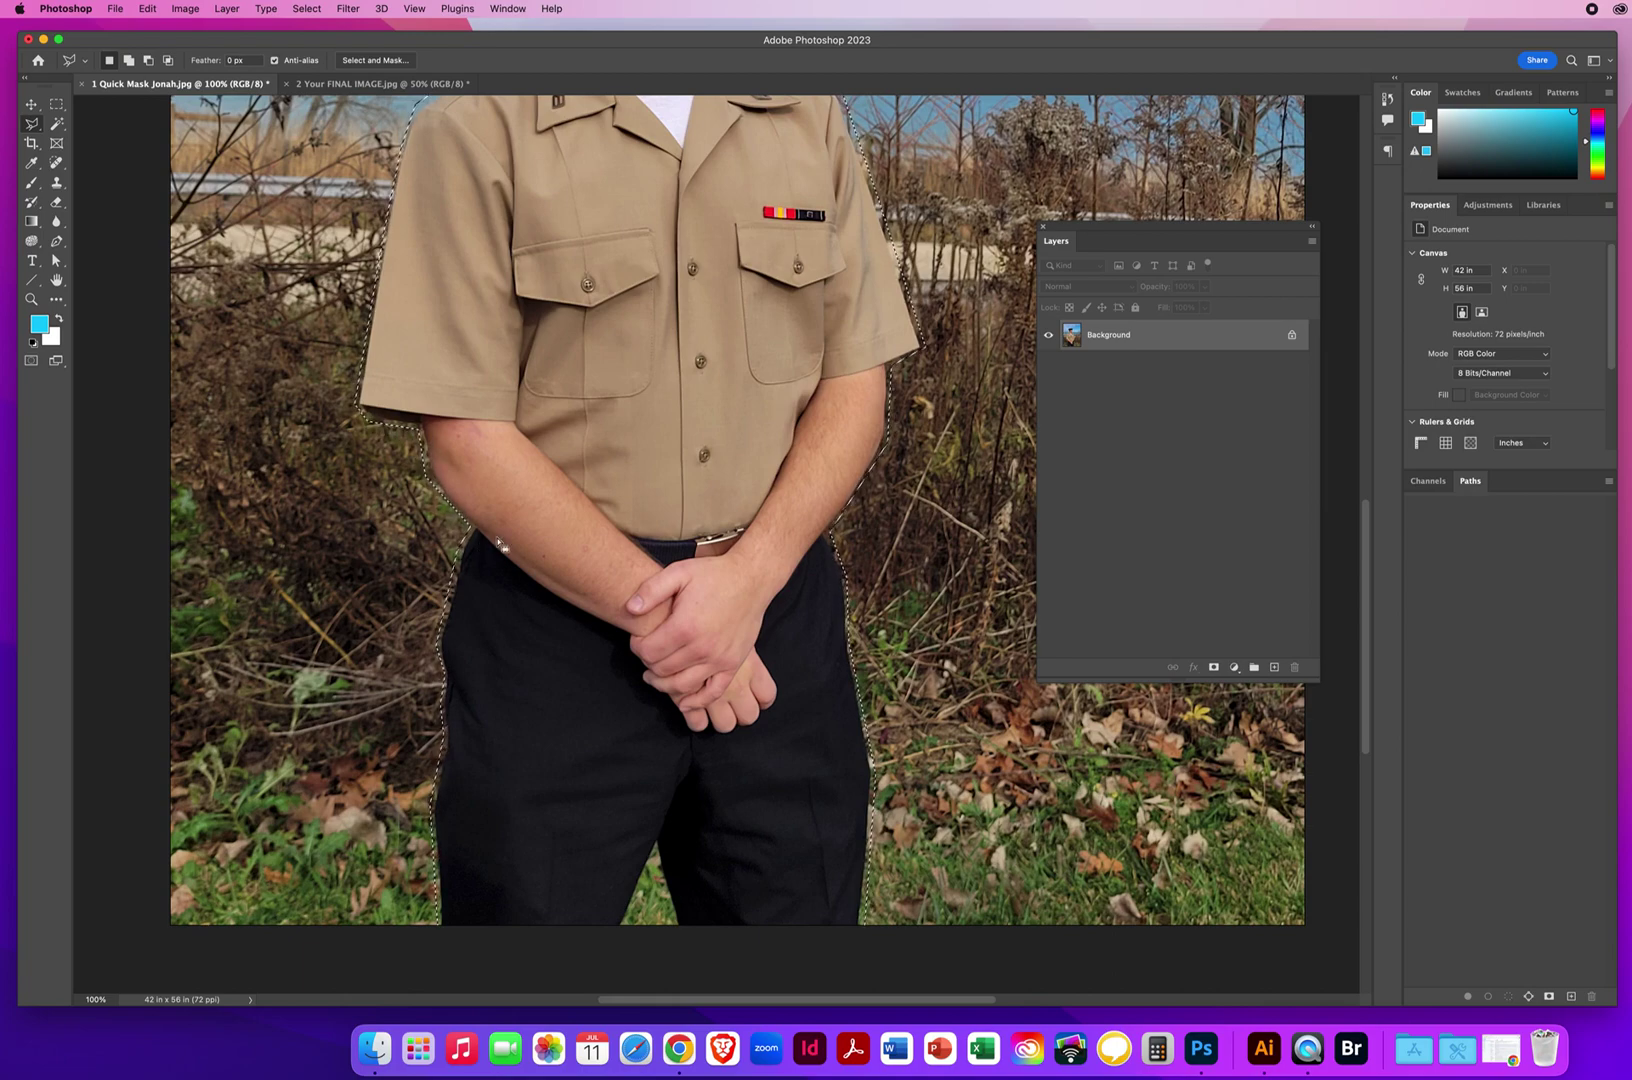
Switch to the Move tool and enter Quick Mask mode with Q.
{"action": "scroll", "coordinate": [583, 328], "scroll_direction": "up", "scroll_amount": 10}
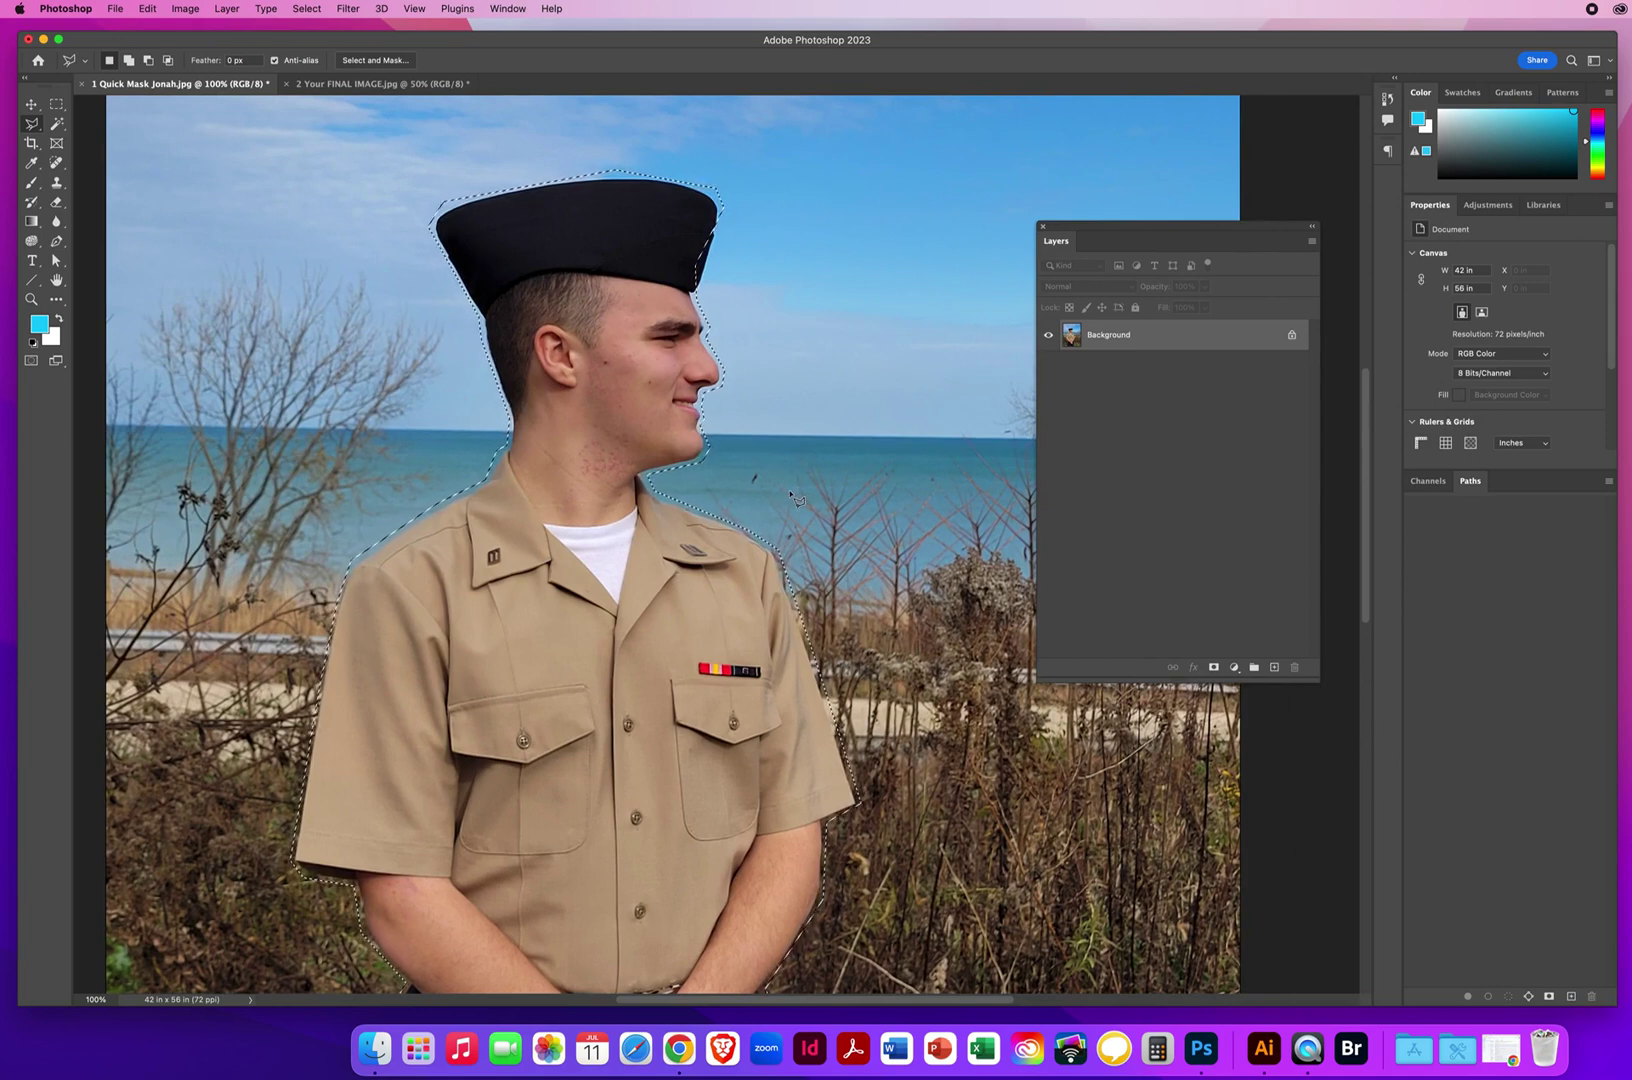
{"action": "left_click", "coordinate": [31, 104]}
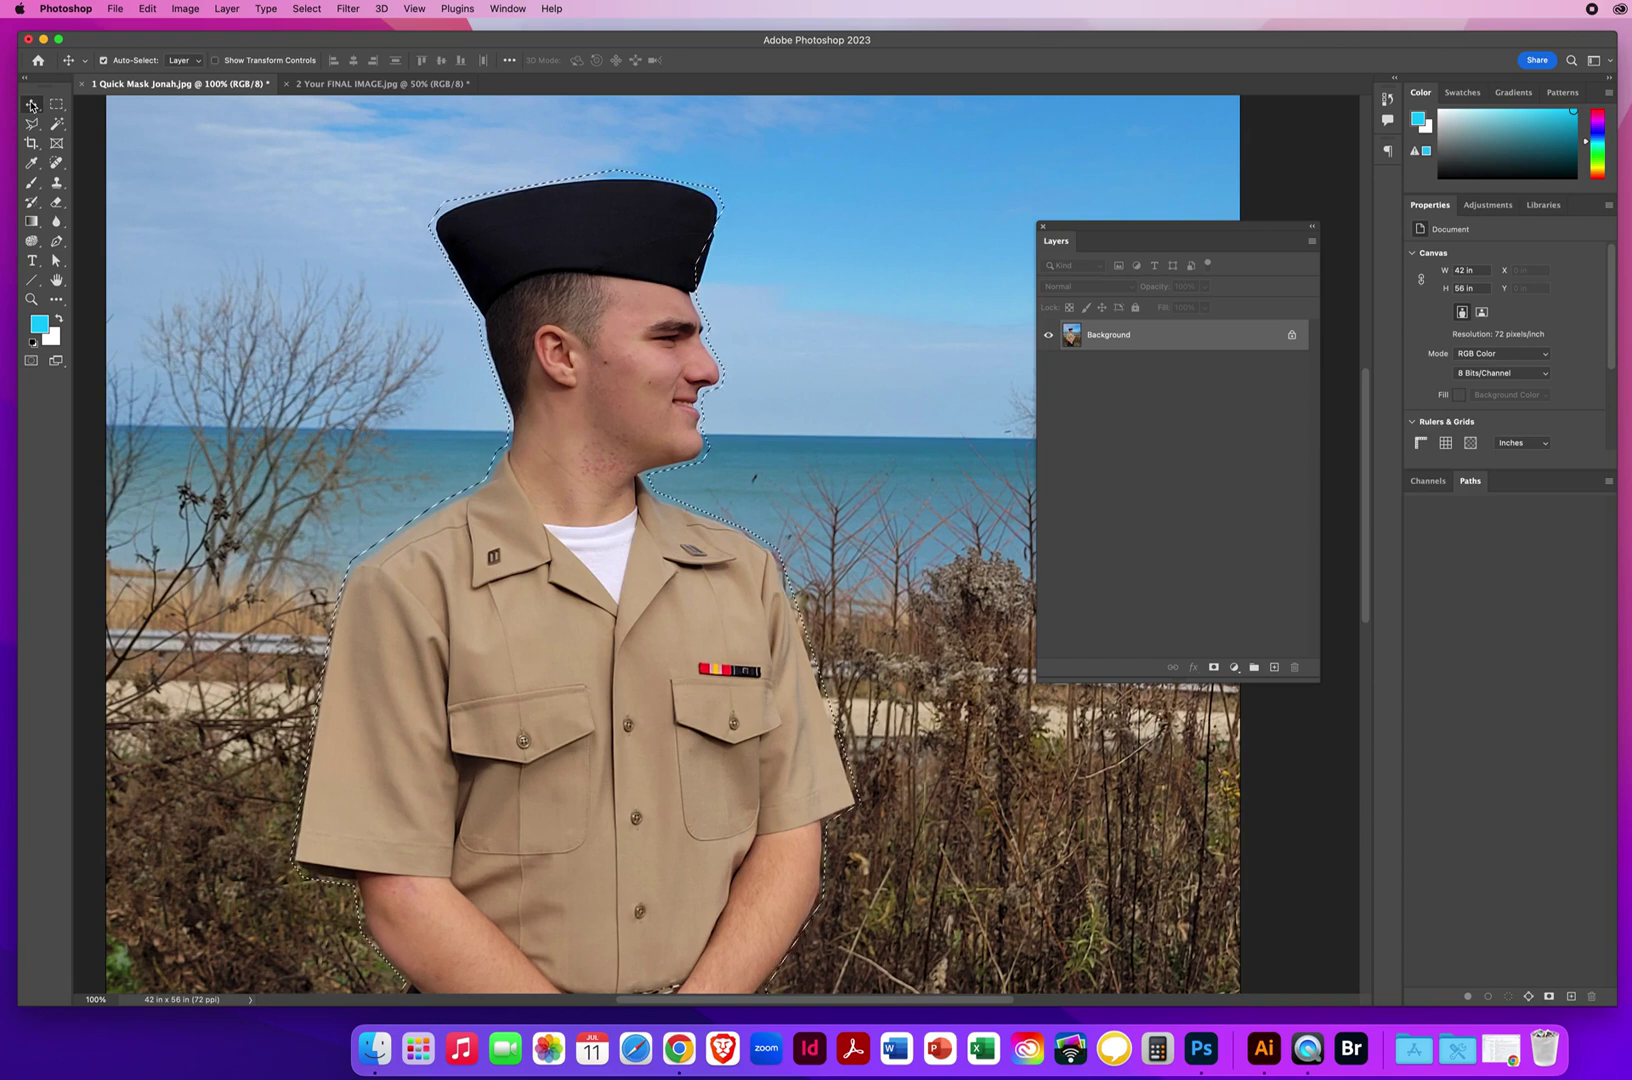
{"action": "key", "text": "q"}
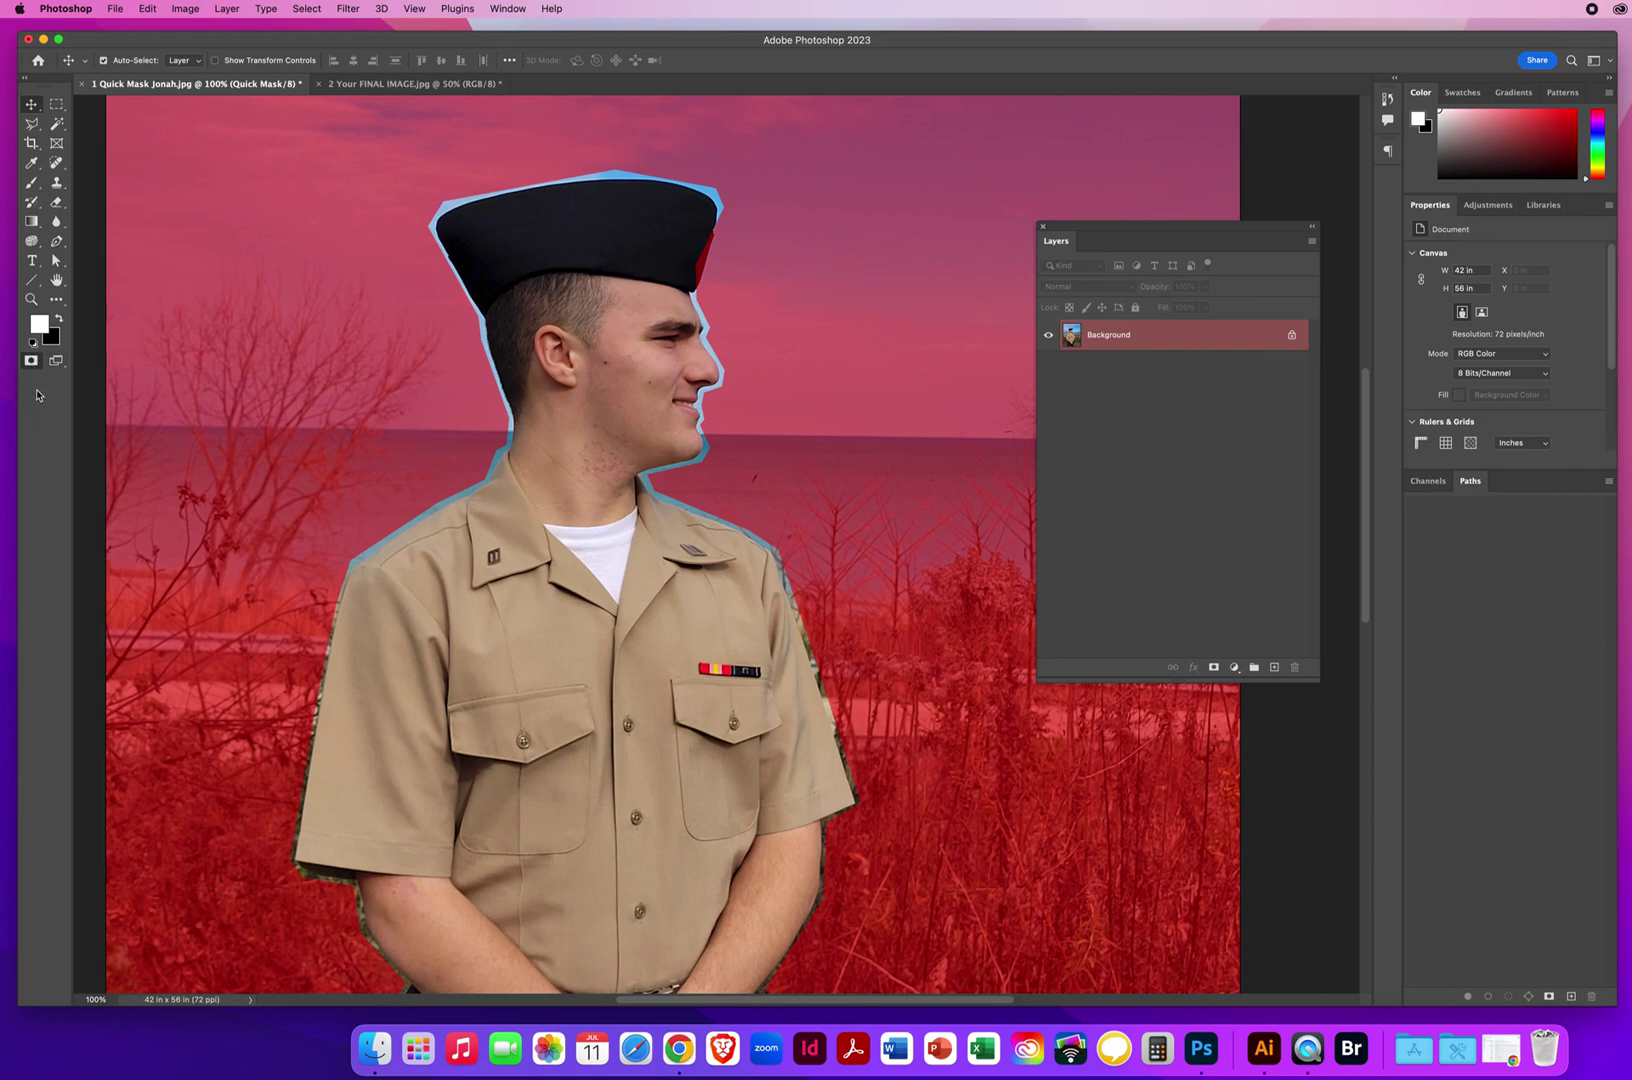
{"action": "left_click", "coordinate": [31, 362]}
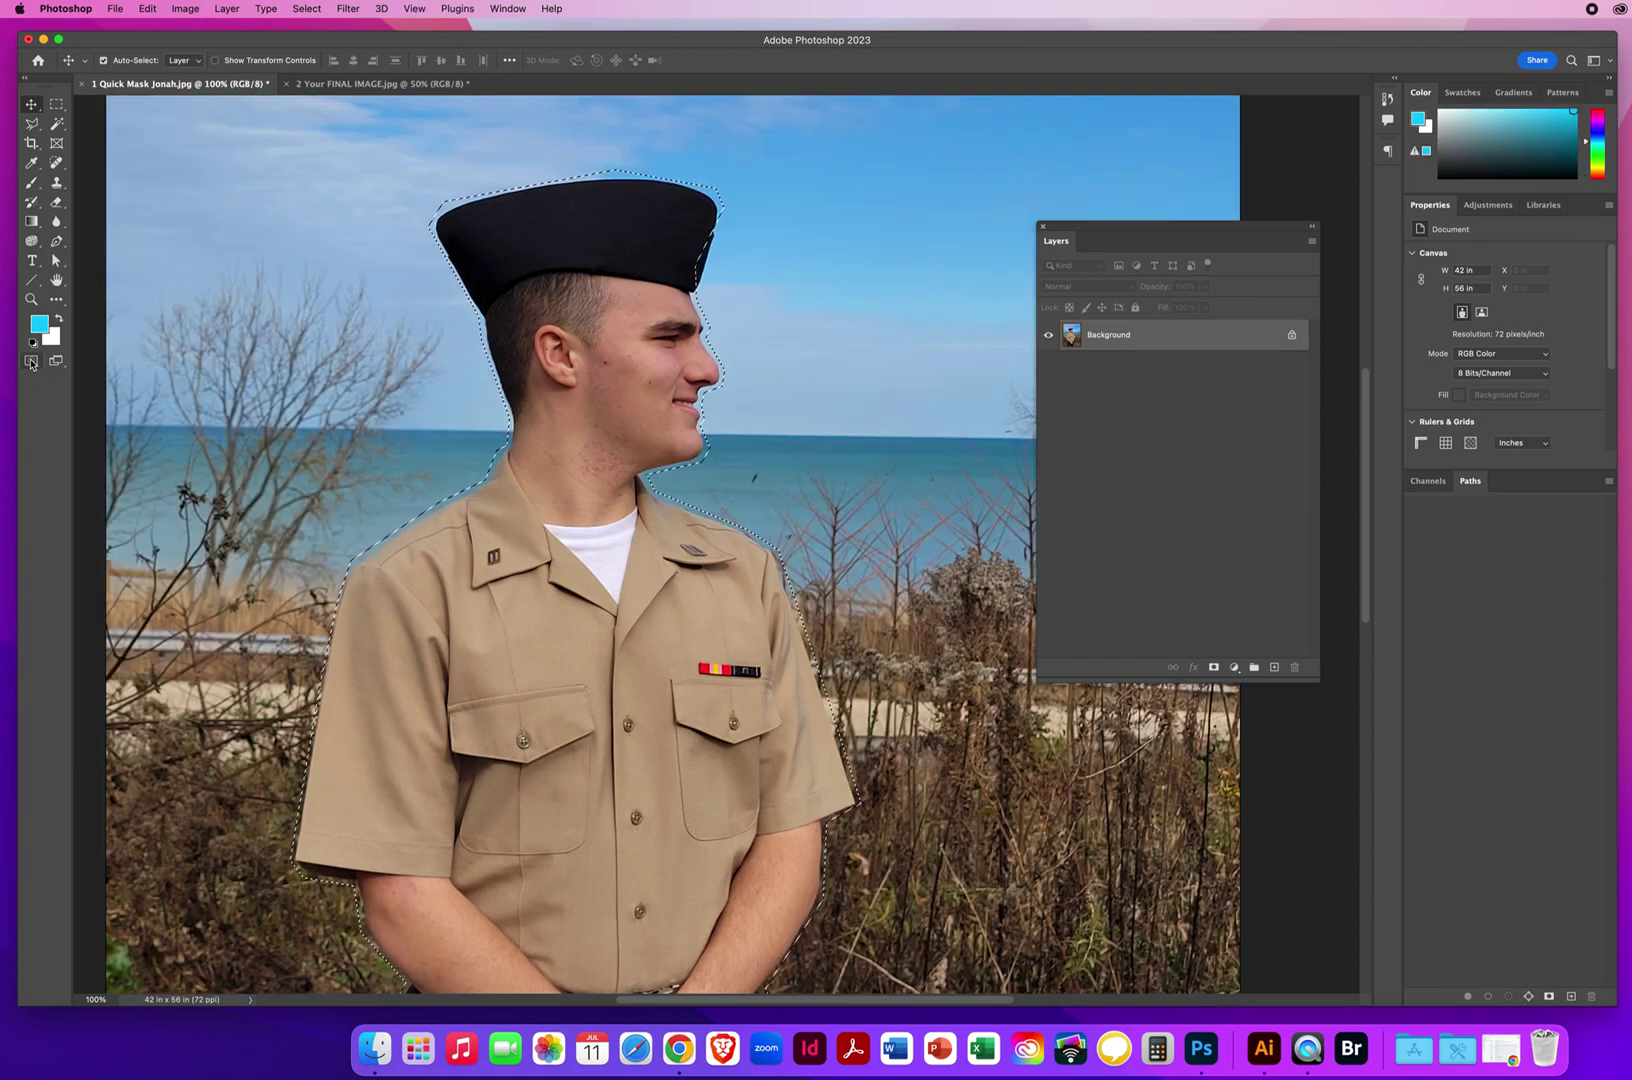
{"action": "left_click", "coordinate": [31, 362]}
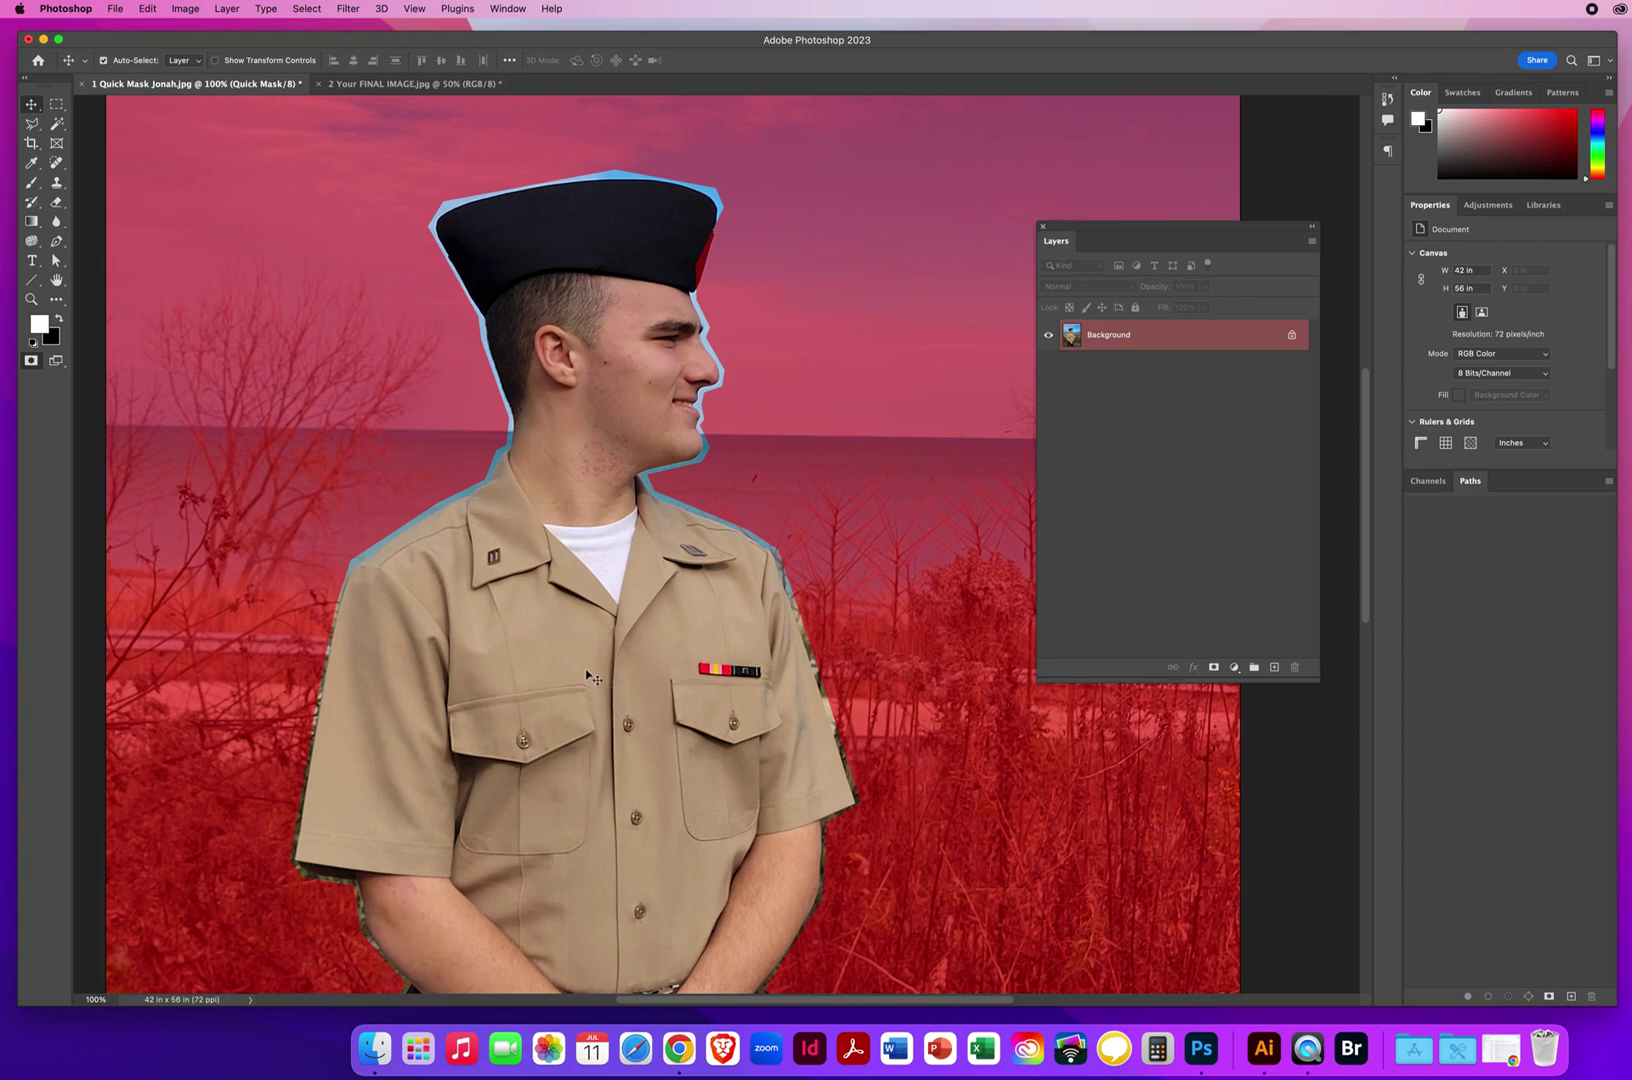
Zoom to 300% on the lower left trouser edge and set black as foreground colour.
{"action": "left_click_drag", "start_coordinate": [510, 776], "coordinate": [510, 127]}
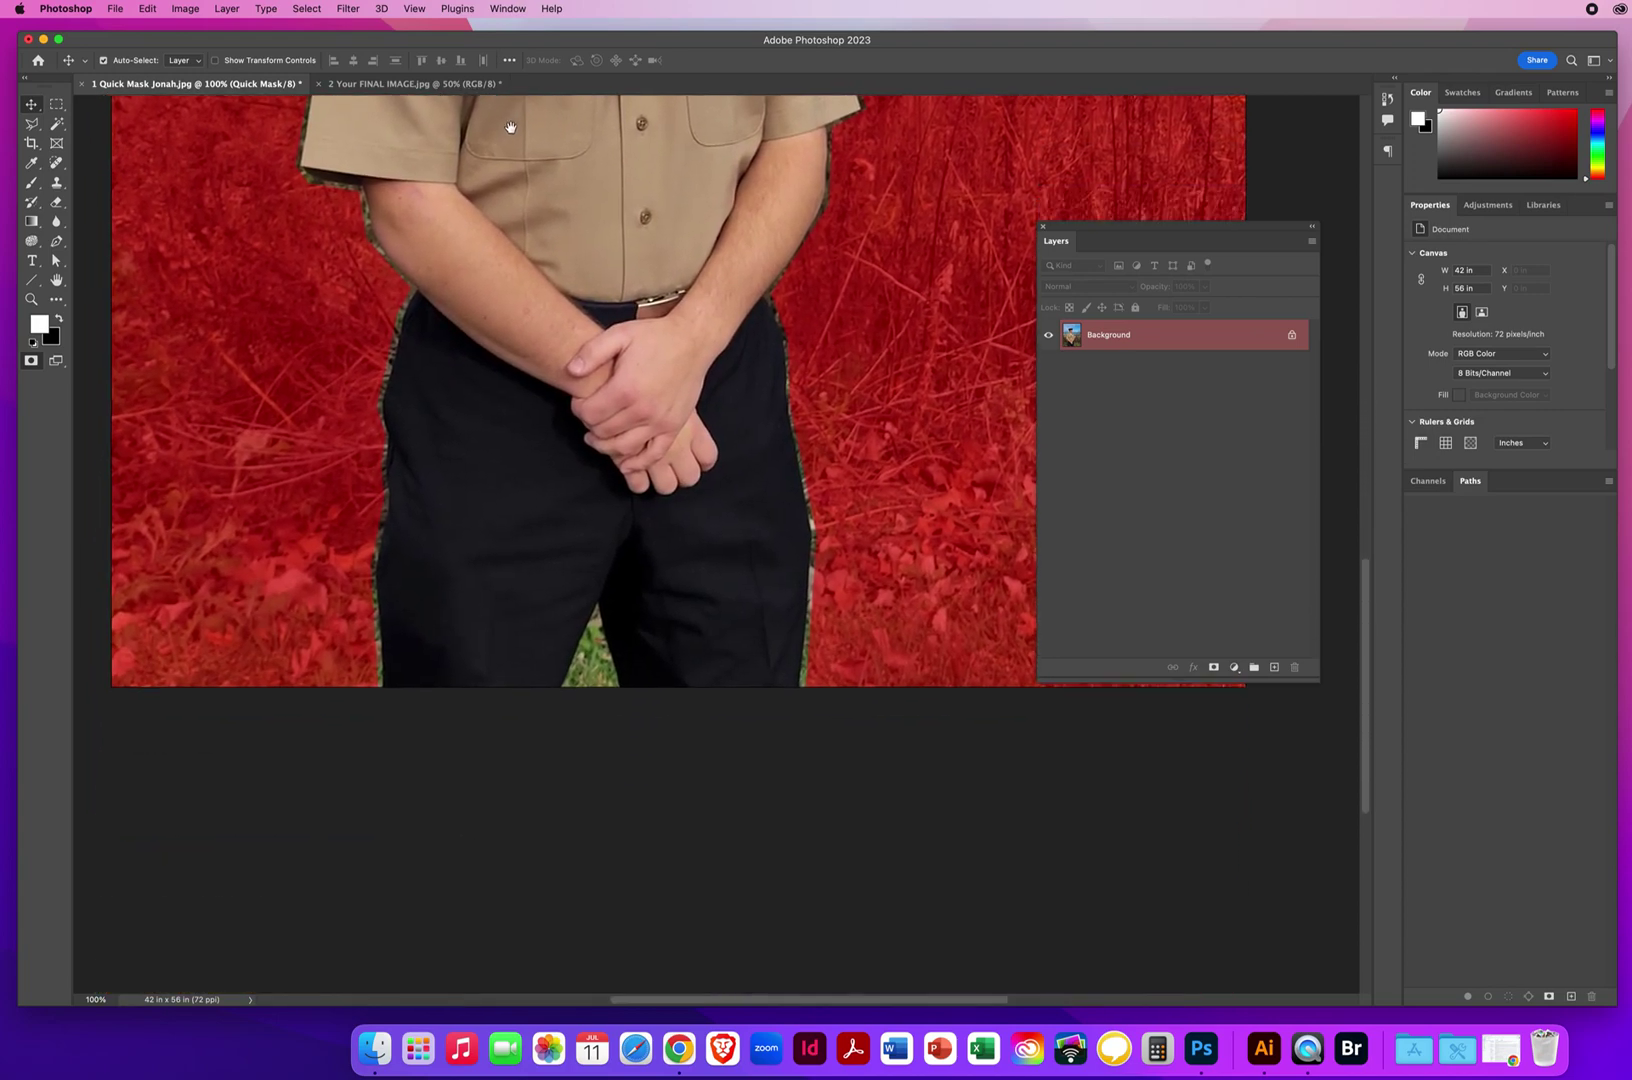
{"action": "left_click", "coordinate": [31, 299]}
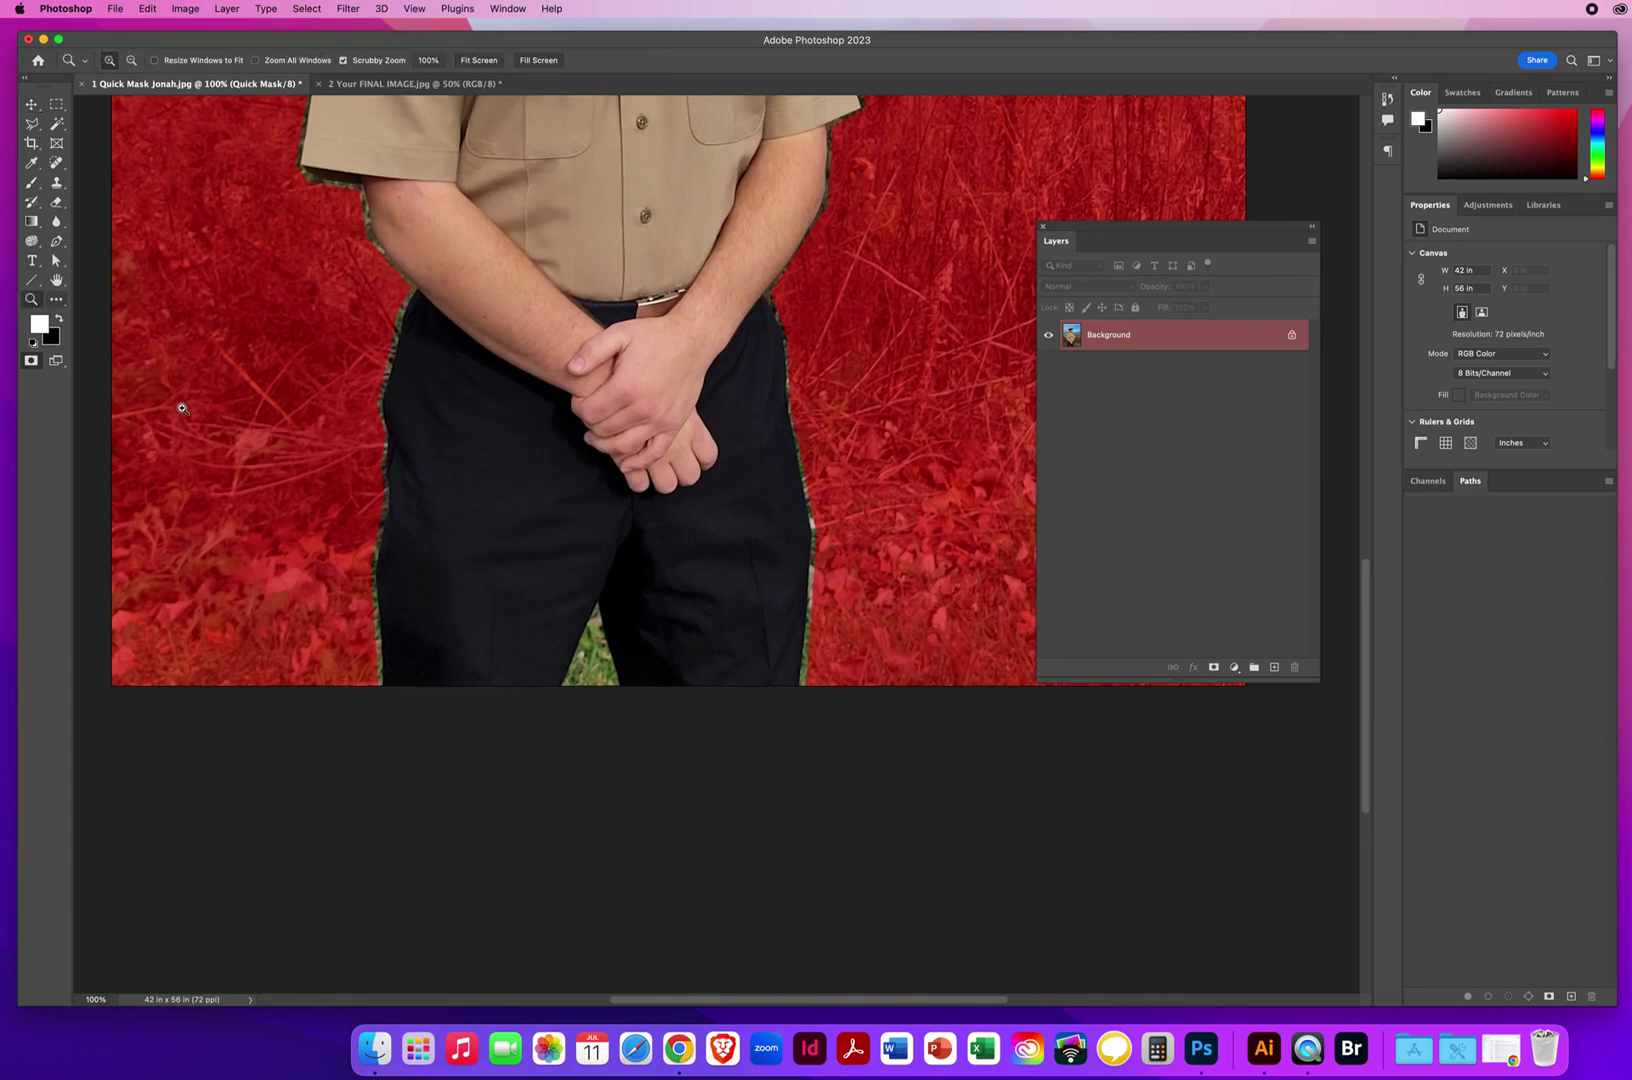
{"action": "left_click", "coordinate": [413, 641]}
{"action": "left_click", "coordinate": [696, 569]}
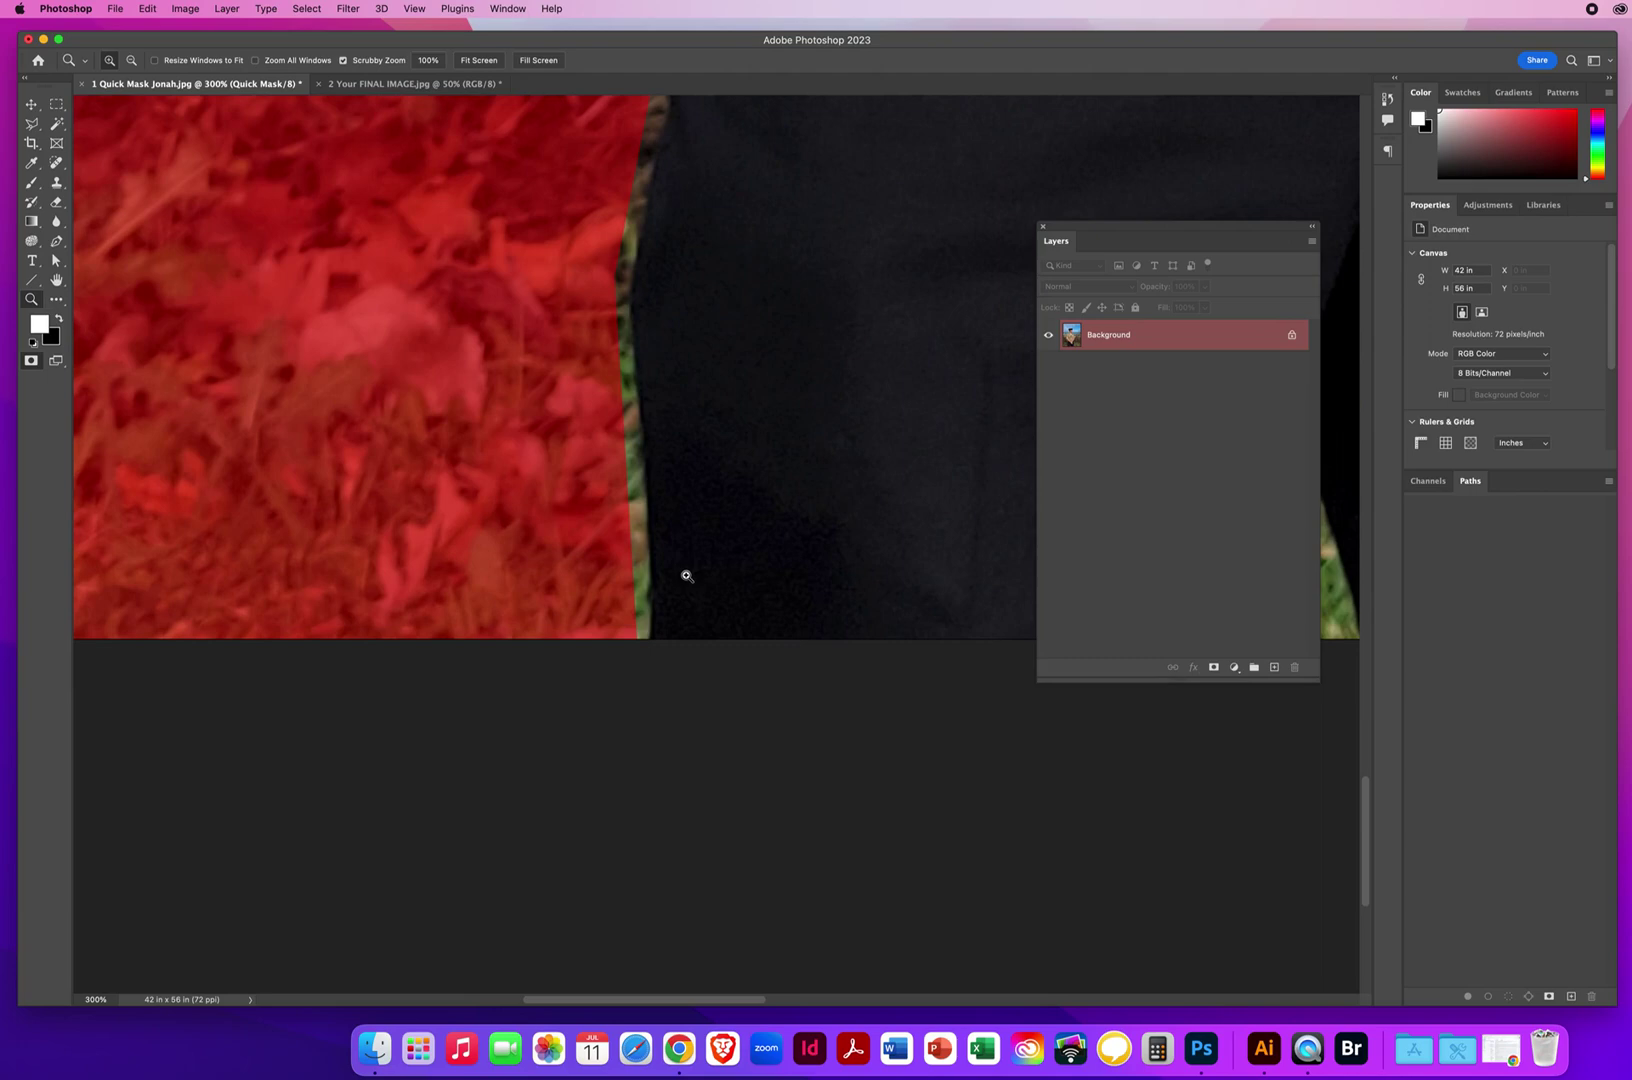
{"action": "key", "text": "x"}
Size the Brush to about 40 px, try a stroke along the trouser edge, then undo it twice.
{"action": "left_click", "coordinate": [30, 185]}
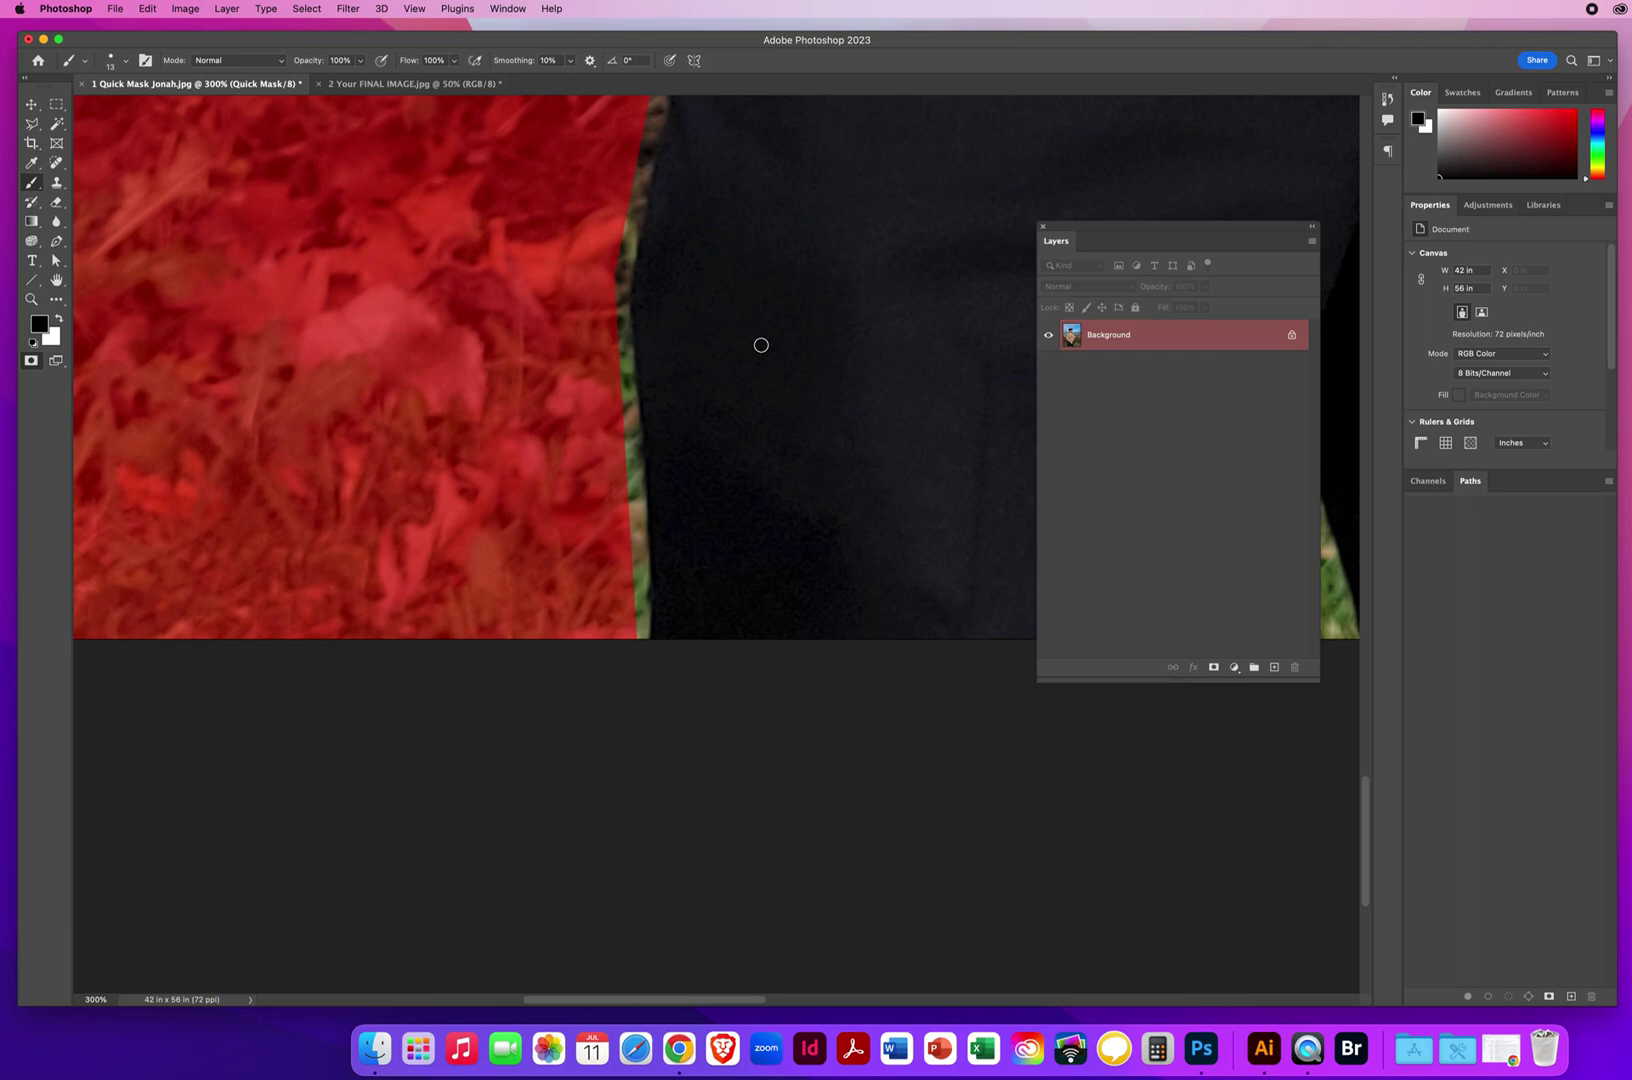
{"action": "mouse_move", "coordinate": [737, 345]}
{"action": "left_mouse_down"}
{"action": "mouse_move", "coordinate": [765, 353]}
{"action": "mouse_move", "coordinate": [735, 343]}
{"action": "left_mouse_up"}
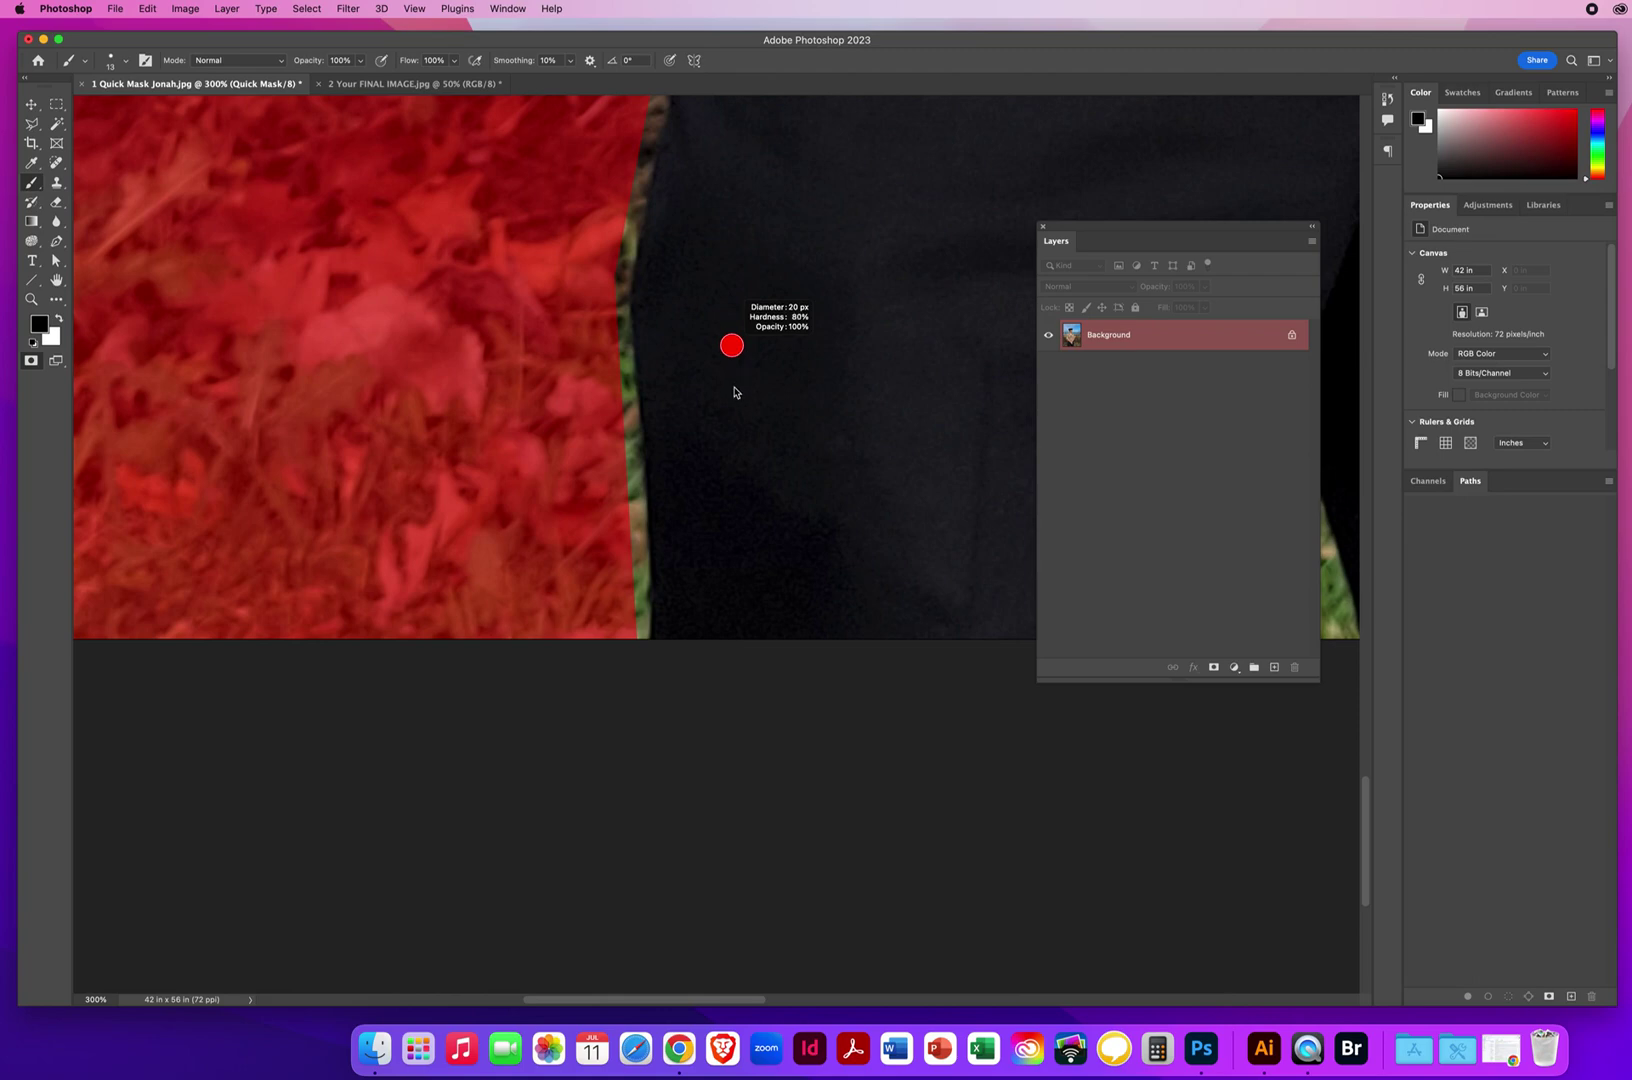
{"action": "left_click_drag", "start_coordinate": [734, 387], "coordinate": [734, 388]}
{"action": "mouse_move", "coordinate": [727, 387]}
{"action": "left_mouse_down"}
{"action": "mouse_move", "coordinate": [810, 390]}
{"action": "mouse_move", "coordinate": [765, 362]}
{"action": "mouse_move", "coordinate": [797, 365]}
{"action": "mouse_move", "coordinate": [758, 381]}
{"action": "left_mouse_up"}
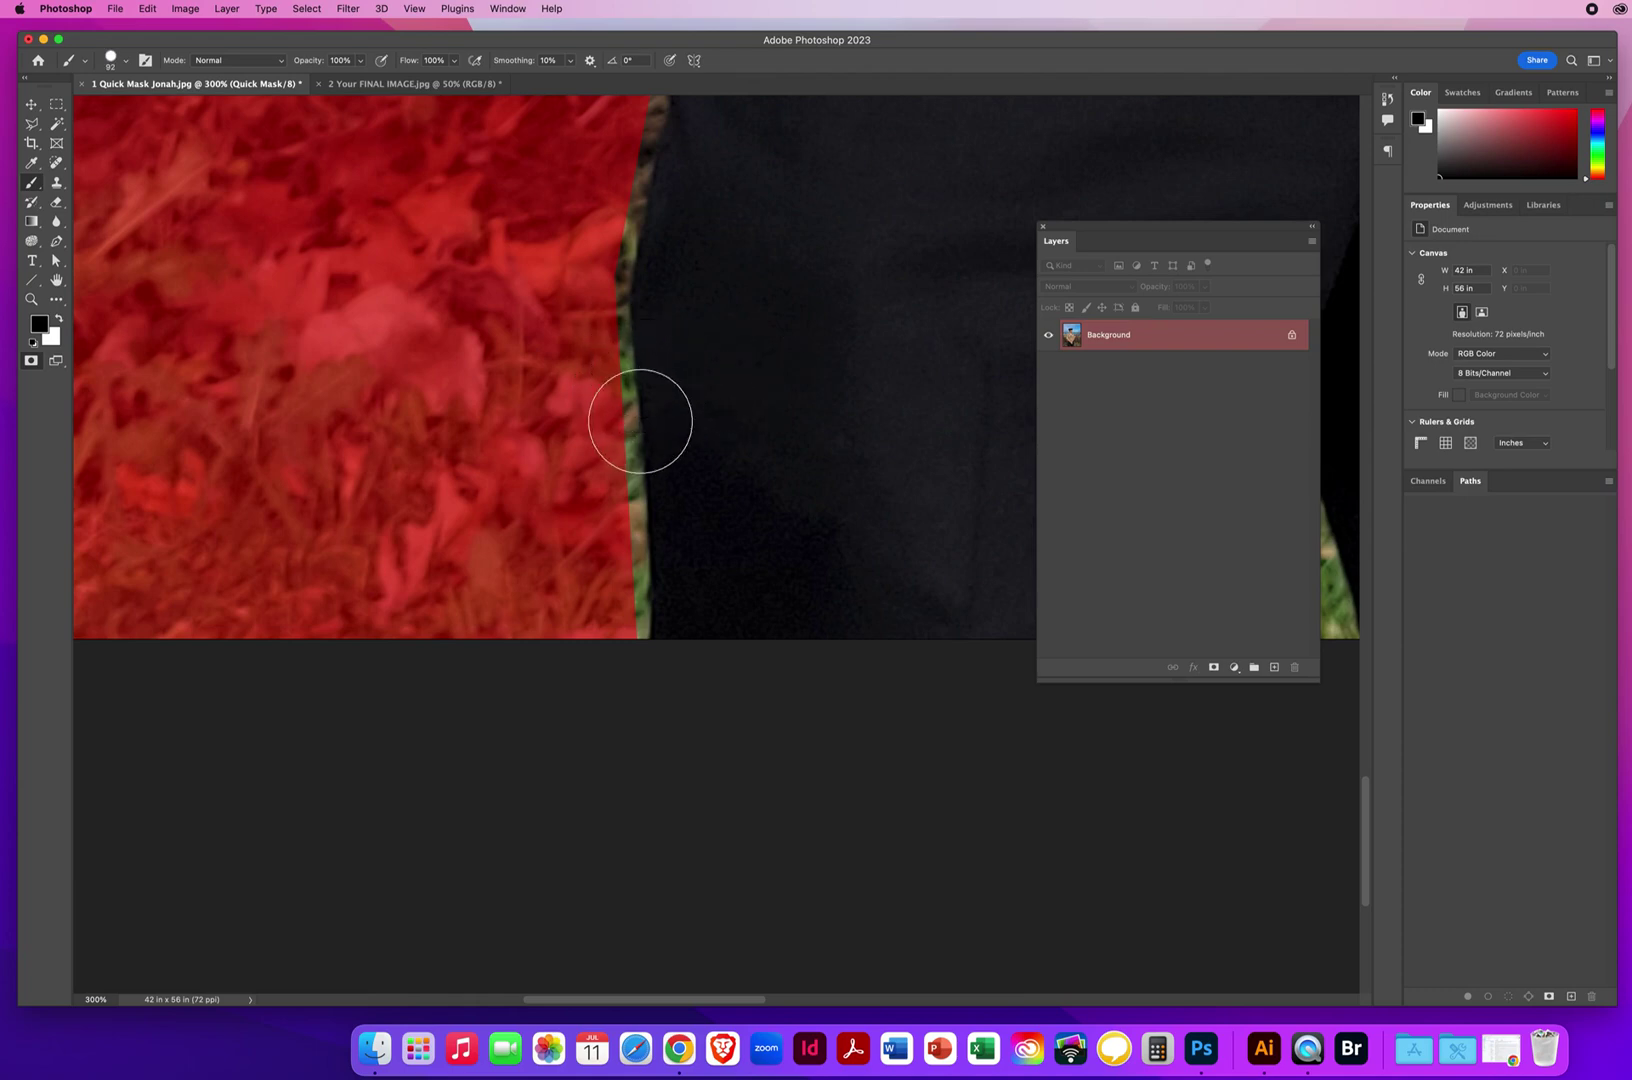
{"action": "mouse_move", "coordinate": [726, 342]}
{"action": "left_mouse_down"}
{"action": "mouse_move", "coordinate": [936, 332]}
{"action": "mouse_move", "coordinate": [753, 346]}
{"action": "left_mouse_up"}
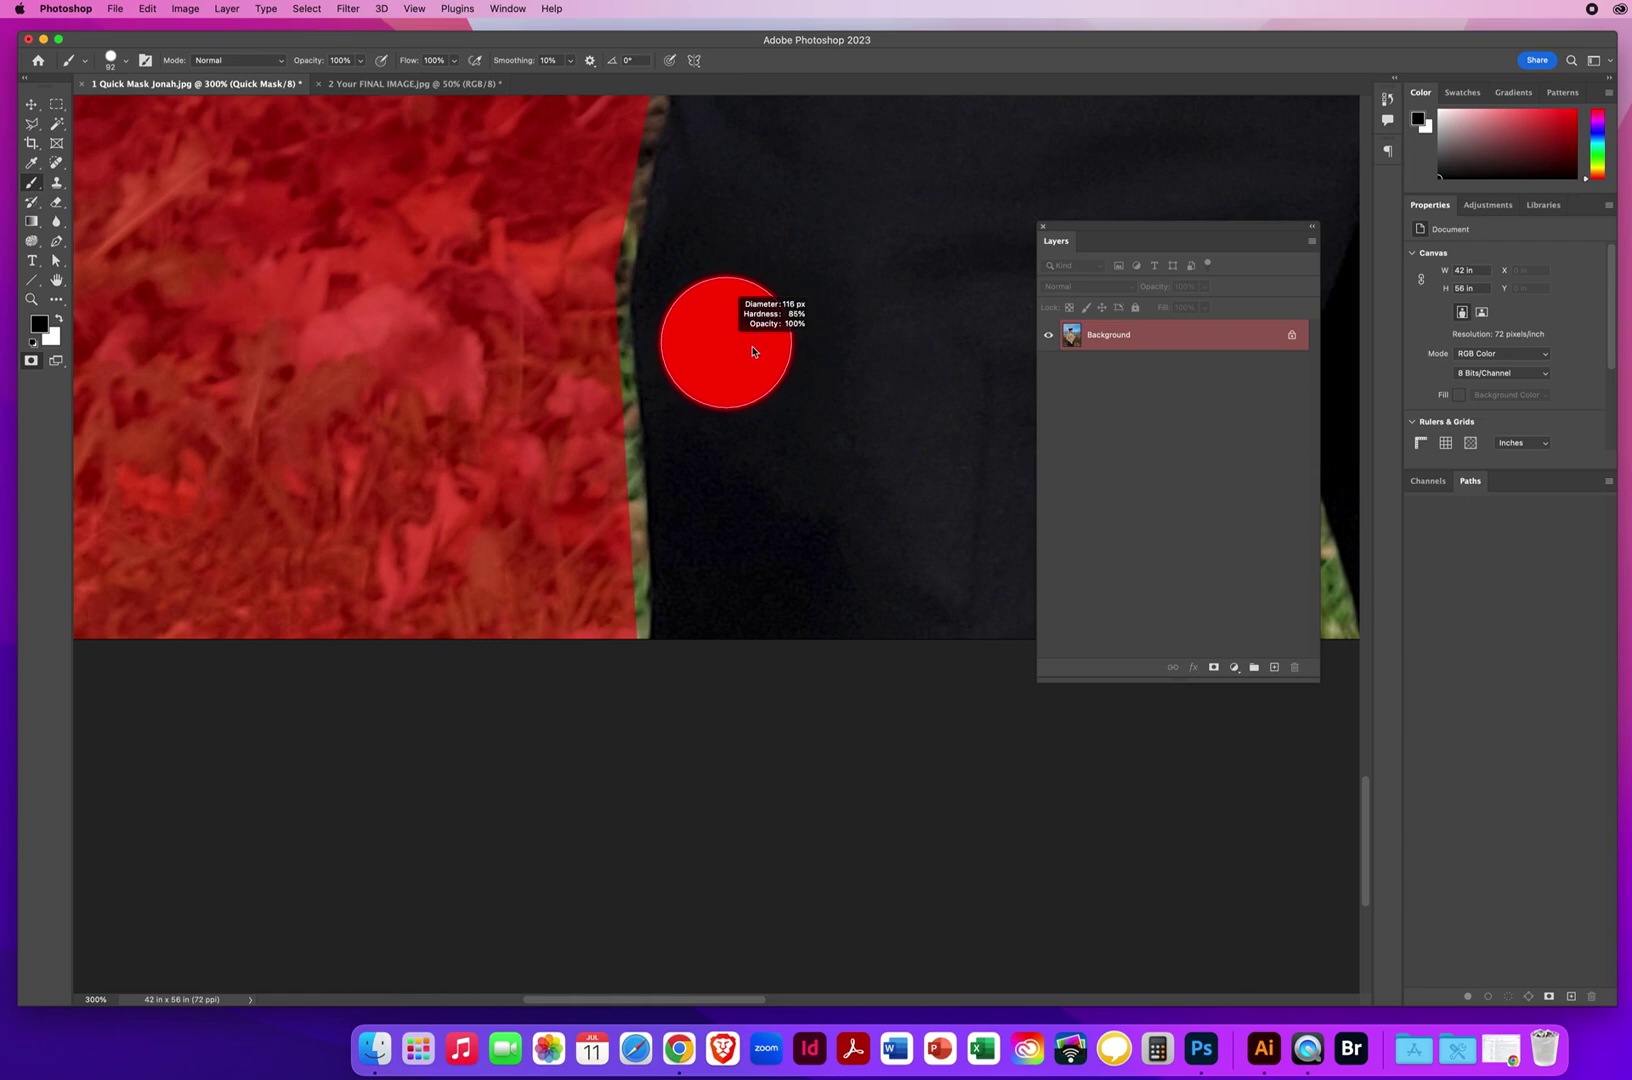
{"action": "left_click_drag", "start_coordinate": [751, 352], "coordinate": [674, 347]}
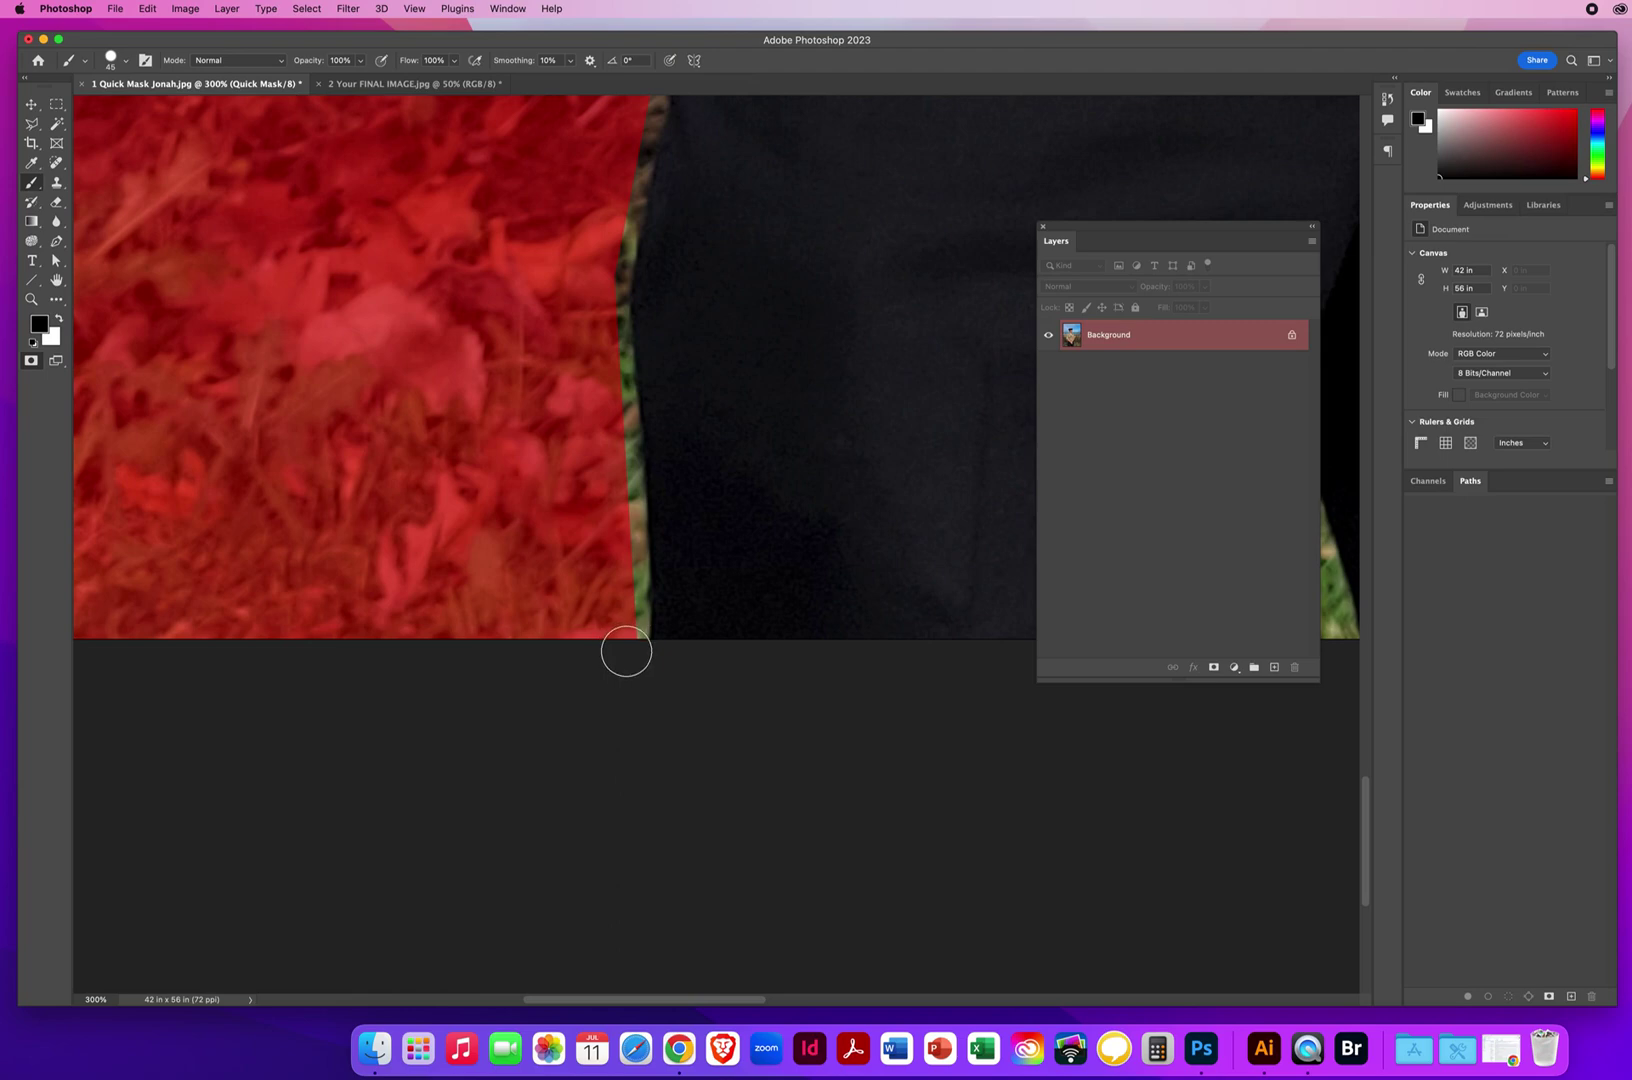
{"action": "mouse_move", "coordinate": [625, 615]}
{"action": "left_mouse_down"}
{"action": "mouse_move", "coordinate": [629, 406]}
{"action": "mouse_move", "coordinate": [590, 310]}
{"action": "left_mouse_up"}
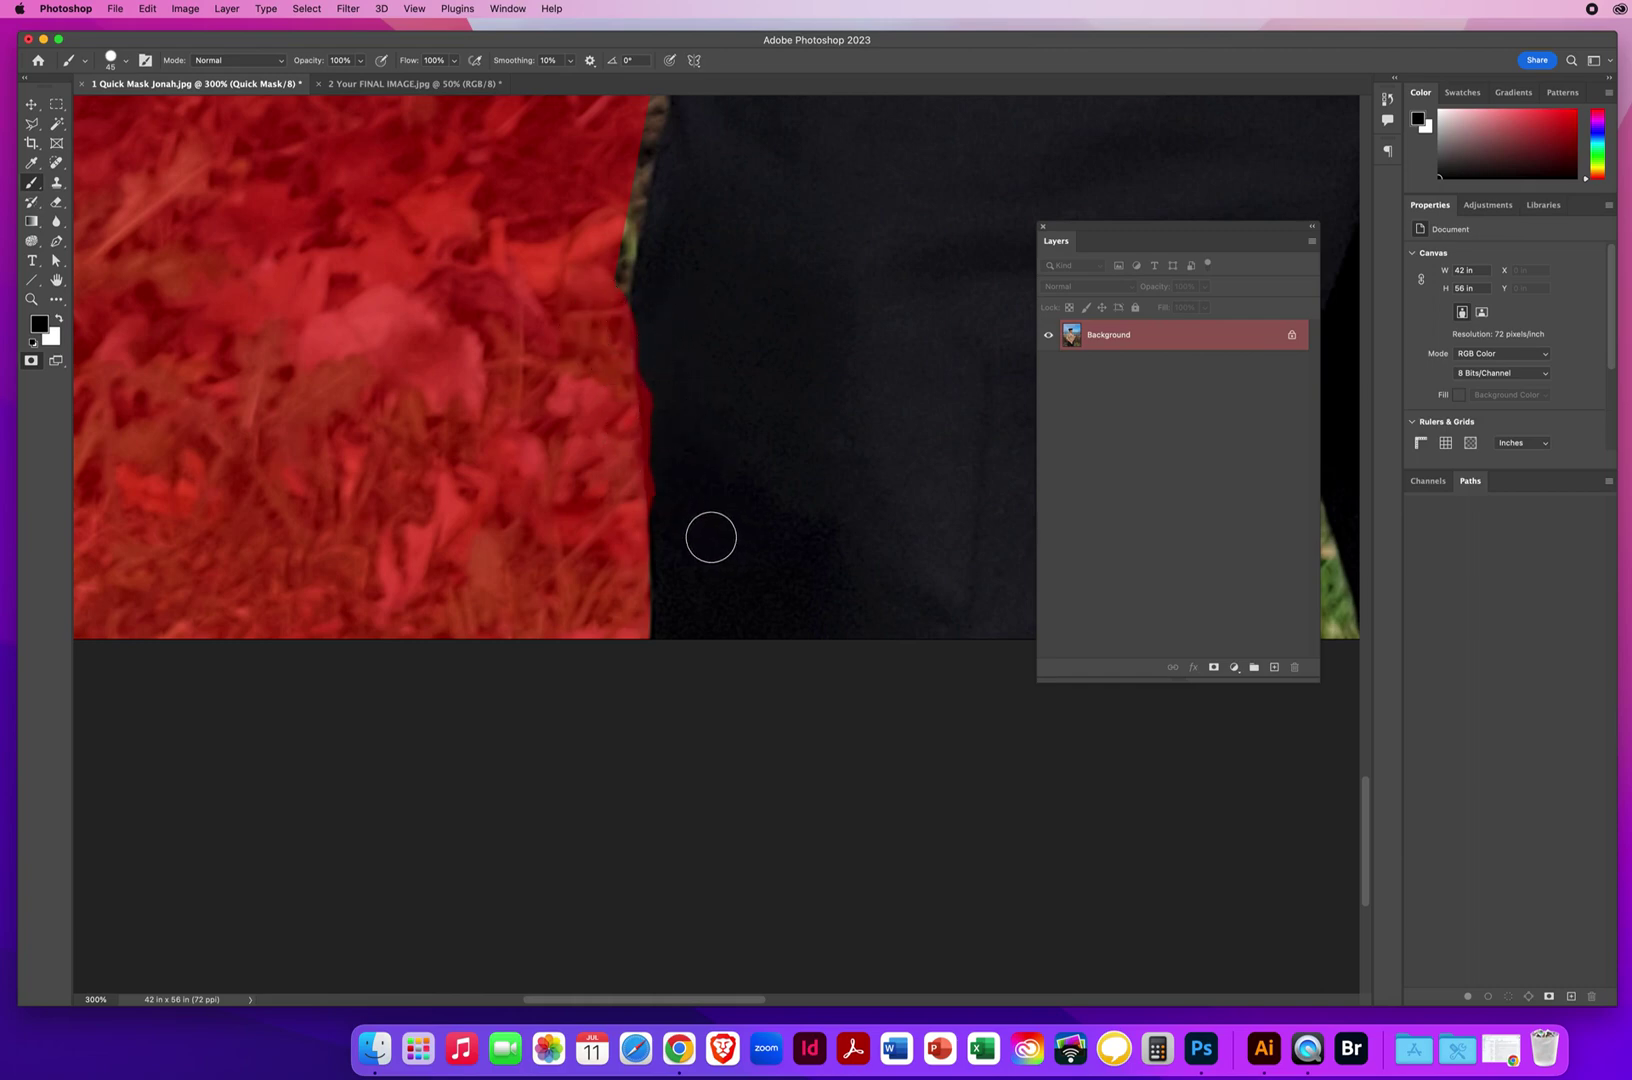
{"action": "left_click", "coordinate": [147, 9]}
{"action": "left_click", "coordinate": [158, 30]}
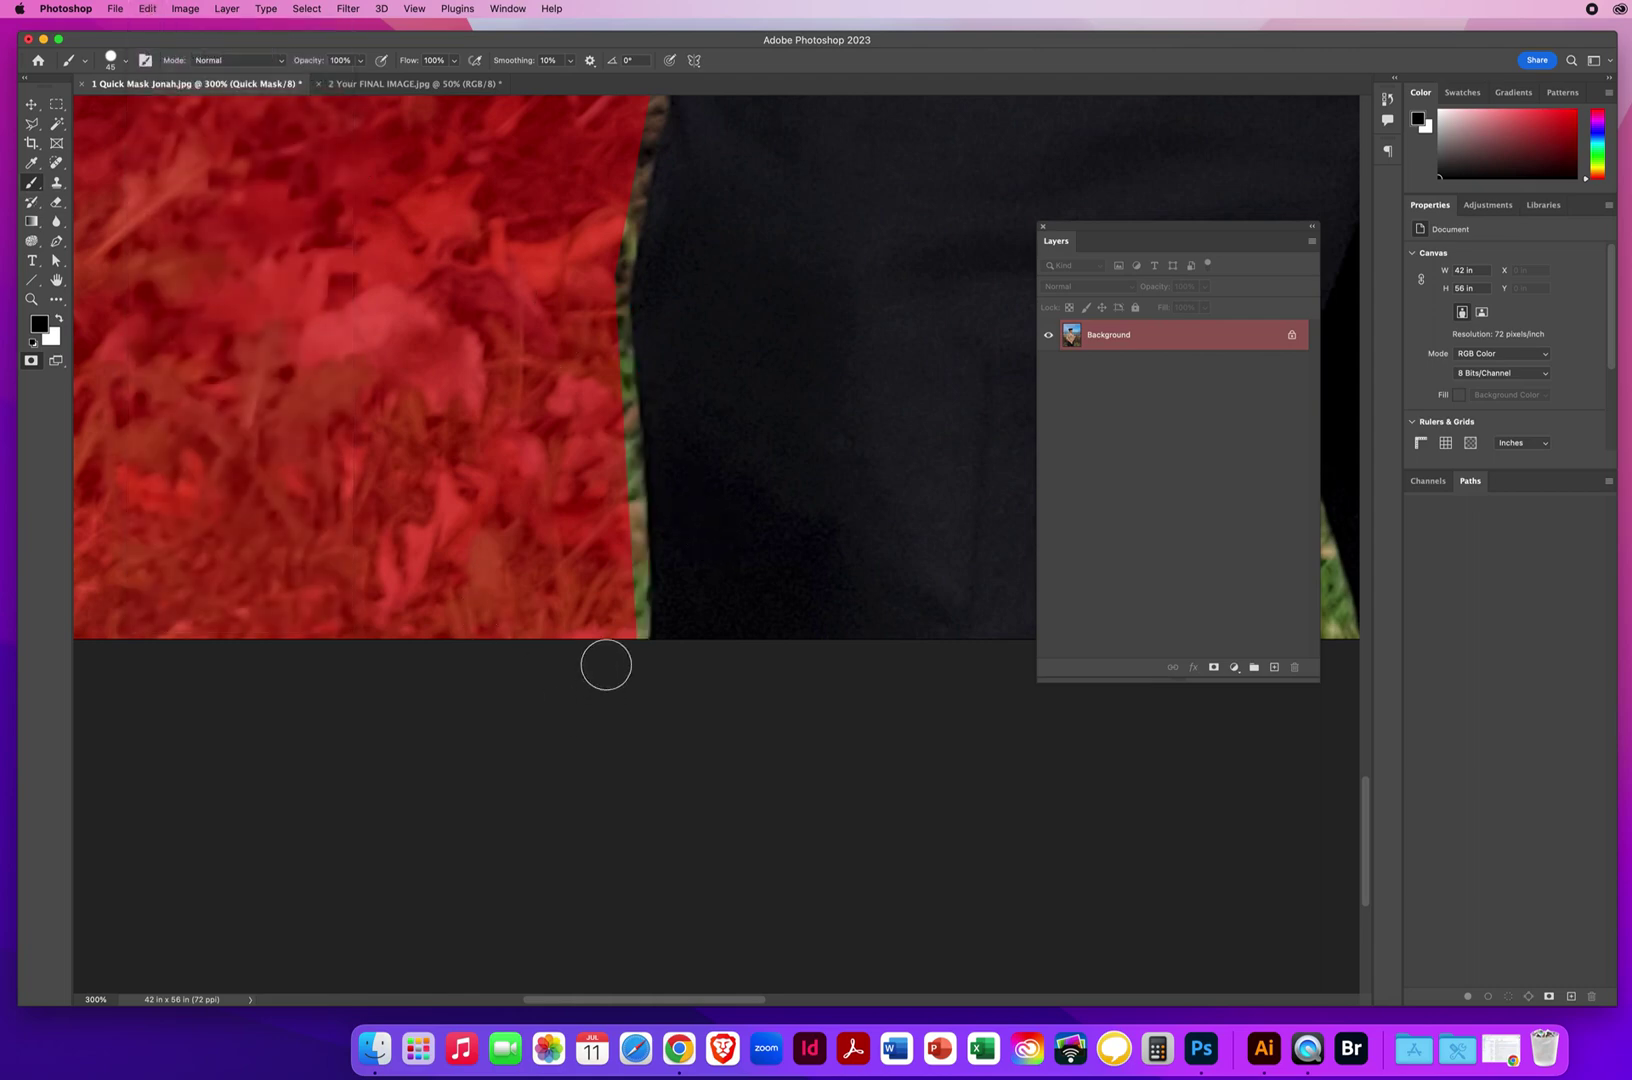
Repaint the grass strip from the trouser bottom up to the waist with straight black lines.
{"action": "scroll", "coordinate": [583, 590], "scroll_direction": "up", "scroll_amount": 5}
{"action": "scroll", "coordinate": [583, 590], "scroll_direction": "right", "scroll_amount": 2}
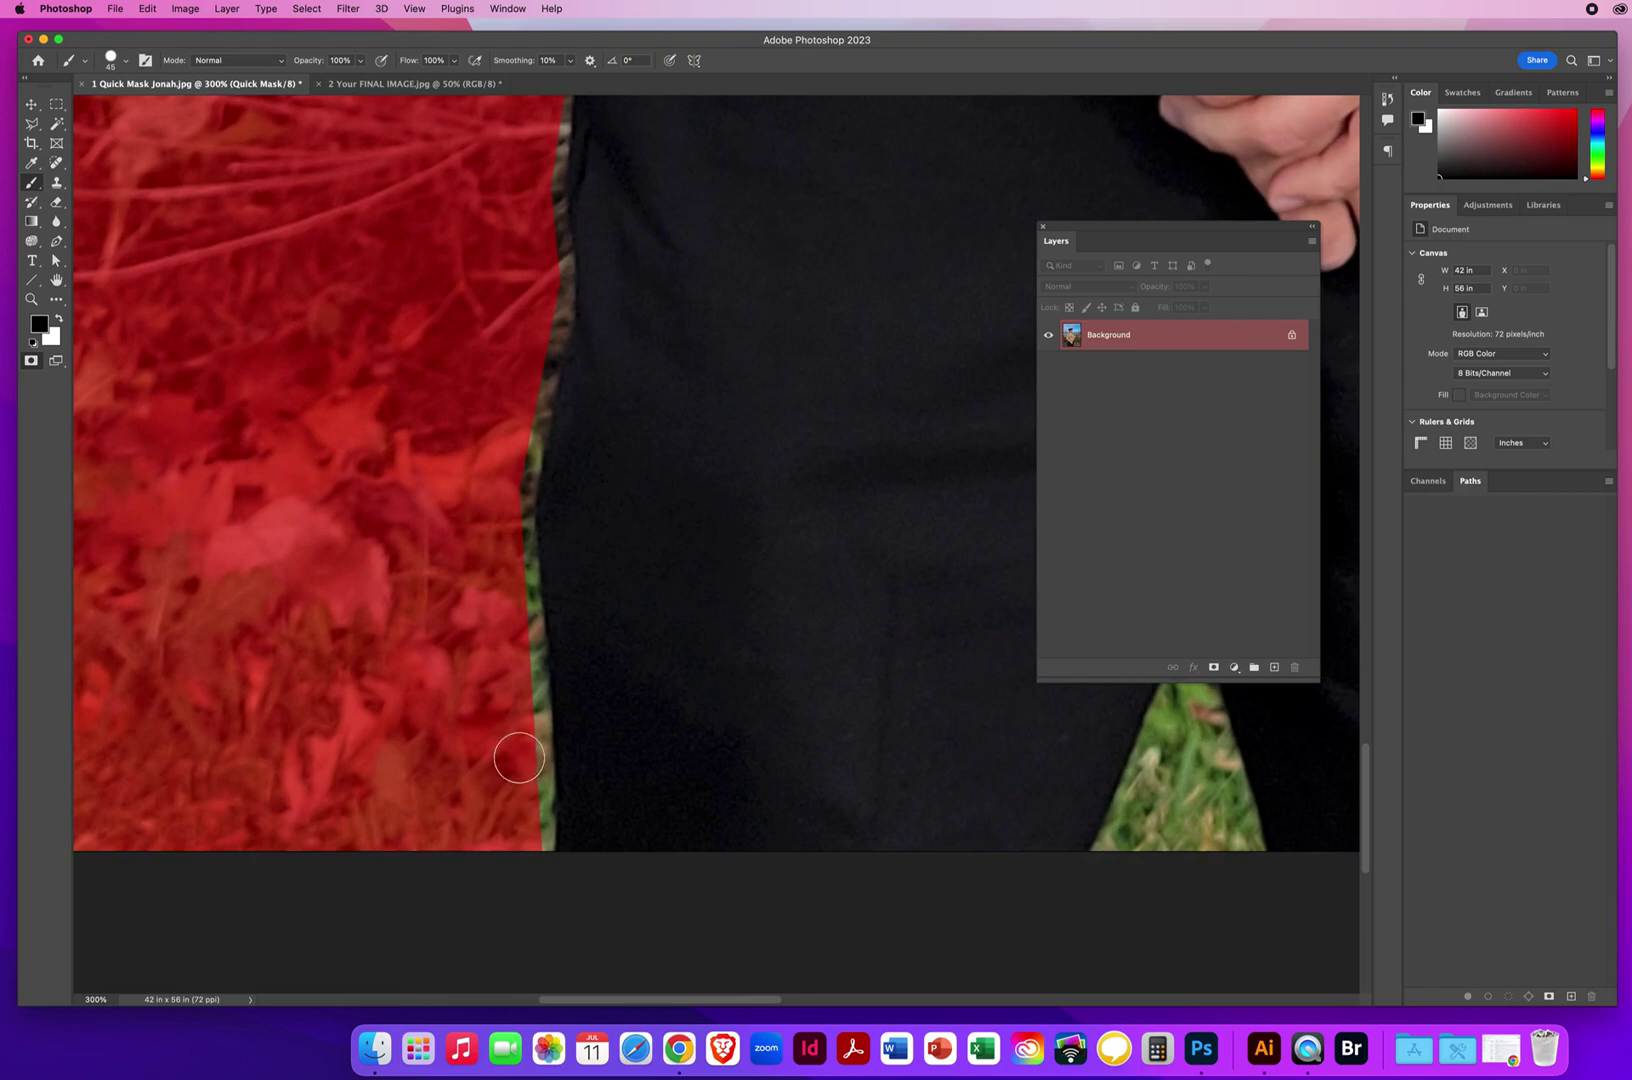
{"action": "left_click_drag", "start_coordinate": [519, 758], "coordinate": [509, 758]}
{"action": "left_click_drag", "start_coordinate": [534, 856], "coordinate": [537, 784]}
{"action": "left_click_drag", "start_coordinate": [536, 788], "coordinate": [535, 784]}
{"action": "left_click", "coordinate": [538, 704], "text": "shift"}
{"action": "left_click", "coordinate": [521, 594], "text": "shift"}
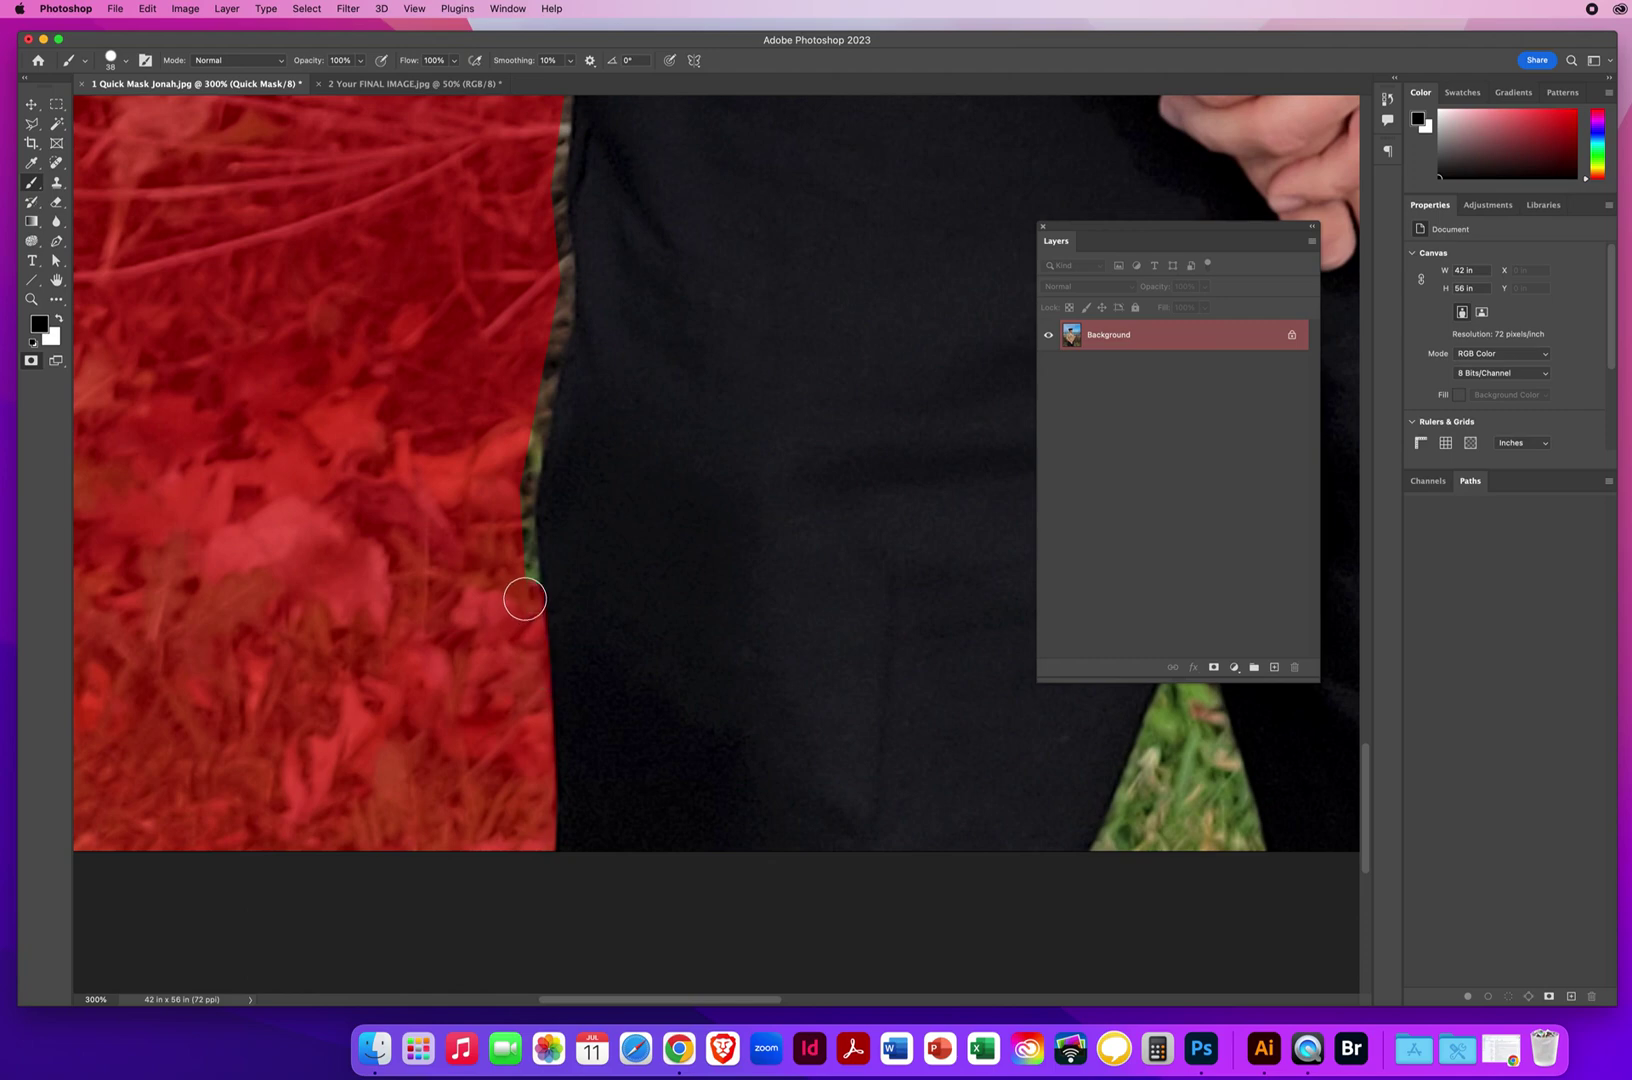
{"action": "left_click", "coordinate": [514, 526], "text": "shift"}
{"action": "left_click", "coordinate": [514, 486], "text": "shift"}
{"action": "left_click", "coordinate": [531, 431], "text": "shift"}
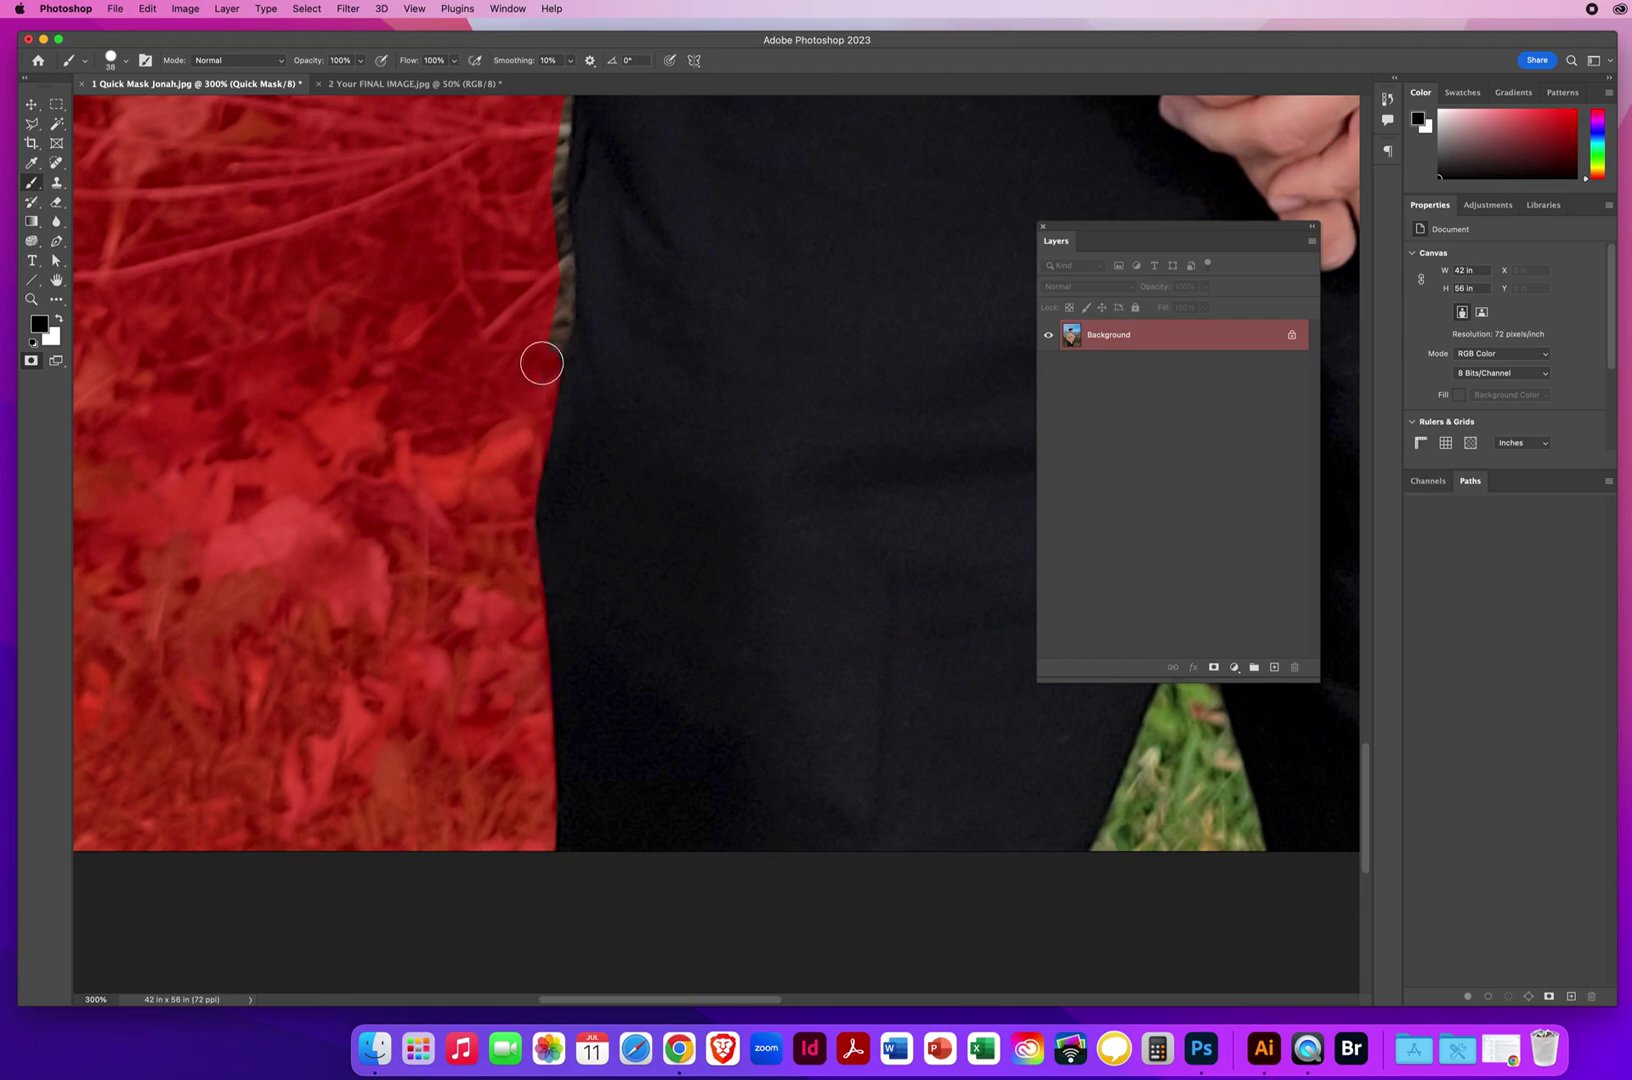
{"action": "left_click", "coordinate": [557, 317], "text": "shift"}
Mask the beige strip along the upper trouser edge toward the arm.
{"action": "left_click_drag", "start_coordinate": [599, 158], "coordinate": [583, 671]}
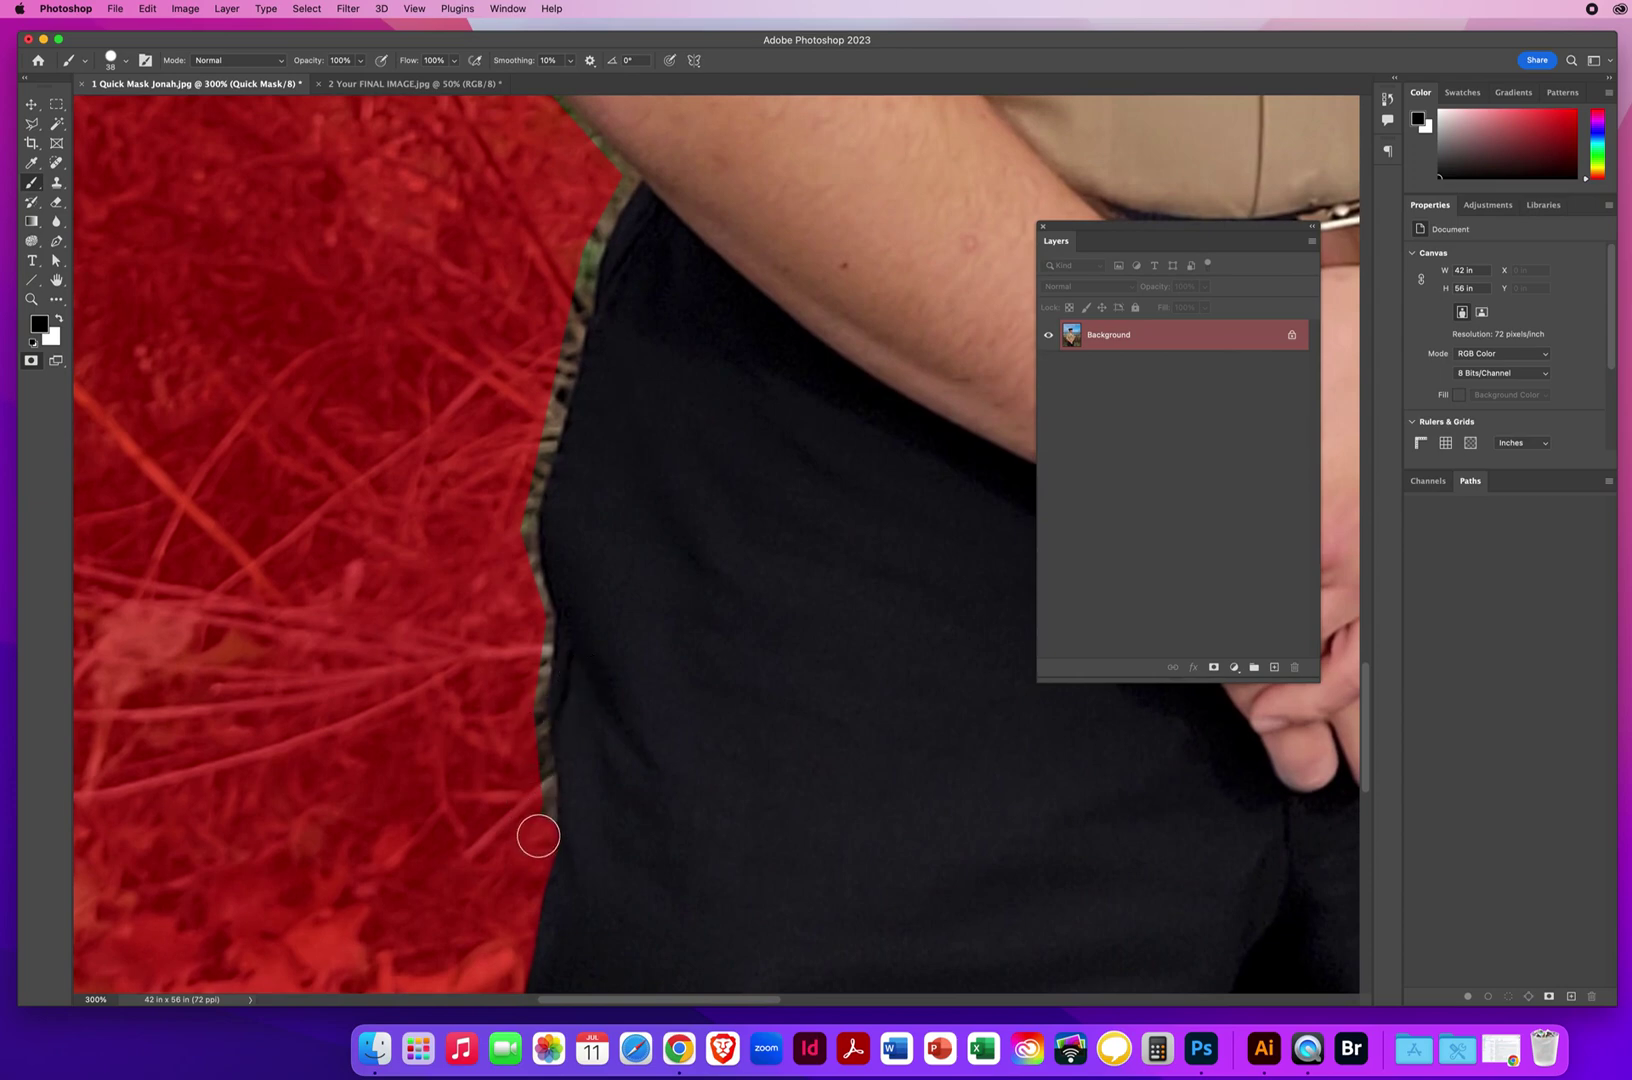
{"action": "mouse_move", "coordinate": [538, 836]}
{"action": "left_mouse_down"}
{"action": "mouse_move", "coordinate": [535, 619]}
{"action": "mouse_move", "coordinate": [514, 519]}
{"action": "left_mouse_up"}
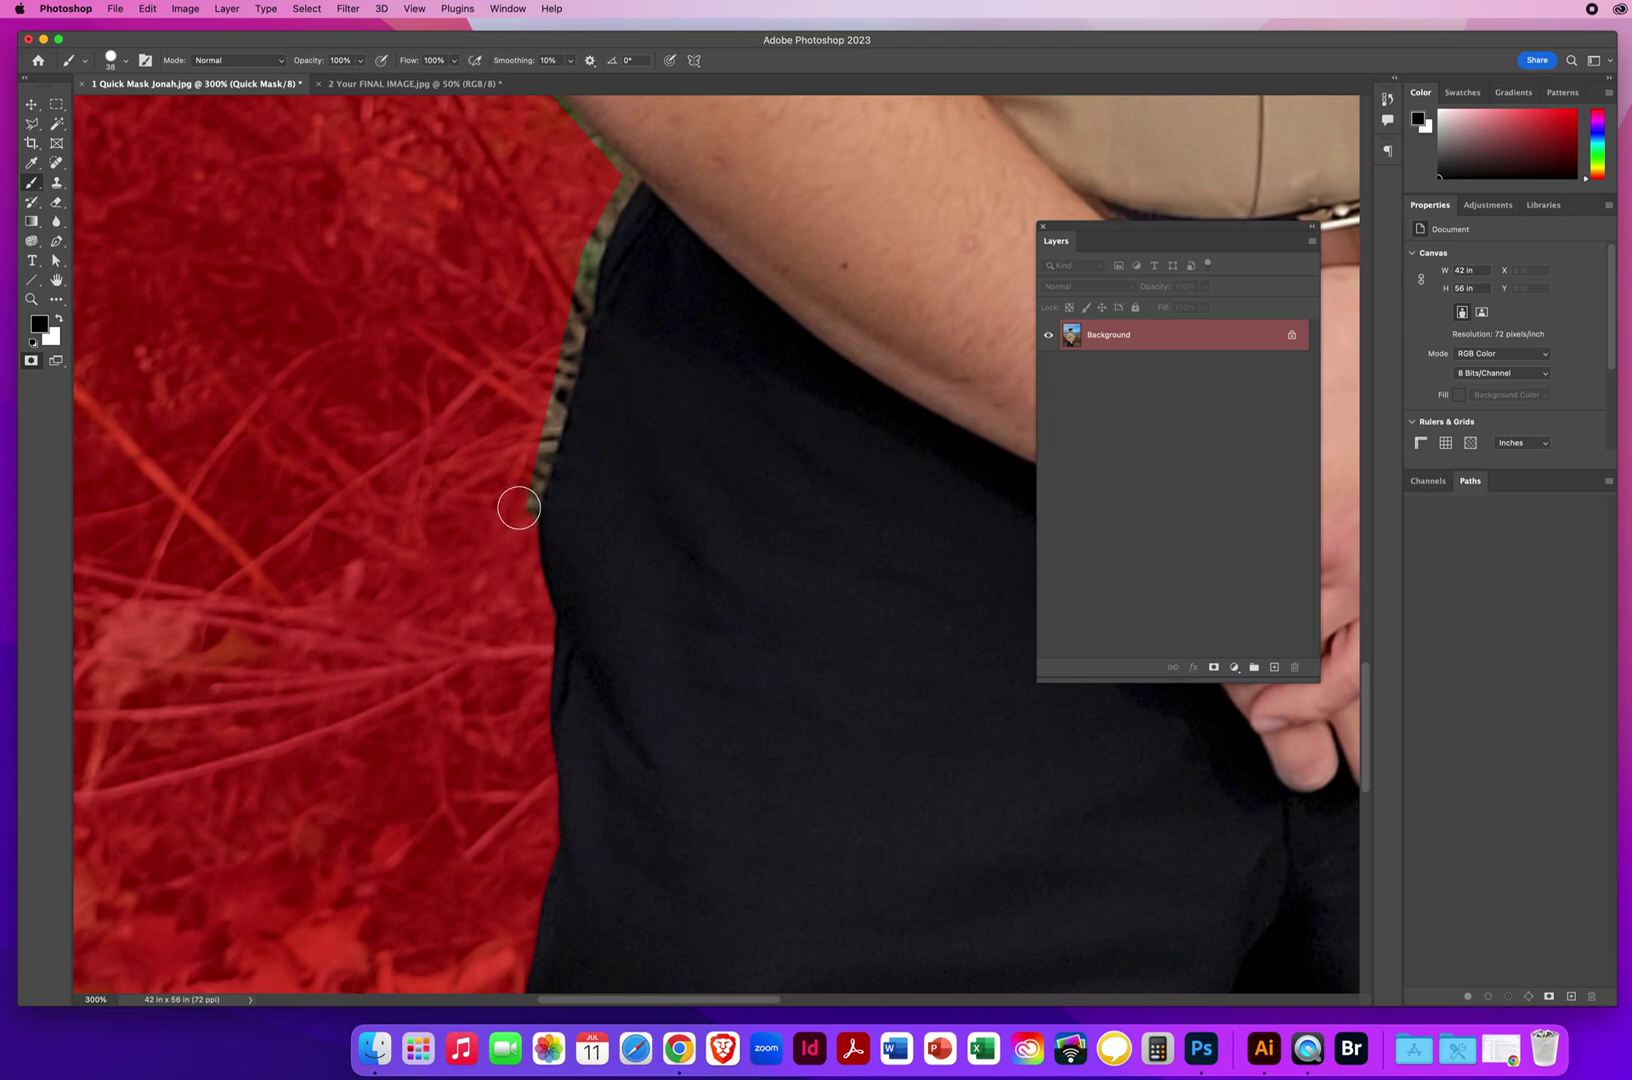
{"action": "mouse_move", "coordinate": [519, 508]}
{"action": "left_mouse_down"}
{"action": "mouse_move", "coordinate": [606, 200]}
{"action": "mouse_move", "coordinate": [569, 386]}
{"action": "mouse_move", "coordinate": [495, 611]}
{"action": "left_mouse_up"}
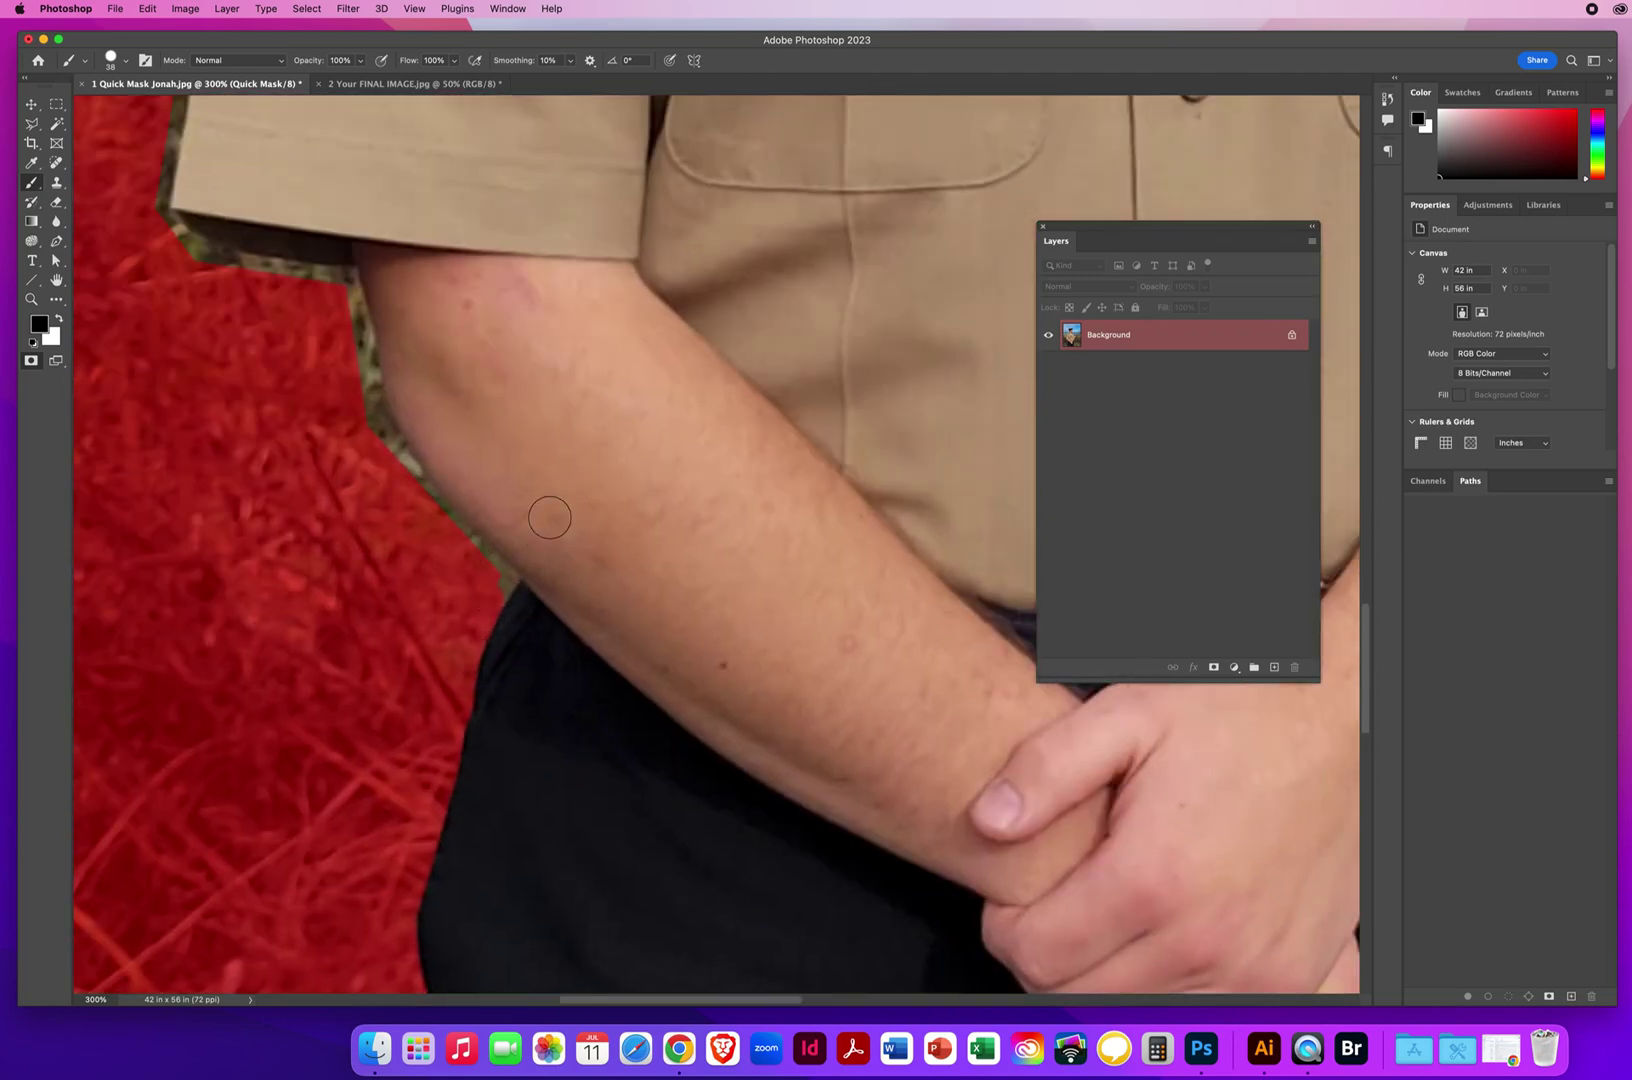
Mask along the arm's lower edge, erasing a misplaced stroke on the arm with white.
{"action": "mouse_move", "coordinate": [510, 565]}
{"action": "left_mouse_down"}
{"action": "mouse_move", "coordinate": [479, 608]}
{"action": "mouse_move", "coordinate": [499, 572]}
{"action": "left_mouse_up"}
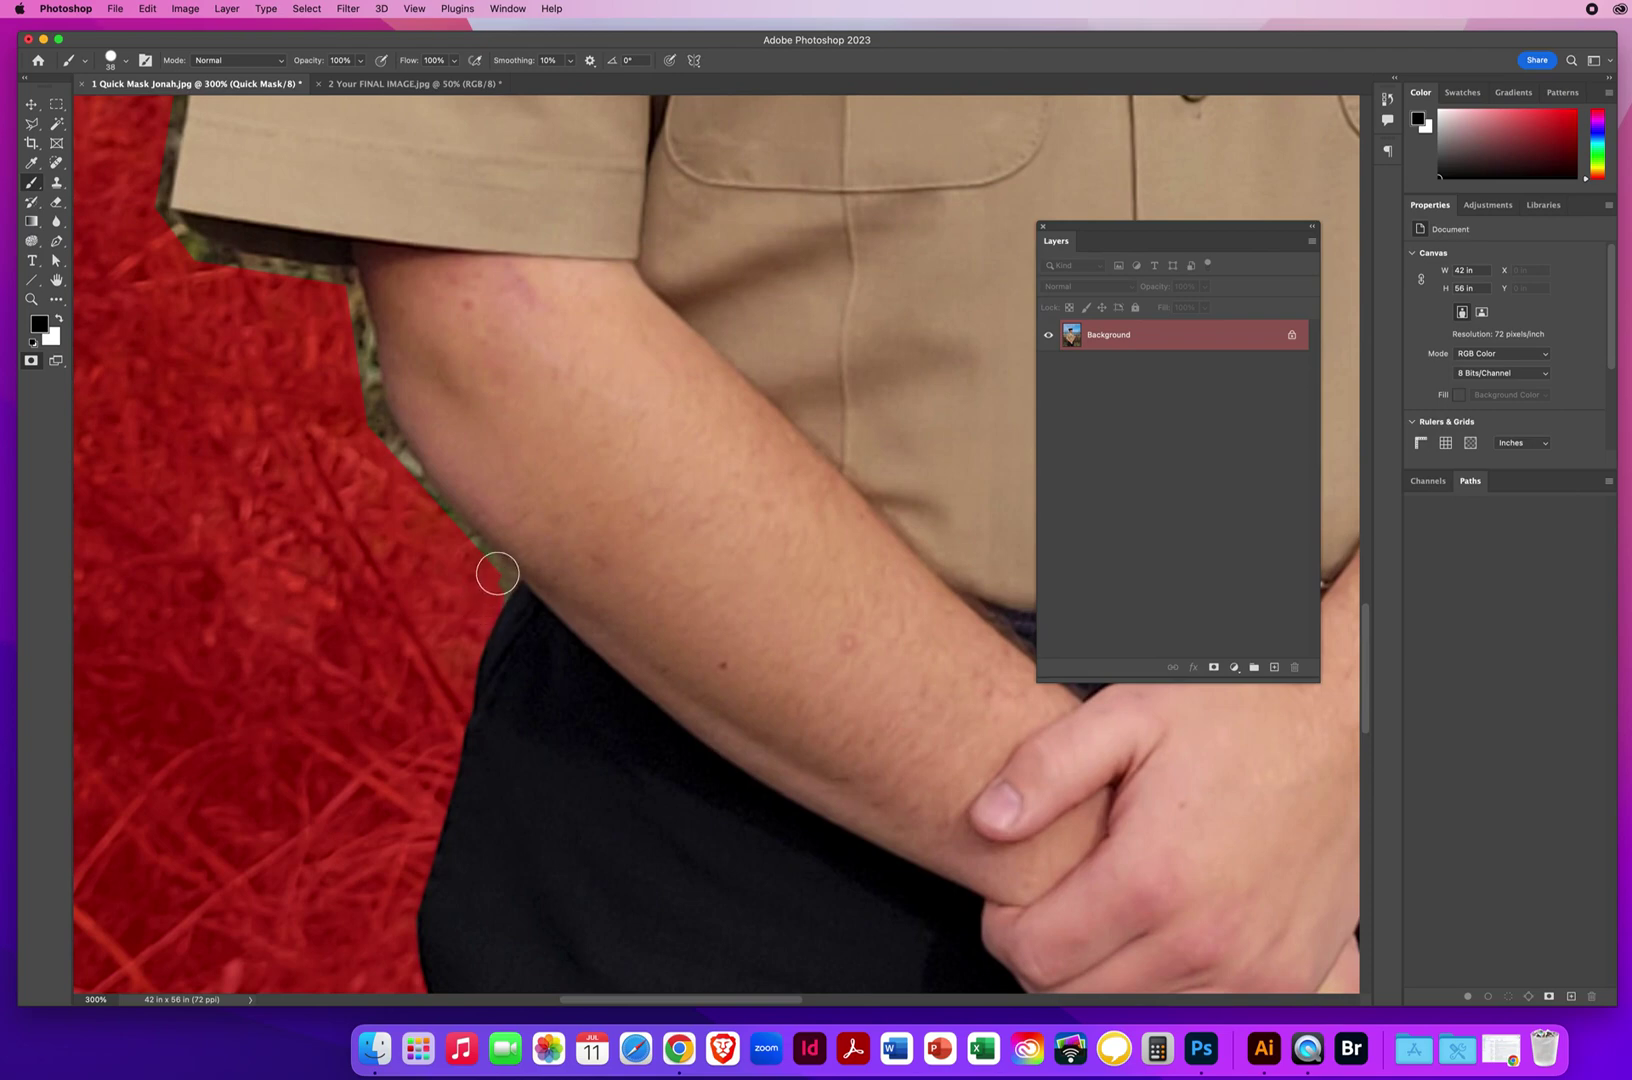
{"action": "left_click", "coordinate": [545, 513], "text": "shift"}
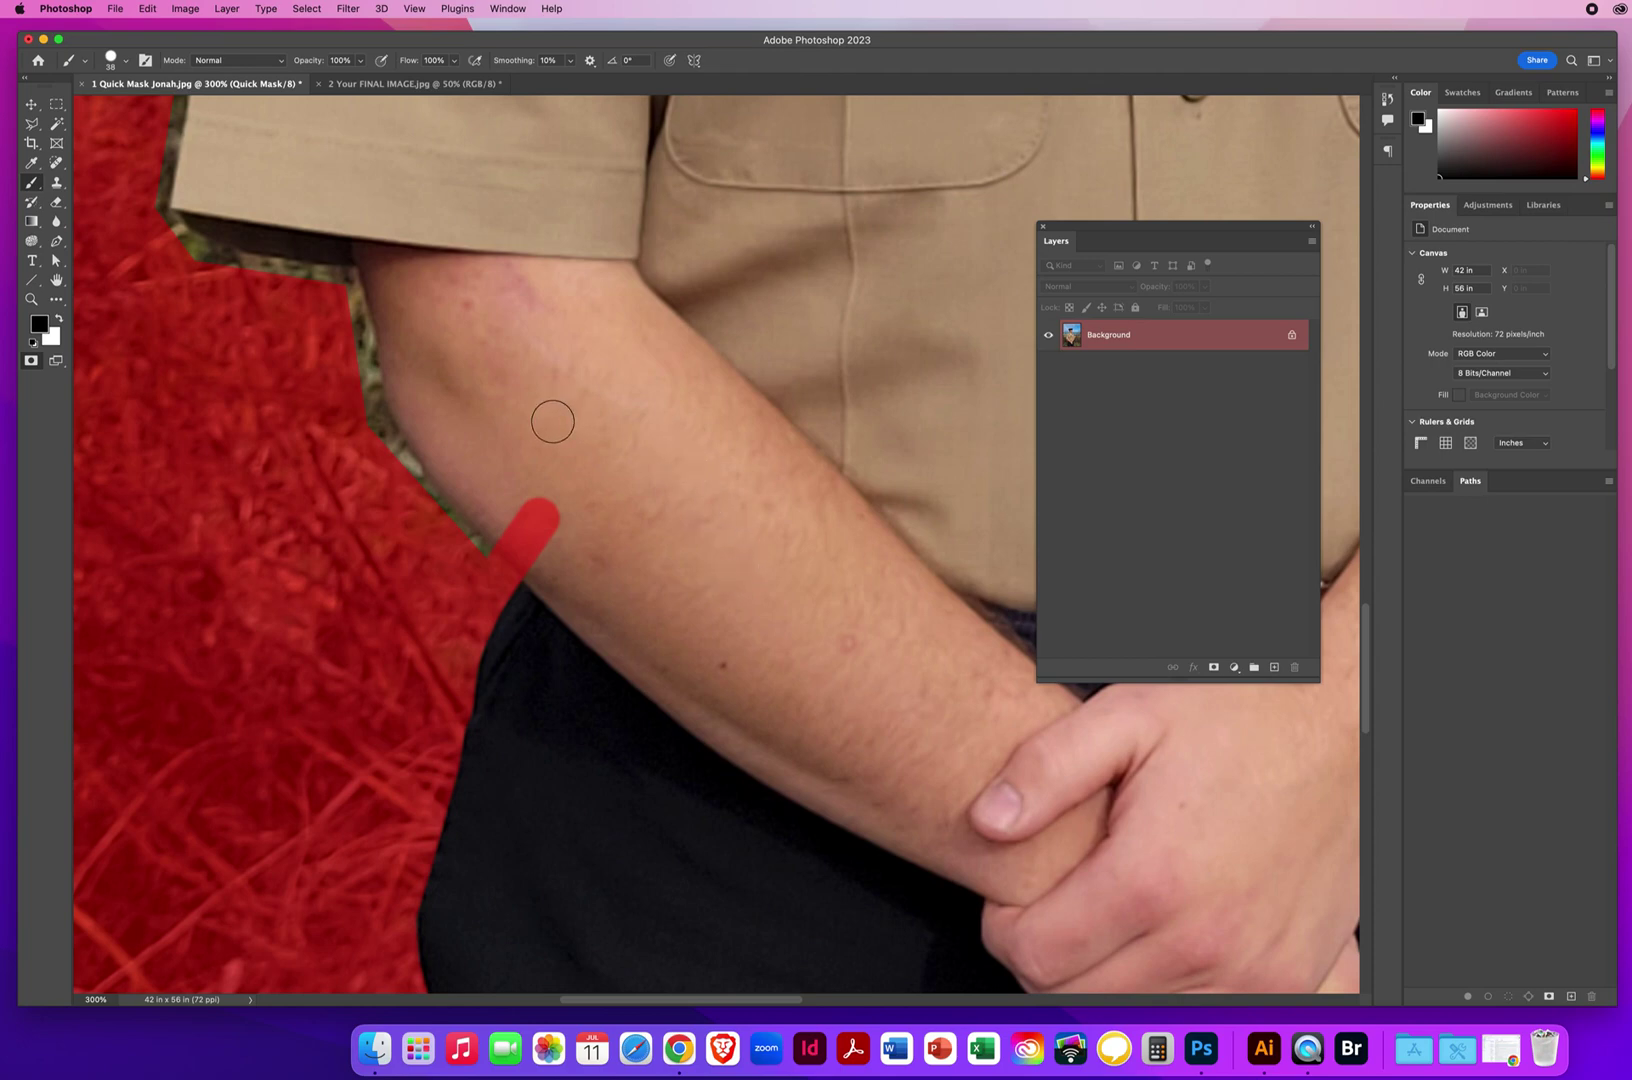
{"action": "key", "text": "x"}
{"action": "mouse_move", "coordinate": [565, 517]}
{"action": "left_mouse_down"}
{"action": "mouse_move", "coordinate": [521, 477]}
{"action": "mouse_move", "coordinate": [545, 540]}
{"action": "mouse_move", "coordinate": [505, 522]}
{"action": "mouse_move", "coordinate": [521, 546]}
{"action": "left_mouse_up"}
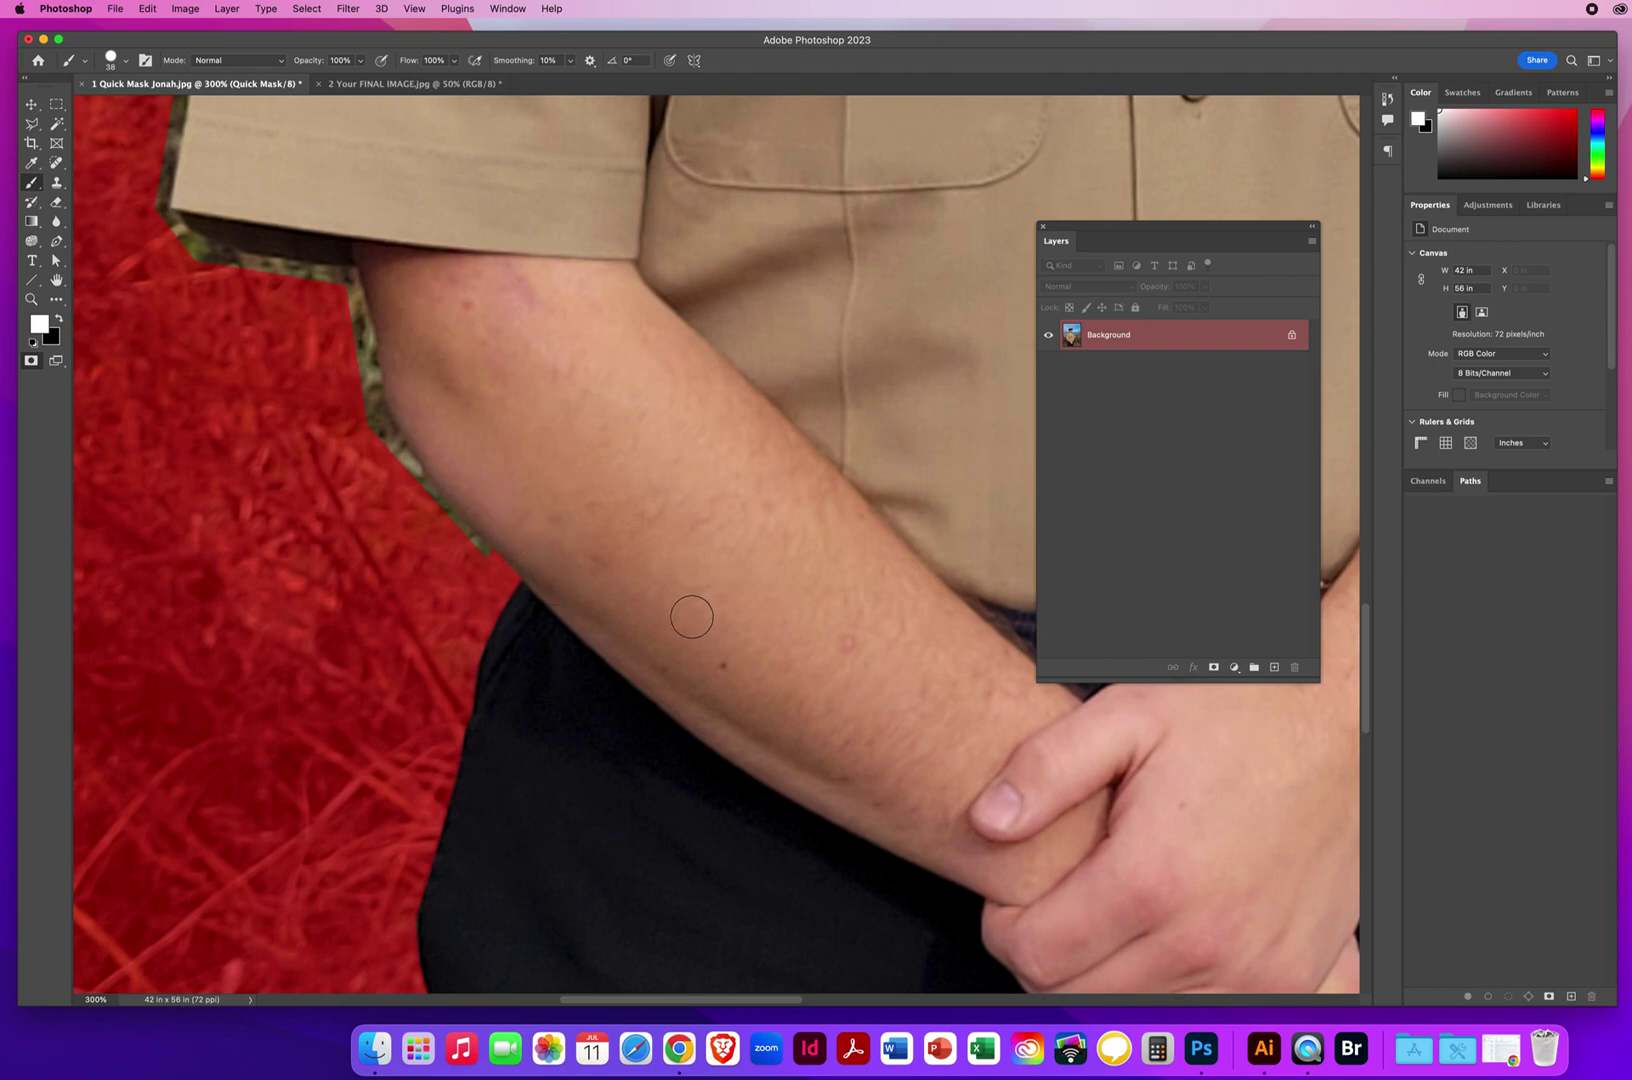
{"action": "key", "text": "x"}
Mask the grass gap up to beneath the shirt sleeve, then switch to white for the stray stroke.
{"action": "mouse_move", "coordinate": [491, 578]}
{"action": "left_mouse_down"}
{"action": "mouse_move", "coordinate": [374, 430]}
{"action": "mouse_move", "coordinate": [342, 284]}
{"action": "mouse_move", "coordinate": [247, 275]}
{"action": "left_mouse_up"}
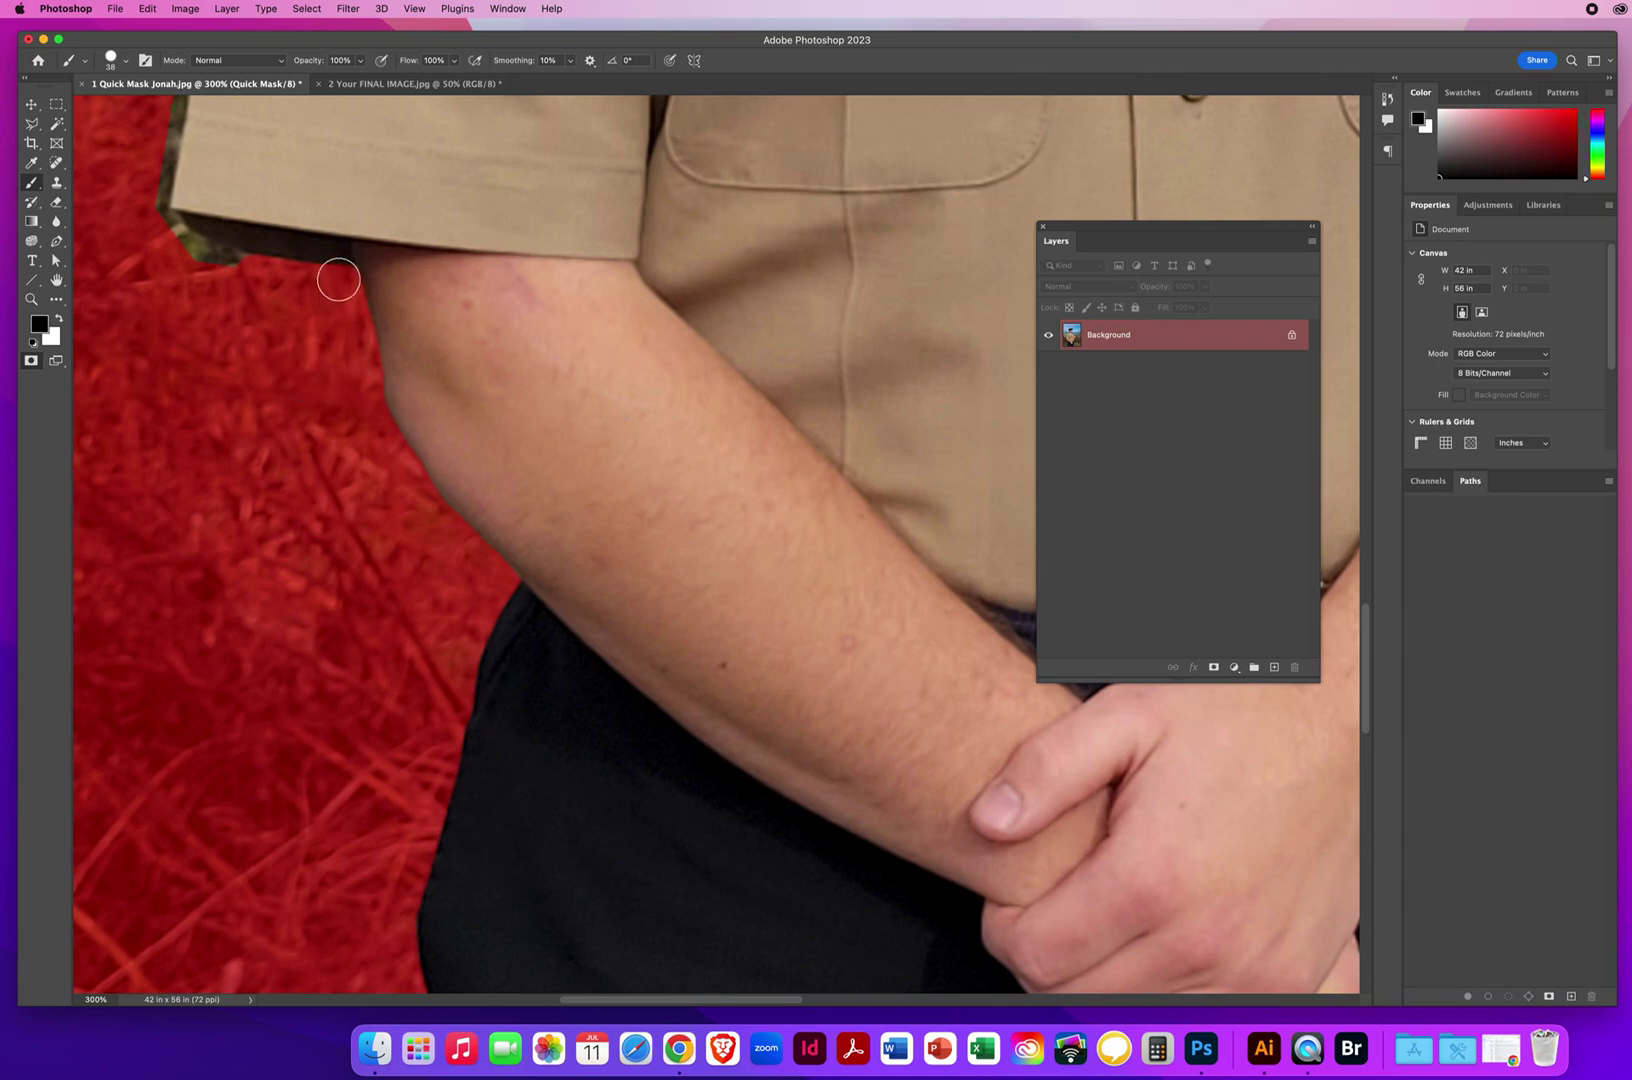
{"action": "mouse_move", "coordinate": [334, 262]}
{"action": "left_mouse_down"}
{"action": "mouse_move", "coordinate": [320, 192]}
{"action": "mouse_move", "coordinate": [322, 216]}
{"action": "mouse_move", "coordinate": [341, 189]}
{"action": "mouse_move", "coordinate": [271, 187]}
{"action": "mouse_move", "coordinate": [389, 216]}
{"action": "mouse_move", "coordinate": [302, 213]}
{"action": "mouse_move", "coordinate": [362, 220]}
{"action": "mouse_move", "coordinate": [324, 240]}
{"action": "left_mouse_up"}
{"action": "key", "text": "x"}
Mask the greenish strip under the sleeve's lower corner and up its left edge in black.
{"action": "scroll", "coordinate": [492, 339], "scroll_direction": "up", "scroll_amount": 5}
{"action": "scroll", "coordinate": [492, 339], "scroll_direction": "left", "scroll_amount": 3}
{"action": "key", "text": "x"}
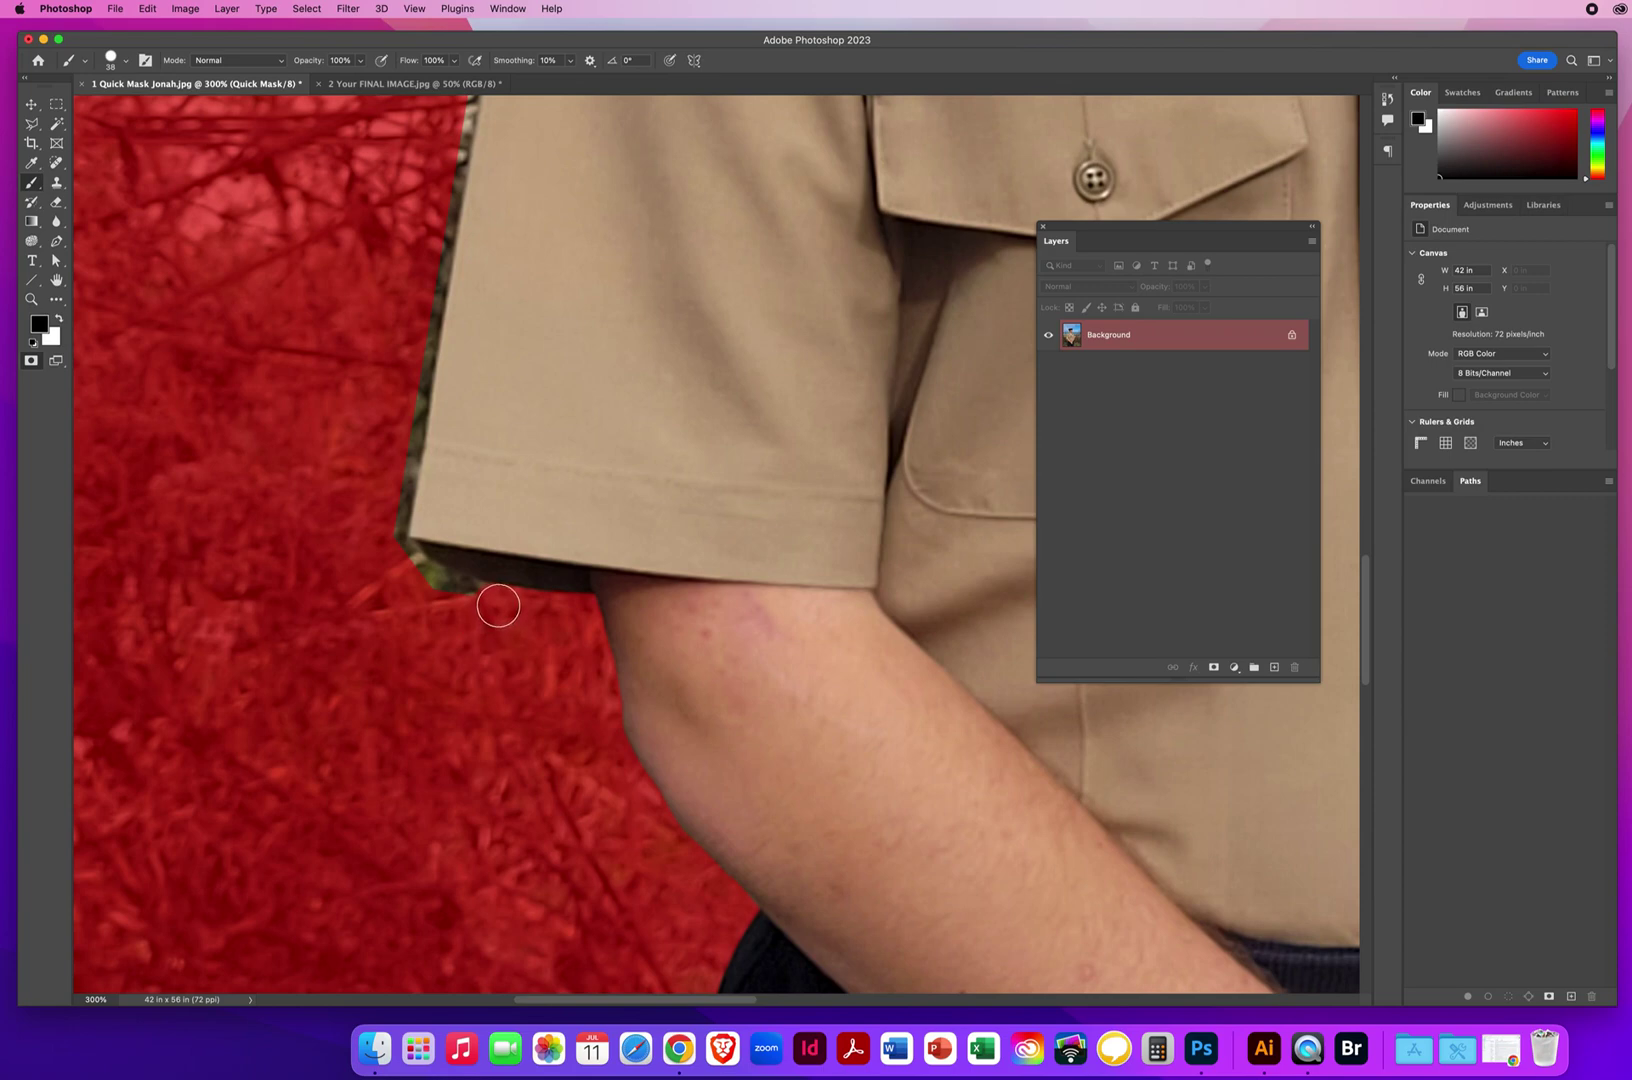
{"action": "mouse_move", "coordinate": [497, 606]}
{"action": "left_mouse_down"}
{"action": "mouse_move", "coordinate": [413, 575]}
{"action": "mouse_move", "coordinate": [386, 536]}
{"action": "mouse_move", "coordinate": [403, 438]}
{"action": "left_mouse_up"}
{"action": "left_click_drag", "start_coordinate": [423, 311], "coordinate": [450, 140]}
Continue masking the greenish strip along the sleeve edge up toward the shoulder.
{"action": "left_click_drag", "start_coordinate": [562, 282], "coordinate": [492, 721]}
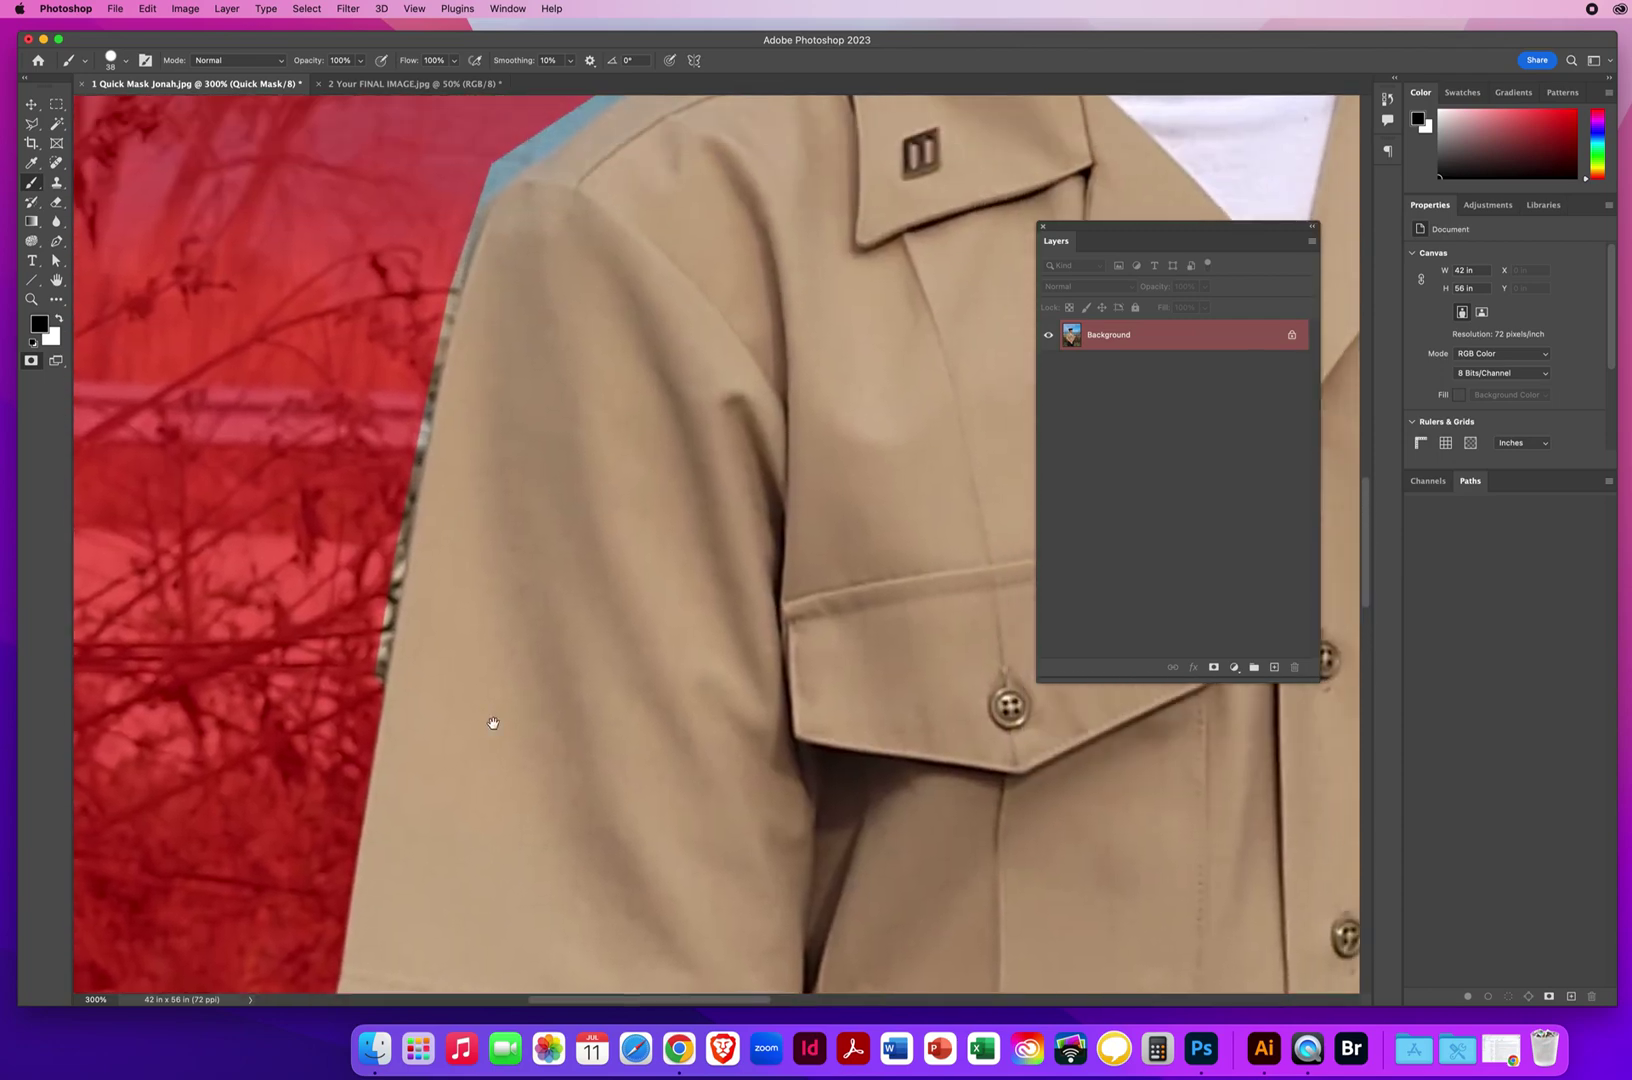
{"action": "left_click_drag", "start_coordinate": [375, 695], "coordinate": [390, 510]}
{"action": "mouse_move", "coordinate": [412, 423]}
{"action": "left_mouse_down"}
{"action": "mouse_move", "coordinate": [441, 261]}
{"action": "mouse_move", "coordinate": [516, 155]}
{"action": "left_mouse_up"}
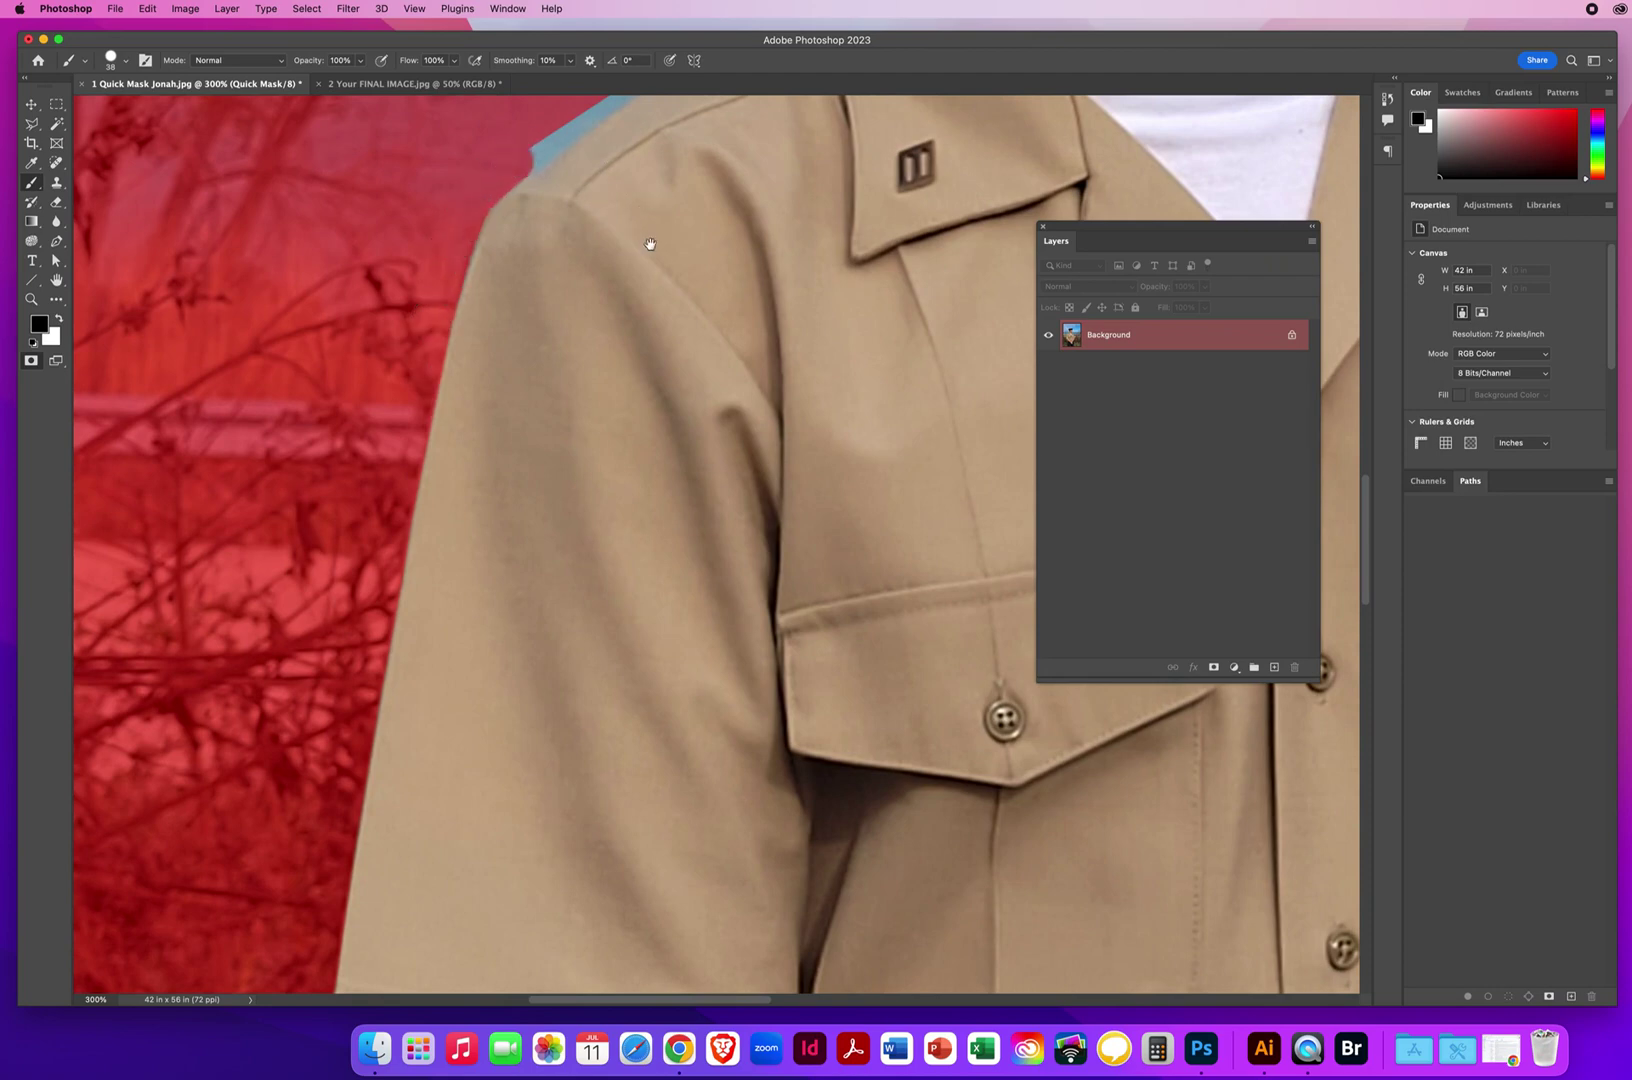
{"action": "left_click_drag", "start_coordinate": [648, 240], "coordinate": [276, 784]}
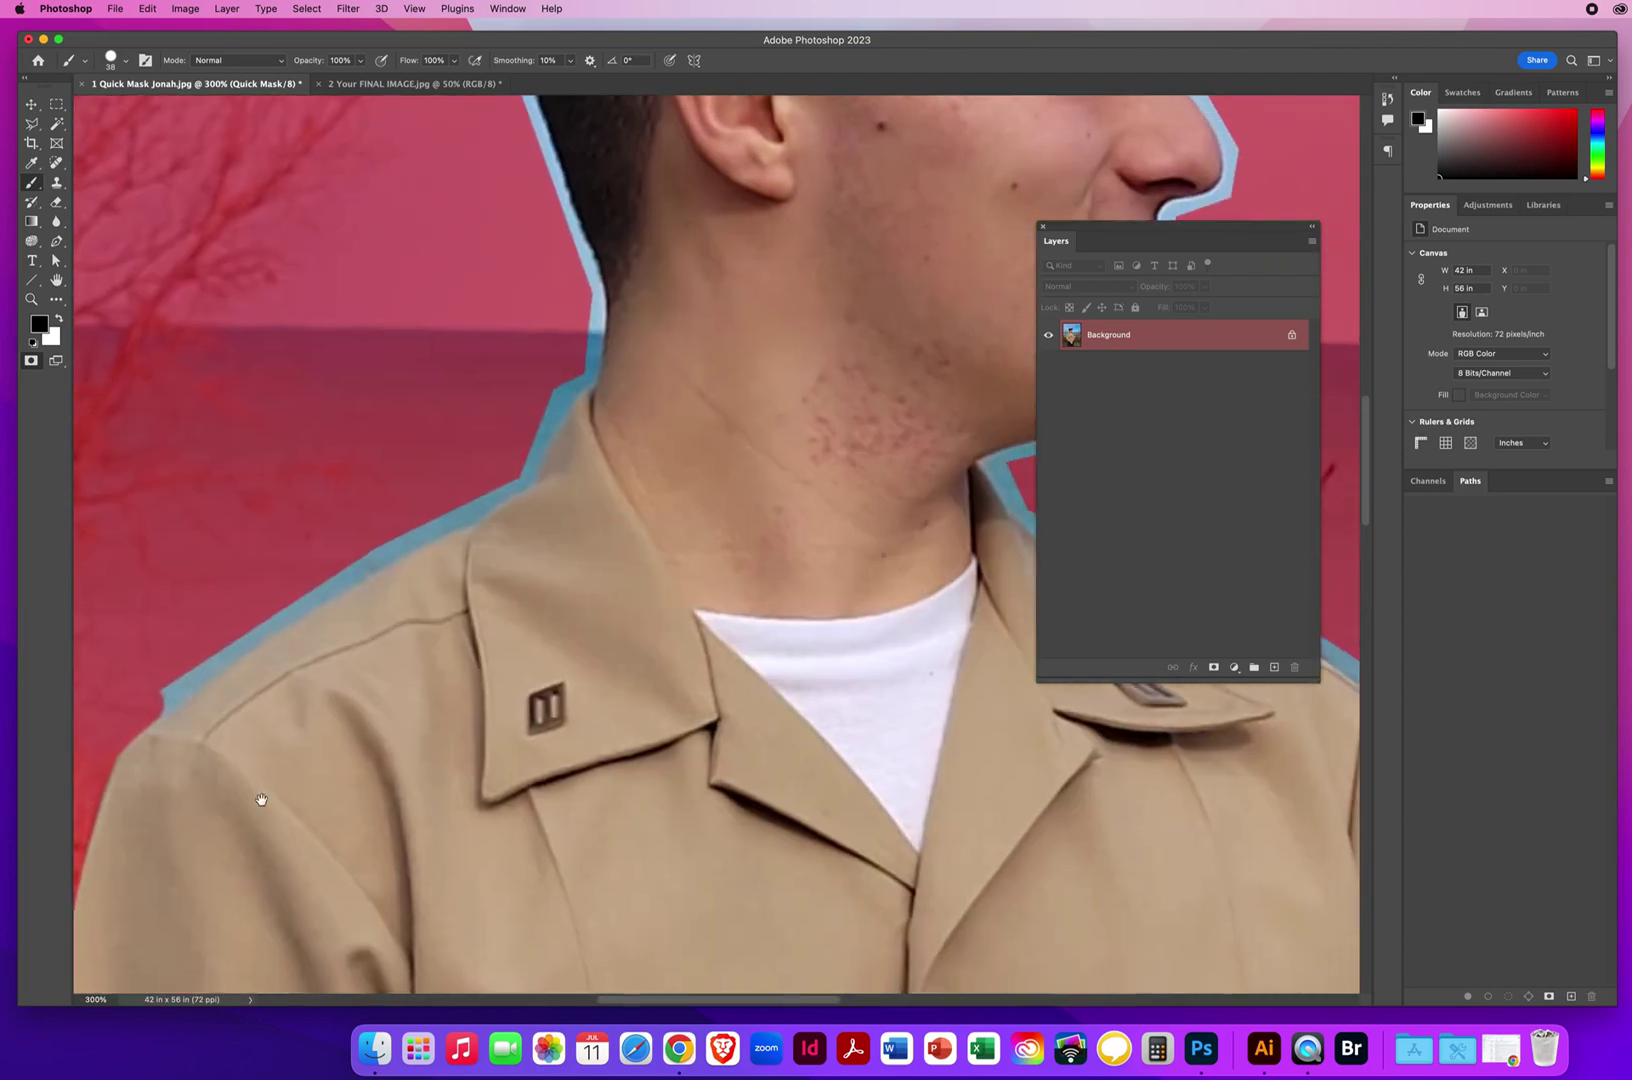
Mask the blue strip along the shoulder edge and erase the red blob of overspill.
{"action": "left_click", "coordinate": [230, 643], "text": "shift"}
{"action": "mouse_move", "coordinate": [316, 585]}
{"action": "left_mouse_down"}
{"action": "mouse_move", "coordinate": [510, 475]}
{"action": "mouse_move", "coordinate": [546, 406]}
{"action": "mouse_move", "coordinate": [554, 468]}
{"action": "mouse_move", "coordinate": [528, 522]}
{"action": "mouse_move", "coordinate": [488, 488]}
{"action": "mouse_move", "coordinate": [560, 458]}
{"action": "left_mouse_up"}
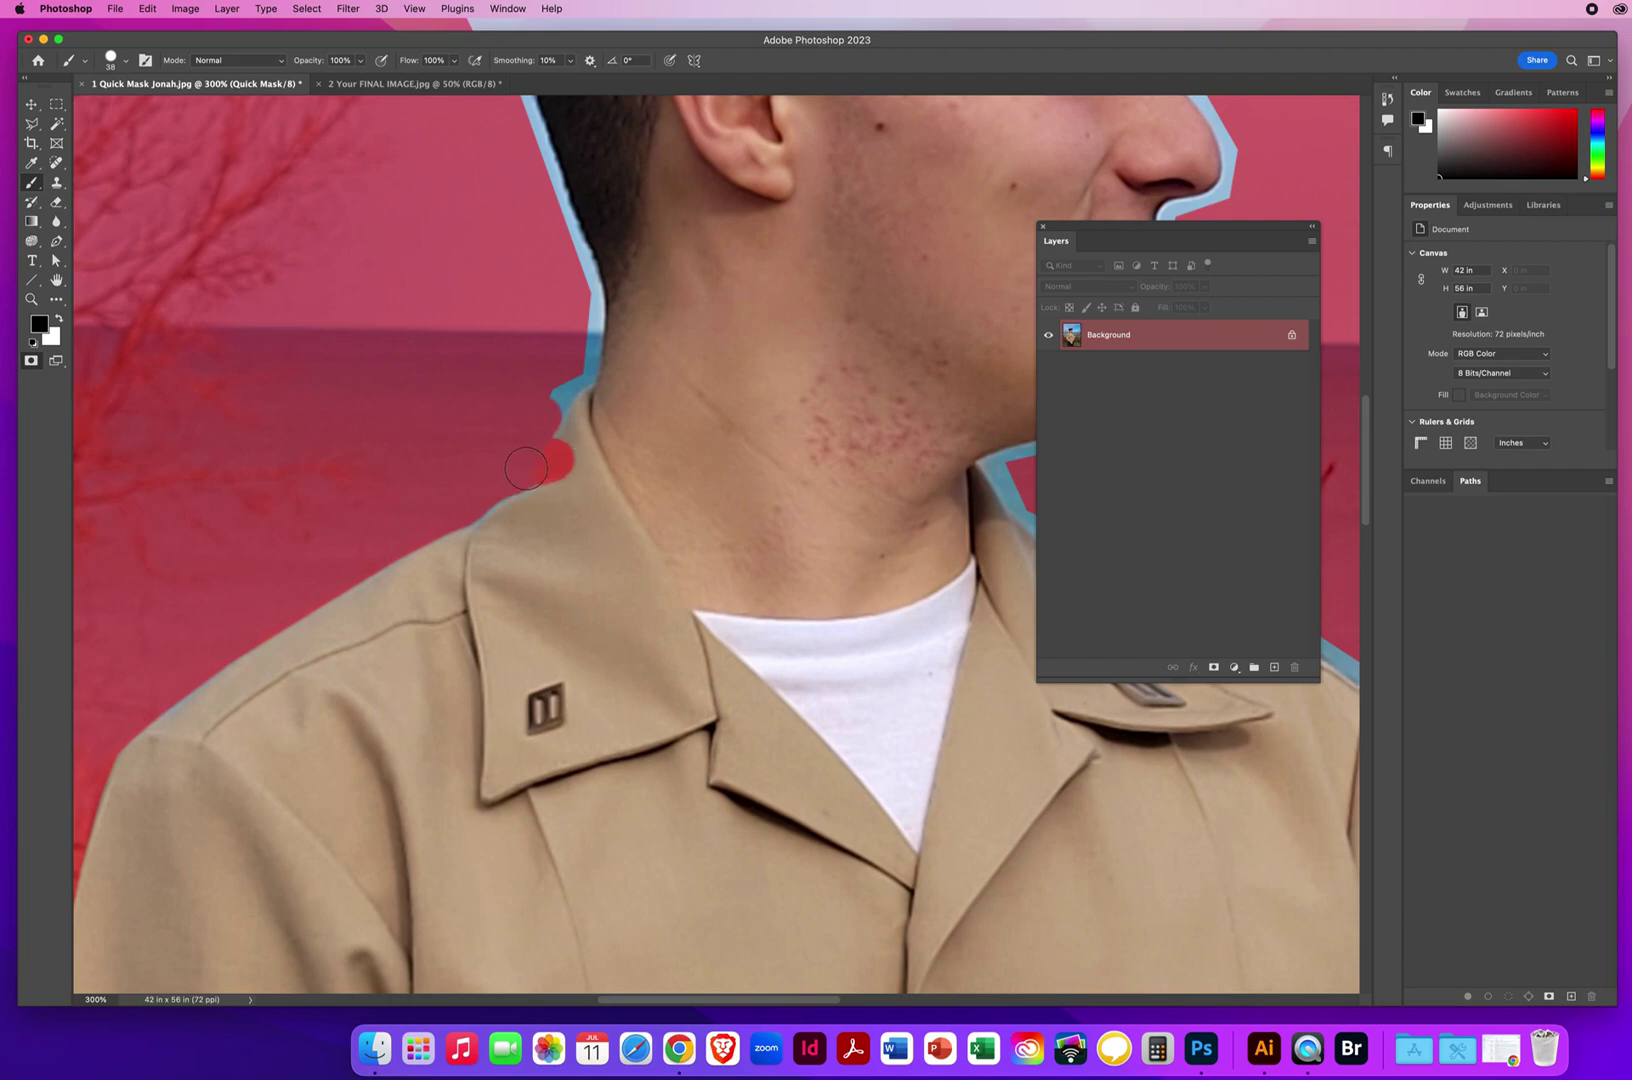
{"action": "key", "text": "x"}
{"action": "mouse_move", "coordinate": [586, 447]}
{"action": "left_mouse_down"}
{"action": "mouse_move", "coordinate": [546, 490]}
{"action": "mouse_move", "coordinate": [522, 577]}
{"action": "left_mouse_up"}
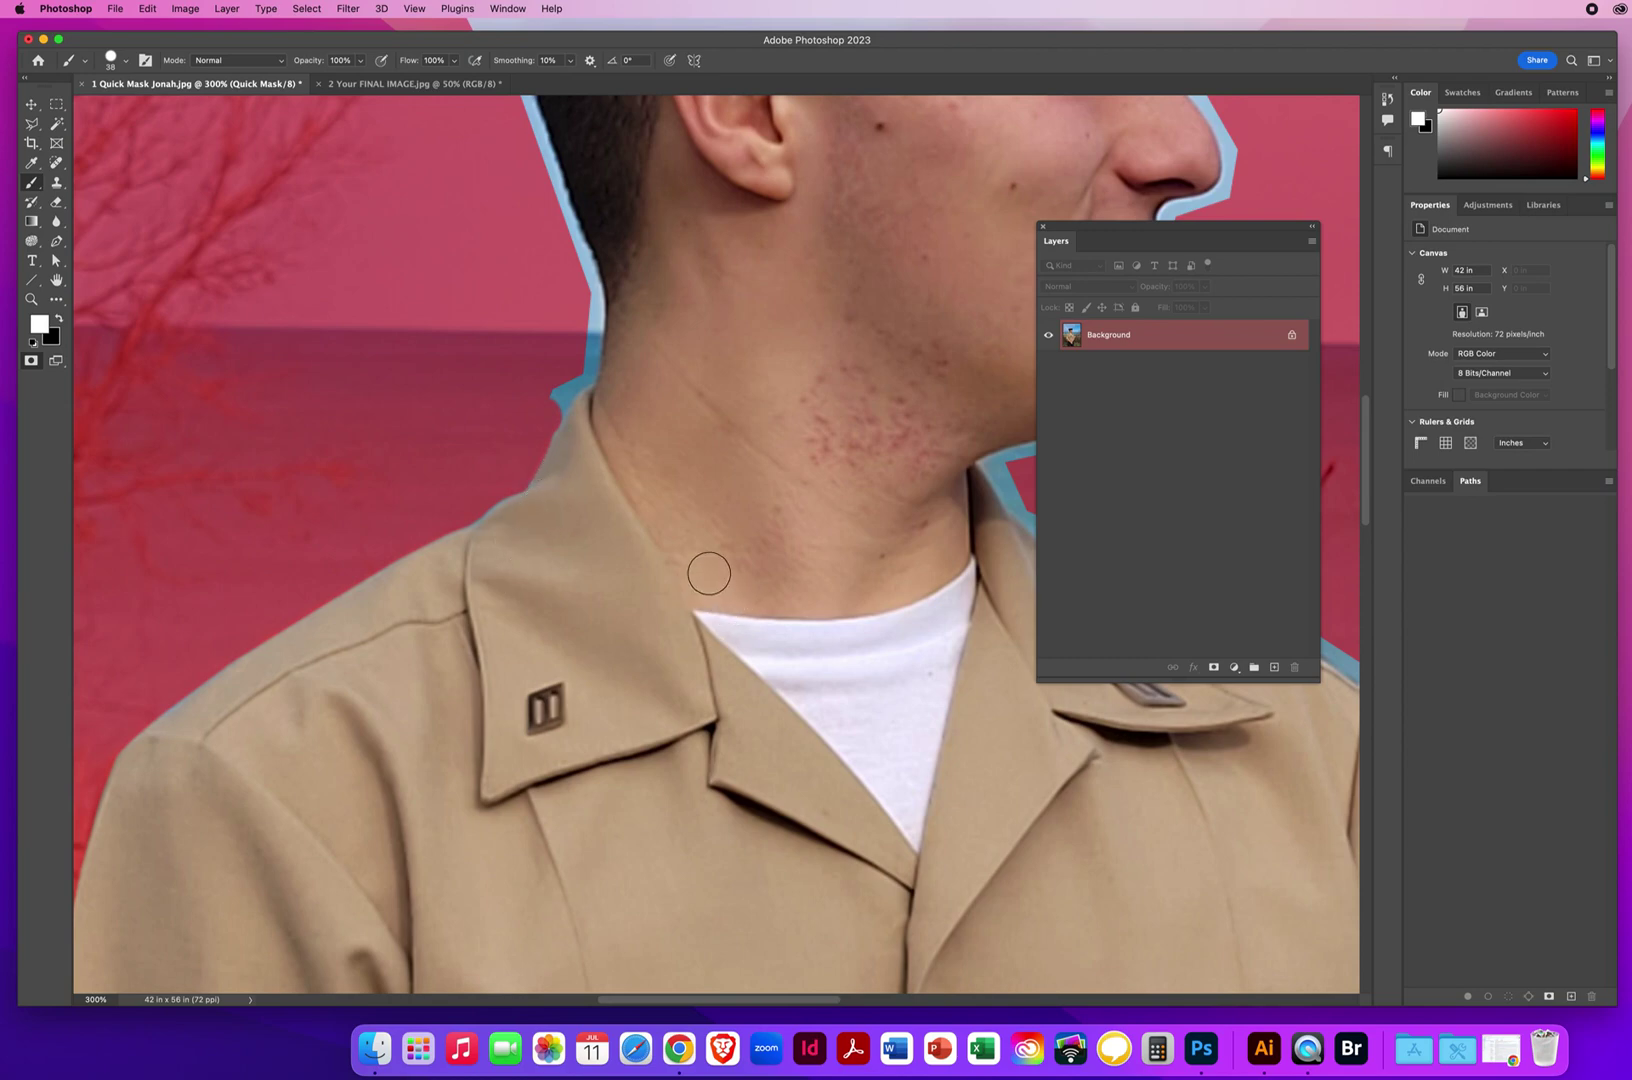
Erase a mistaken straight mask line across the neck, then shrink the brush for the neck edge.
{"action": "key", "text": "x"}
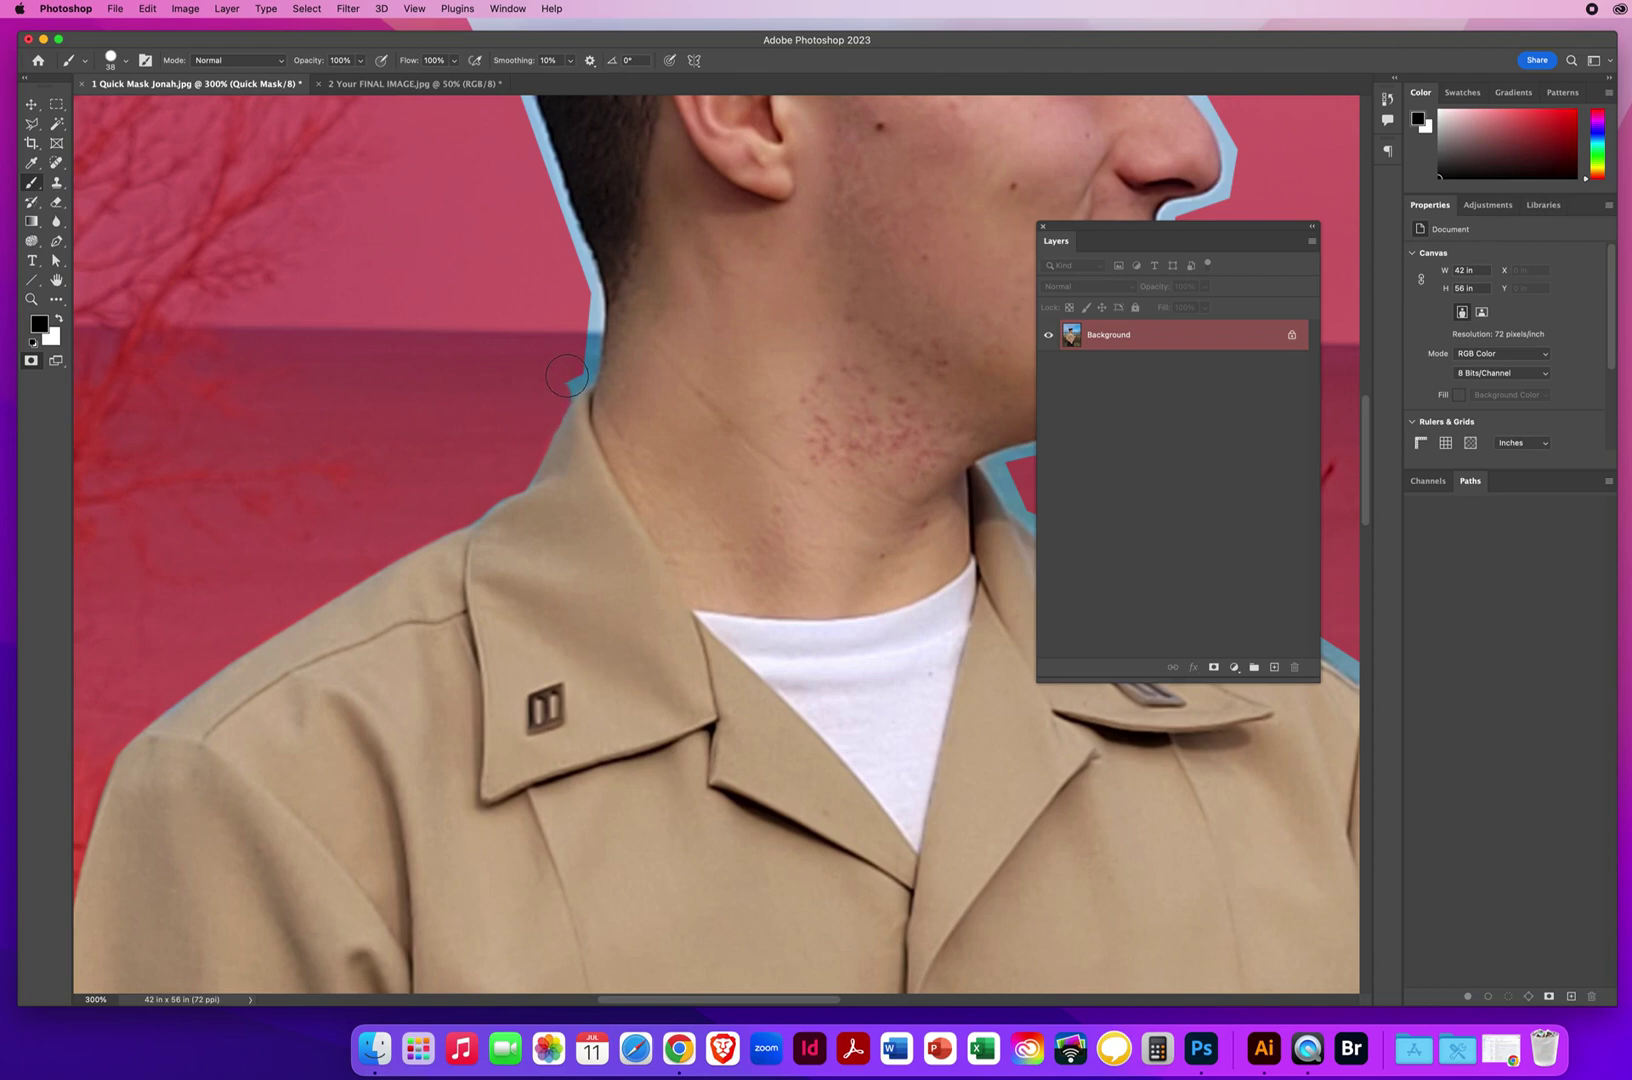
{"action": "left_click", "coordinate": [610, 356]}
{"action": "left_click", "coordinate": [749, 340], "text": "shift"}
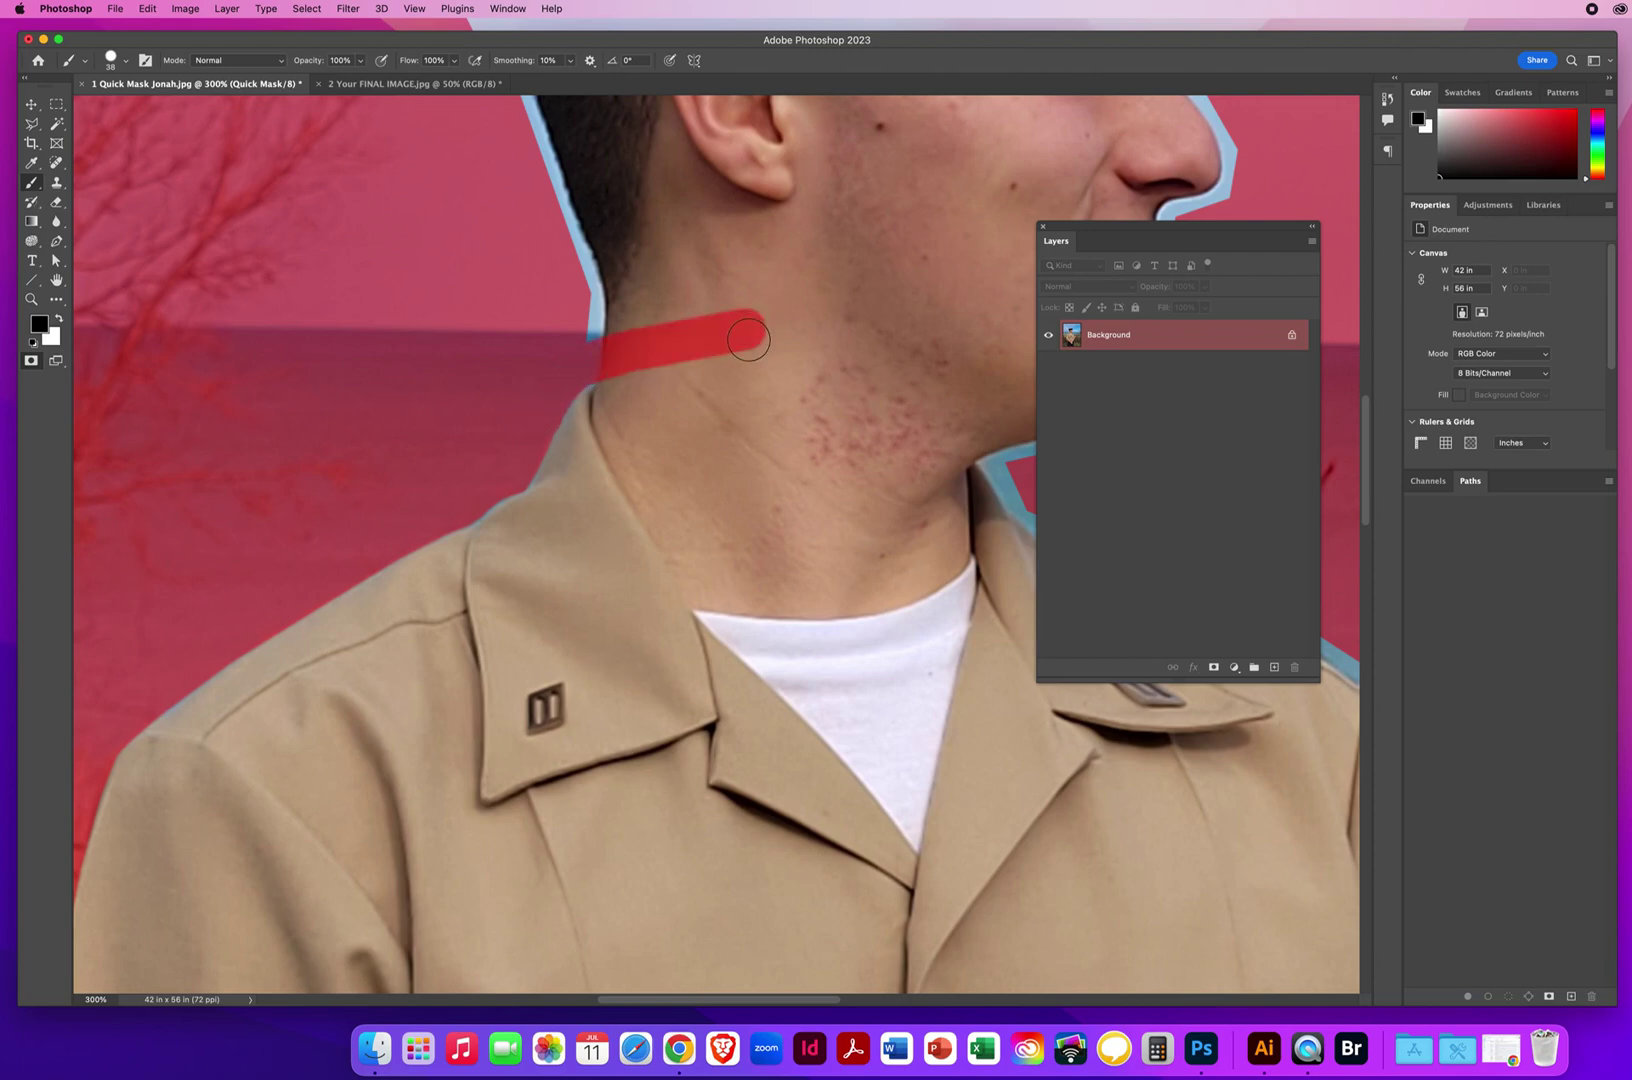
{"action": "key", "text": "x"}
{"action": "mouse_move", "coordinate": [774, 306]}
{"action": "left_mouse_down"}
{"action": "mouse_move", "coordinate": [743, 389]}
{"action": "mouse_move", "coordinate": [728, 388]}
{"action": "mouse_move", "coordinate": [721, 304]}
{"action": "mouse_move", "coordinate": [705, 306]}
{"action": "mouse_move", "coordinate": [676, 392]}
{"action": "mouse_move", "coordinate": [641, 373]}
{"action": "mouse_move", "coordinate": [629, 326]}
{"action": "mouse_move", "coordinate": [617, 399]}
{"action": "left_mouse_up"}
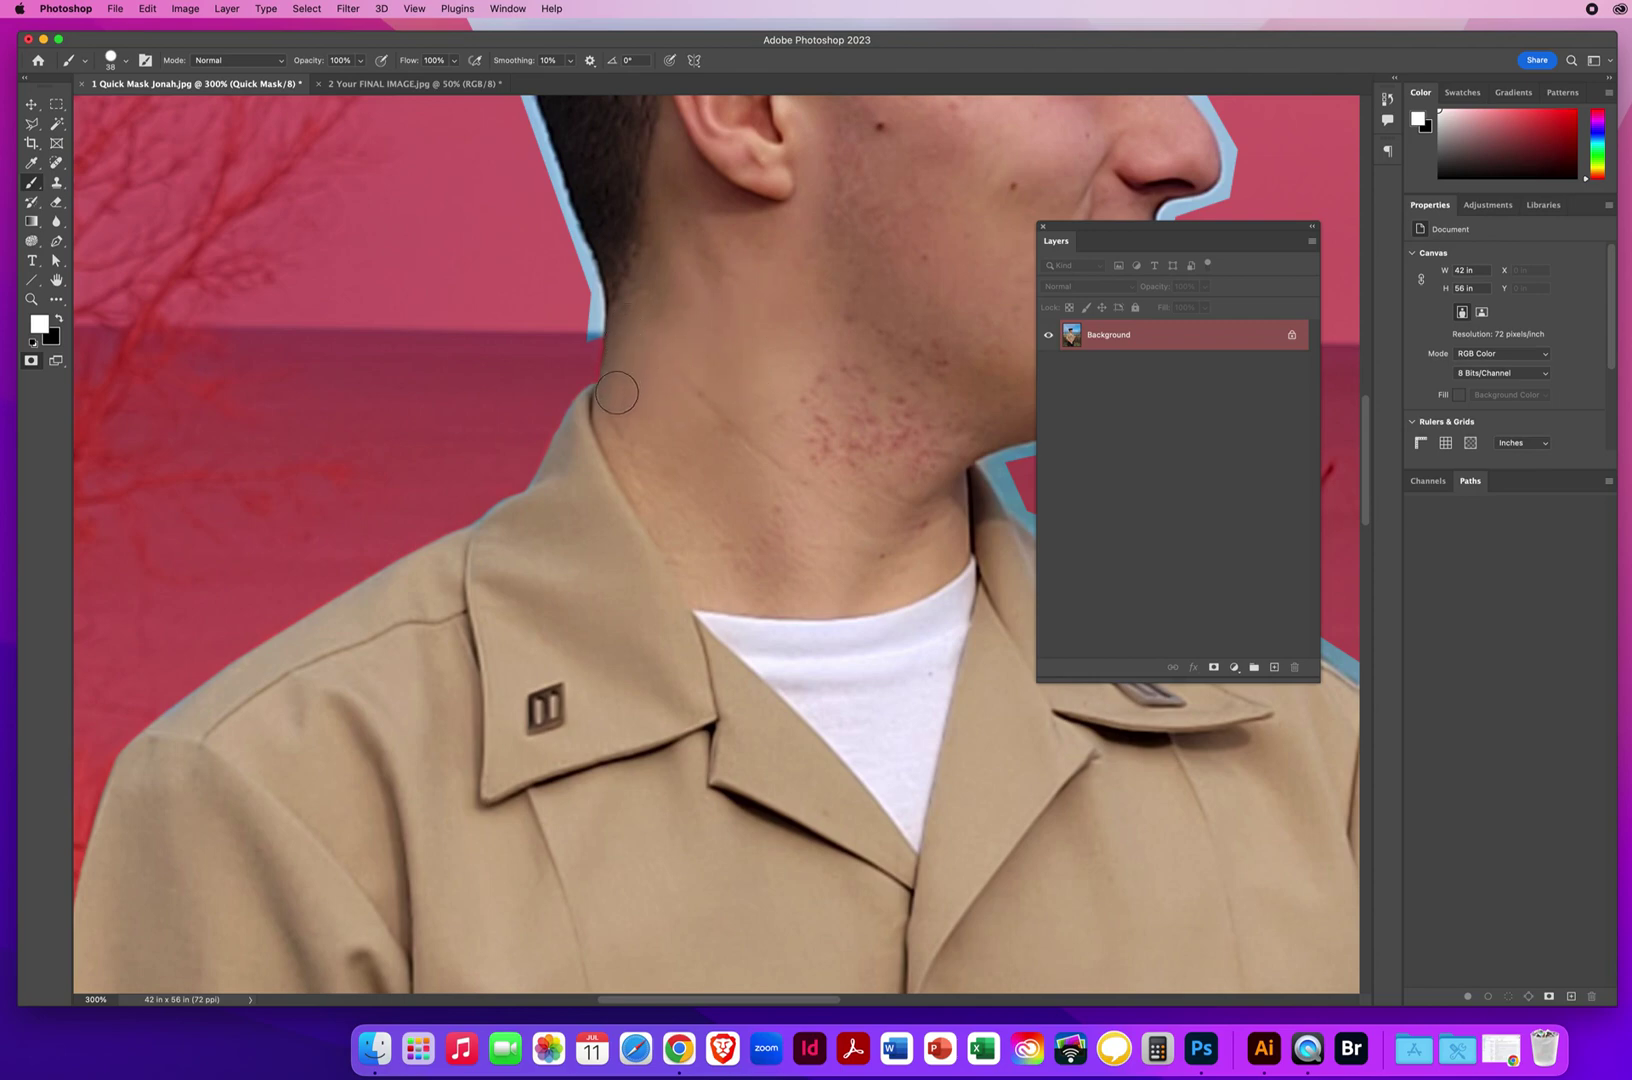
{"action": "key", "text": "x"}
{"action": "left_click_drag", "start_coordinate": [695, 309], "coordinate": [582, 626]}
{"action": "left_click_drag", "start_coordinate": [511, 581], "coordinate": [497, 560]}
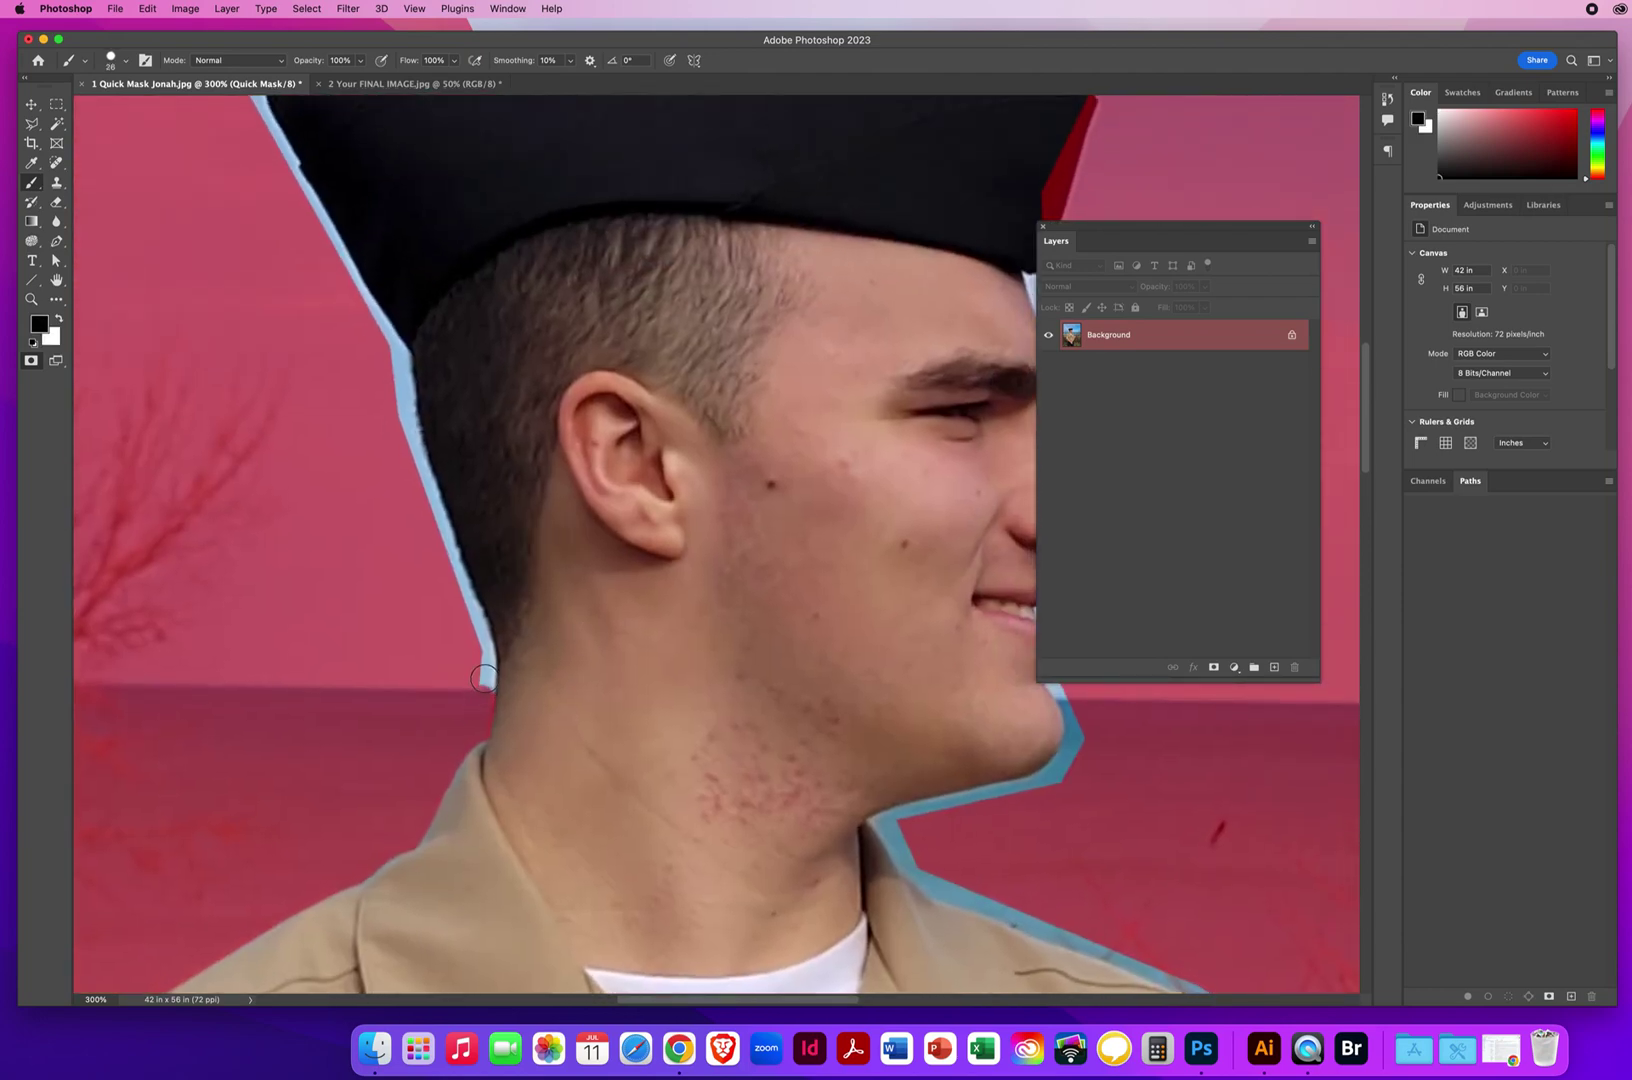
Mask the light-blue strips along the neck edge and the back of the hair.
{"action": "mouse_move", "coordinate": [484, 678]}
{"action": "left_mouse_down"}
{"action": "mouse_move", "coordinate": [396, 403]}
{"action": "mouse_move", "coordinate": [418, 438]}
{"action": "left_mouse_up"}
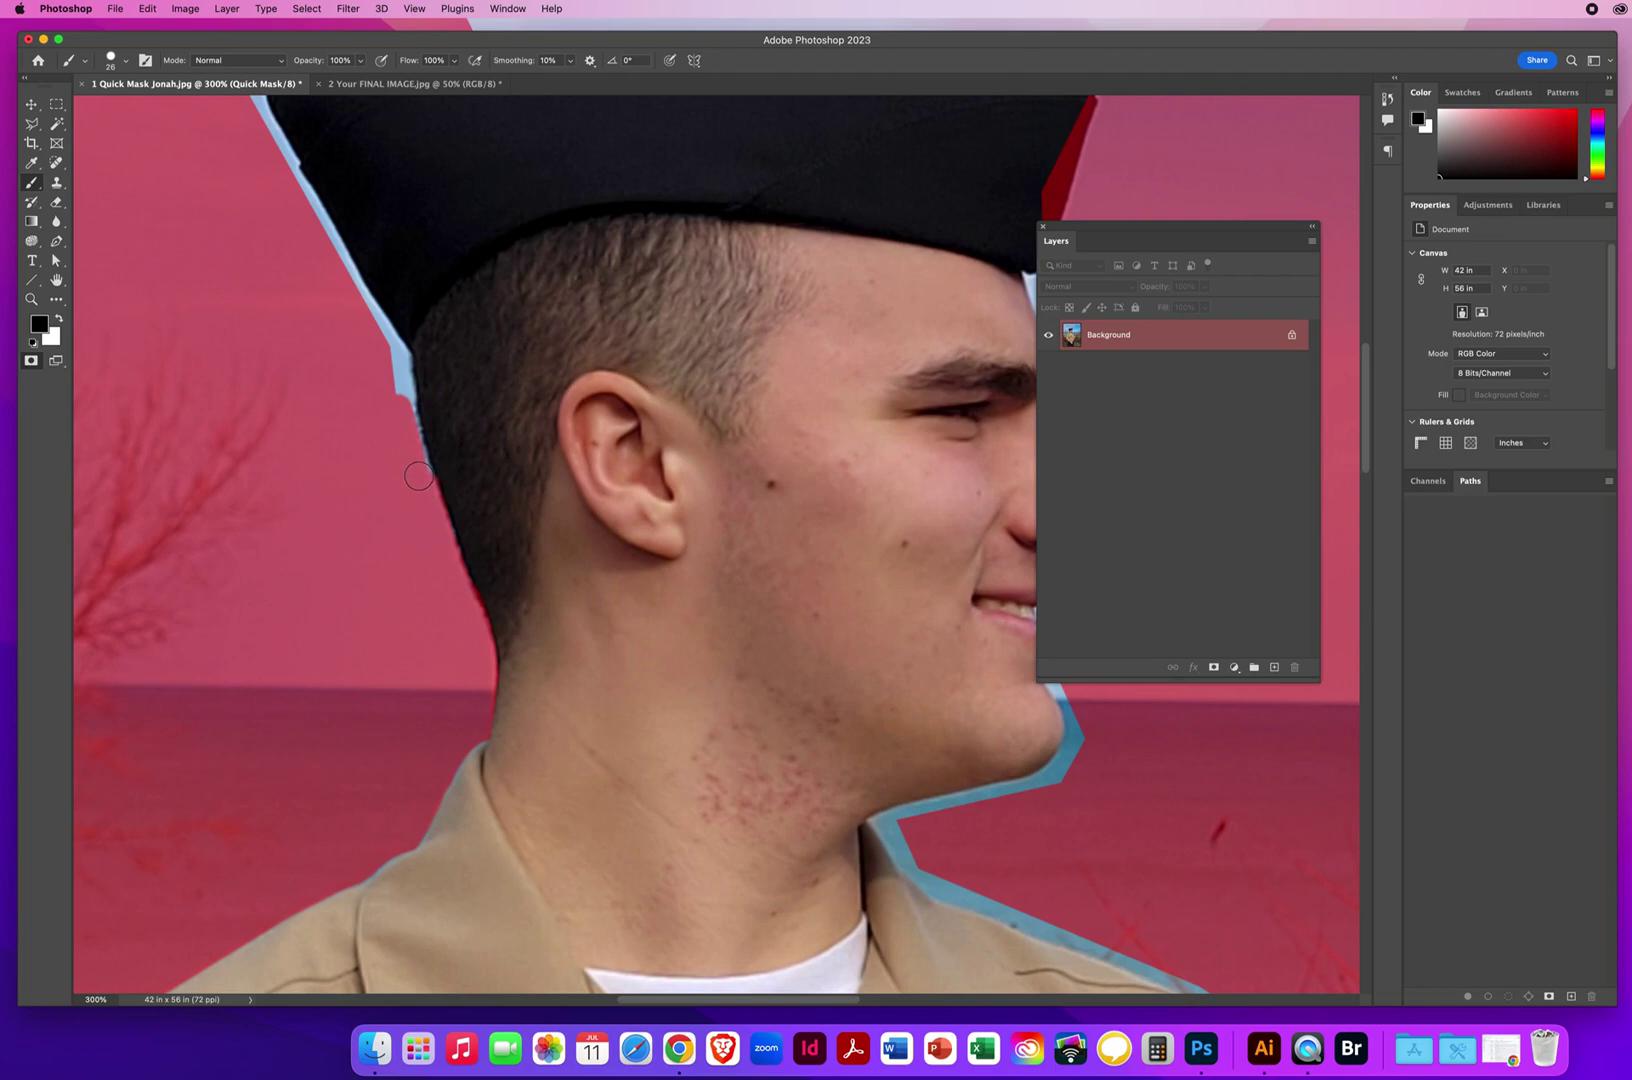
{"action": "left_click", "coordinate": [403, 390]}
{"action": "mouse_move", "coordinate": [383, 383]}
{"action": "left_mouse_down"}
{"action": "mouse_move", "coordinate": [461, 484]}
{"action": "mouse_move", "coordinate": [594, 867]}
{"action": "mouse_move", "coordinate": [461, 653]}
{"action": "mouse_move", "coordinate": [453, 583]}
{"action": "mouse_move", "coordinate": [517, 531]}
{"action": "left_mouse_up"}
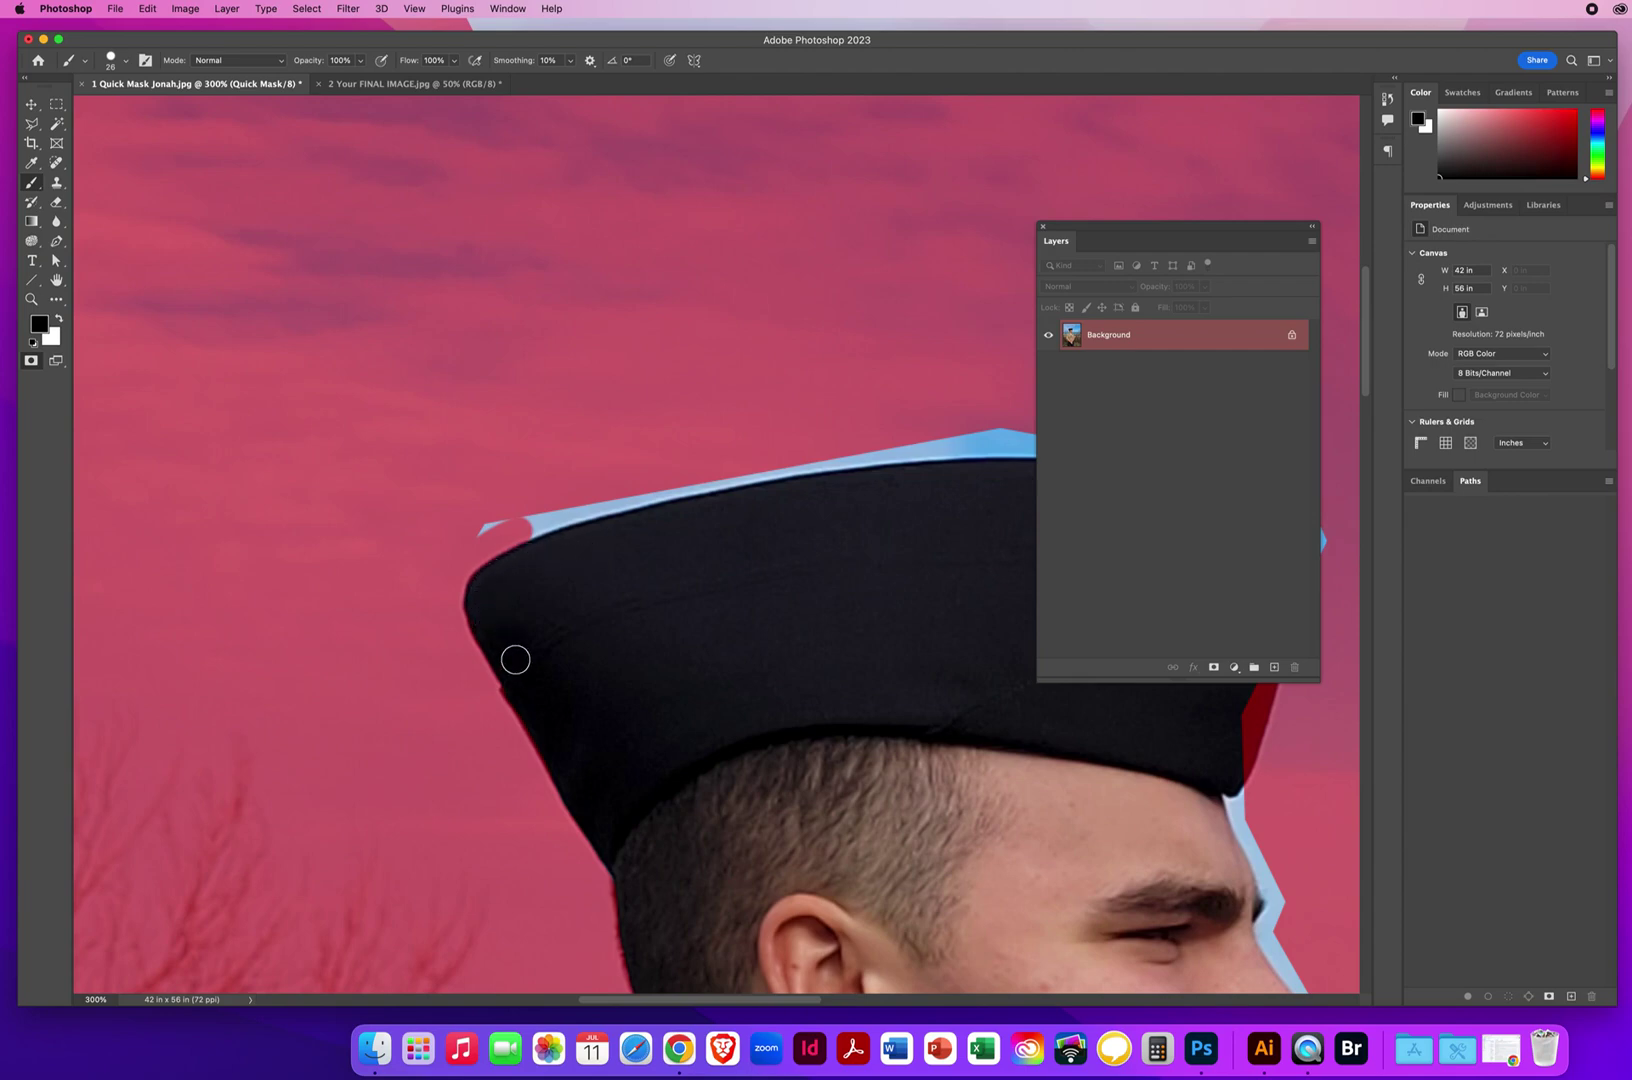
Mask the blue edge along the hat's upper rim and the small slivers beside it.
{"action": "left_click_drag", "start_coordinate": [590, 660], "coordinate": [375, 637]}
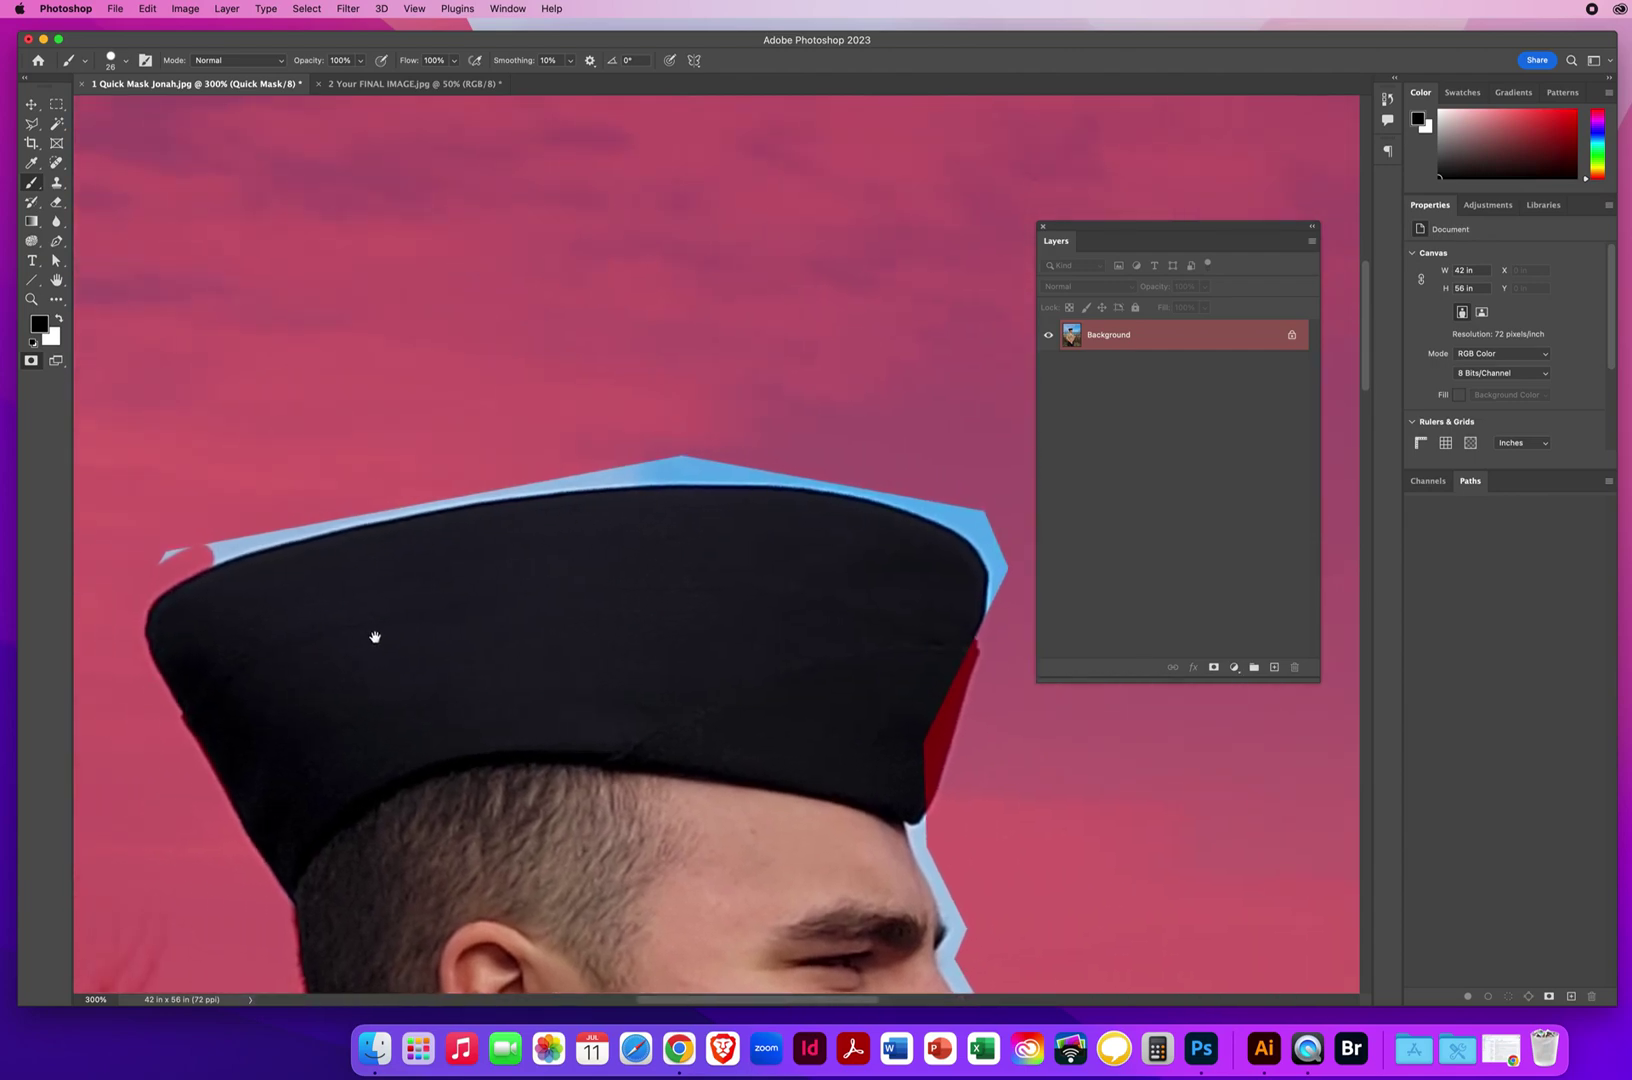
{"action": "left_click", "coordinate": [236, 545]}
{"action": "mouse_move", "coordinate": [296, 528]}
{"action": "left_mouse_down"}
{"action": "mouse_move", "coordinate": [666, 471]}
{"action": "mouse_move", "coordinate": [862, 483]}
{"action": "mouse_move", "coordinate": [969, 521]}
{"action": "left_mouse_up"}
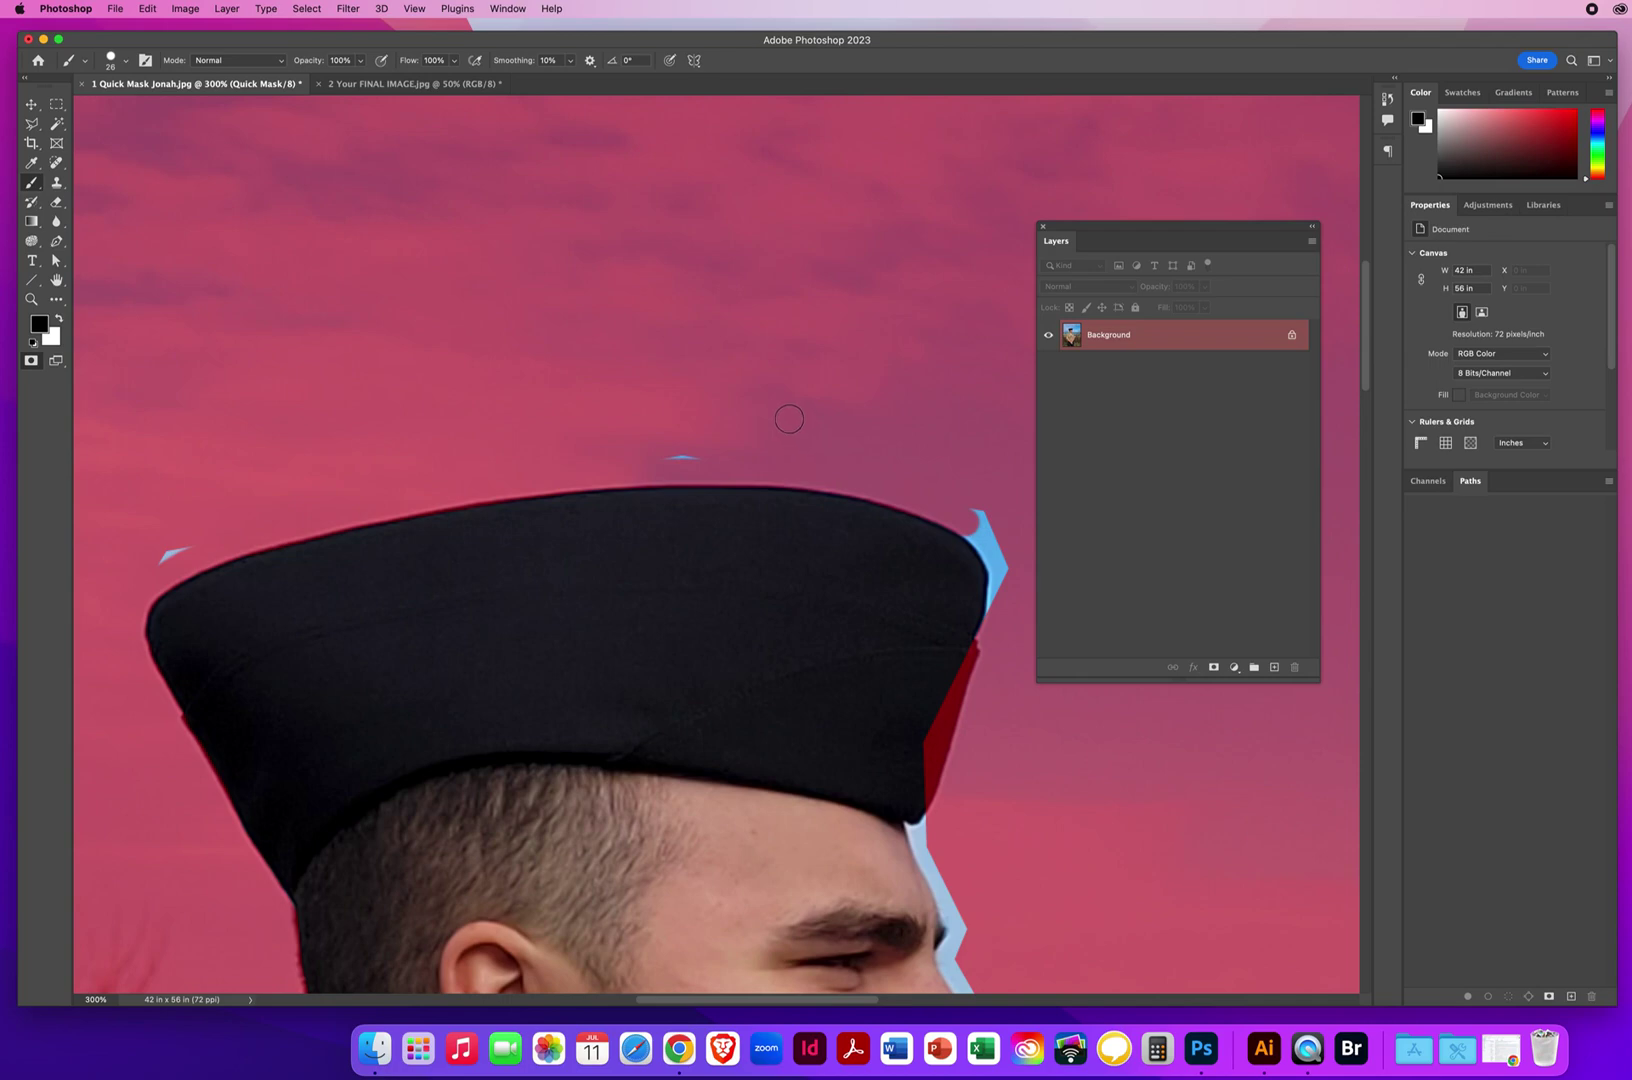
{"action": "left_click", "coordinate": [164, 556]}
{"action": "left_click_drag", "start_coordinate": [662, 461], "coordinate": [705, 455]}
Mask the hat's right corner and right edge, painting white to remove the overspill.
{"action": "left_click_drag", "start_coordinate": [962, 489], "coordinate": [594, 353]}
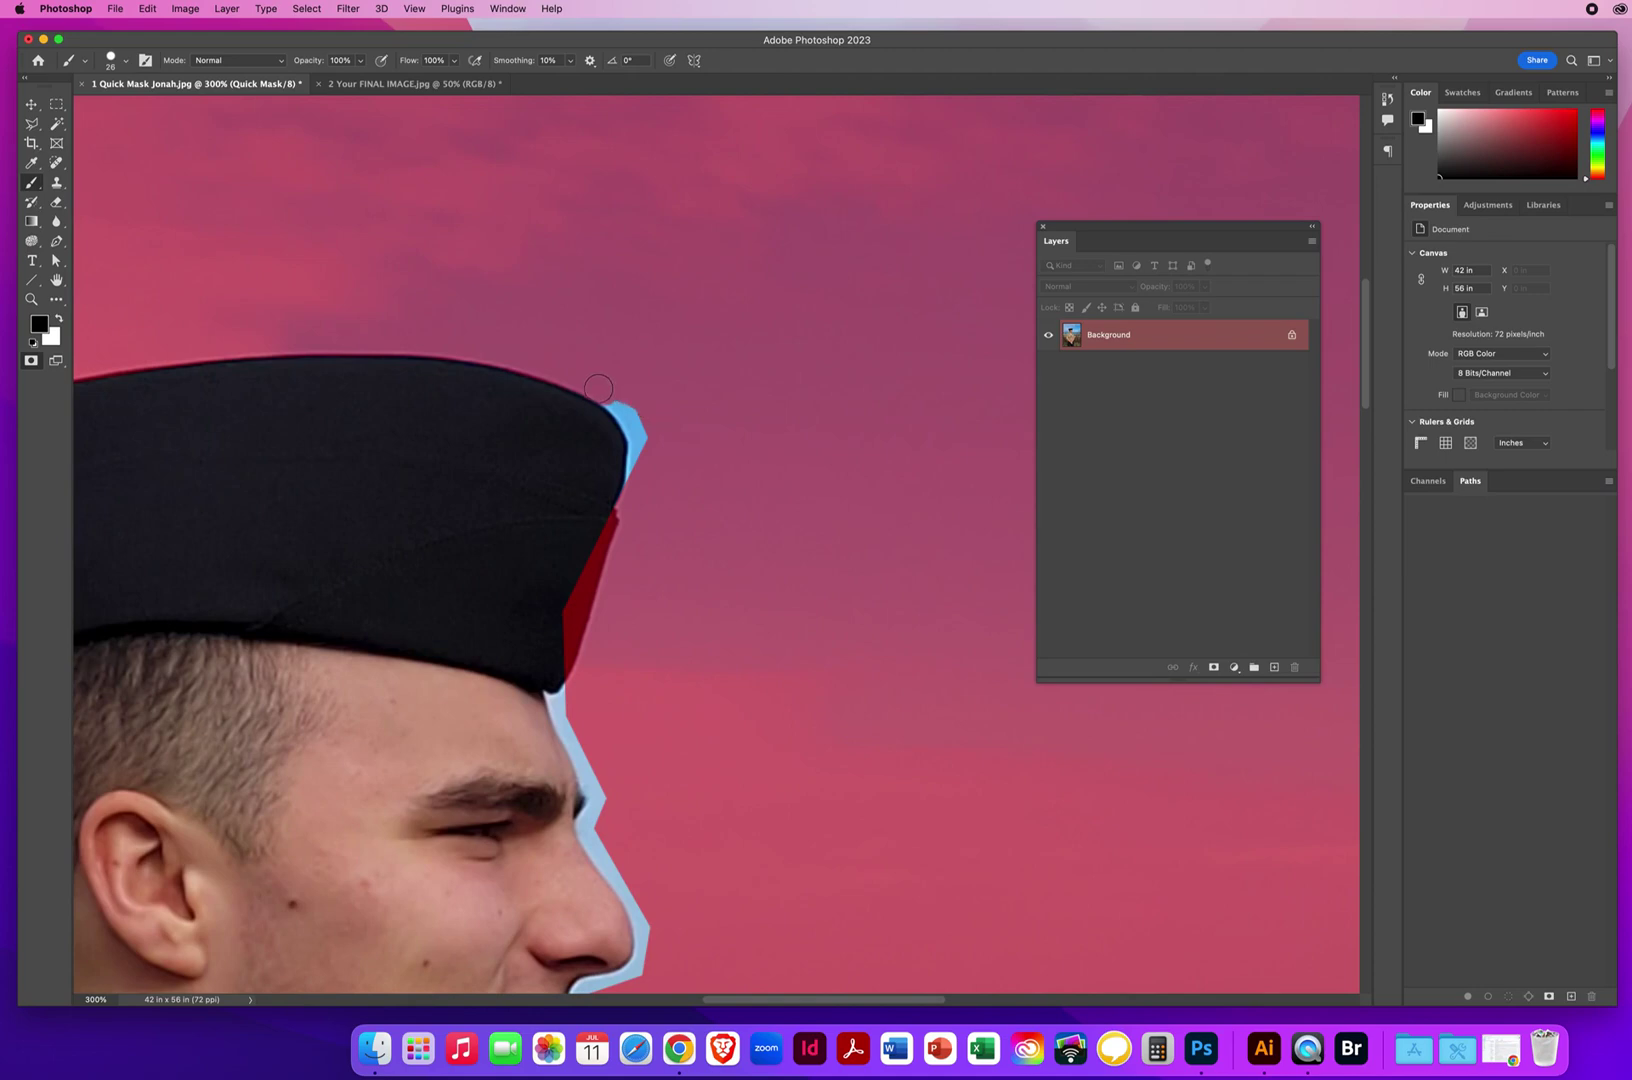
{"action": "left_click_drag", "start_coordinate": [618, 401], "coordinate": [642, 467]}
{"action": "left_click_drag", "start_coordinate": [601, 528], "coordinate": [555, 671]}
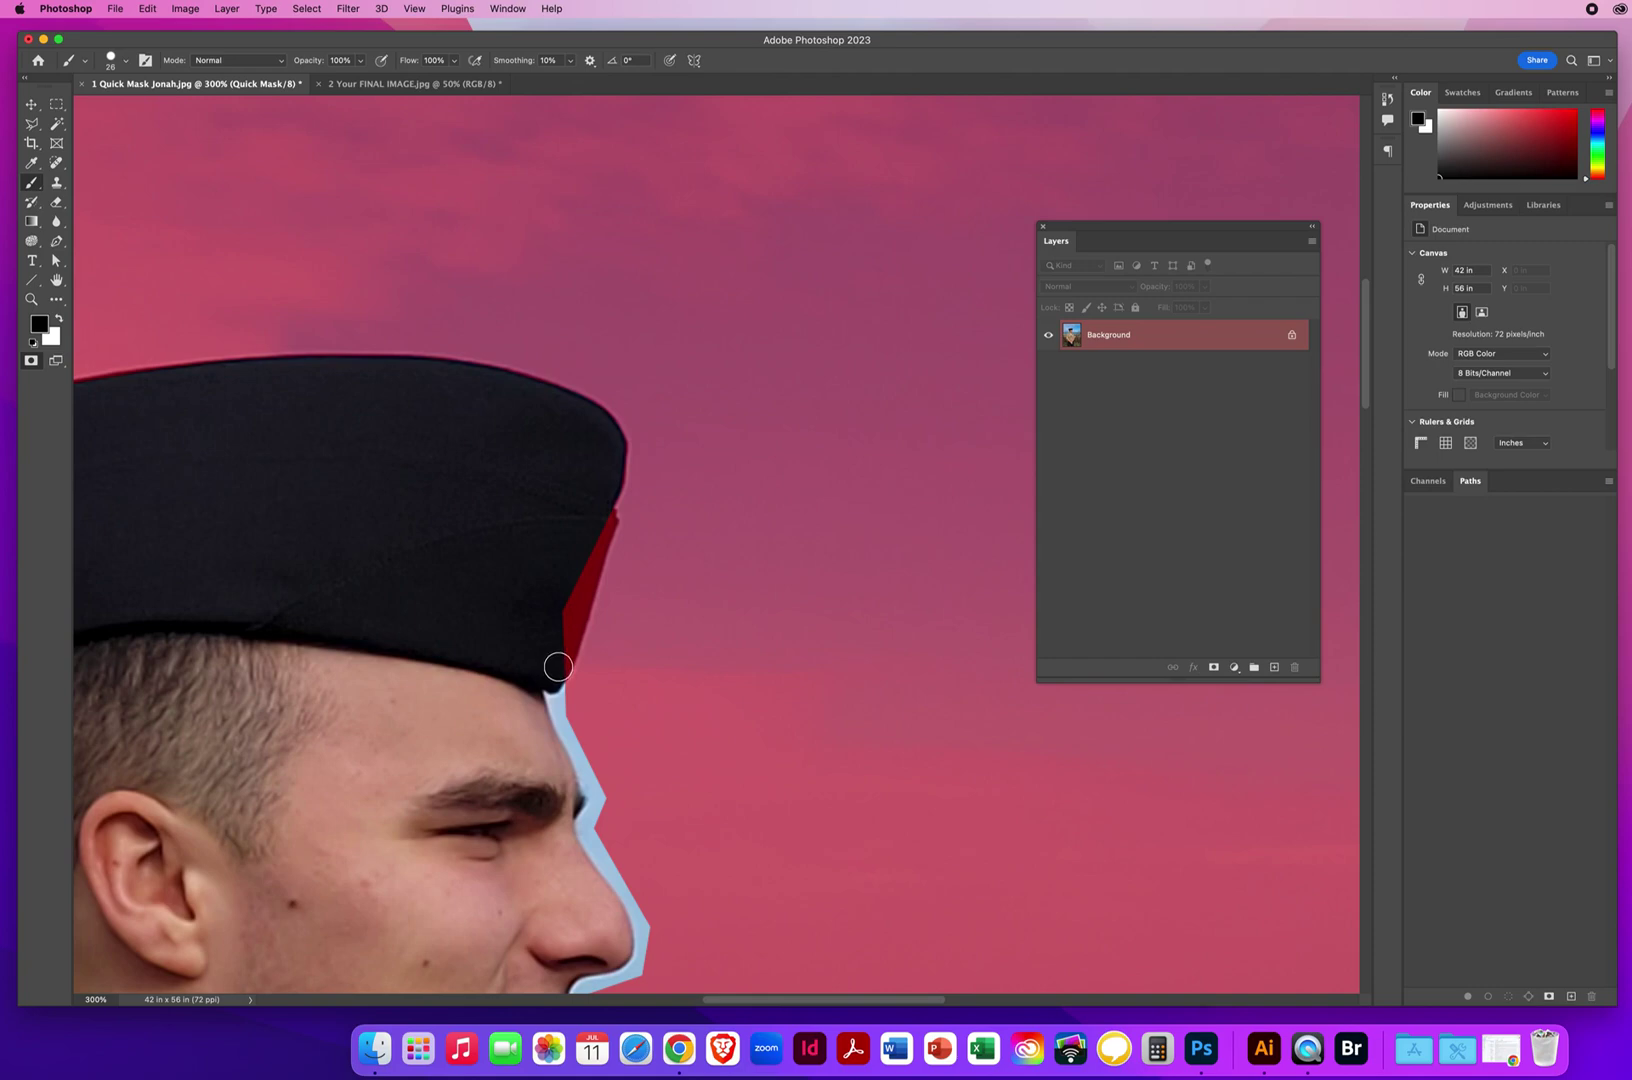
{"action": "key", "text": "x"}
{"action": "left_click_drag", "start_coordinate": [555, 670], "coordinate": [601, 514]}
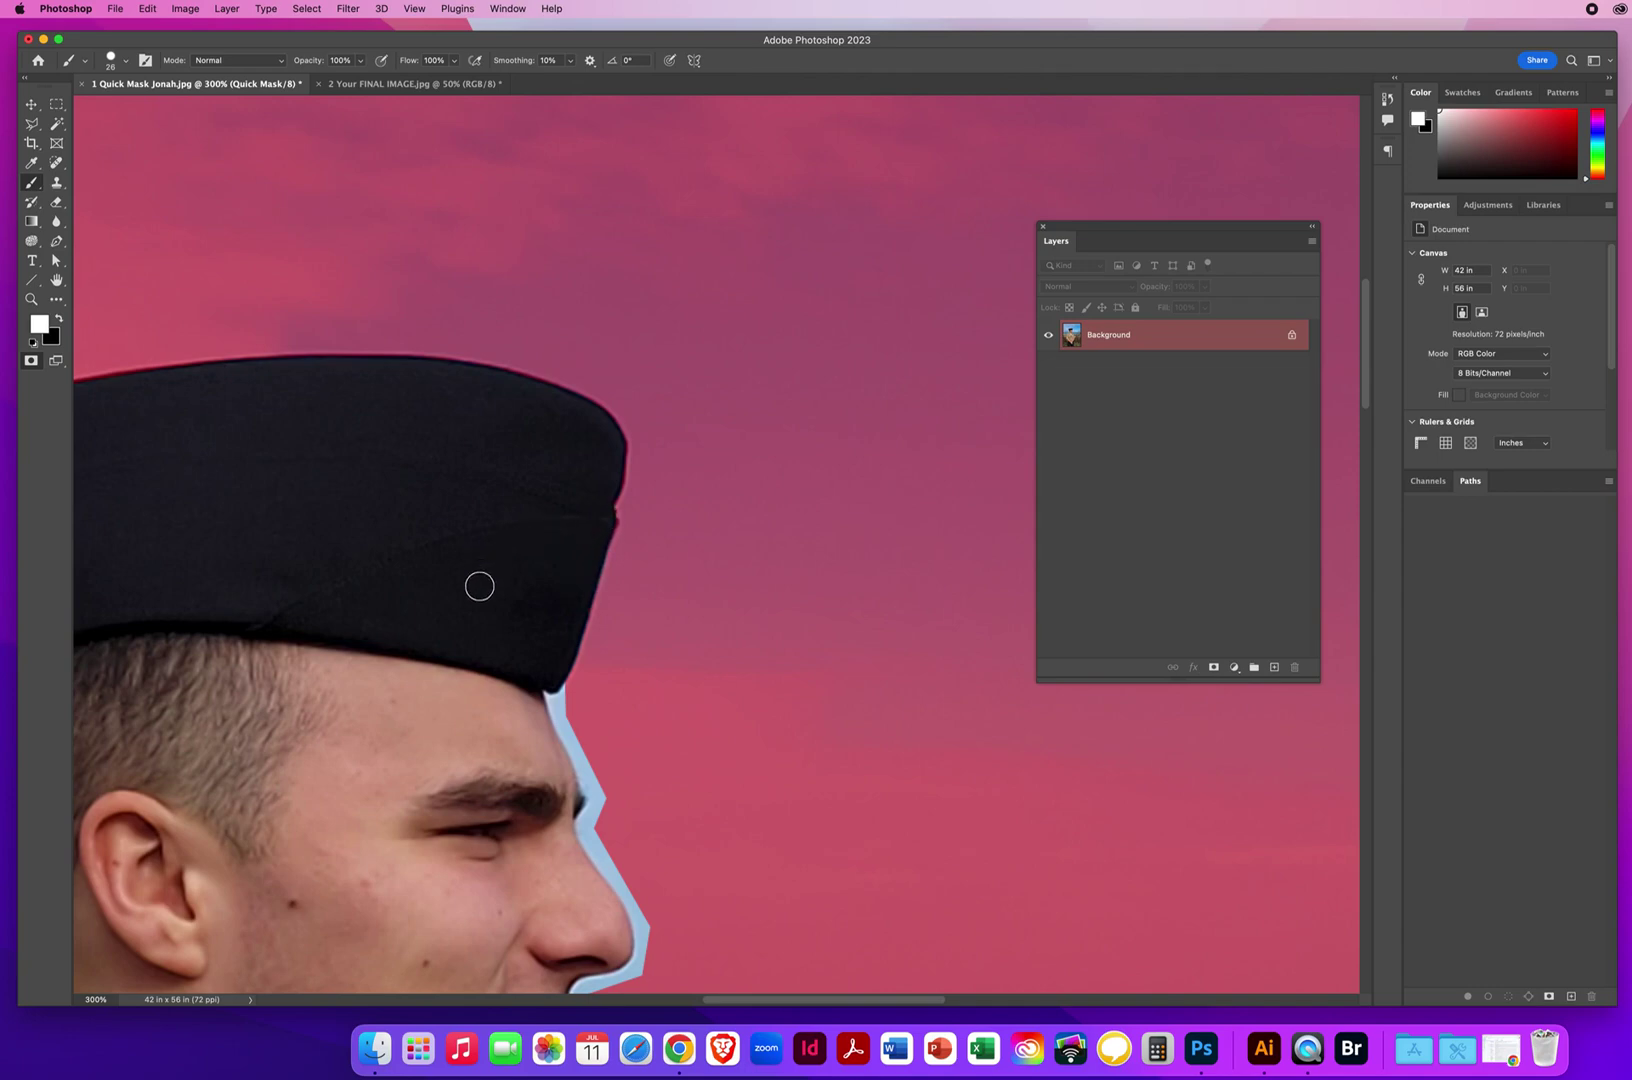
{"action": "key", "text": "x"}
Mask the fringe along the hat's lower edge and the face profile below it.
{"action": "mouse_move", "coordinate": [562, 705]}
{"action": "left_mouse_down"}
{"action": "mouse_move", "coordinate": [481, 681]}
{"action": "mouse_move", "coordinate": [392, 714]}
{"action": "mouse_move", "coordinate": [460, 676]}
{"action": "mouse_move", "coordinate": [475, 688]}
{"action": "mouse_move", "coordinate": [482, 668]}
{"action": "mouse_move", "coordinate": [534, 717]}
{"action": "left_mouse_up"}
{"action": "key", "text": "x"}
{"action": "key", "text": "x"}
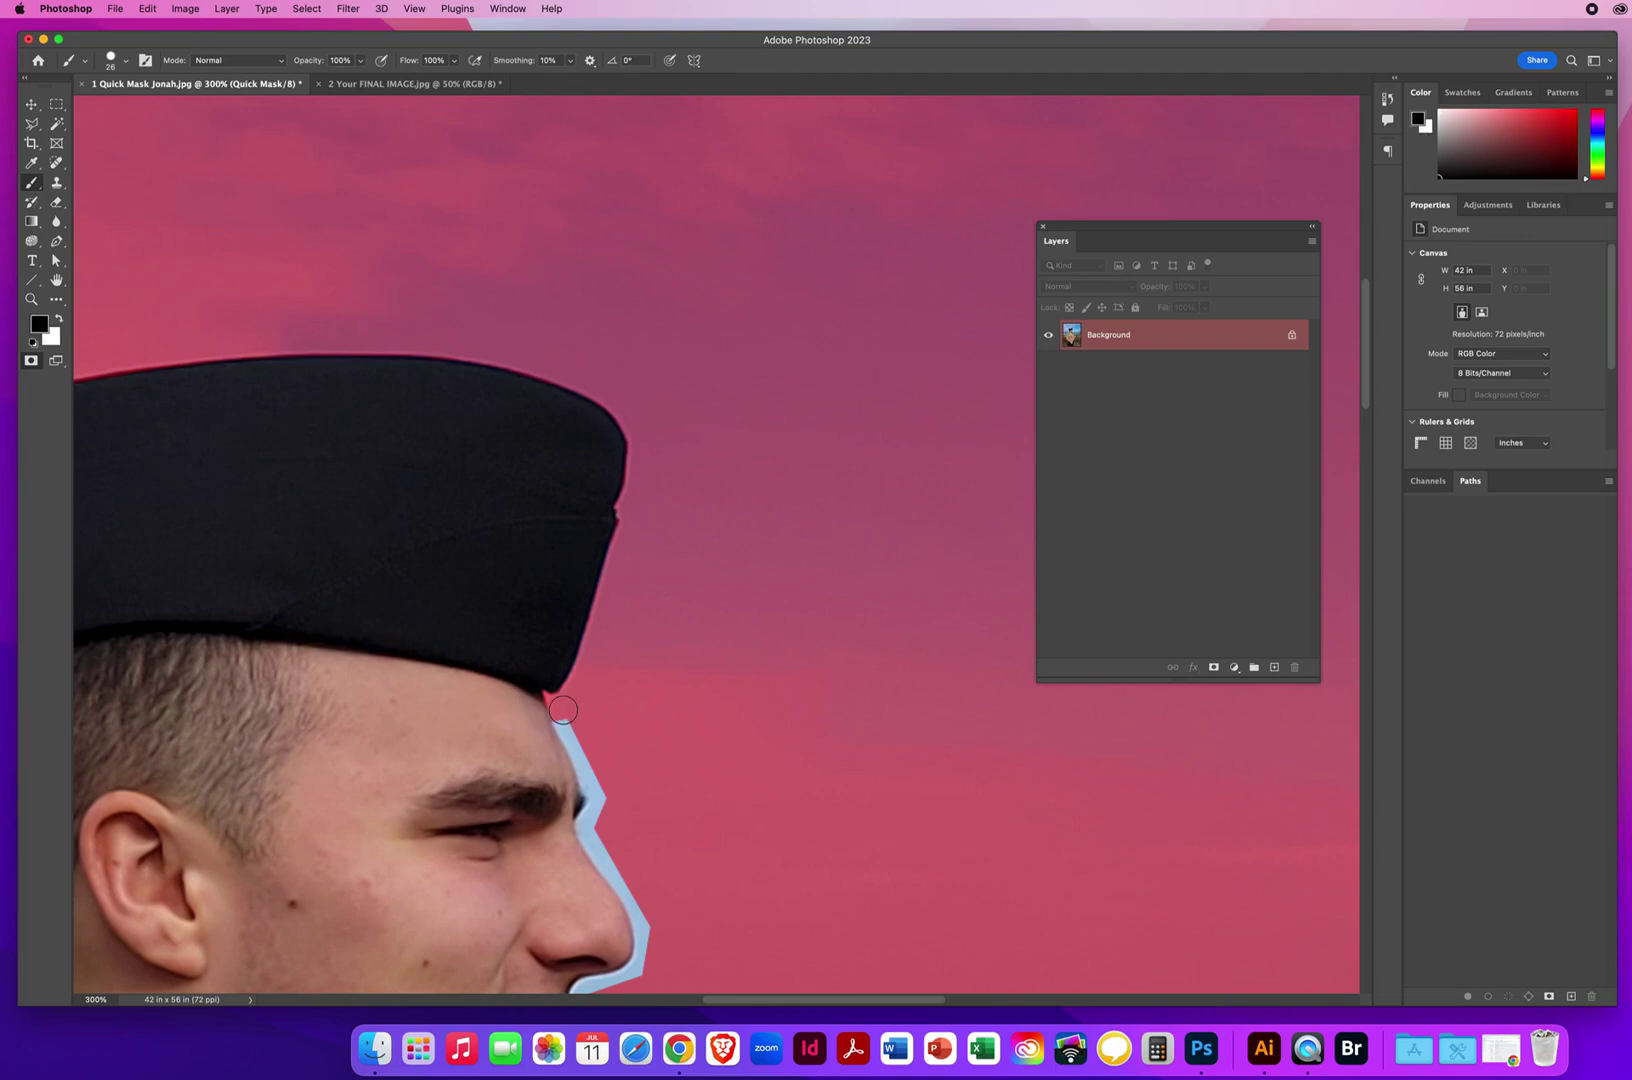
{"action": "mouse_move", "coordinate": [567, 726]}
{"action": "left_mouse_down"}
{"action": "mouse_move", "coordinate": [599, 791]}
{"action": "mouse_move", "coordinate": [587, 828]}
{"action": "mouse_move", "coordinate": [647, 934]}
{"action": "mouse_move", "coordinate": [632, 980]}
{"action": "mouse_move", "coordinate": [689, 793]}
{"action": "mouse_move", "coordinate": [729, 485]}
{"action": "left_mouse_up"}
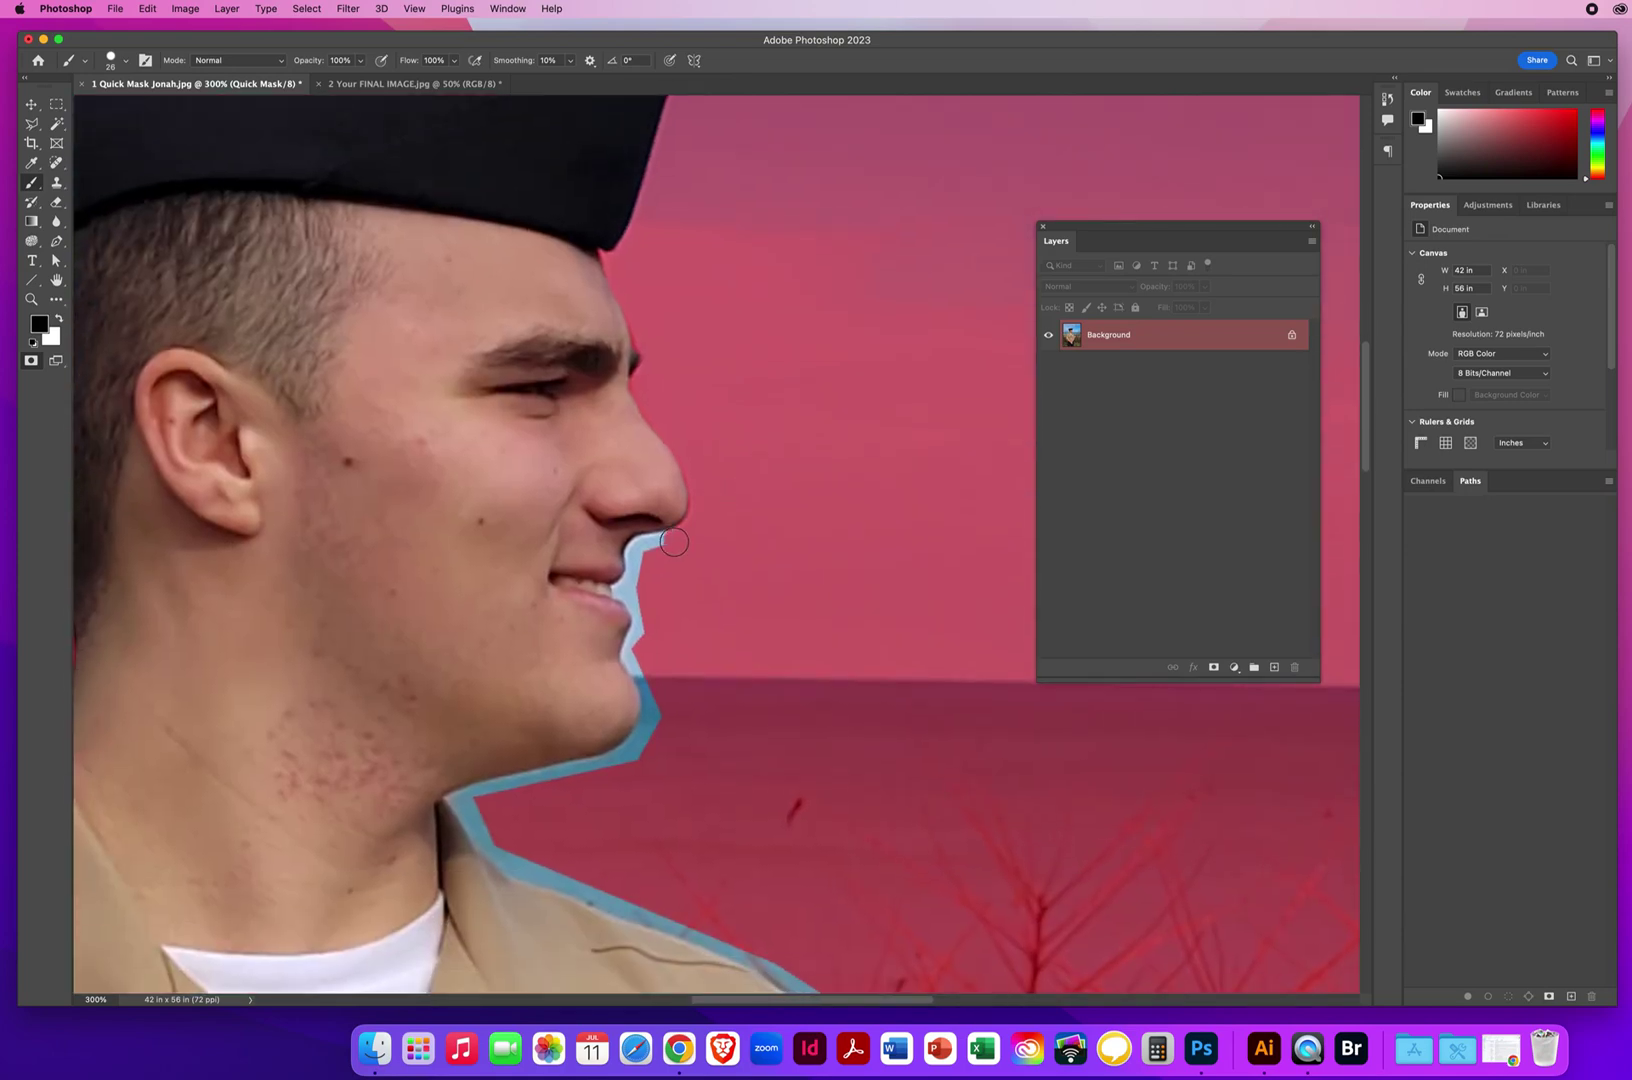
Mask the fringe under the nose, unmask the lower lip, and mask the blue strip beneath it.
{"action": "mouse_move", "coordinate": [674, 541]}
{"action": "left_mouse_down"}
{"action": "mouse_move", "coordinate": [648, 546]}
{"action": "mouse_move", "coordinate": [621, 594]}
{"action": "mouse_move", "coordinate": [568, 604]}
{"action": "left_mouse_up"}
{"action": "key", "text": "x"}
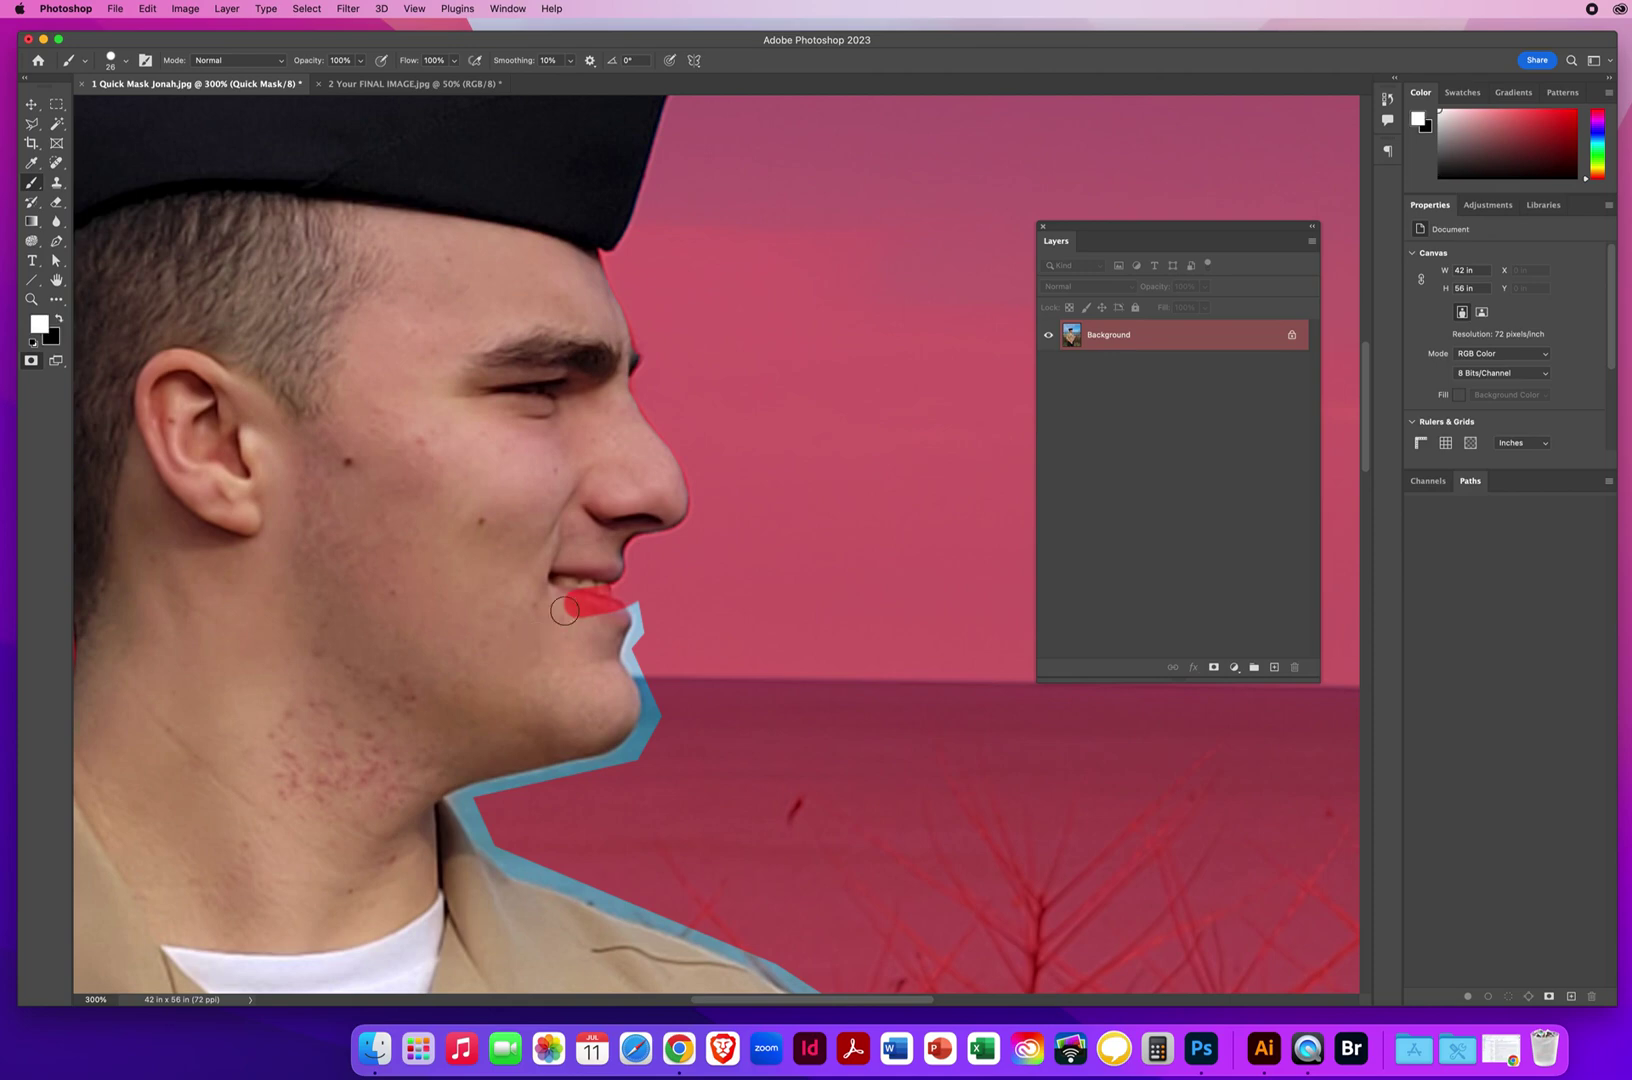
{"action": "mouse_move", "coordinate": [596, 591]}
{"action": "left_mouse_down"}
{"action": "mouse_move", "coordinate": [596, 610]}
{"action": "mouse_move", "coordinate": [572, 610]}
{"action": "mouse_move", "coordinate": [605, 620]}
{"action": "left_mouse_up"}
{"action": "key", "text": "x"}
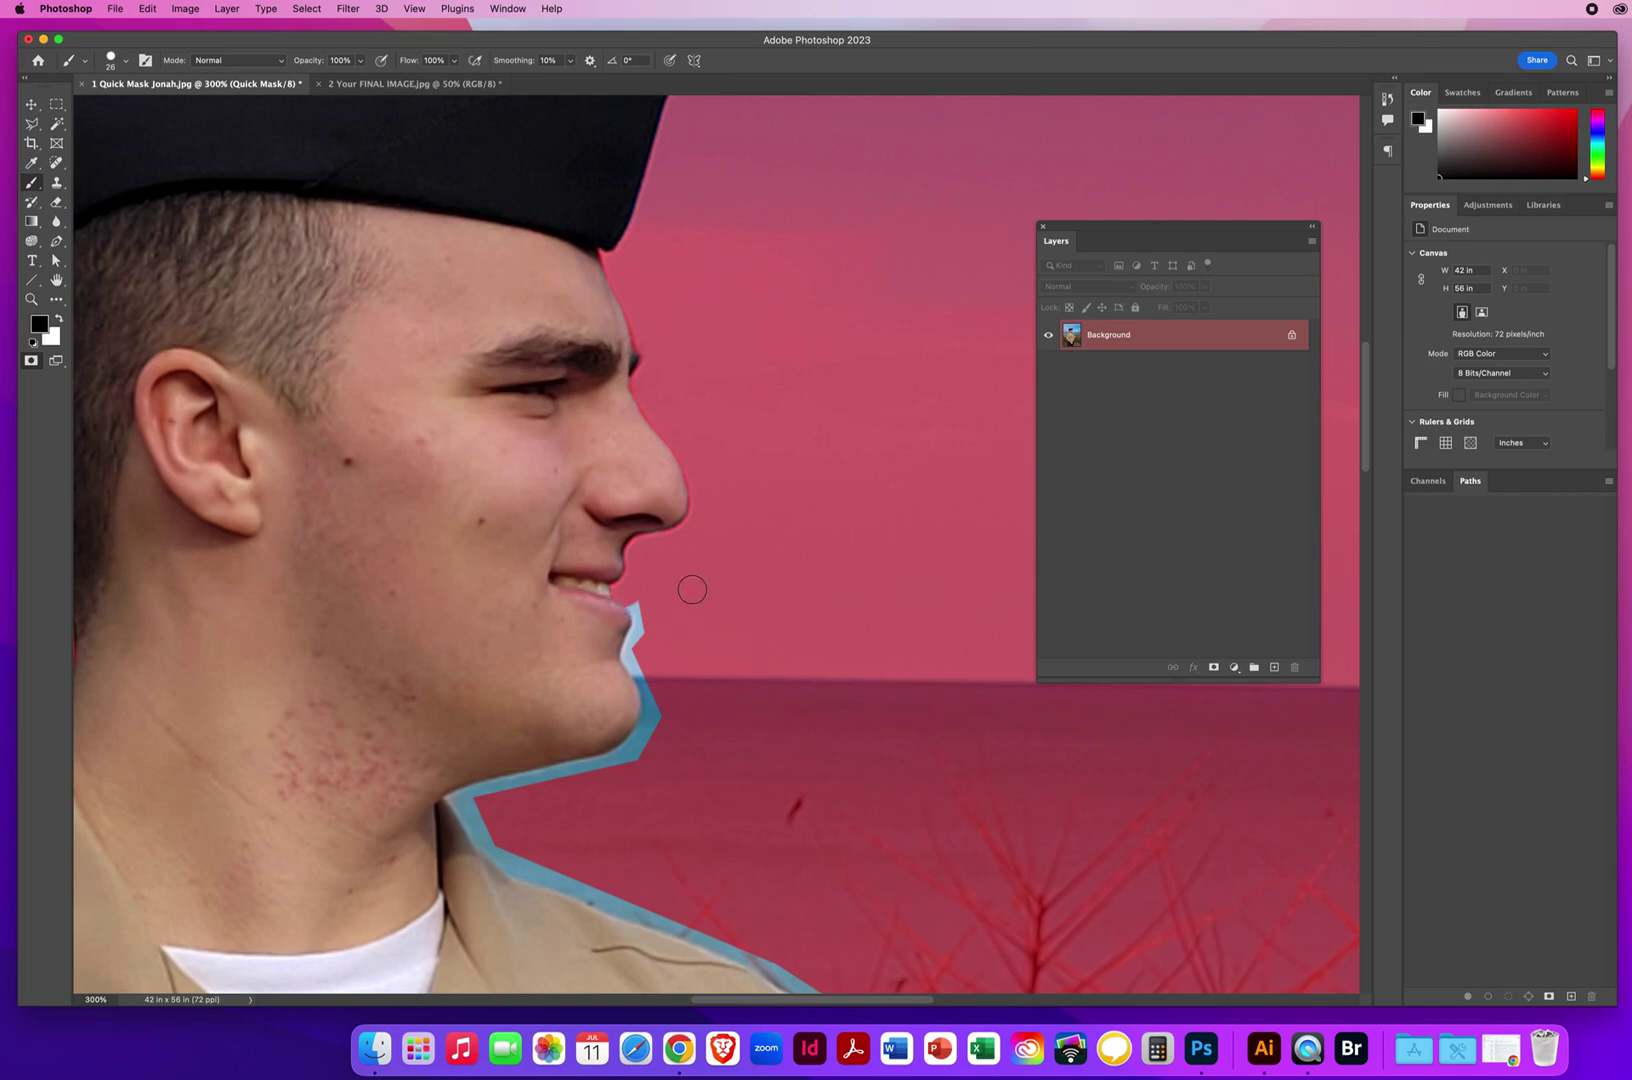
{"action": "mouse_move", "coordinate": [630, 594]}
{"action": "left_mouse_down"}
{"action": "mouse_move", "coordinate": [634, 652]}
{"action": "mouse_move", "coordinate": [656, 700]}
{"action": "mouse_move", "coordinate": [640, 746]}
{"action": "mouse_move", "coordinate": [540, 779]}
{"action": "left_mouse_up"}
Mask the blue sliver under the chin and the edge along the collar tip.
{"action": "scroll", "coordinate": [882, 441], "scroll_direction": "down", "scroll_amount": 5}
{"action": "scroll", "coordinate": [882, 441], "scroll_direction": "left", "scroll_amount": 3}
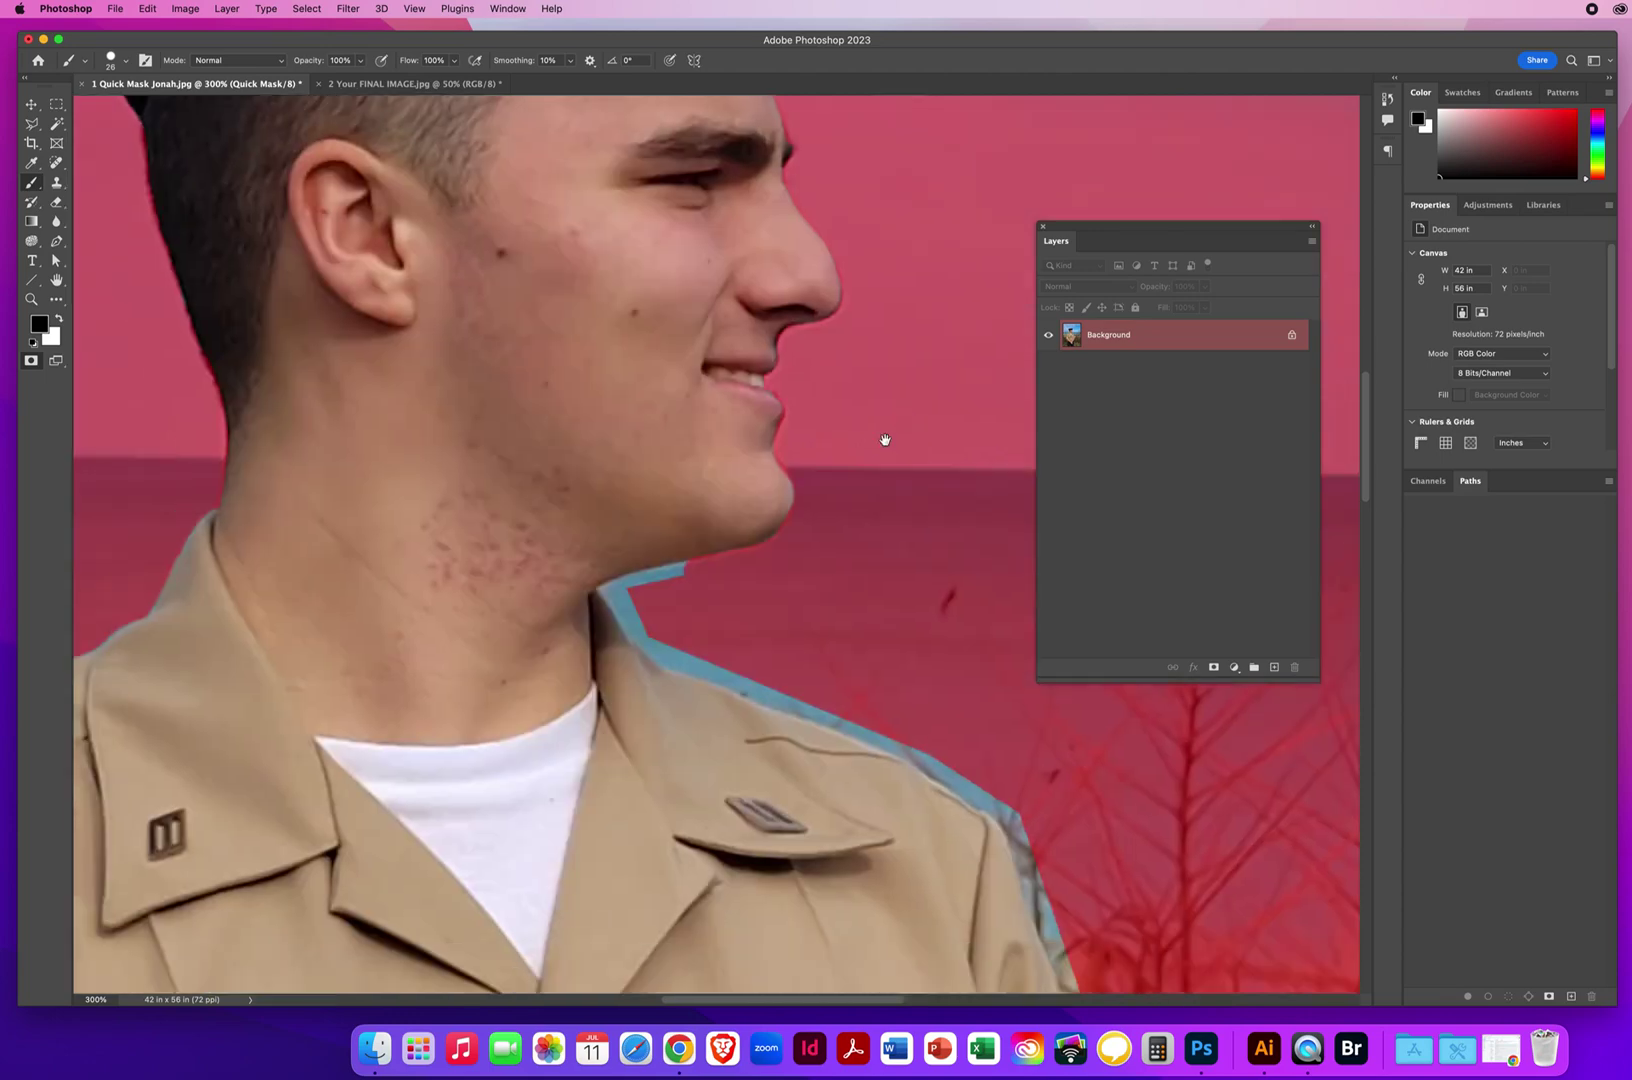
{"action": "mouse_move", "coordinate": [722, 477]}
{"action": "left_mouse_down"}
{"action": "mouse_move", "coordinate": [597, 529]}
{"action": "mouse_move", "coordinate": [615, 554]}
{"action": "mouse_move", "coordinate": [588, 500]}
{"action": "mouse_move", "coordinate": [628, 535]}
{"action": "left_mouse_up"}
{"action": "key", "text": "x"}
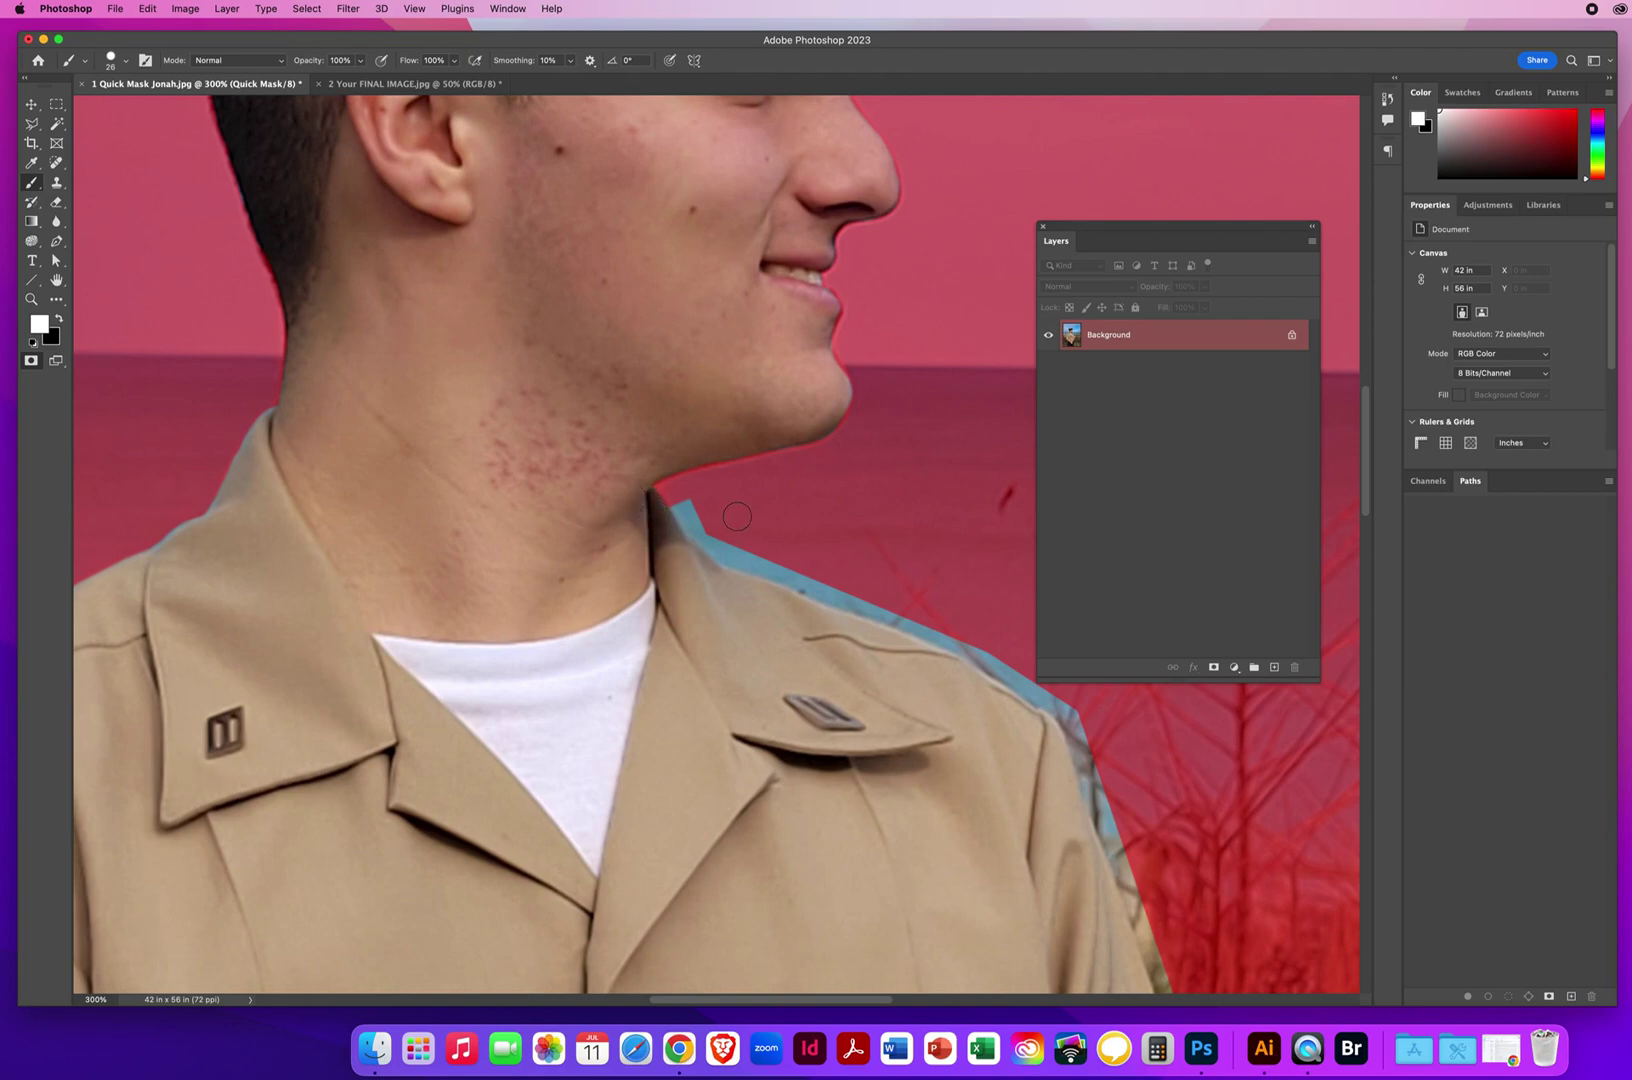
{"action": "key", "text": "x"}
{"action": "mouse_move", "coordinate": [690, 520]}
{"action": "left_mouse_down"}
{"action": "mouse_move", "coordinate": [1019, 678]}
{"action": "mouse_move", "coordinate": [968, 684]}
{"action": "left_mouse_up"}
{"action": "mouse_move", "coordinate": [645, 519]}
{"action": "left_mouse_down"}
{"action": "mouse_move", "coordinate": [489, 420]}
{"action": "mouse_move", "coordinate": [716, 509]}
{"action": "mouse_move", "coordinate": [788, 706]}
{"action": "left_mouse_up"}
Mask the grey strip down the shoulder and sleeve edge with straight lines to the sleeve's bottom.
{"action": "scroll", "coordinate": [632, 514], "scroll_direction": "right", "scroll_amount": 5}
{"action": "scroll", "coordinate": [632, 514], "scroll_direction": "down", "scroll_amount": 3}
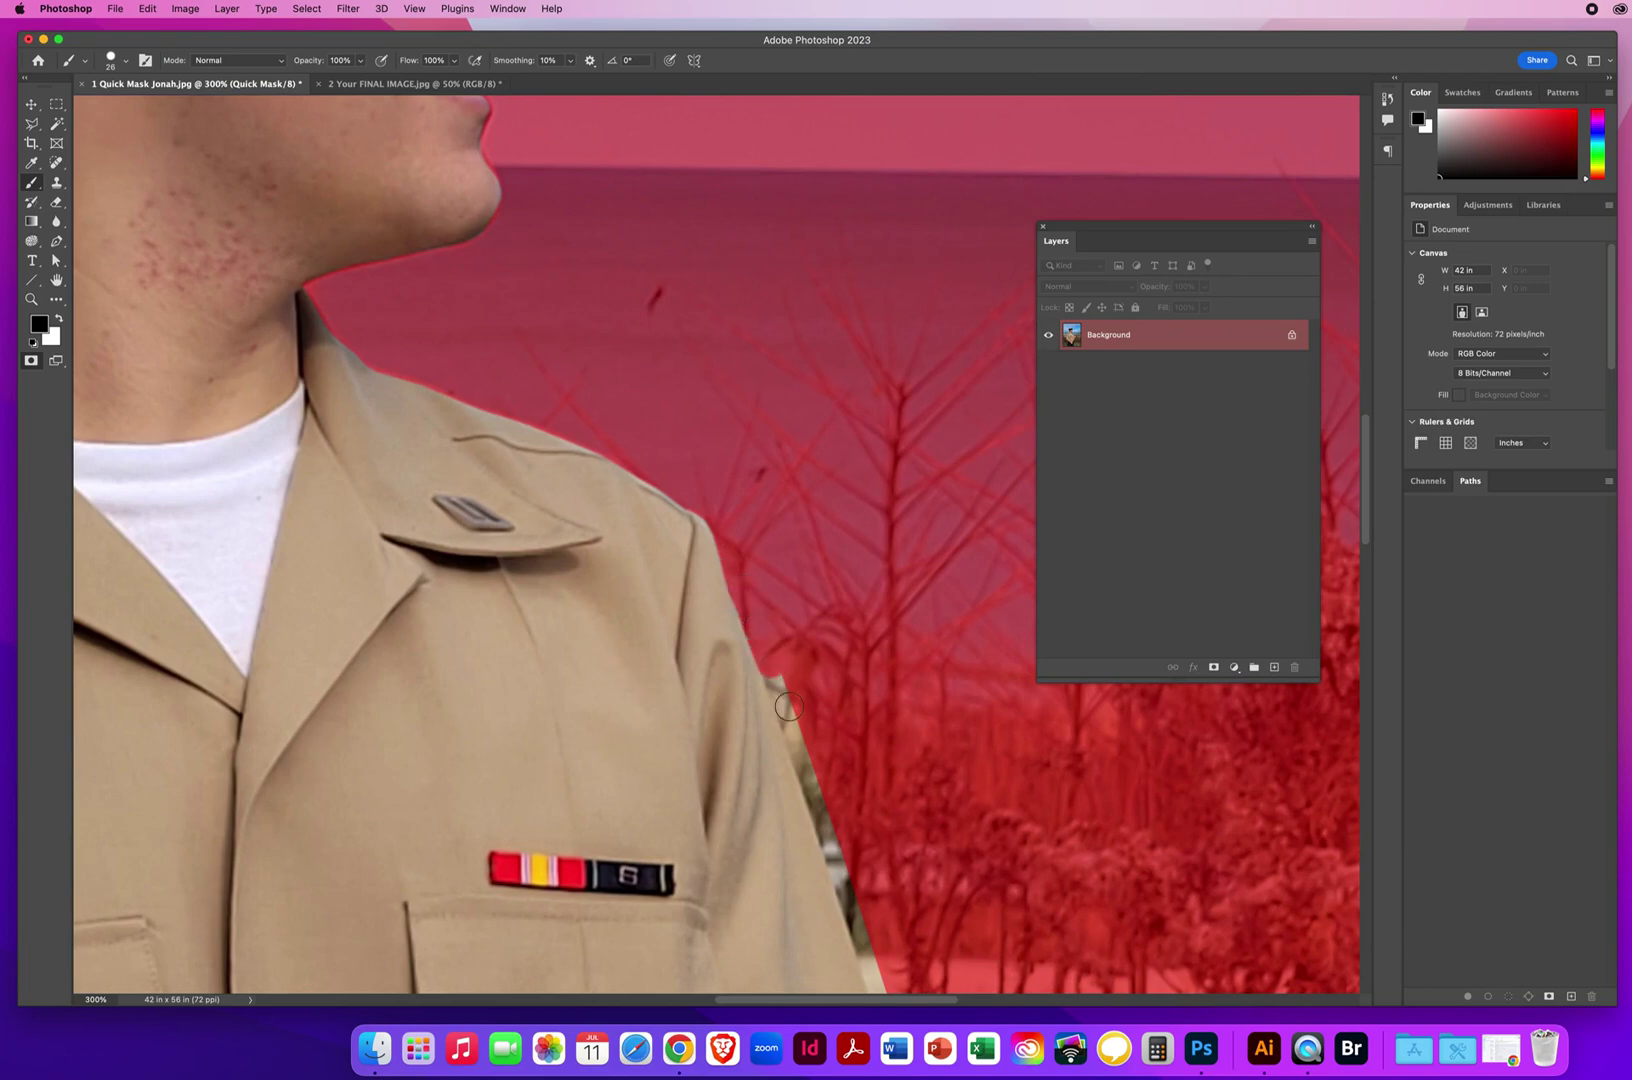
{"action": "left_click", "coordinate": [829, 820], "text": "shift"}
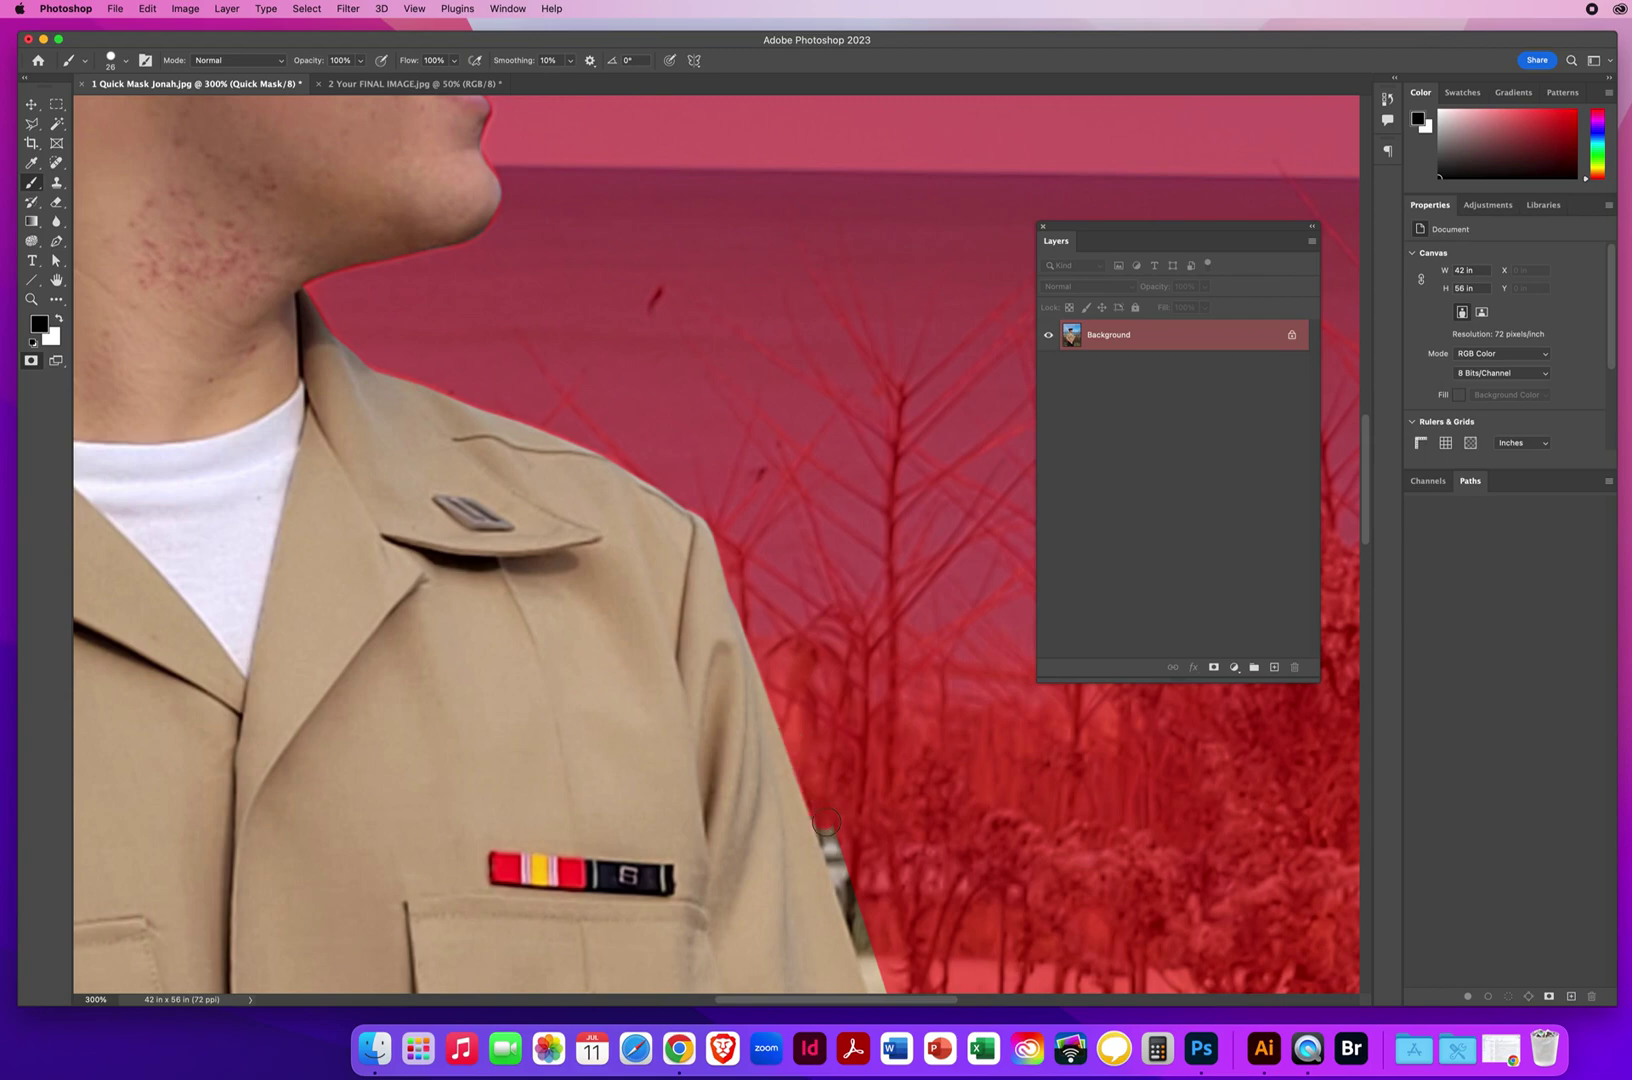
{"action": "left_click", "coordinate": [855, 908], "text": "shift"}
{"action": "left_click_drag", "start_coordinate": [855, 908], "coordinate": [583, 255]}
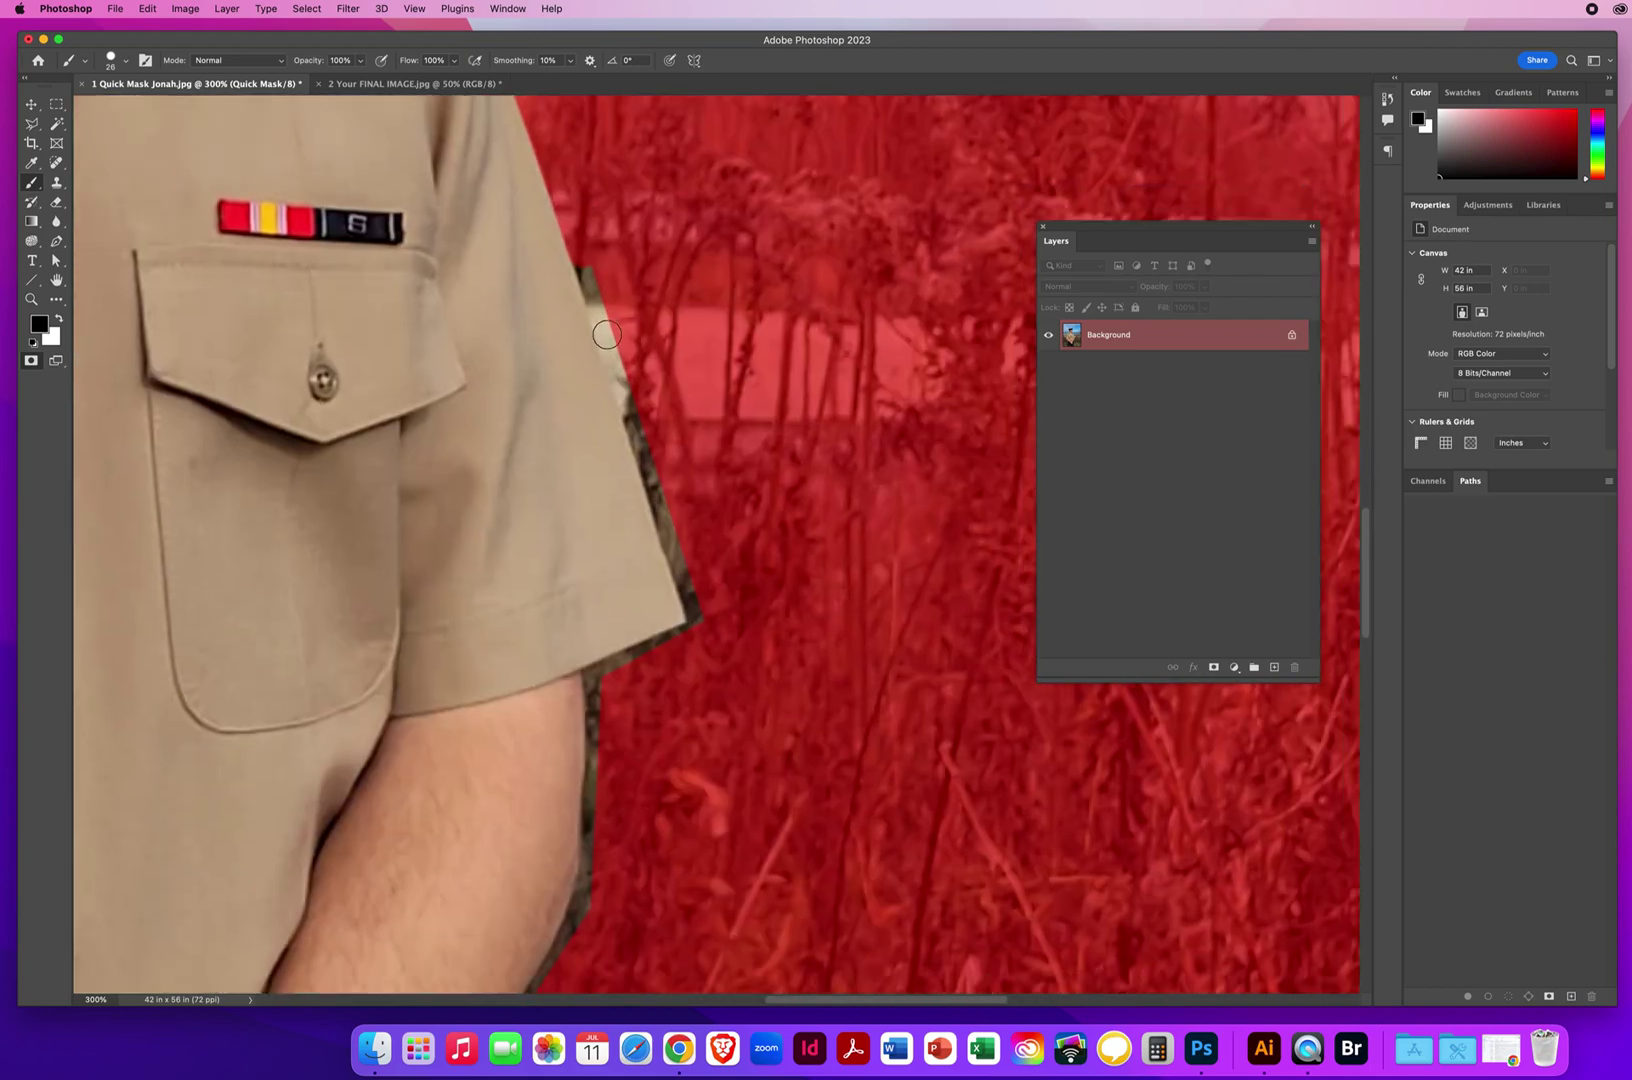
{"action": "left_click", "coordinate": [611, 346], "text": "shift"}
{"action": "left_click", "coordinate": [626, 397], "text": "shift"}
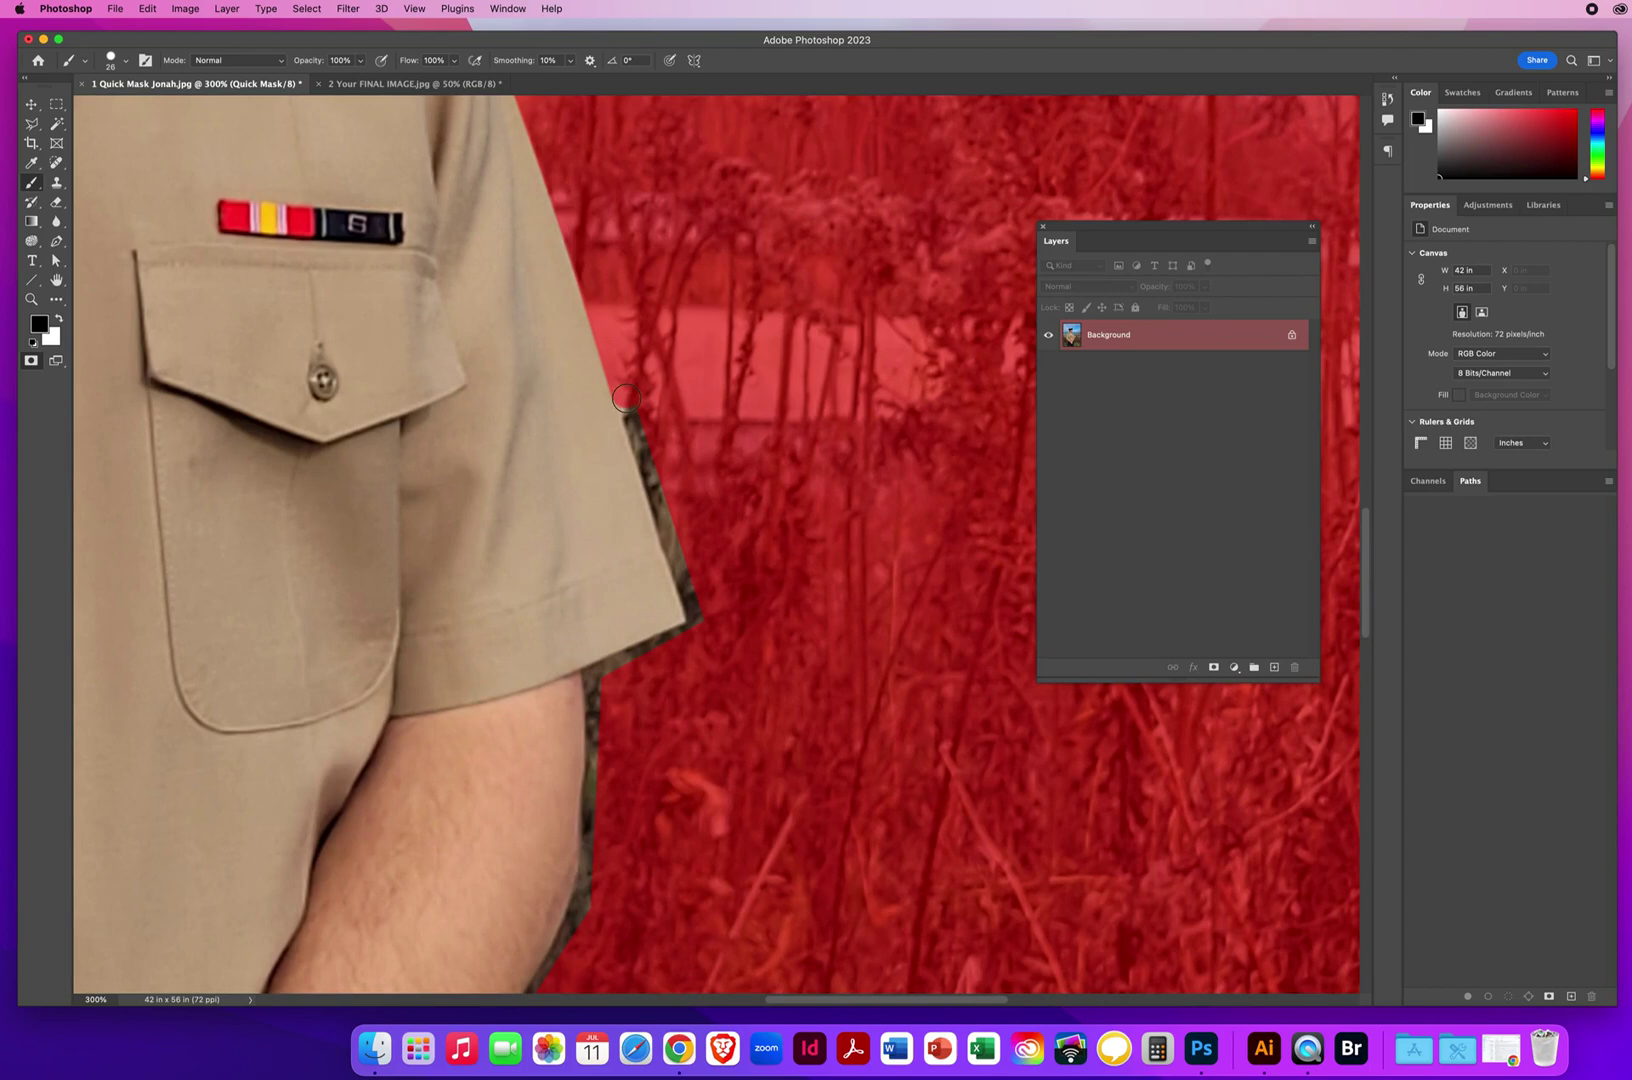
{"action": "left_click", "coordinate": [633, 449], "text": "shift"}
{"action": "left_click", "coordinate": [670, 522], "text": "shift"}
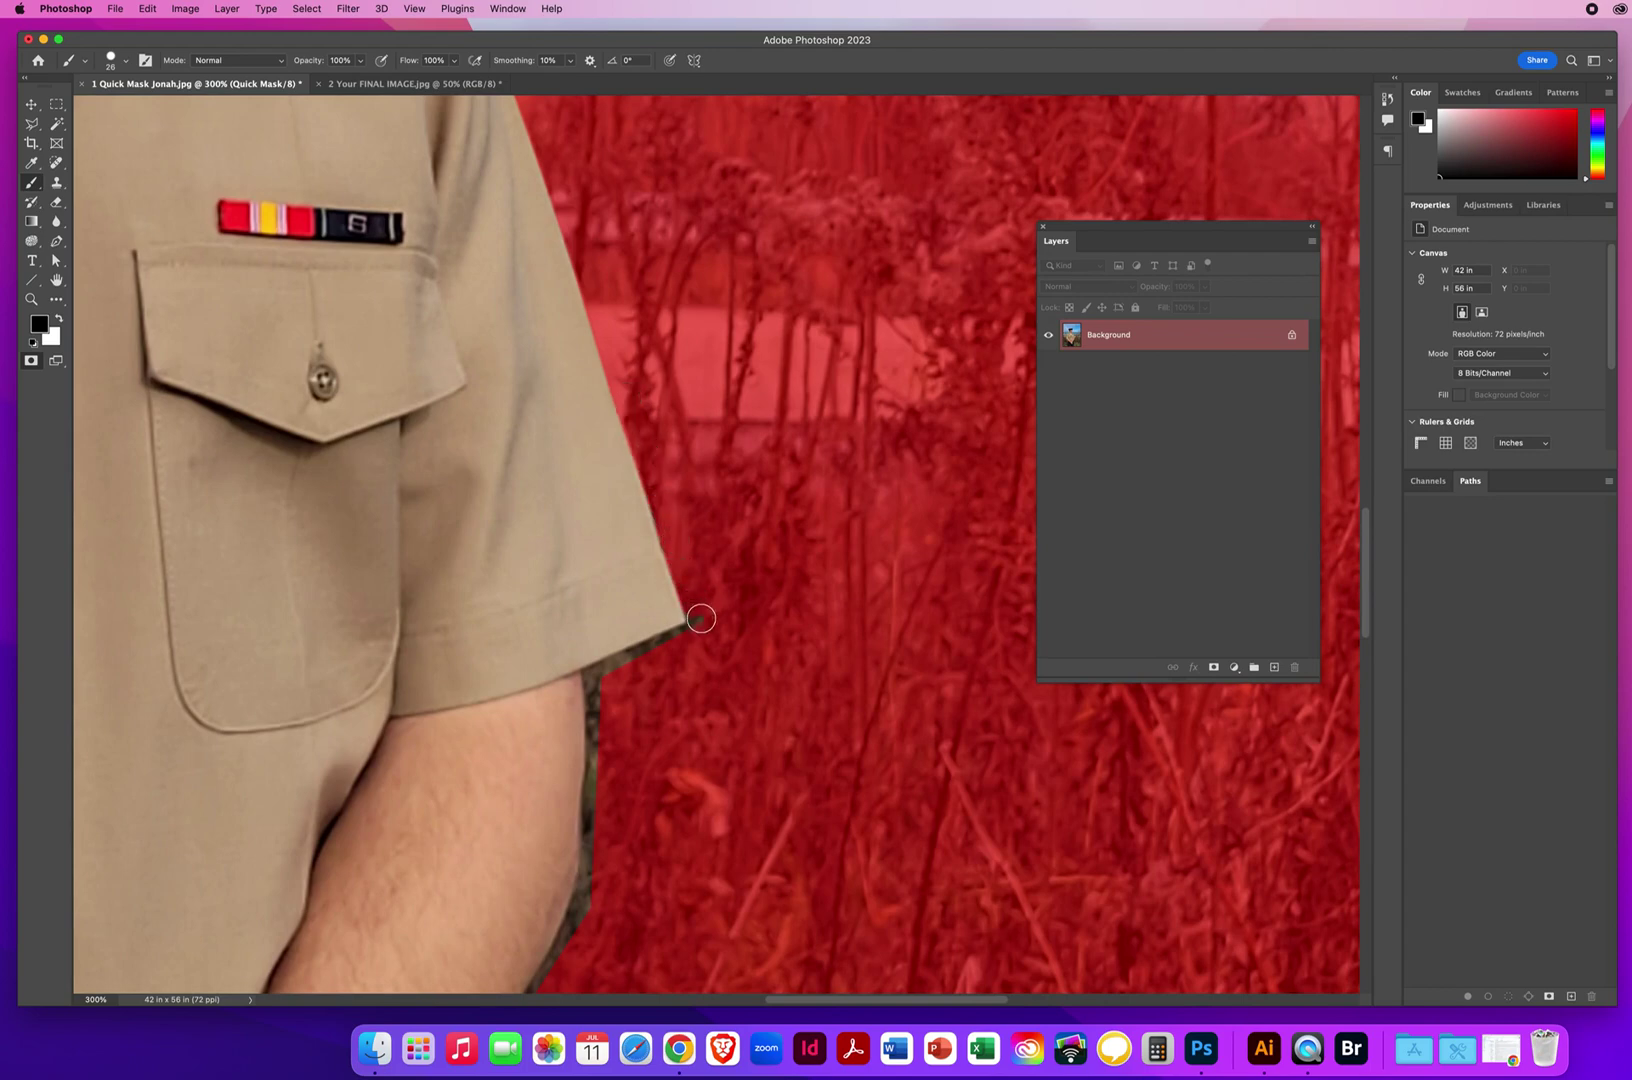
{"action": "left_click", "coordinate": [687, 634], "text": "shift"}
{"action": "left_click", "coordinate": [598, 676], "text": "shift"}
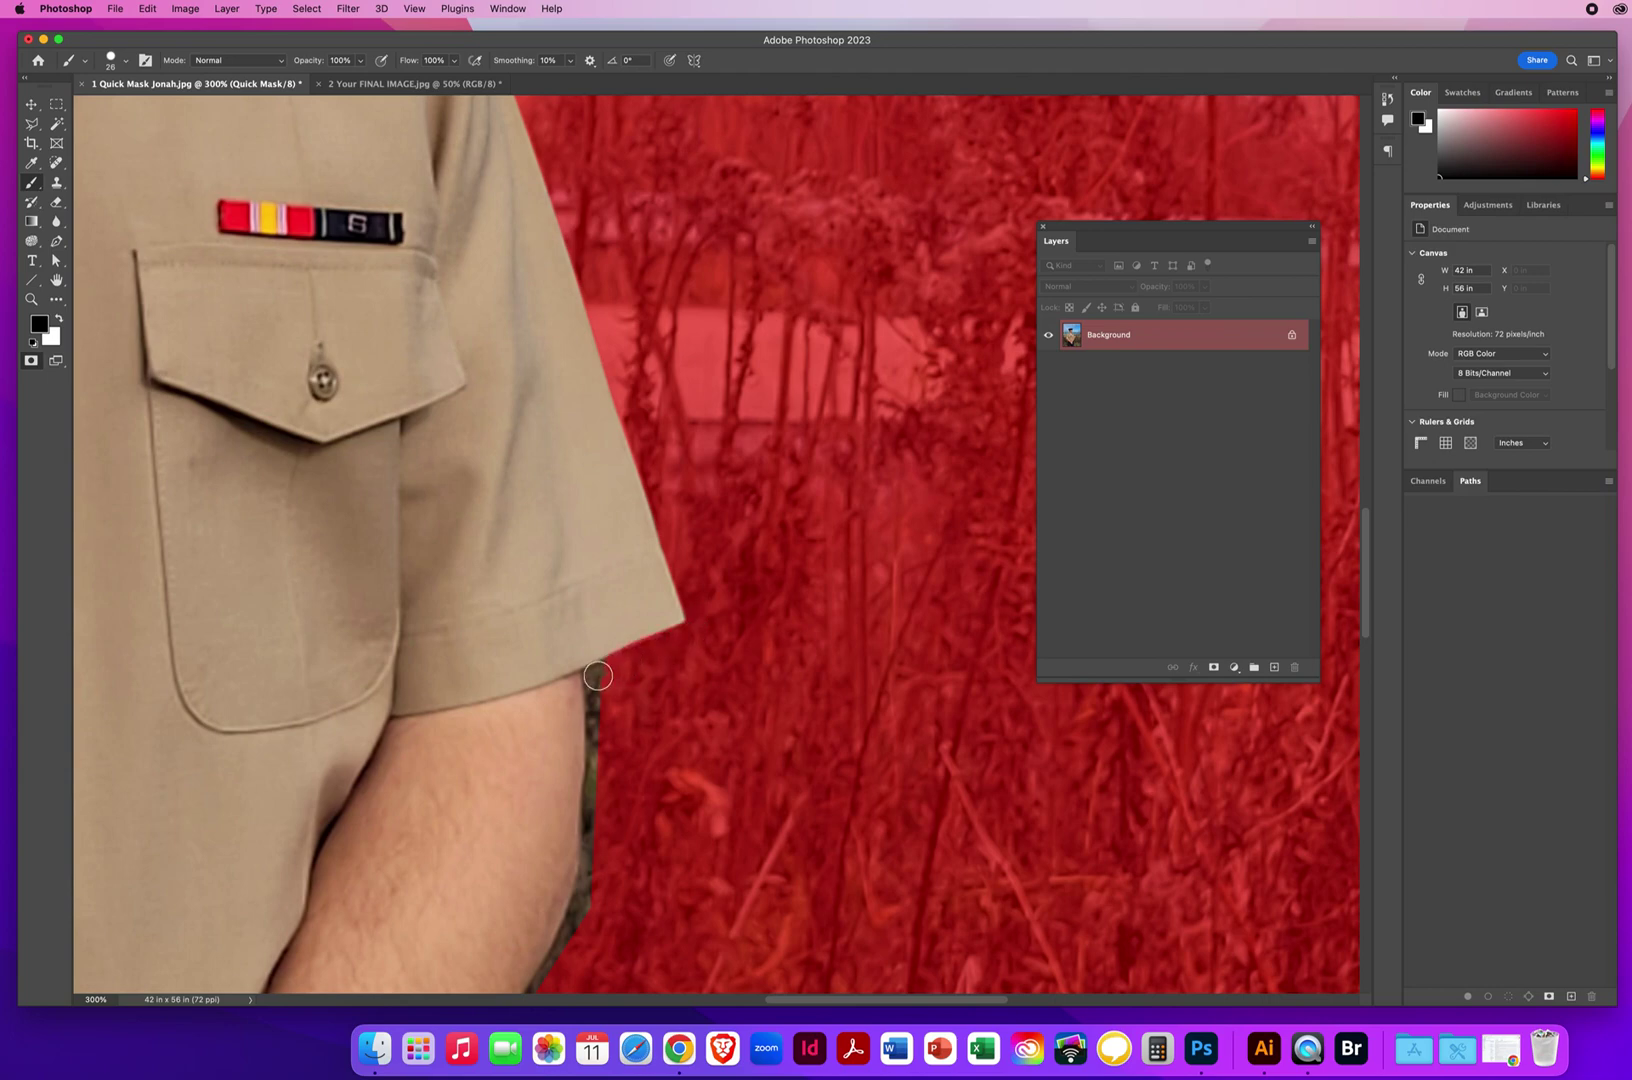
{"action": "left_click", "coordinate": [533, 706], "text": "shift"}
Unmask the band below the sleeve, then mask the background strip down the arm's edge.
{"action": "key", "text": "x"}
{"action": "mouse_move", "coordinate": [529, 707]}
{"action": "left_mouse_down"}
{"action": "mouse_move", "coordinate": [558, 697]}
{"action": "mouse_move", "coordinate": [563, 668]}
{"action": "mouse_move", "coordinate": [566, 700]}
{"action": "mouse_move", "coordinate": [495, 650]}
{"action": "mouse_move", "coordinate": [437, 390]}
{"action": "left_mouse_up"}
{"action": "key", "text": "x"}
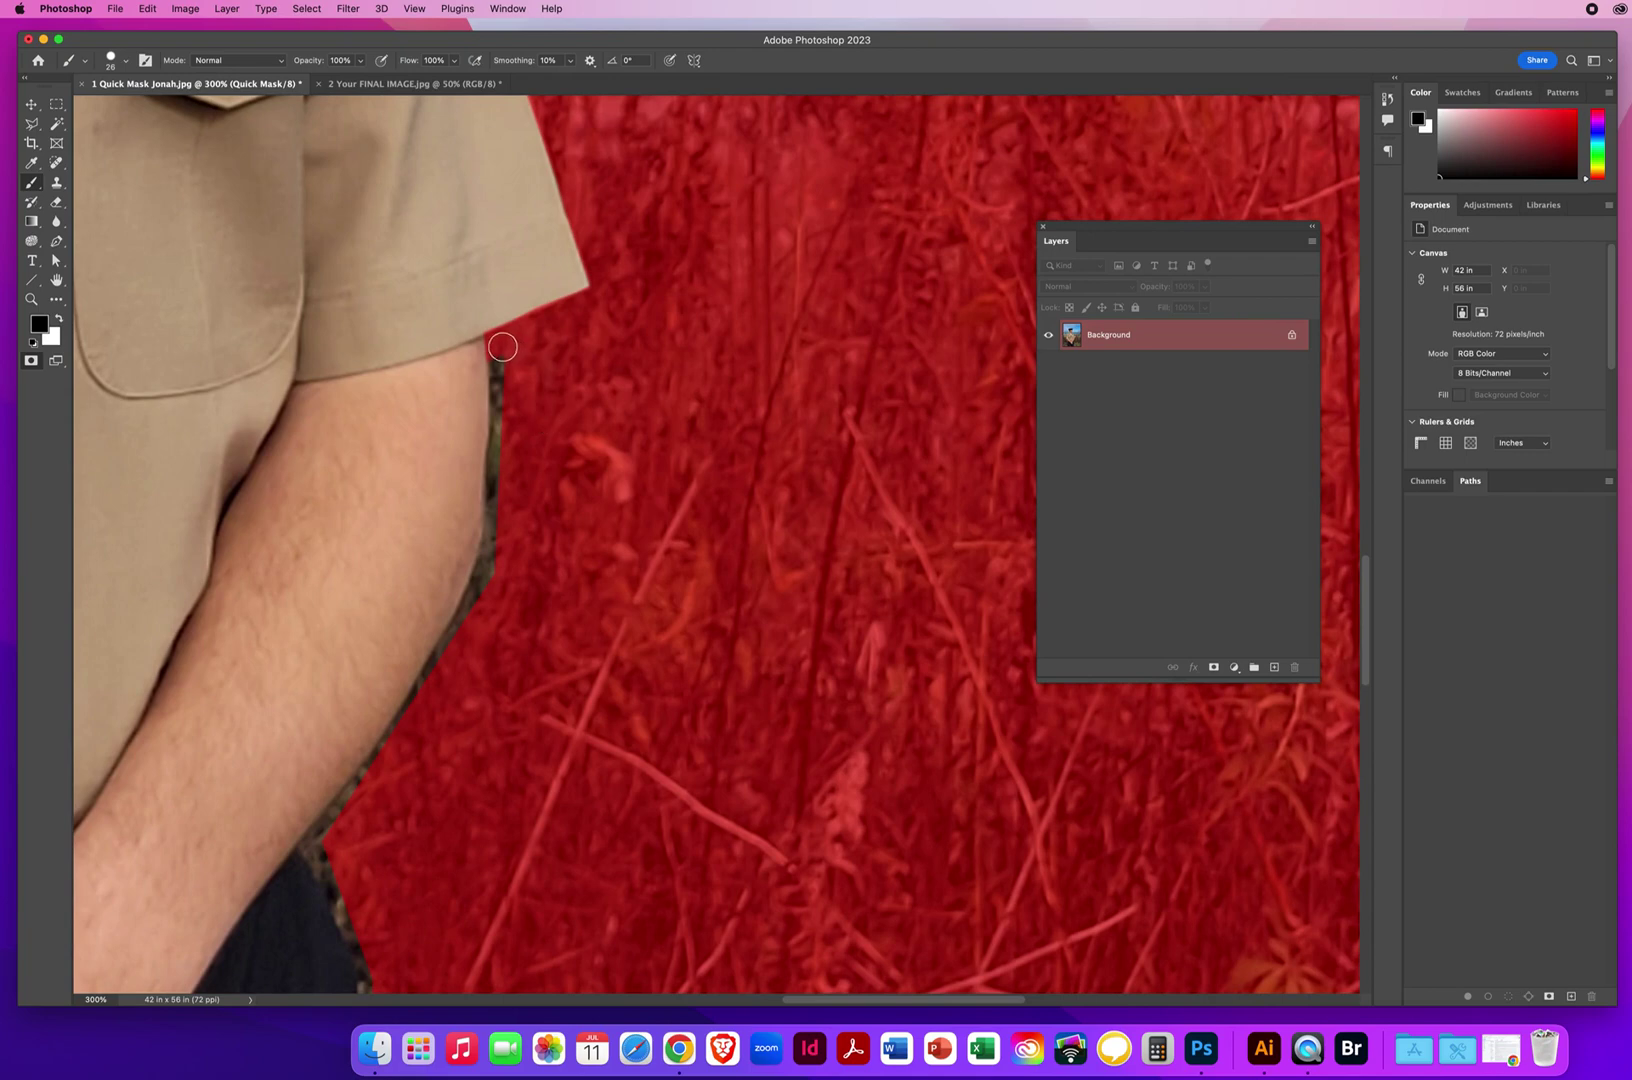
{"action": "mouse_move", "coordinate": [500, 350]}
{"action": "left_mouse_down"}
{"action": "mouse_move", "coordinate": [496, 568]}
{"action": "mouse_move", "coordinate": [312, 846]}
{"action": "left_mouse_up"}
{"action": "key", "text": "space"}
{"action": "left_click_drag", "start_coordinate": [472, 689], "coordinate": [565, 284]}
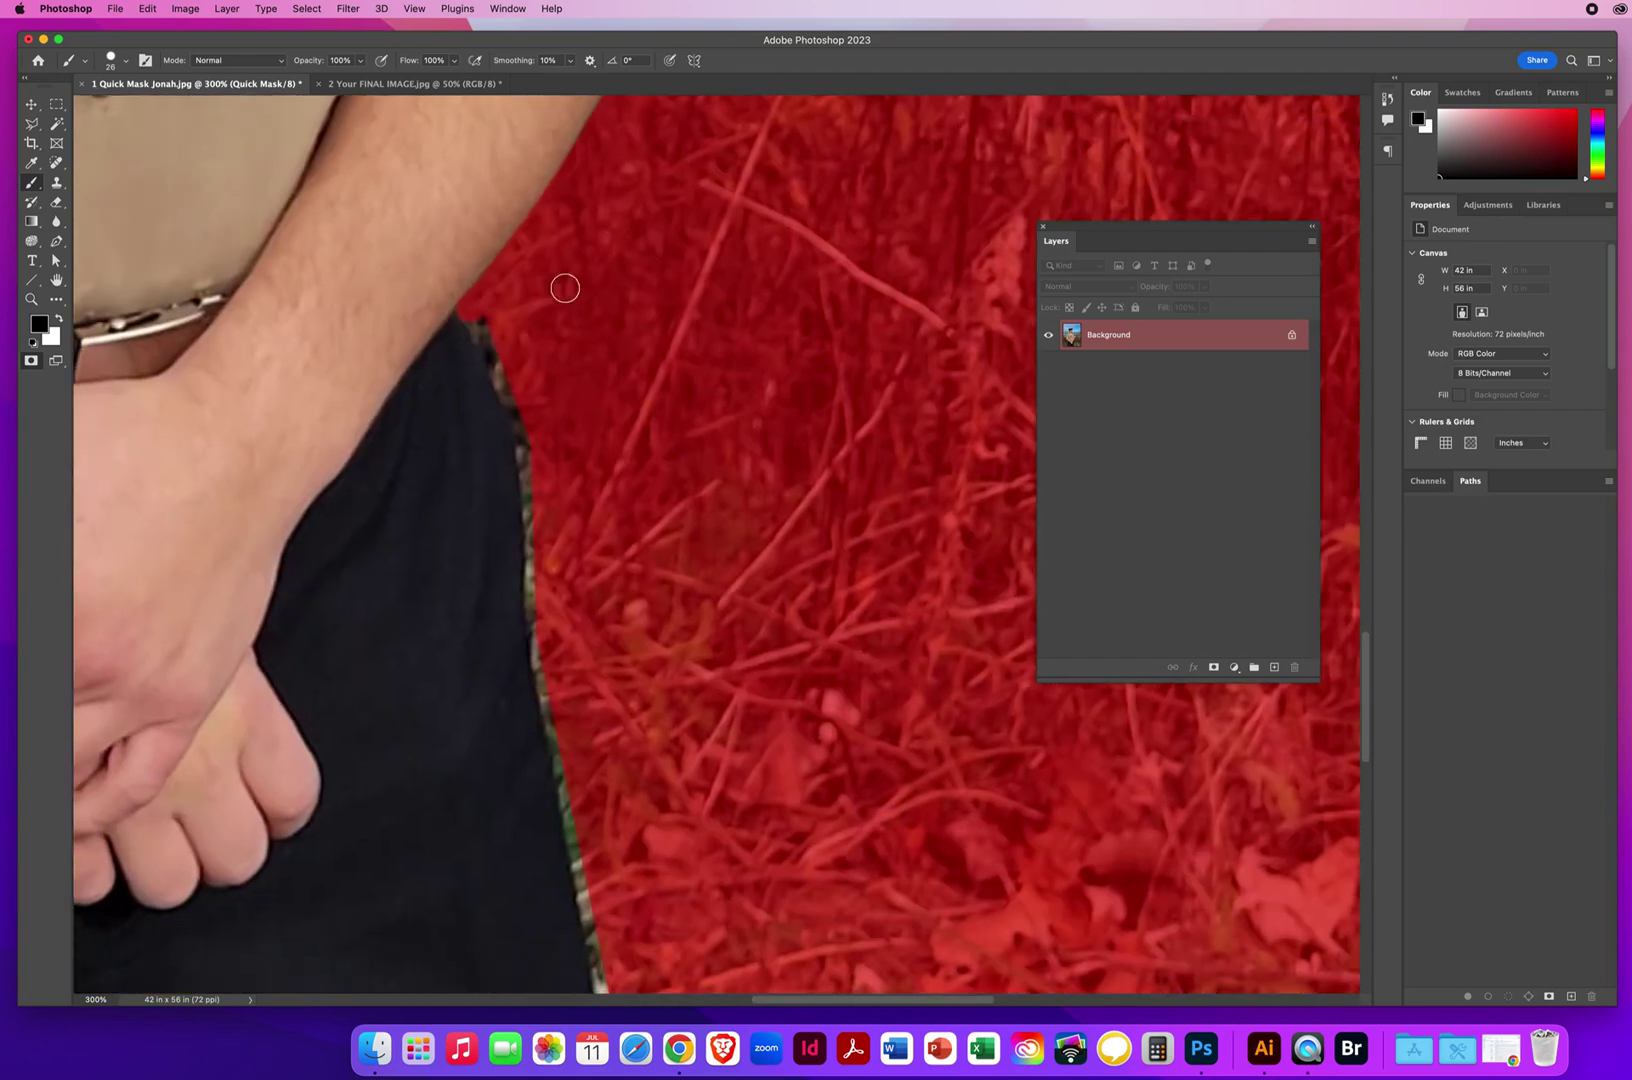
{"action": "mouse_move", "coordinate": [430, 365]}
{"action": "left_mouse_down"}
{"action": "mouse_move", "coordinate": [440, 317]}
{"action": "mouse_move", "coordinate": [459, 346]}
{"action": "mouse_move", "coordinate": [441, 318]}
{"action": "left_mouse_up"}
Mask the gap between arm and trousers and the green strip down the trouser edge.
{"action": "key", "text": "x"}
{"action": "key", "text": "x"}
{"action": "mouse_move", "coordinate": [477, 321]}
{"action": "left_mouse_down"}
{"action": "mouse_move", "coordinate": [529, 443]}
{"action": "mouse_move", "coordinate": [536, 594]}
{"action": "left_mouse_up"}
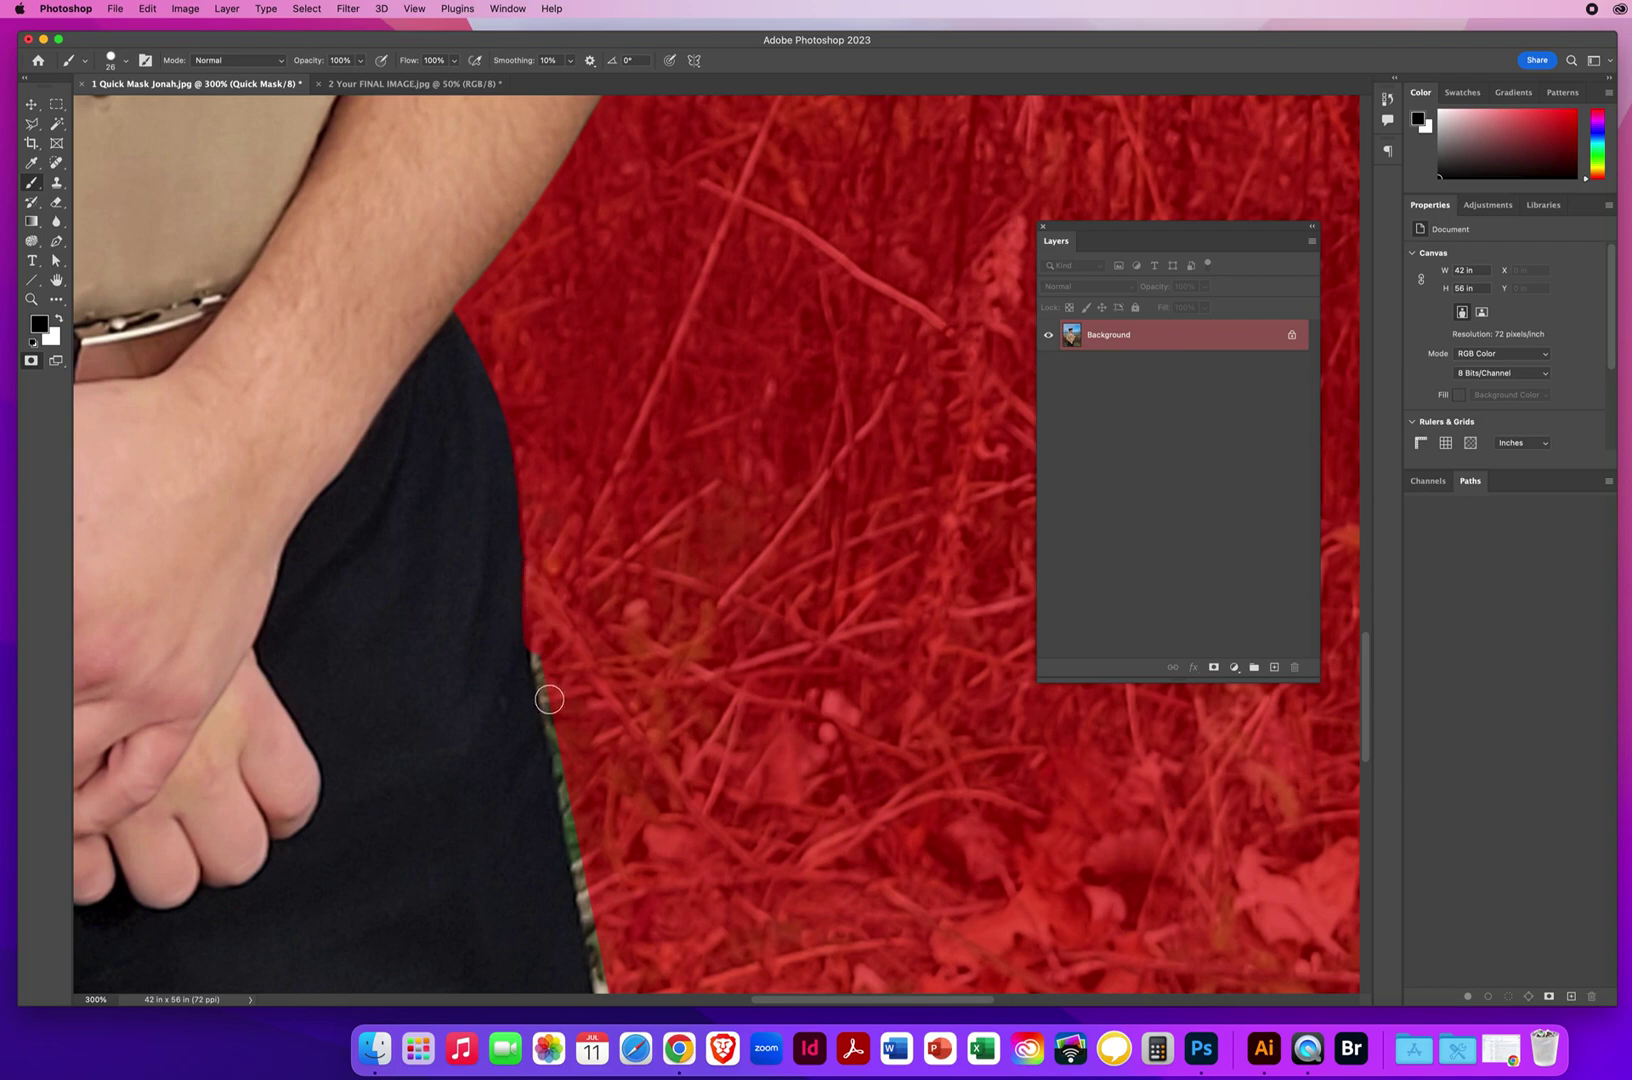
{"action": "left_click_drag", "start_coordinate": [549, 699], "coordinate": [596, 938]}
{"action": "scroll", "coordinate": [641, 628], "scroll_direction": "down", "scroll_amount": 10}
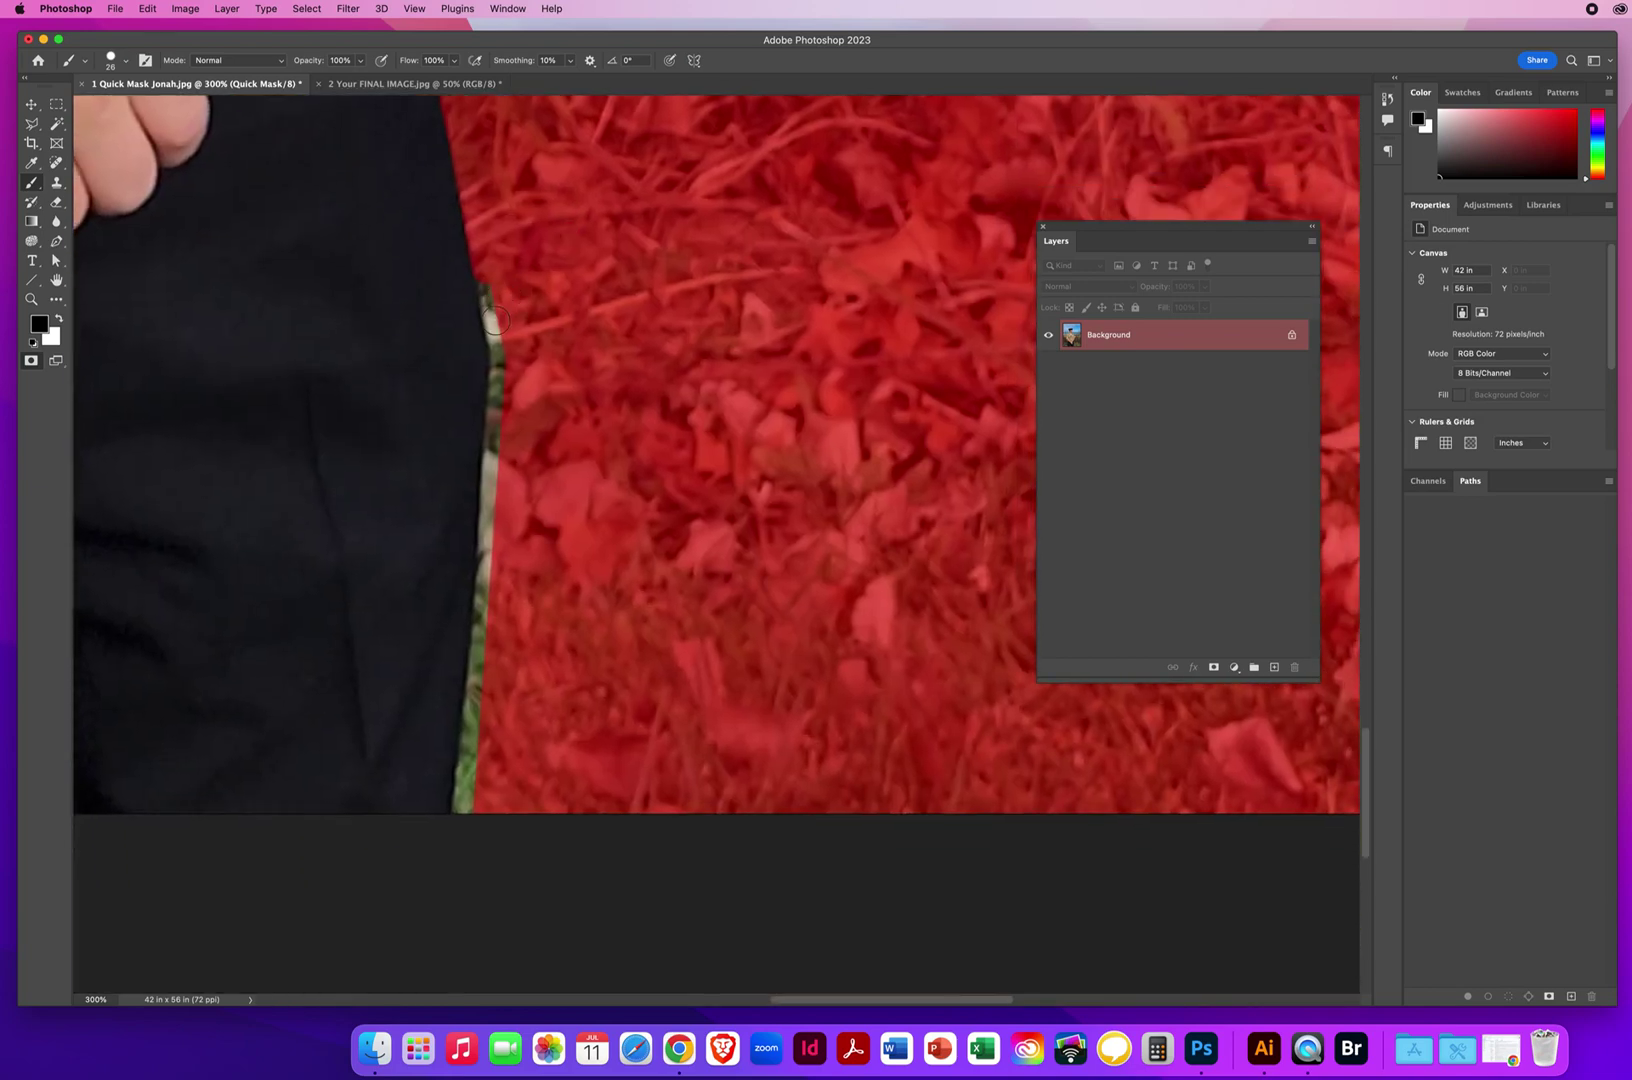
{"action": "mouse_move", "coordinate": [493, 320]}
{"action": "left_mouse_down"}
{"action": "mouse_move", "coordinate": [503, 390]}
{"action": "mouse_move", "coordinate": [459, 823]}
{"action": "left_mouse_up"}
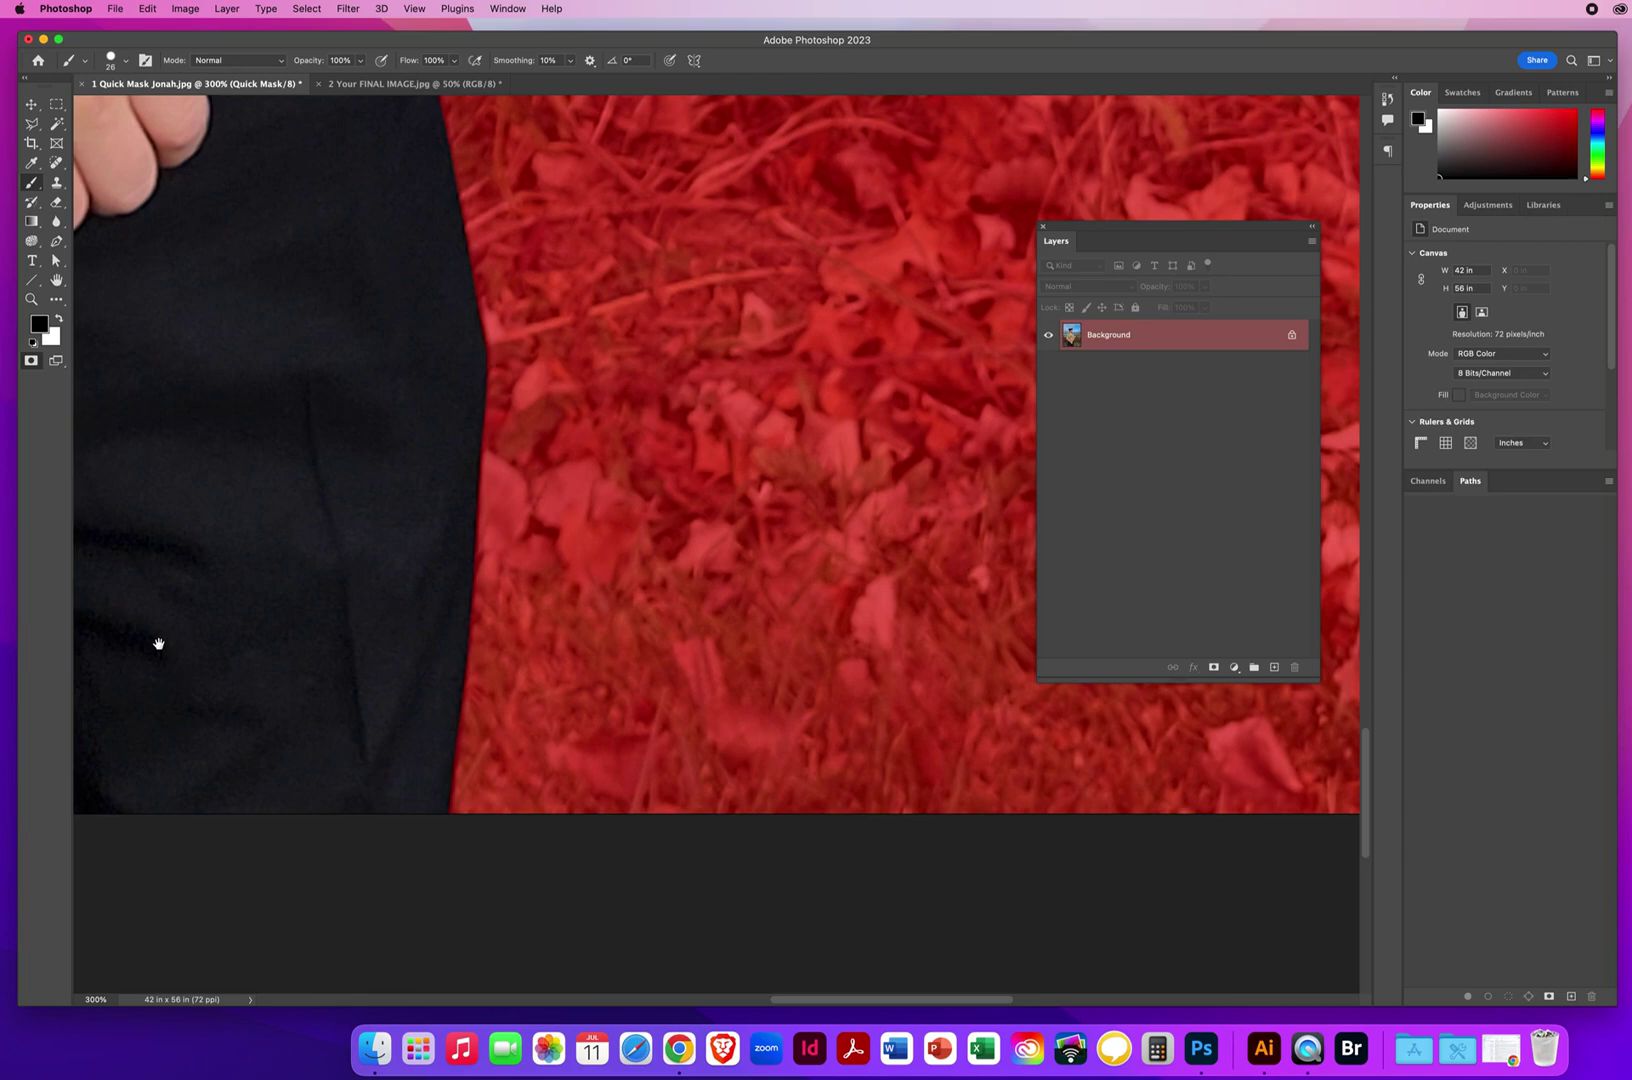
{"action": "mouse_move", "coordinate": [158, 643]}
{"action": "left_mouse_down"}
{"action": "mouse_move", "coordinate": [652, 557]}
{"action": "mouse_move", "coordinate": [681, 590]}
{"action": "left_mouse_up"}
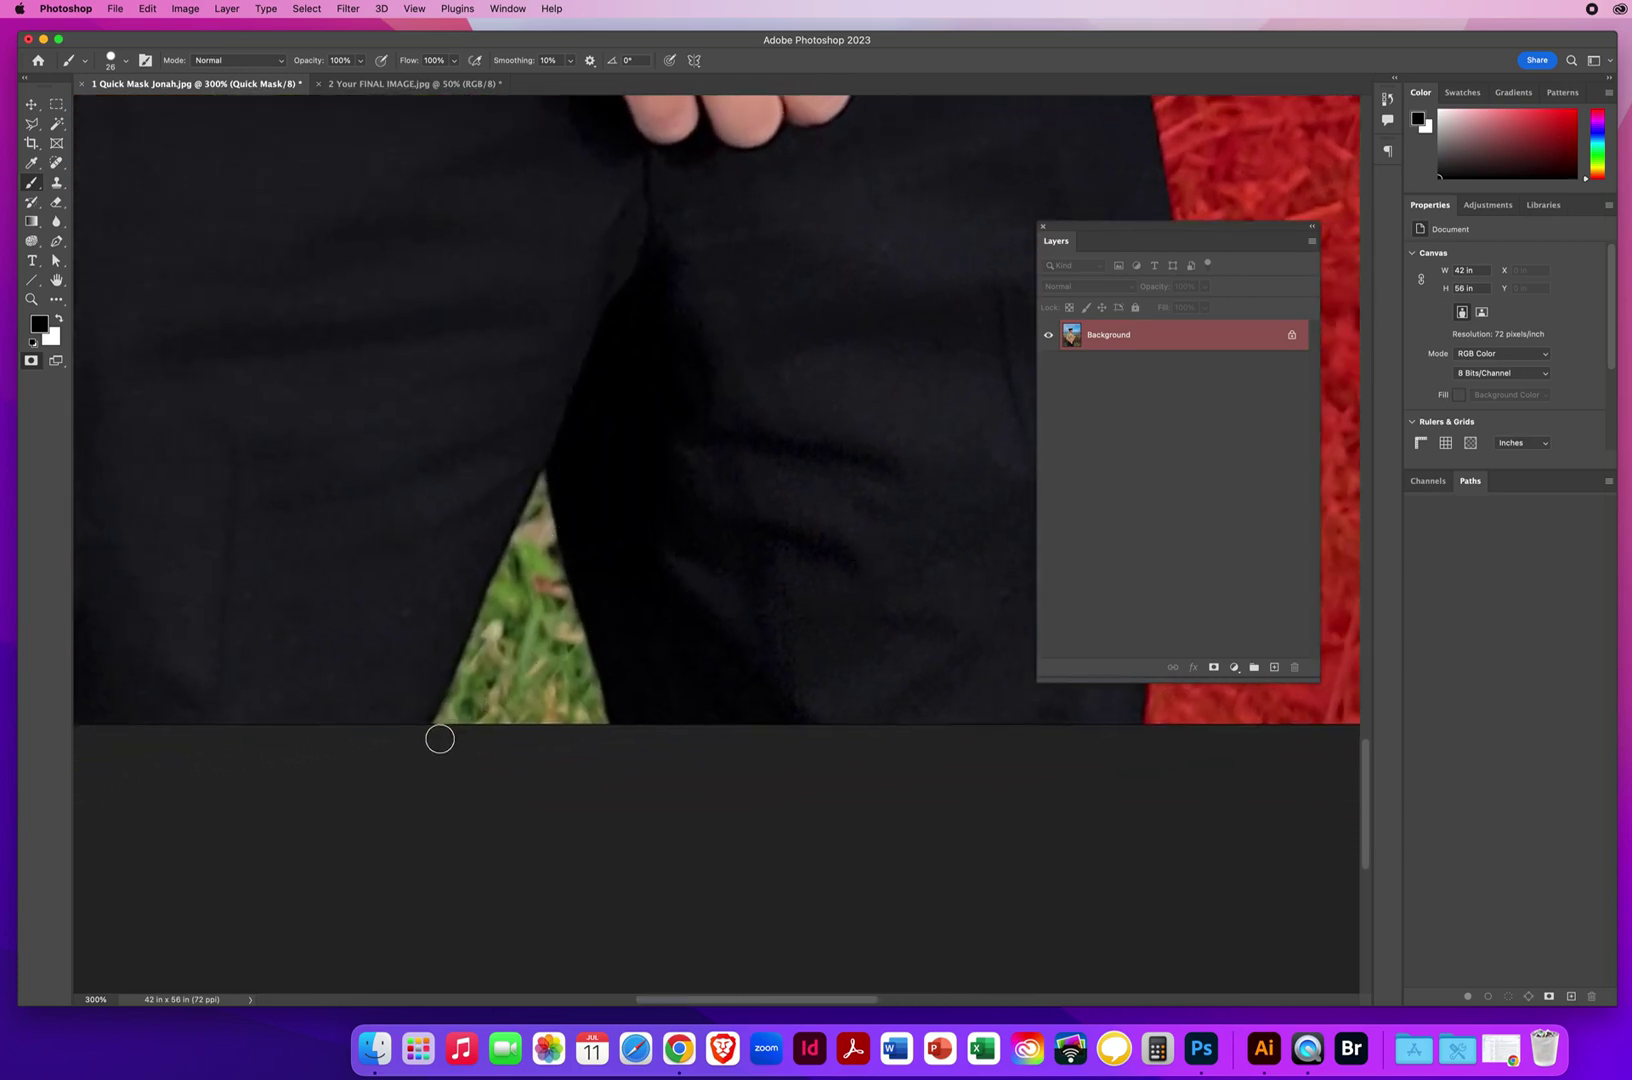
Mask the grass wedge between the trouser legs, painting white to fix overshoot at its tip.
{"action": "mouse_move", "coordinate": [465, 687]}
{"action": "left_mouse_down"}
{"action": "mouse_move", "coordinate": [445, 713]}
{"action": "mouse_move", "coordinate": [557, 470]}
{"action": "left_mouse_up"}
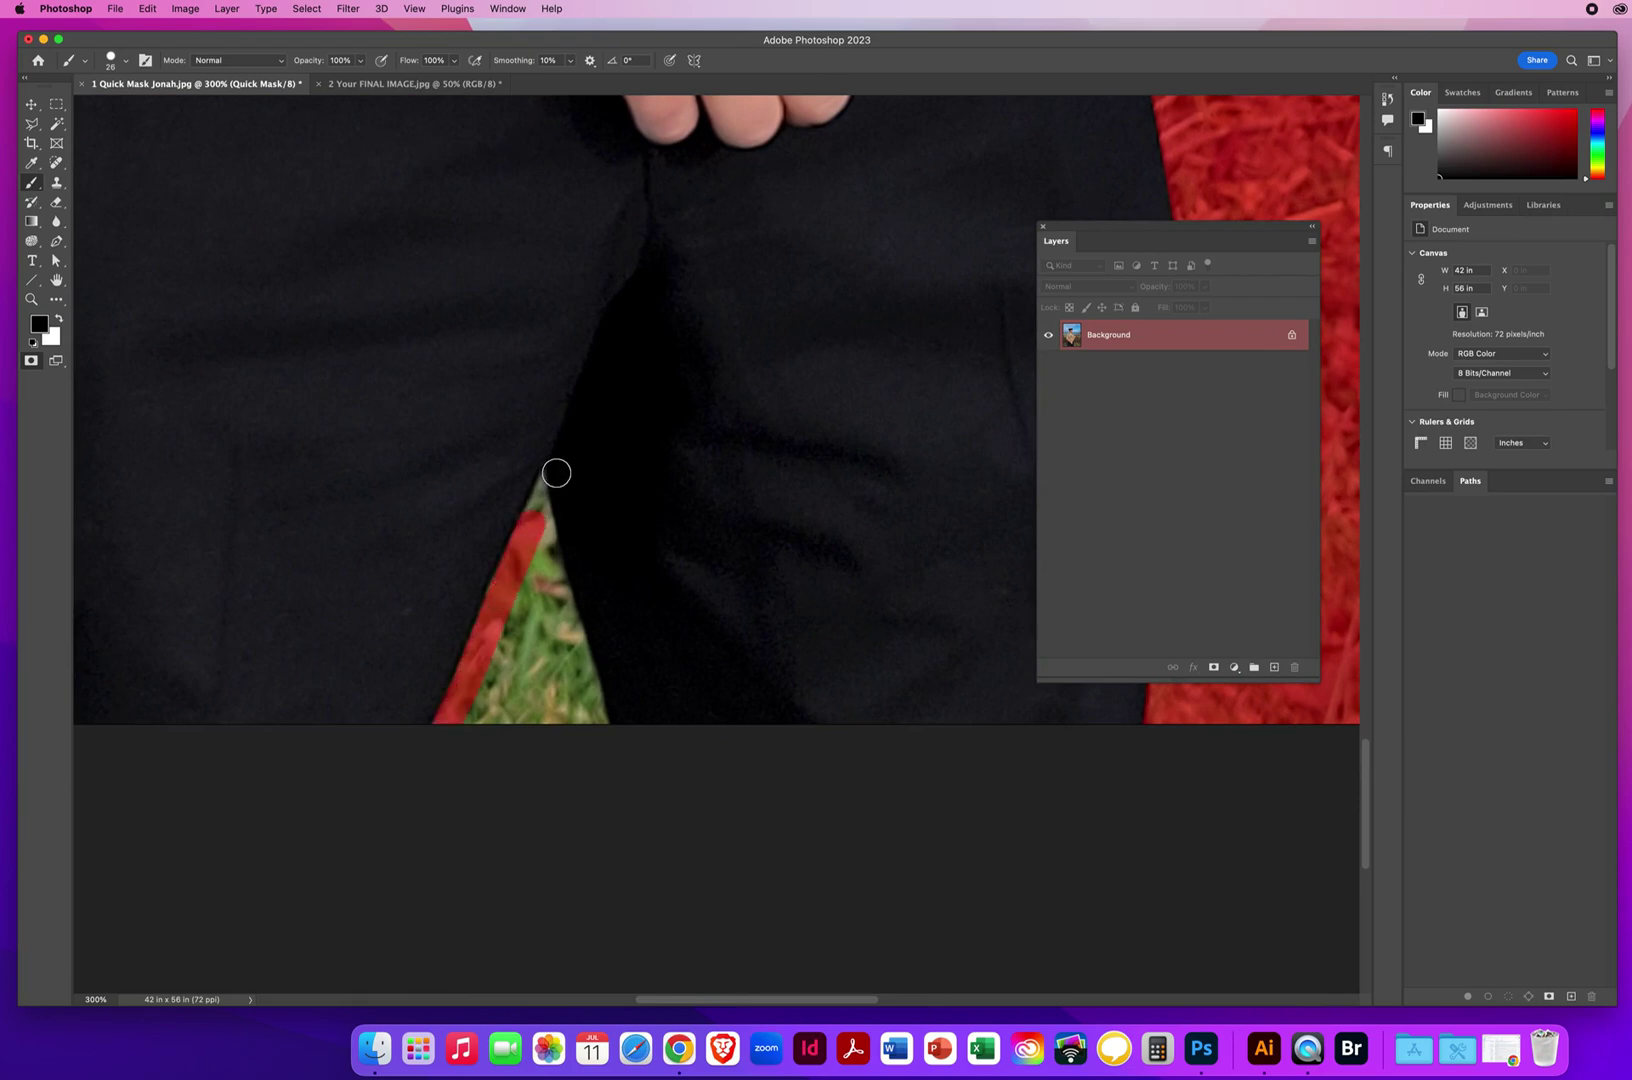
{"action": "left_click", "coordinate": [579, 421], "text": "shift"}
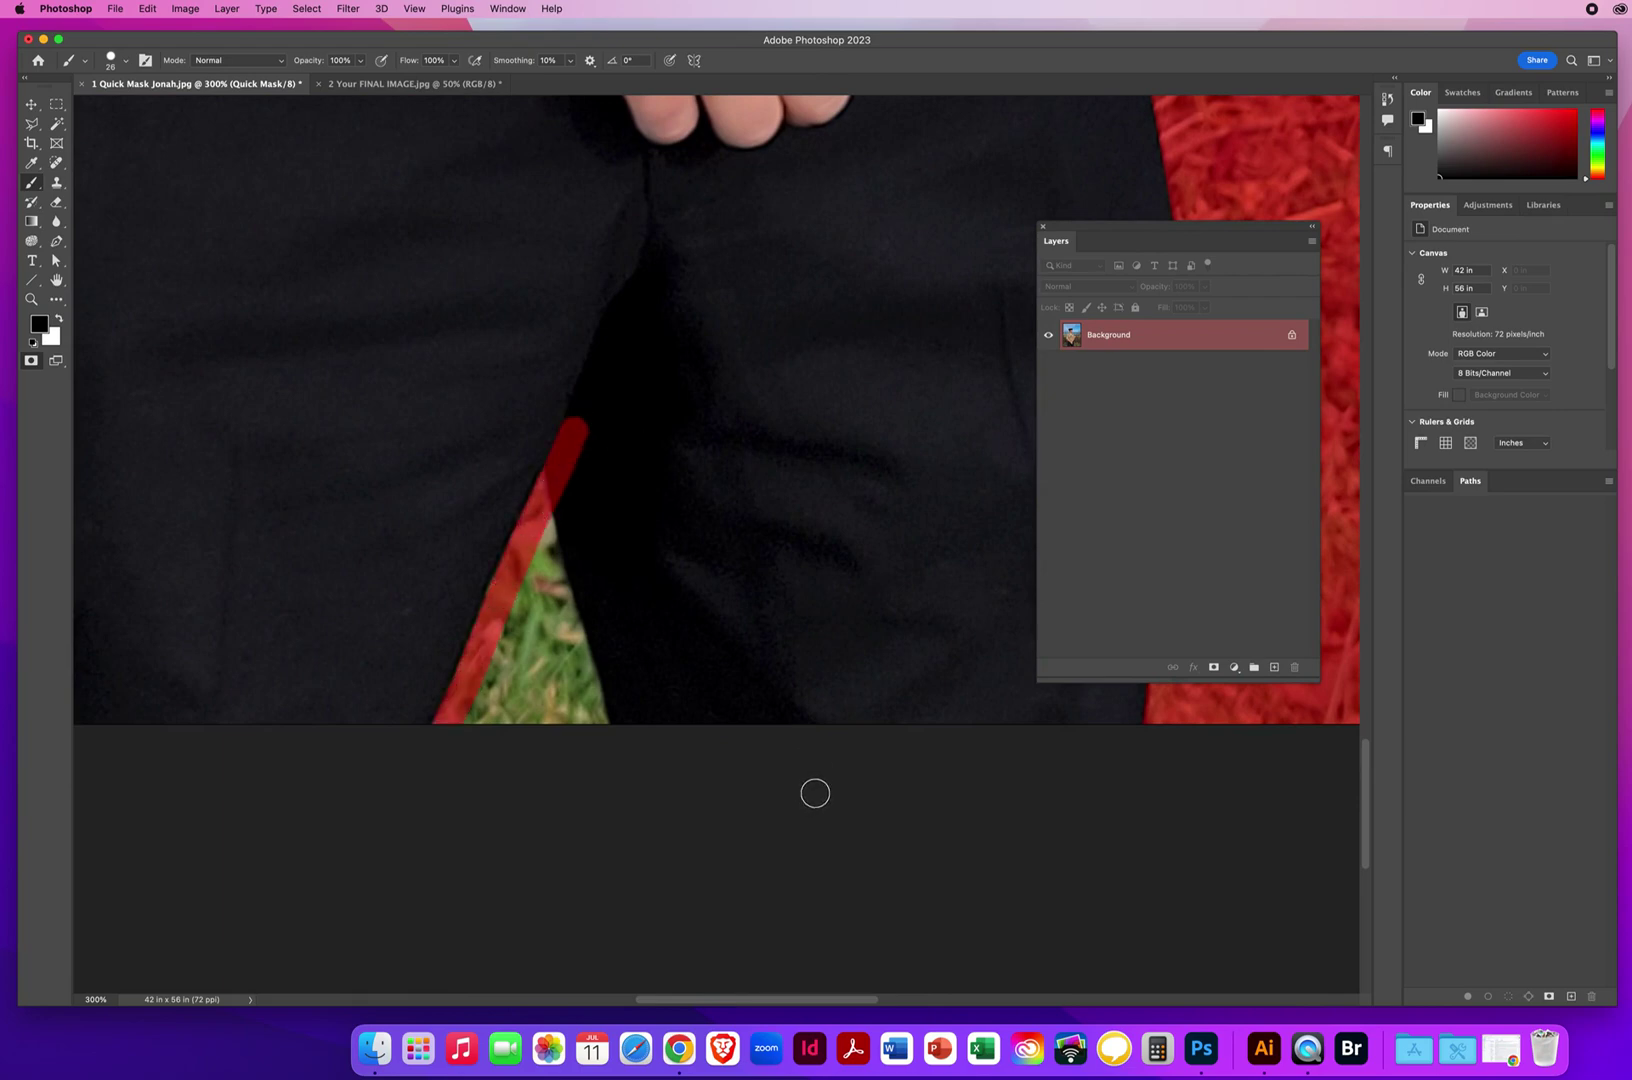
{"action": "key", "text": "x"}
{"action": "mouse_move", "coordinate": [576, 430]}
{"action": "left_mouse_down"}
{"action": "mouse_move", "coordinate": [557, 441]}
{"action": "mouse_move", "coordinate": [568, 506]}
{"action": "mouse_move", "coordinate": [556, 444]}
{"action": "left_mouse_up"}
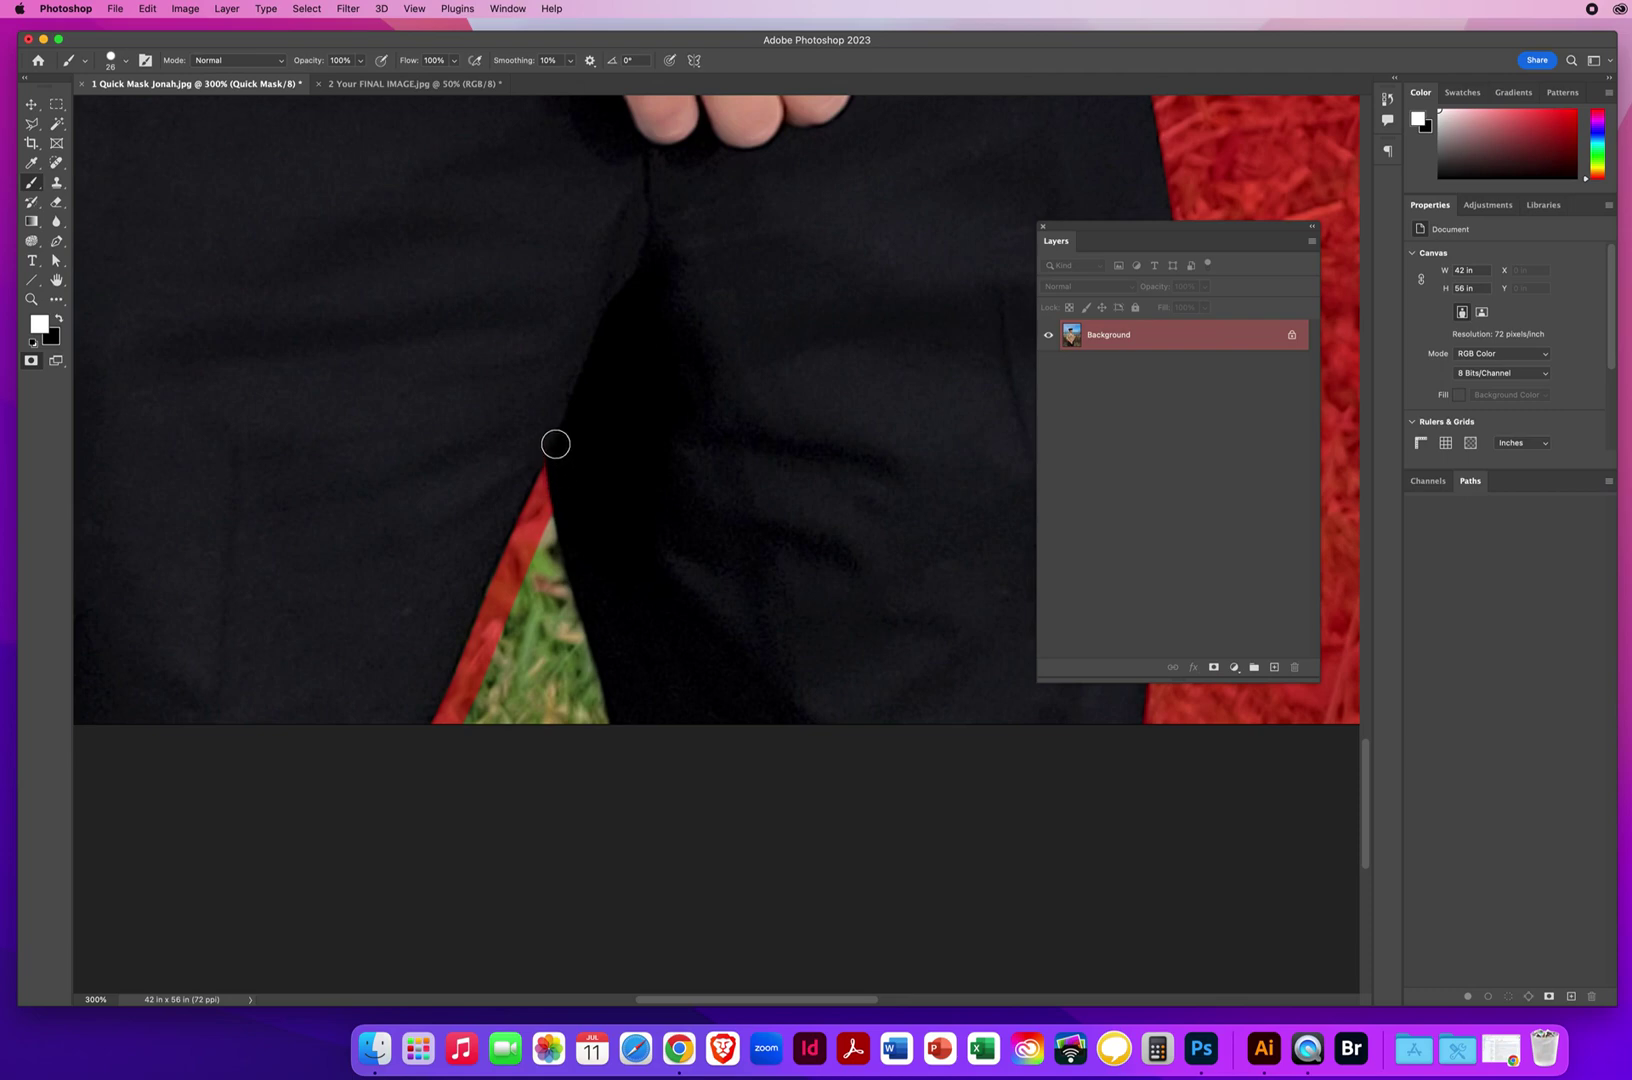
{"action": "key", "text": "x"}
{"action": "left_click_drag", "start_coordinate": [551, 560], "coordinate": [547, 540]}
{"action": "left_click_drag", "start_coordinate": [567, 623], "coordinate": [600, 726]}
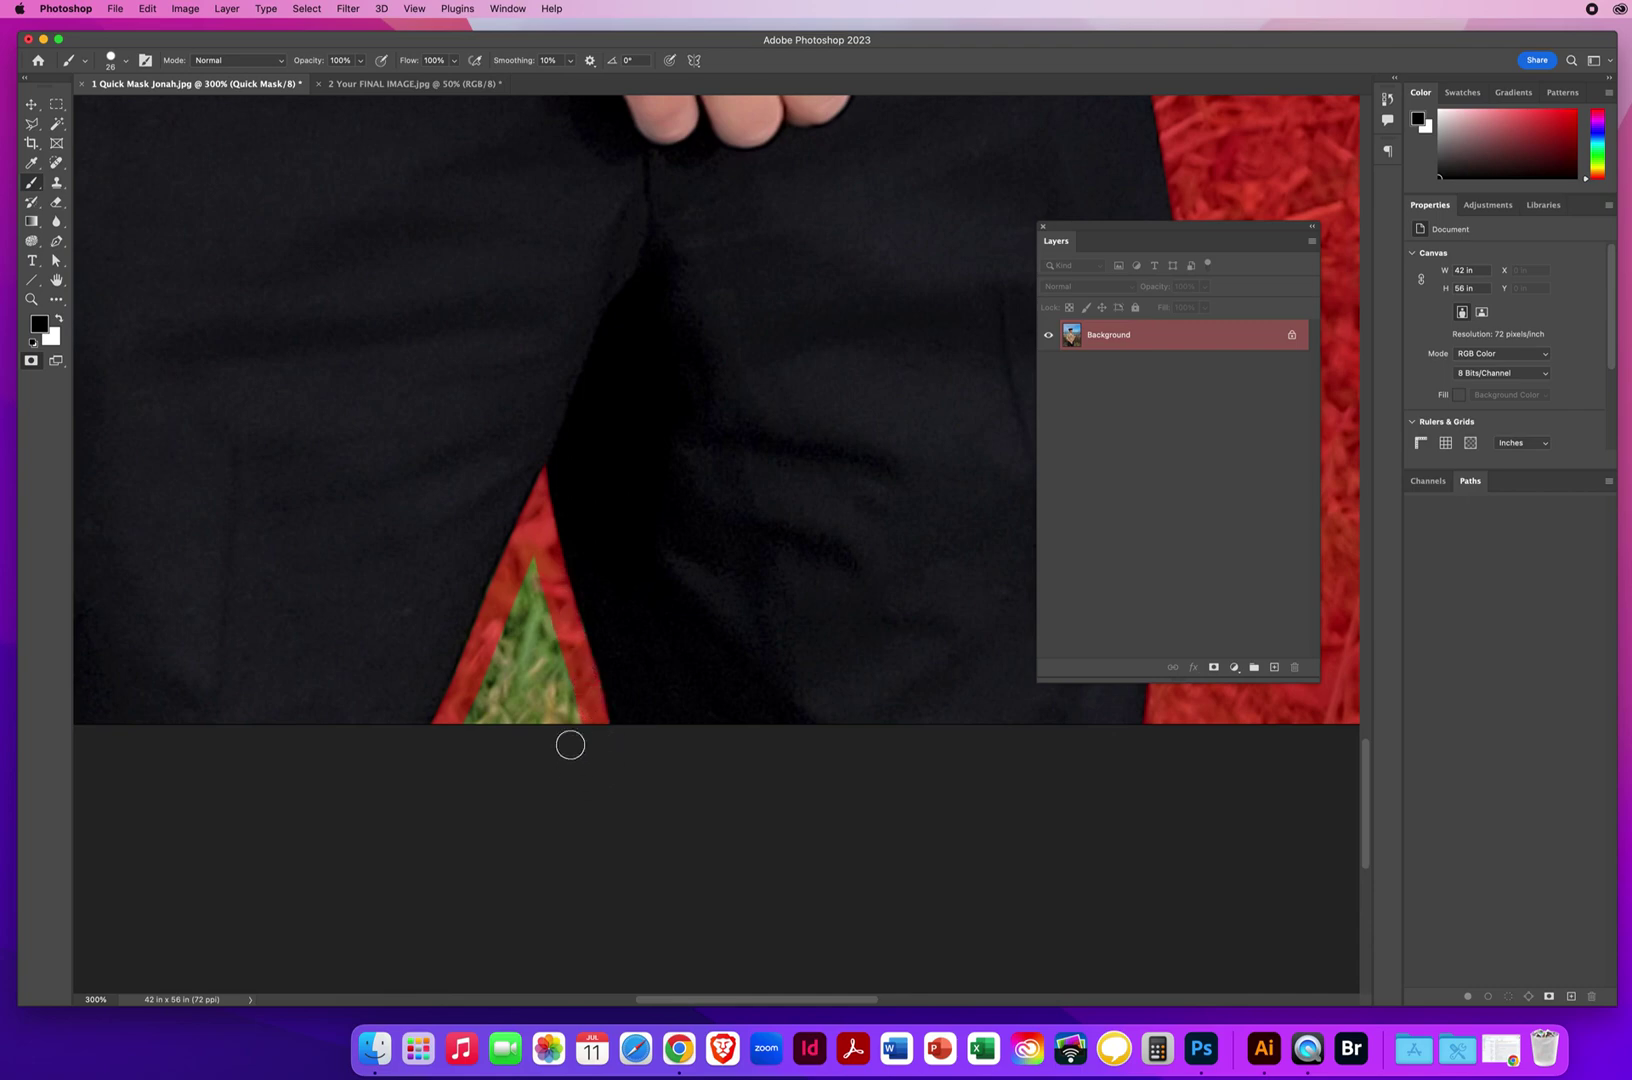
{"action": "mouse_move", "coordinate": [538, 568]}
{"action": "left_mouse_down"}
{"action": "mouse_move", "coordinate": [502, 664]}
{"action": "mouse_move", "coordinate": [477, 675]}
{"action": "mouse_move", "coordinate": [510, 667]}
{"action": "mouse_move", "coordinate": [519, 683]}
{"action": "mouse_move", "coordinate": [548, 600]}
{"action": "left_mouse_up"}
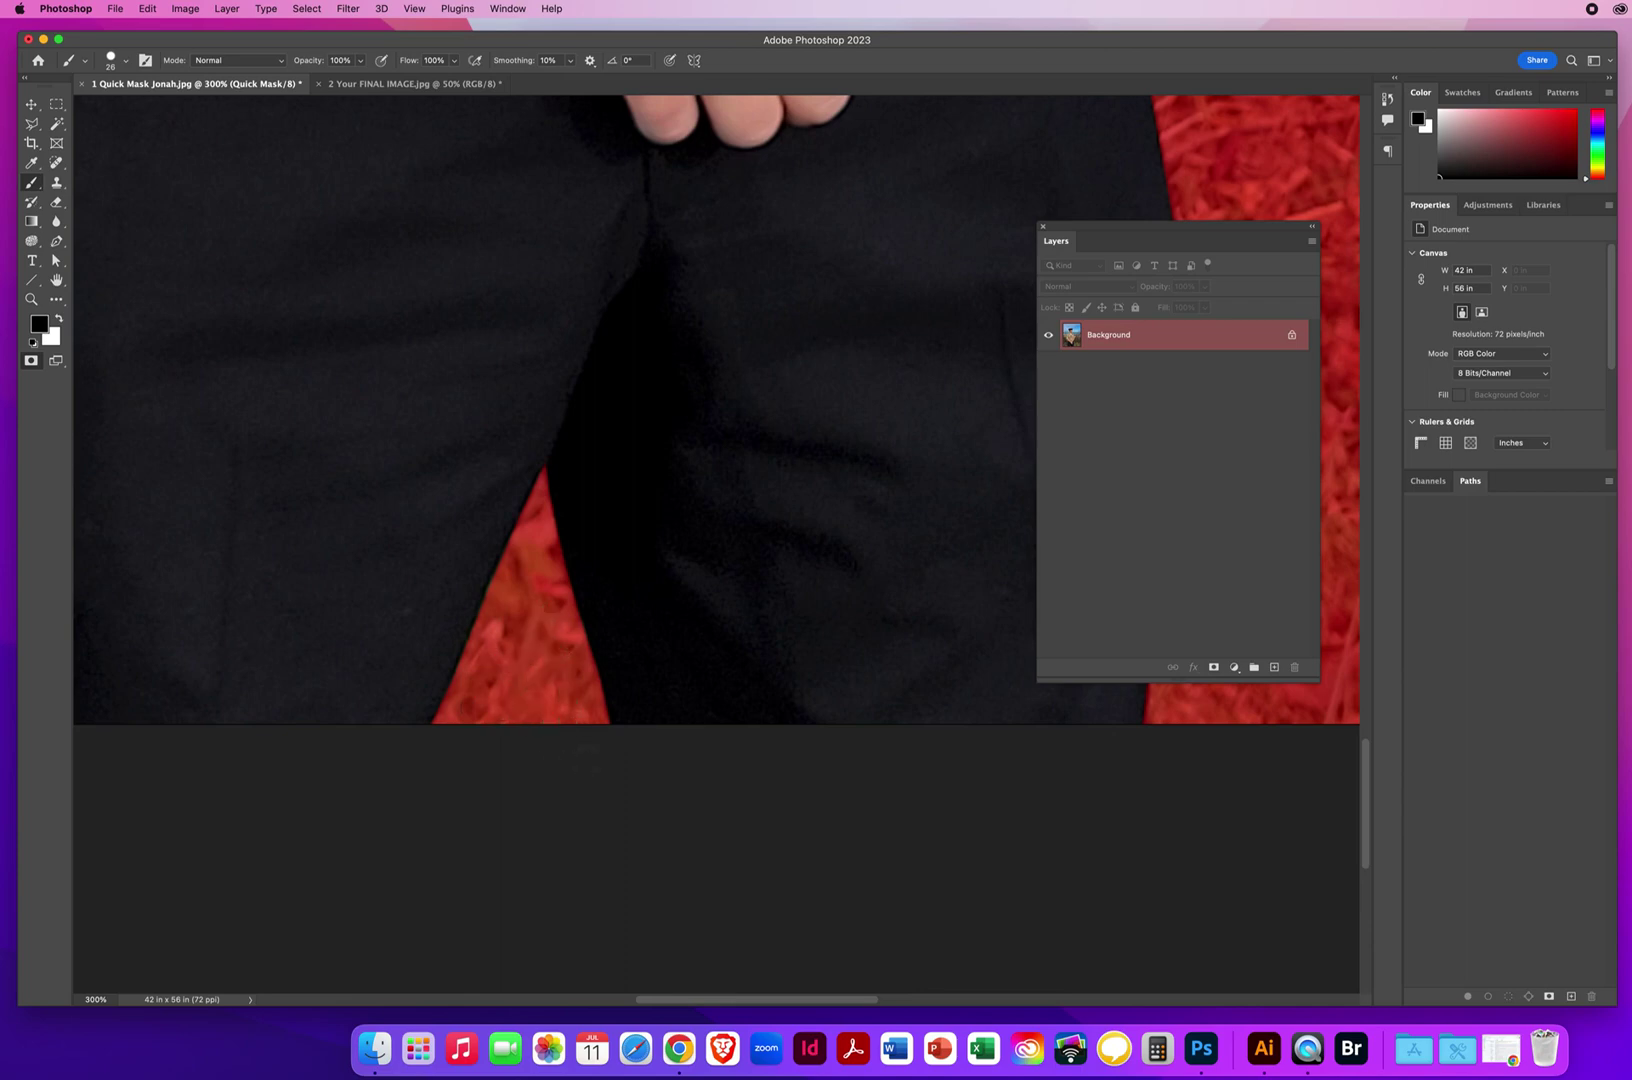
Zoom out with the Zoom tool and center the whole sailor figure in view.
{"action": "left_click", "coordinate": [30, 300]}
{"action": "left_click_drag", "start_coordinate": [648, 426], "coordinate": [570, 437]}
{"action": "left_click_drag", "start_coordinate": [660, 335], "coordinate": [562, 673]}
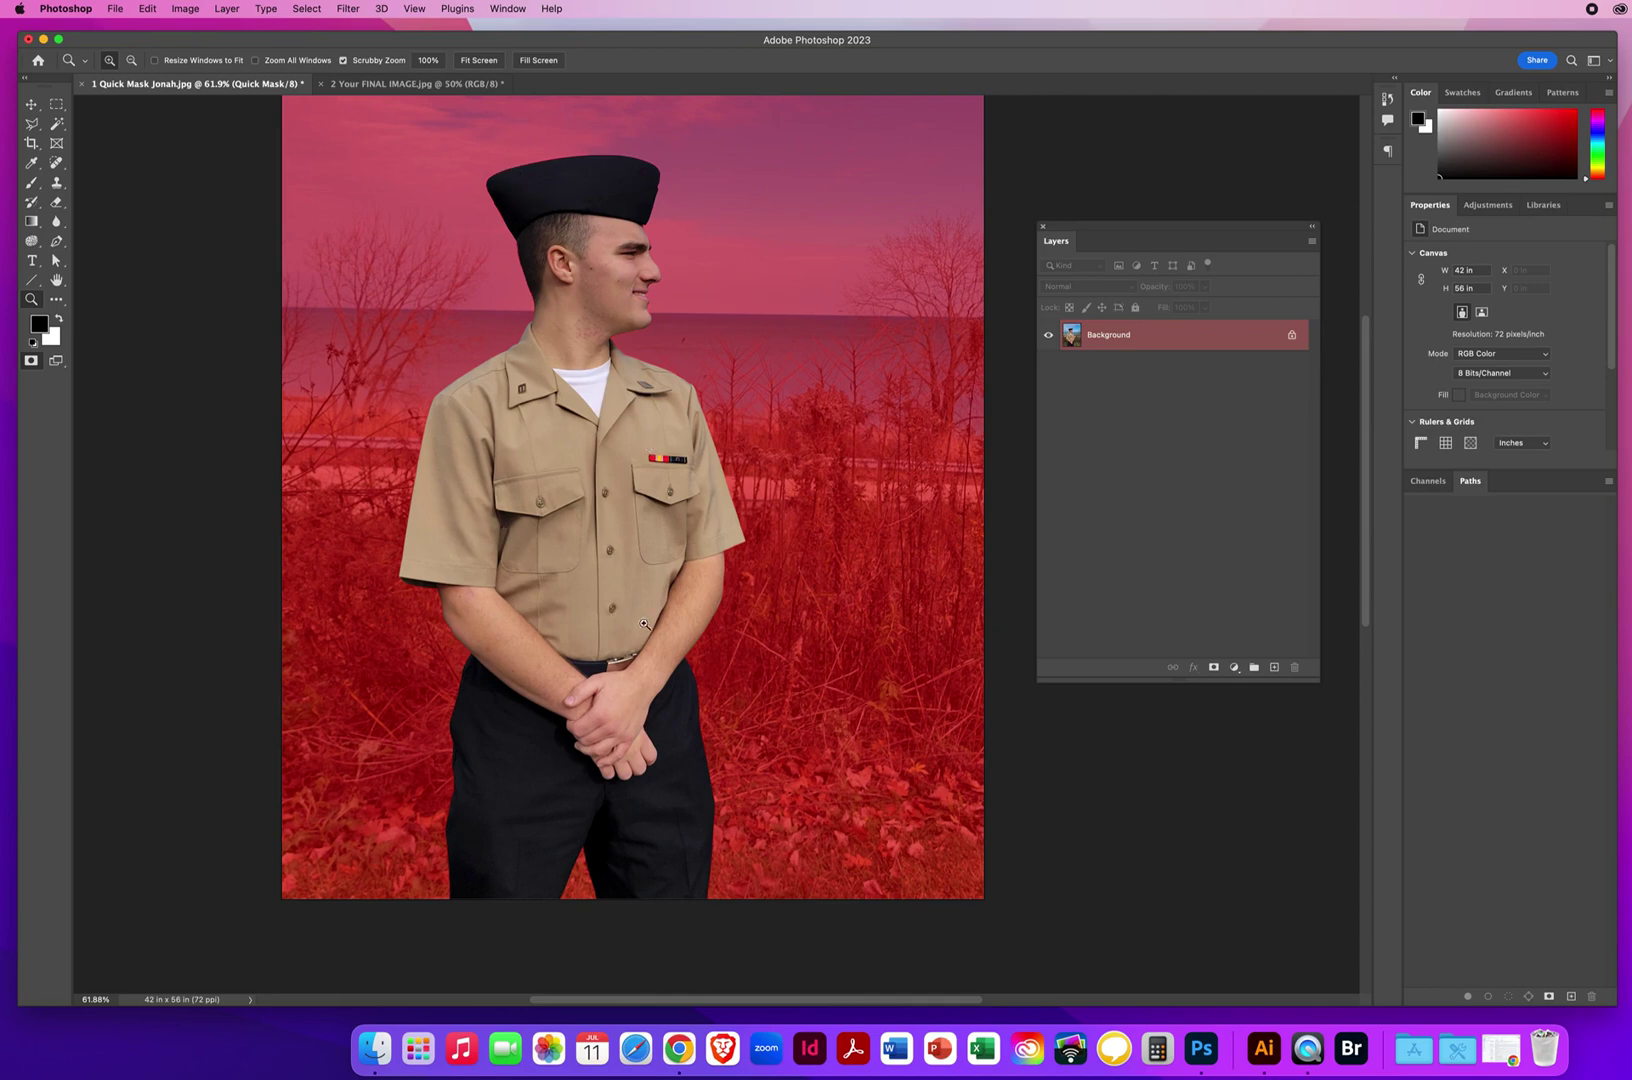
Choose the Move tool and exit Quick Mask with Q to get a marching-ants selection.
{"action": "left_click", "coordinate": [31, 105]}
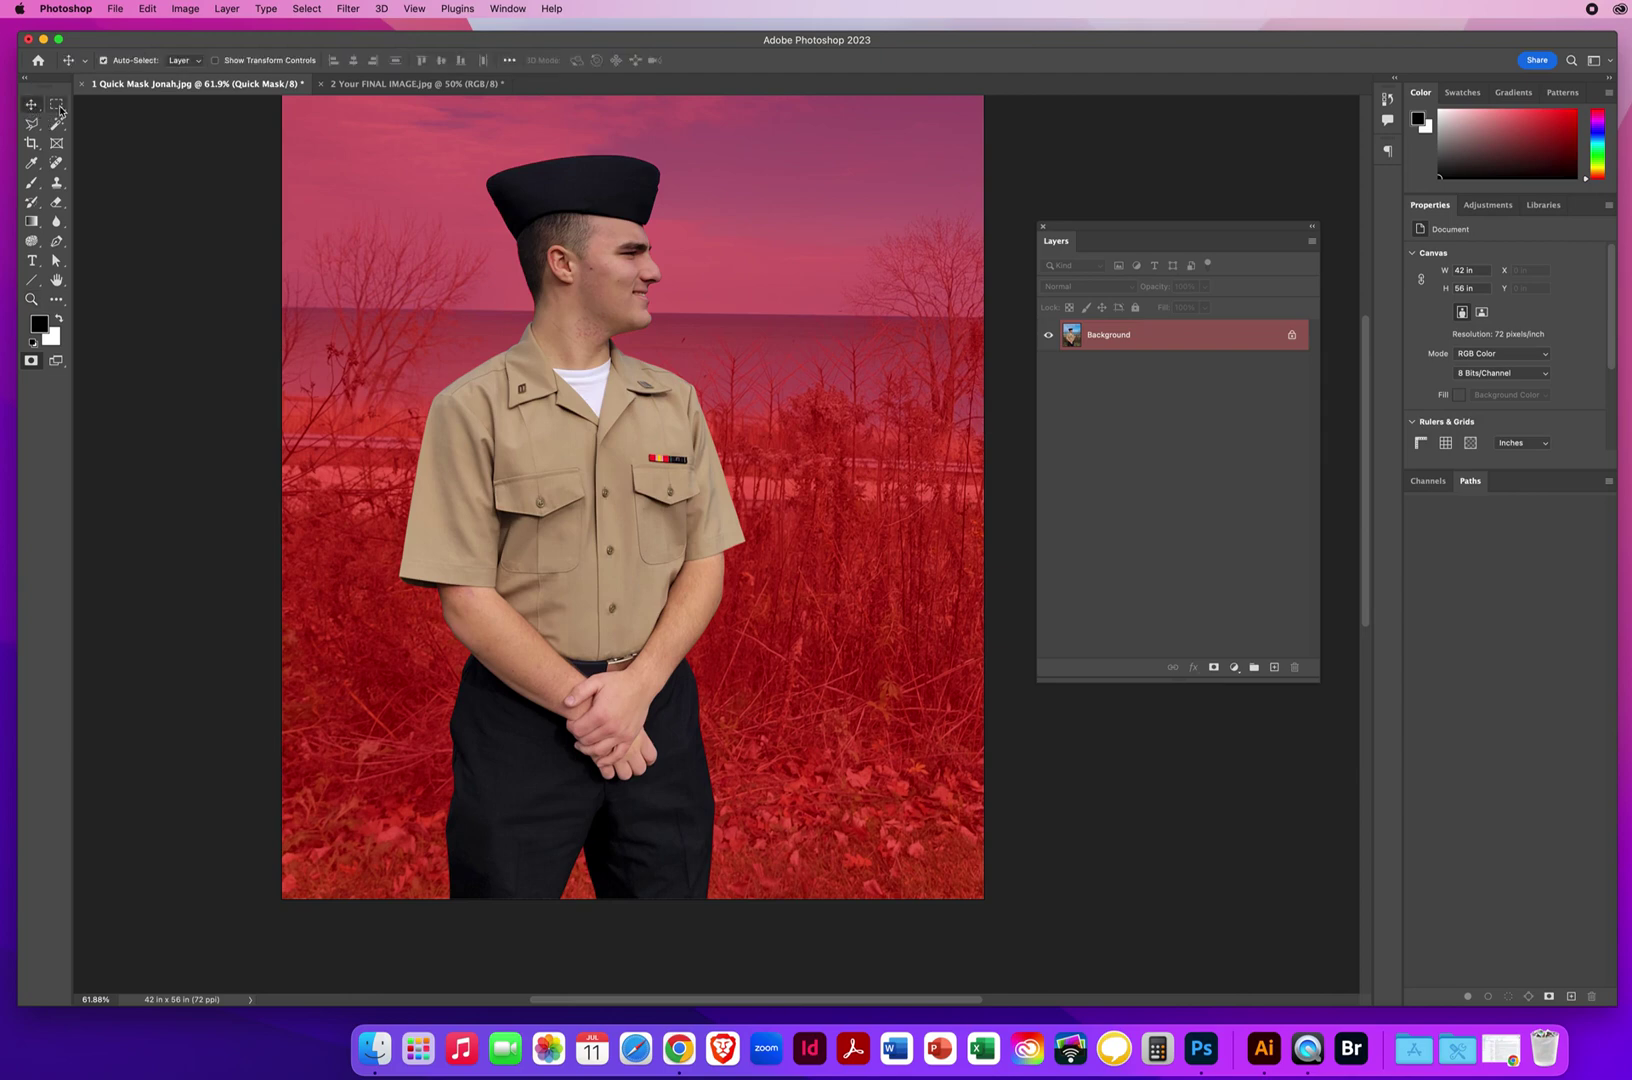
{"action": "key", "text": "q"}
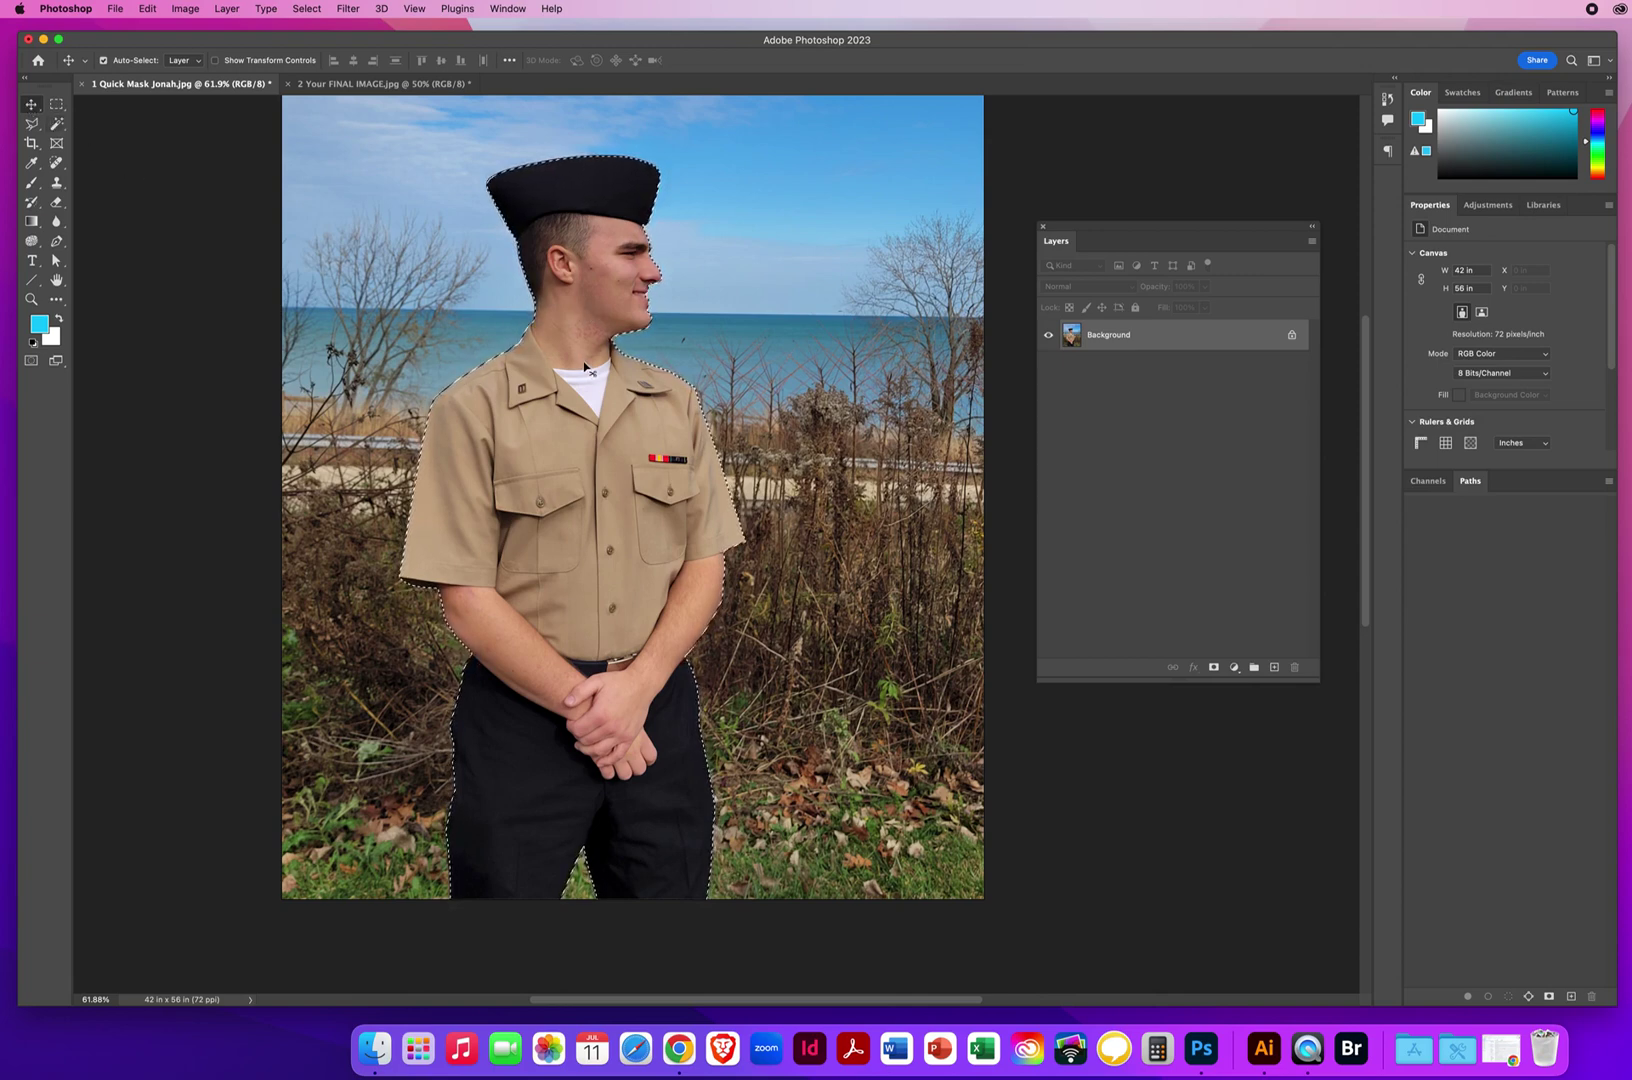
Drag the selected sailor into 2 Your FINAL IMAGE.jpg as Layer 1, positioned near the bottom.
{"action": "mouse_move", "coordinate": [584, 364]}
{"action": "left_mouse_down"}
{"action": "mouse_move", "coordinate": [561, 342]}
{"action": "mouse_move", "coordinate": [576, 350]}
{"action": "left_mouse_up"}
{"action": "left_click_drag", "start_coordinate": [589, 357], "coordinate": [352, 87]}
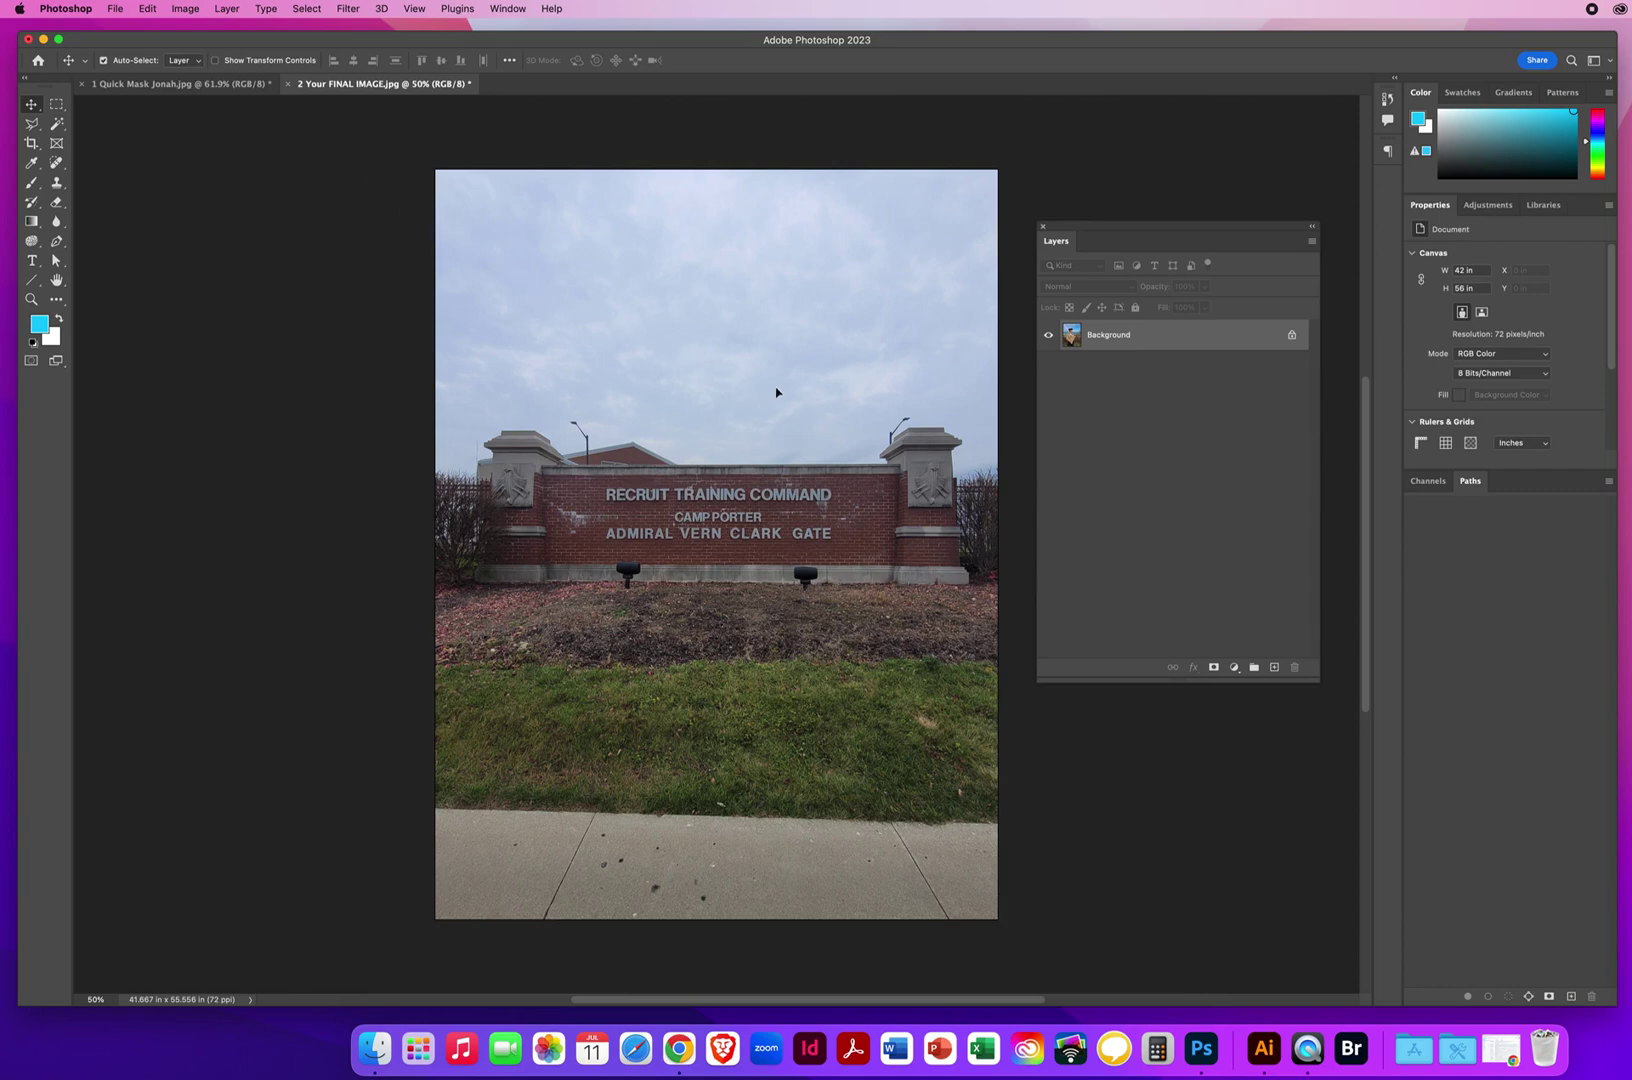
{"action": "left_click_drag", "start_coordinate": [760, 393], "coordinate": [761, 391]}
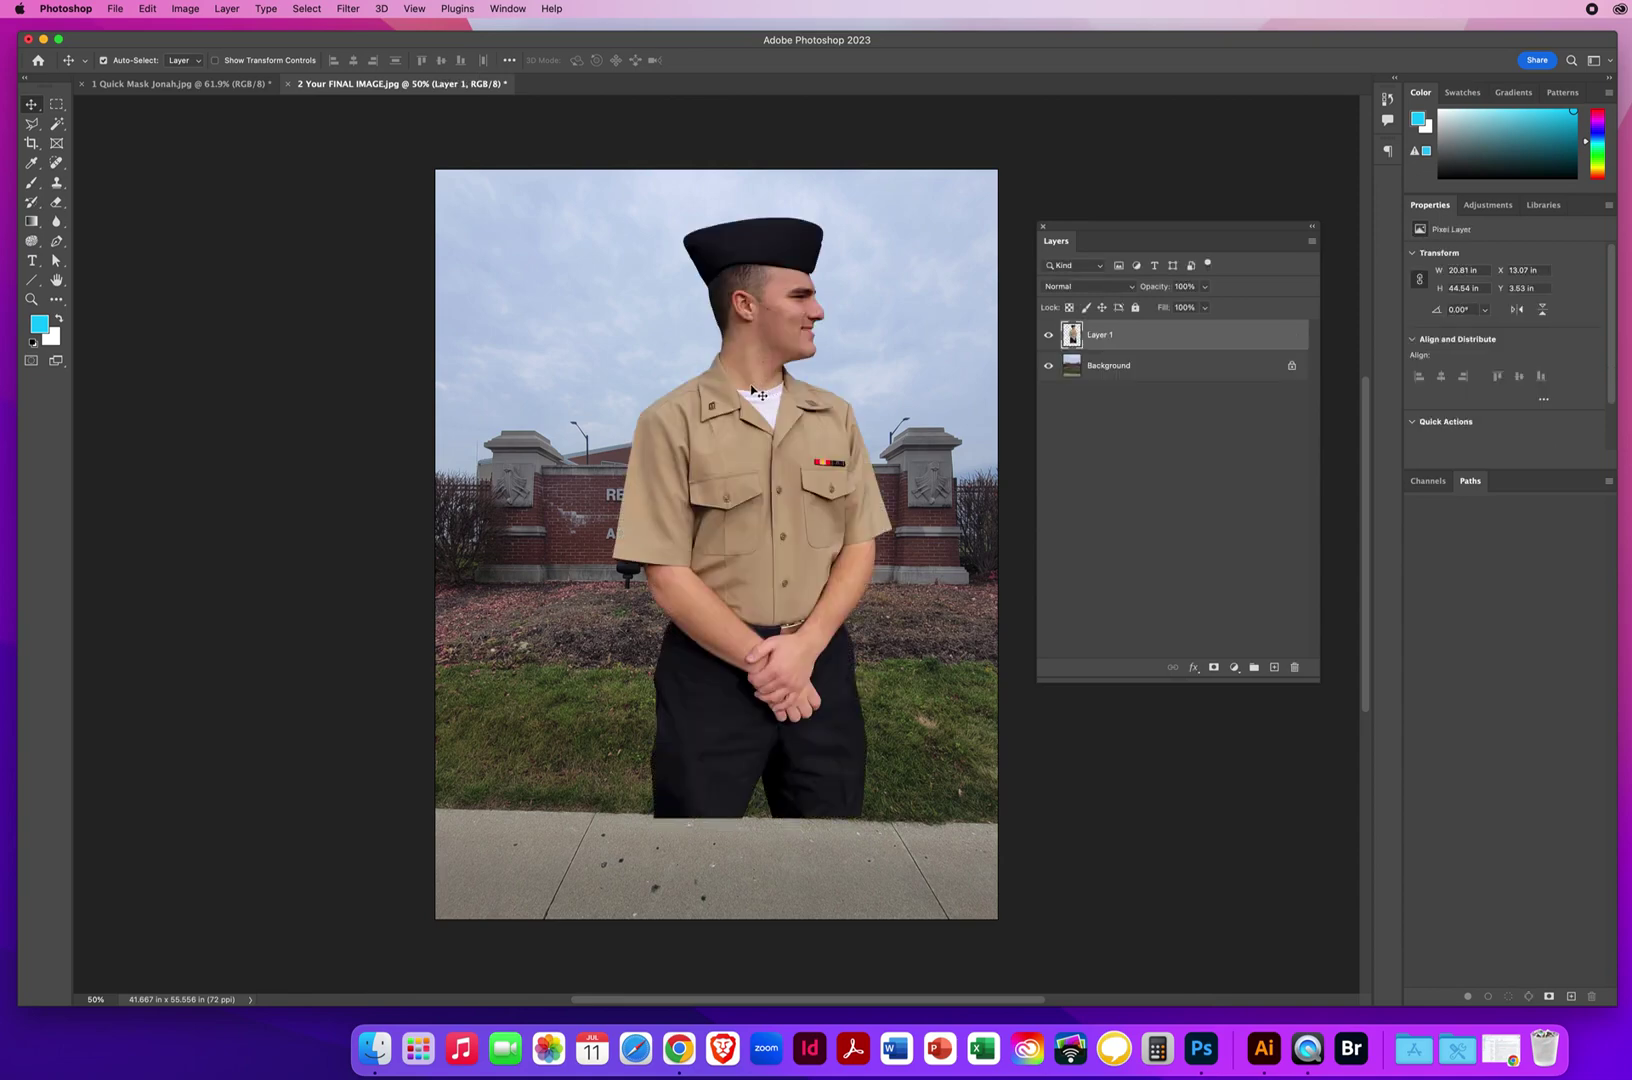
{"action": "left_click_drag", "start_coordinate": [1183, 337], "coordinate": [1293, 667]}
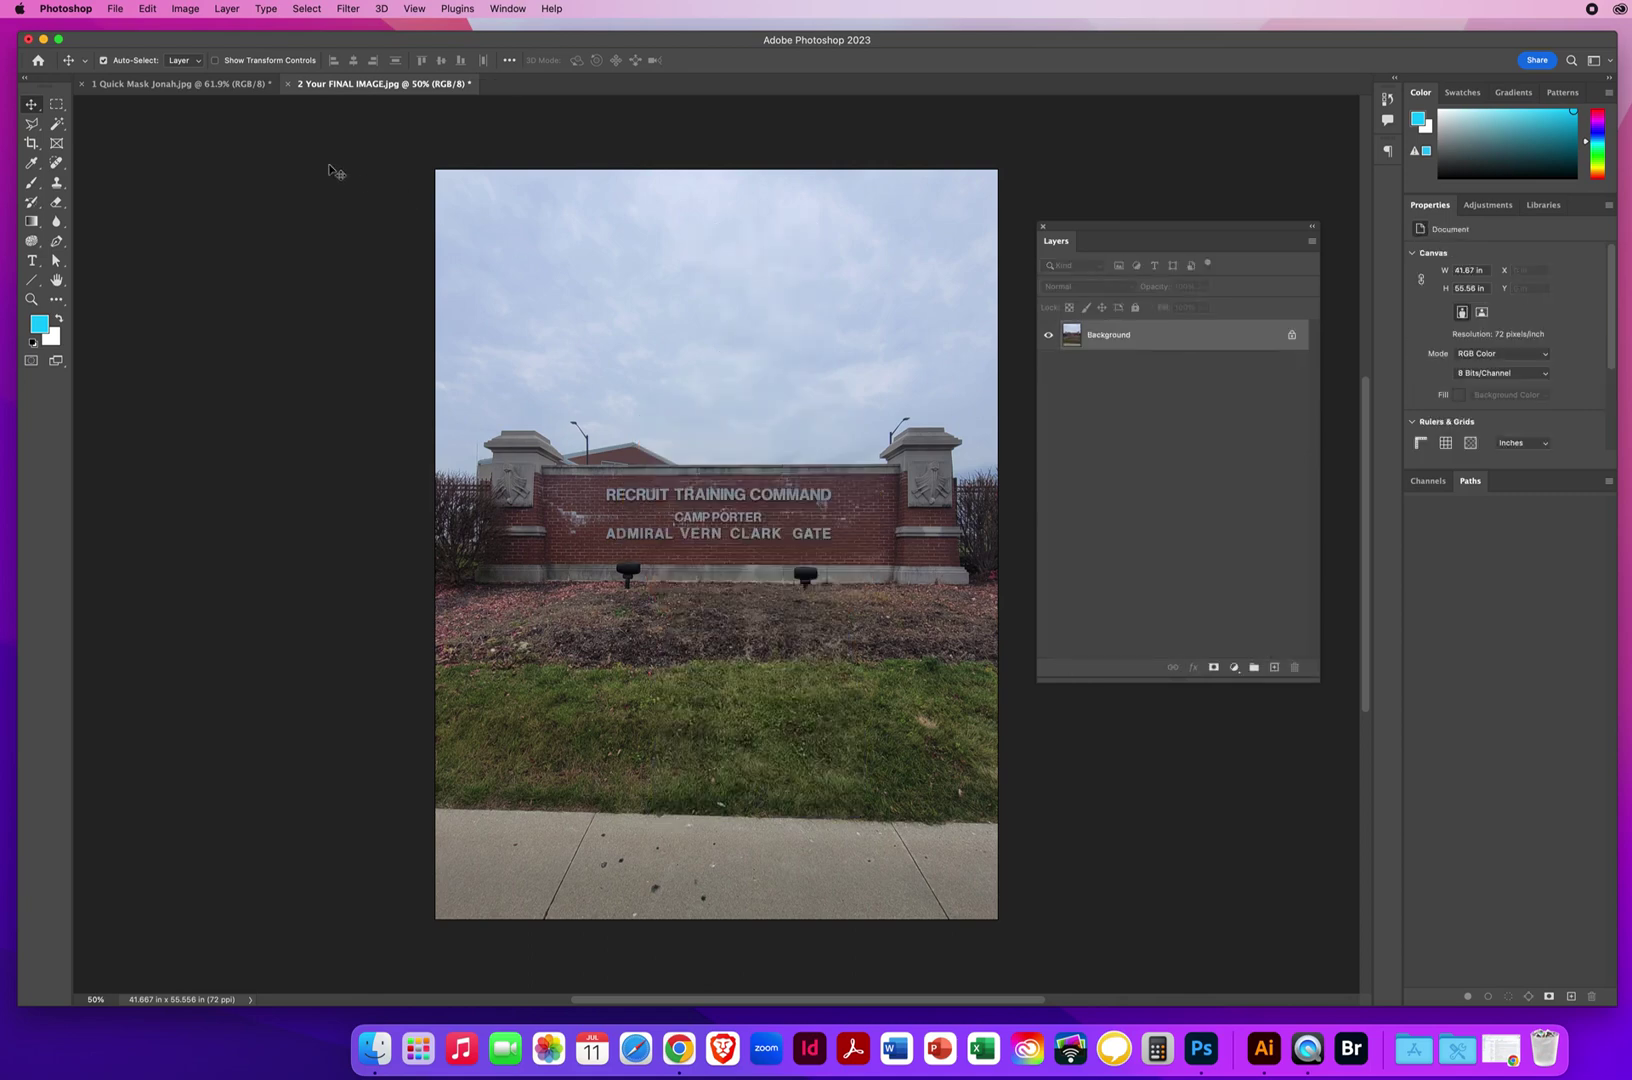
{"action": "left_click", "coordinate": [189, 90]}
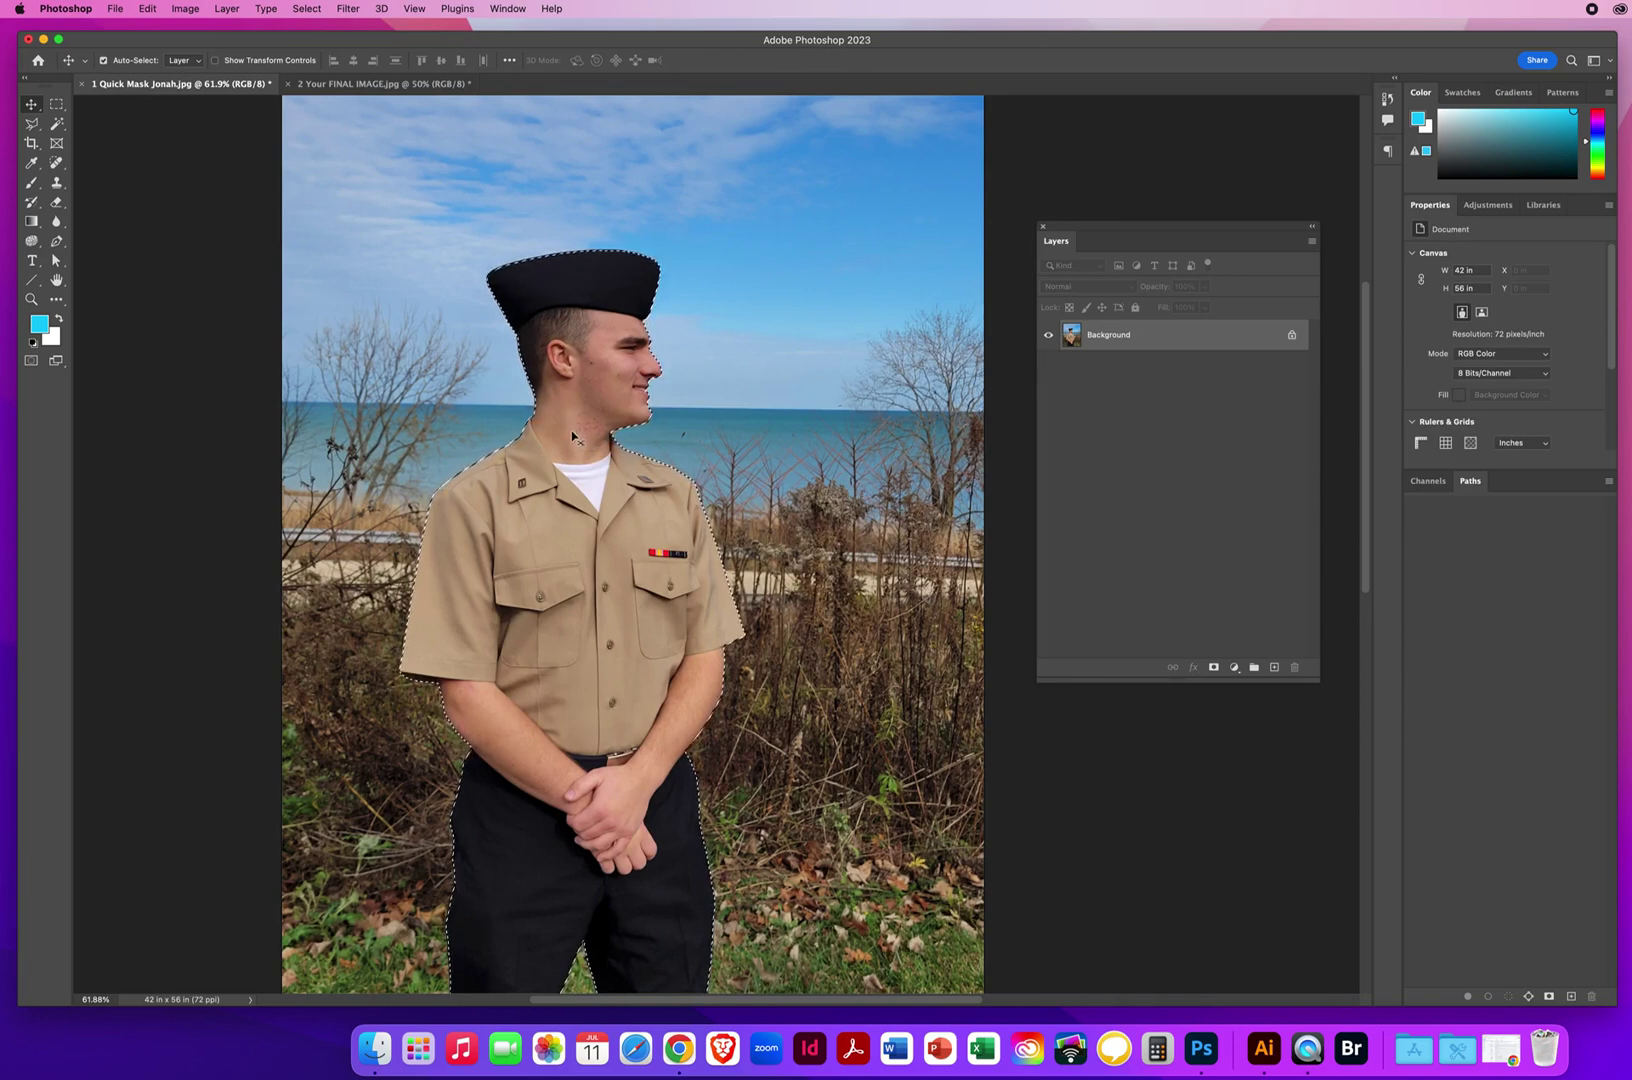
{"action": "left_click_drag", "start_coordinate": [573, 438], "coordinate": [333, 87]}
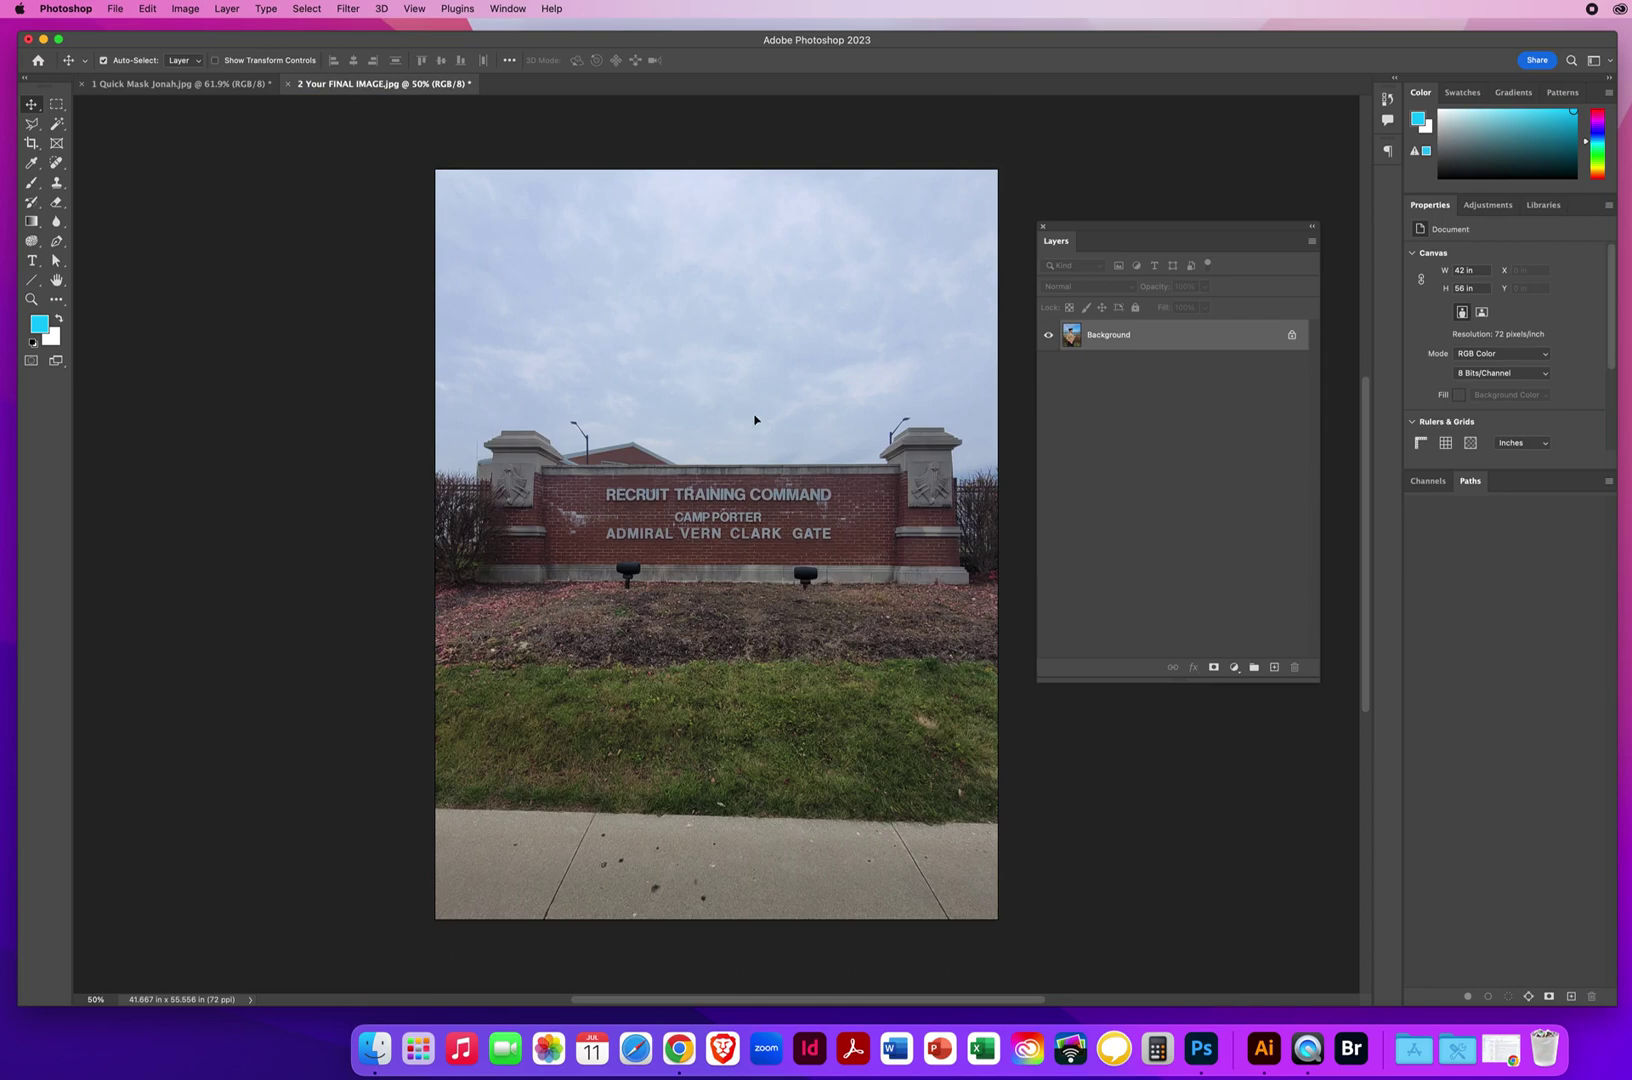
{"action": "left_click_drag", "start_coordinate": [755, 420], "coordinate": [762, 542]}
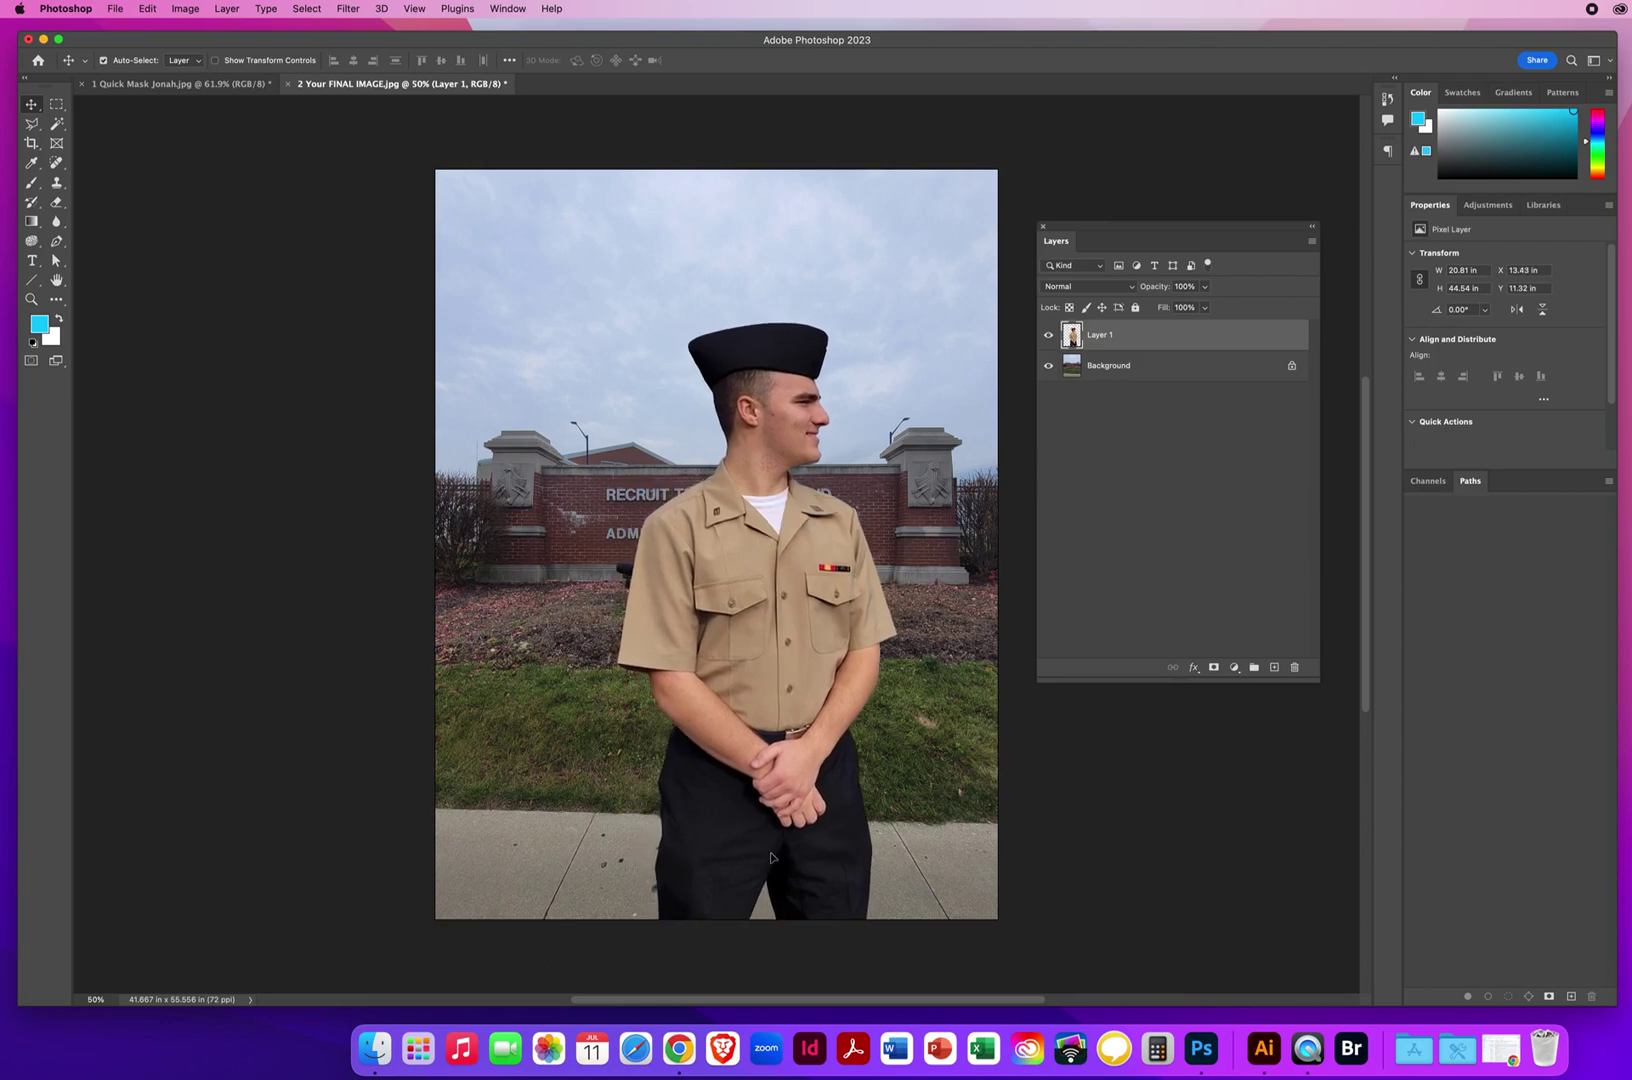
{"action": "mouse_move", "coordinate": [775, 858]}
{"action": "left_mouse_down"}
{"action": "mouse_move", "coordinate": [746, 746]}
{"action": "mouse_move", "coordinate": [757, 815]}
{"action": "mouse_move", "coordinate": [743, 817]}
{"action": "mouse_move", "coordinate": [762, 852]}
{"action": "left_mouse_up"}
Scale the sailor layer to about 120% with Cmd+T, shift it left and slightly lower, and commit.
{"action": "key", "text": "super"}
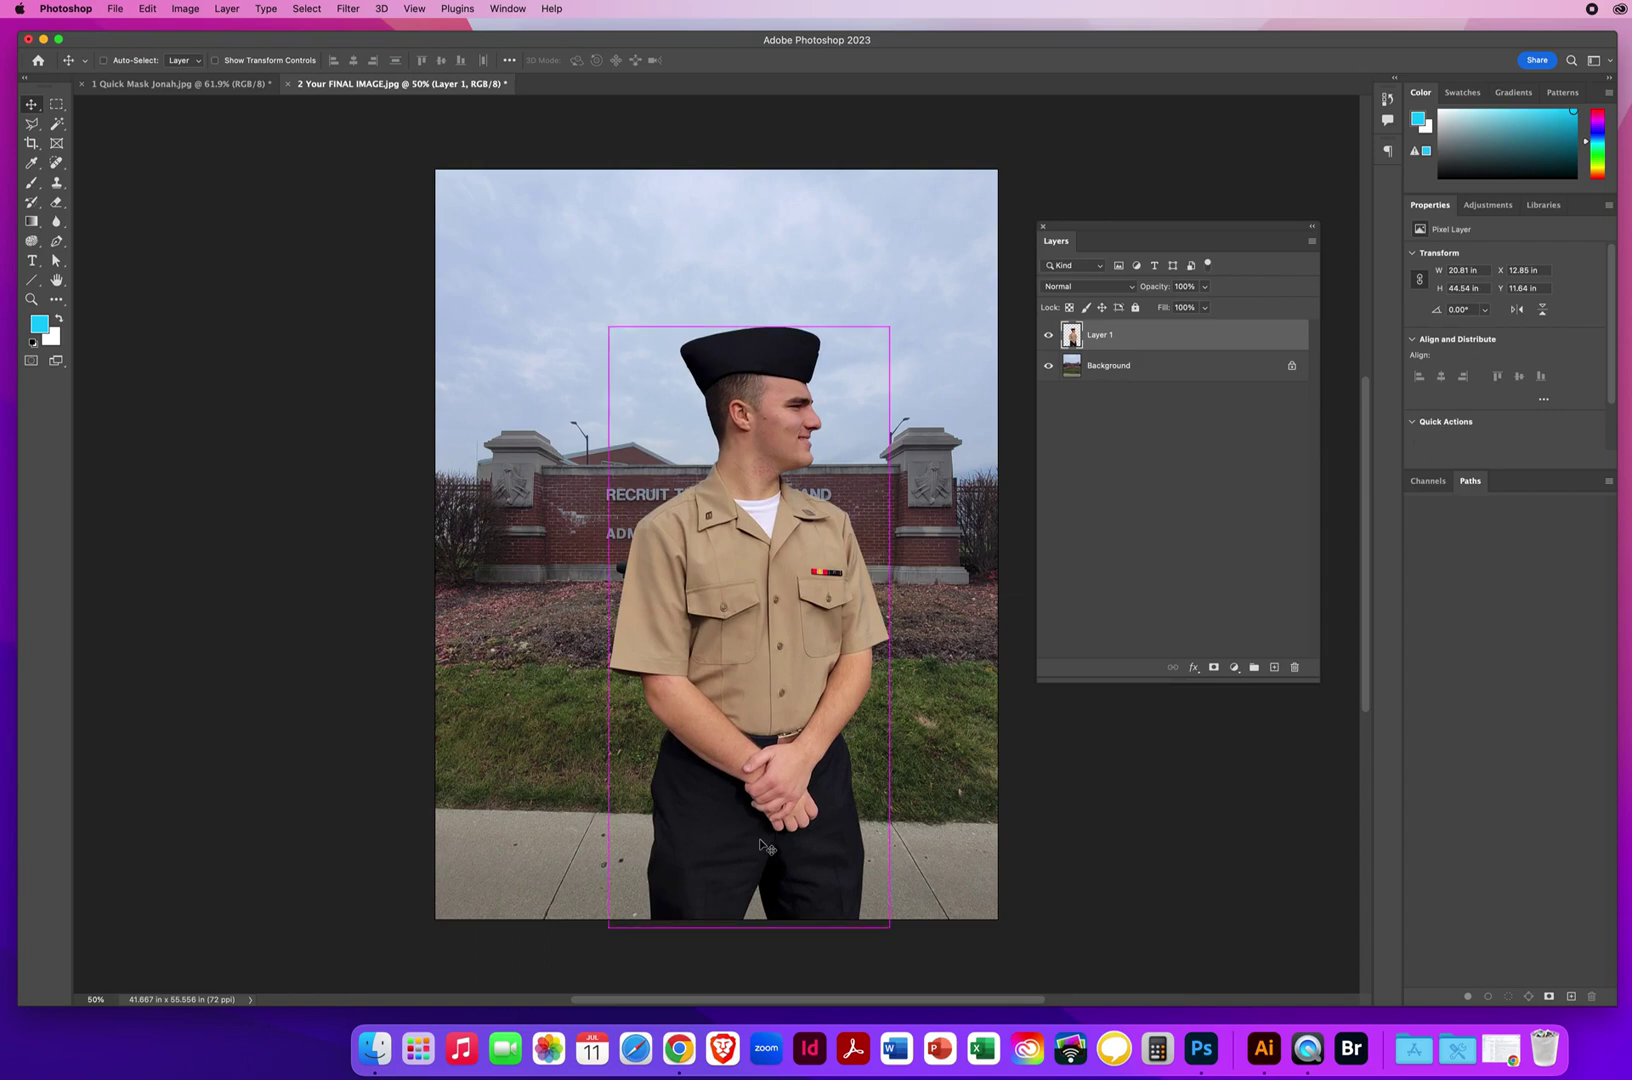
{"action": "key", "text": "super+t"}
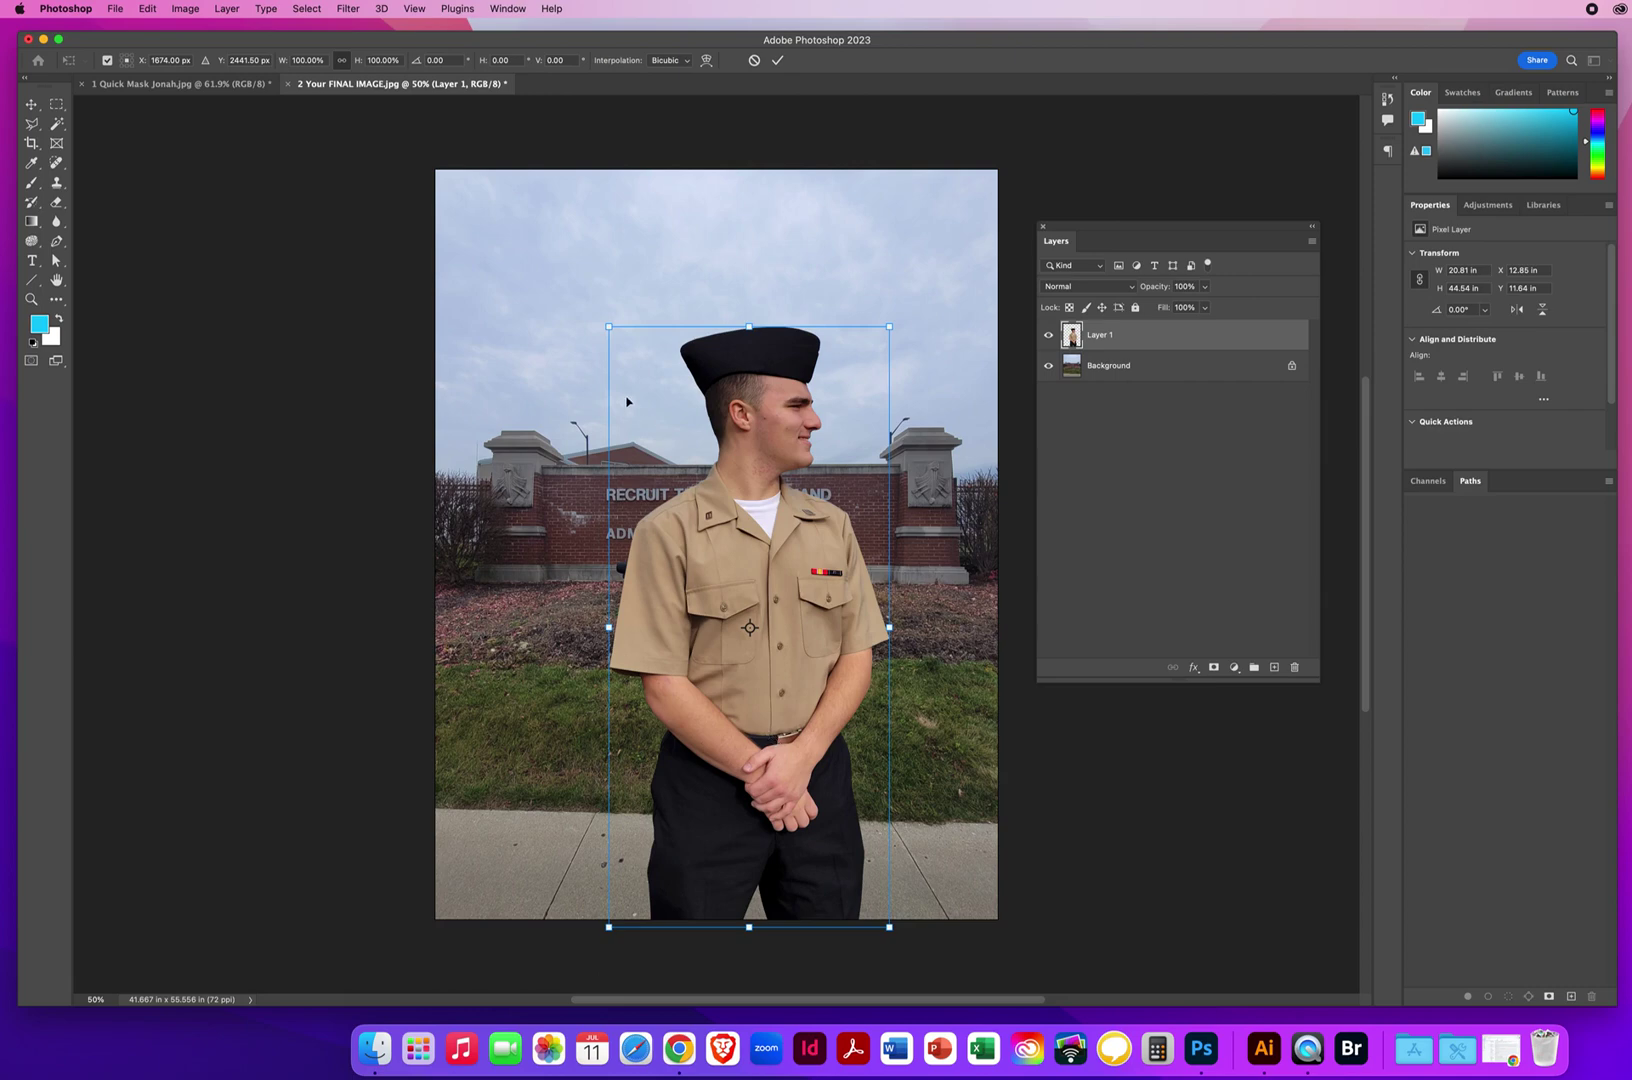
{"action": "left_click_drag", "start_coordinate": [608, 325], "coordinate": [470, 240]}
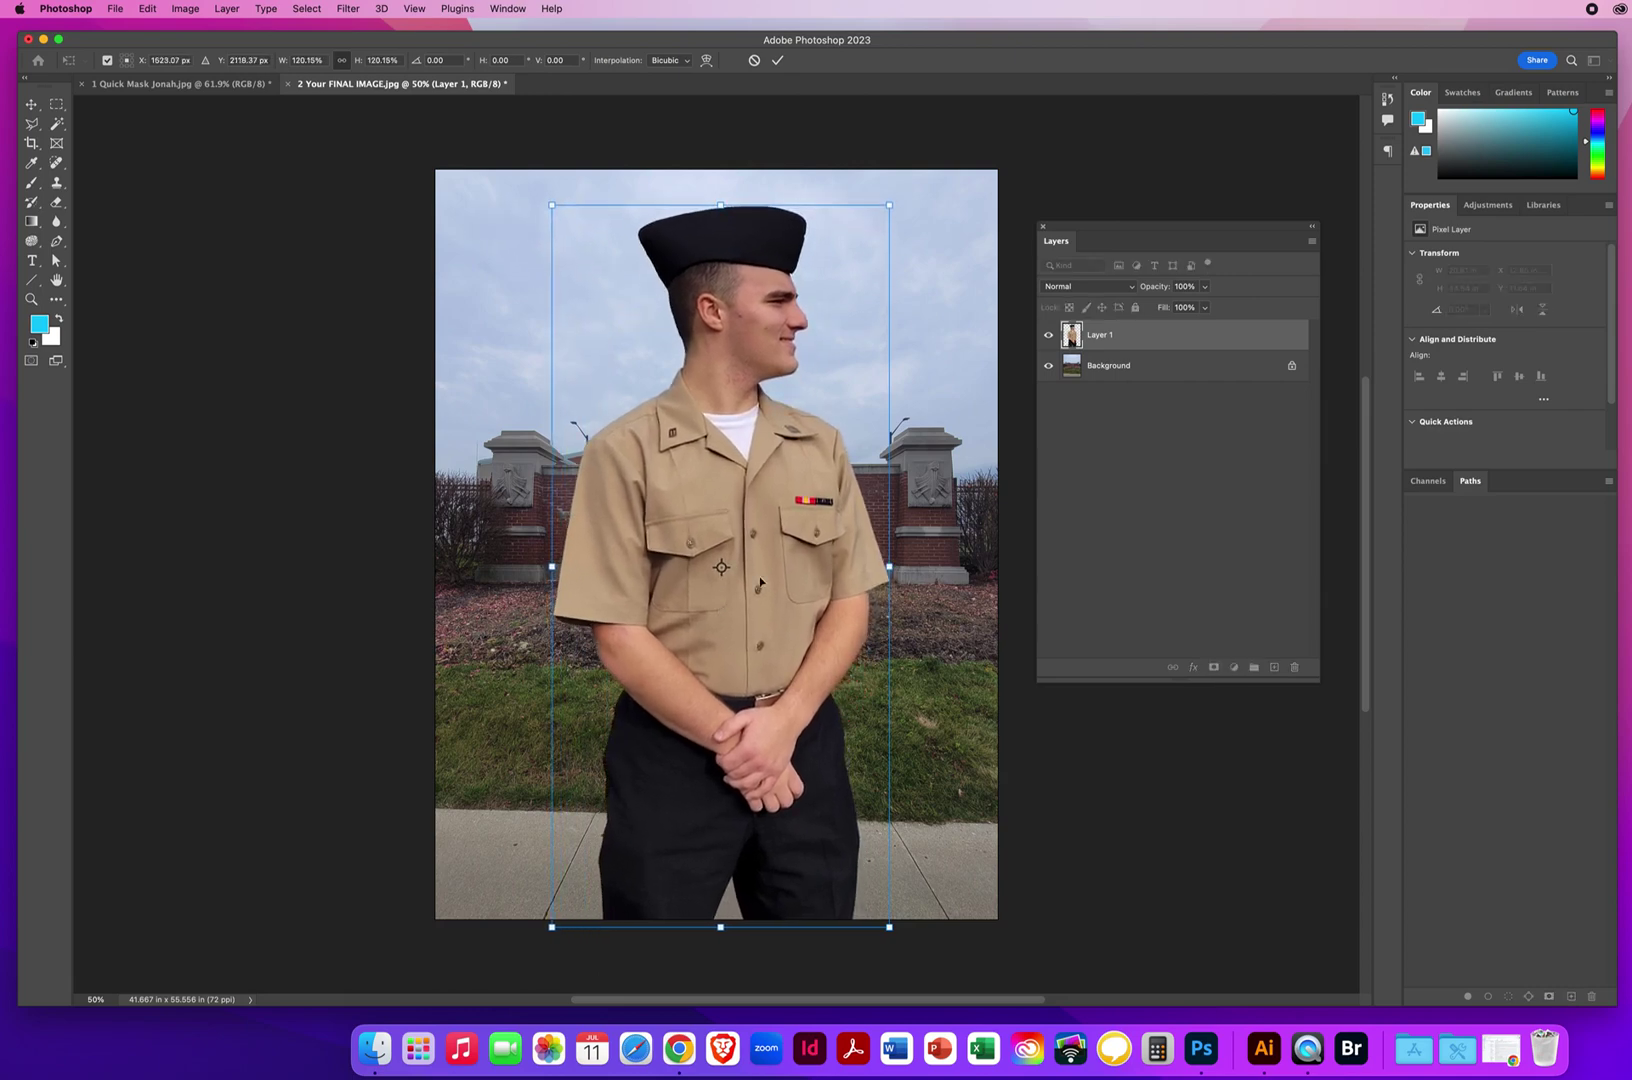
{"action": "left_click_drag", "start_coordinate": [784, 587], "coordinate": [706, 578]}
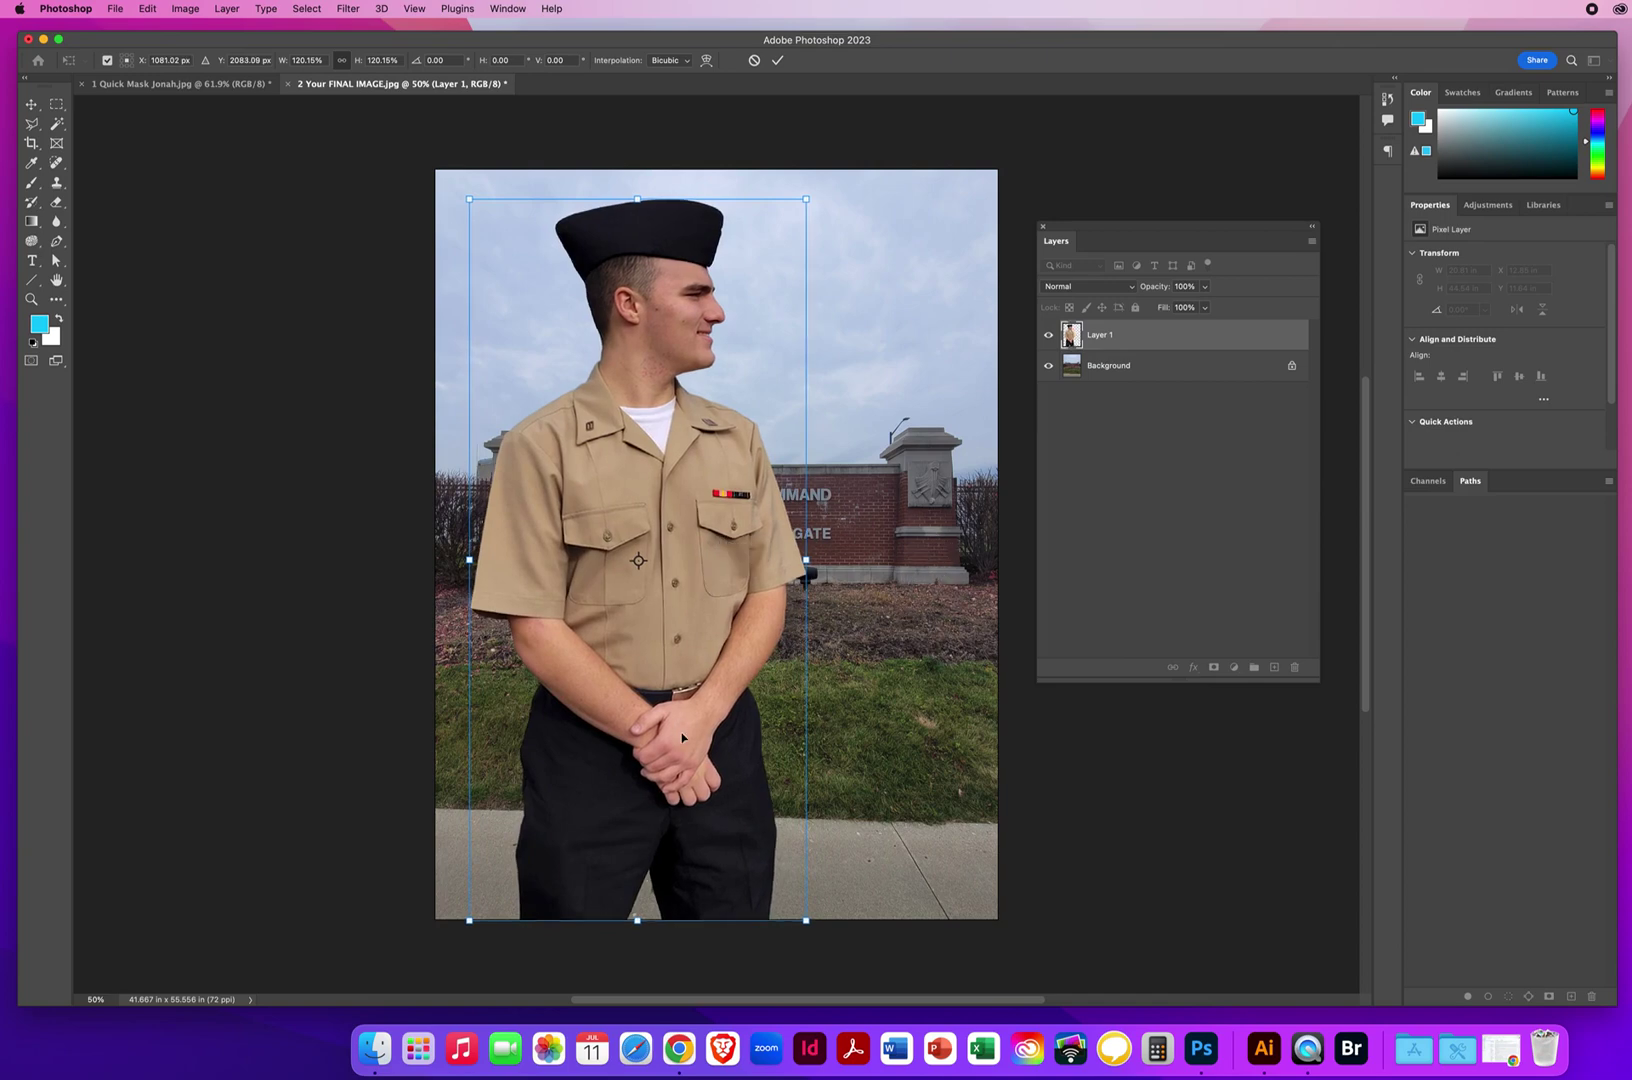
{"action": "left_click_drag", "start_coordinate": [612, 763], "coordinate": [609, 762]}
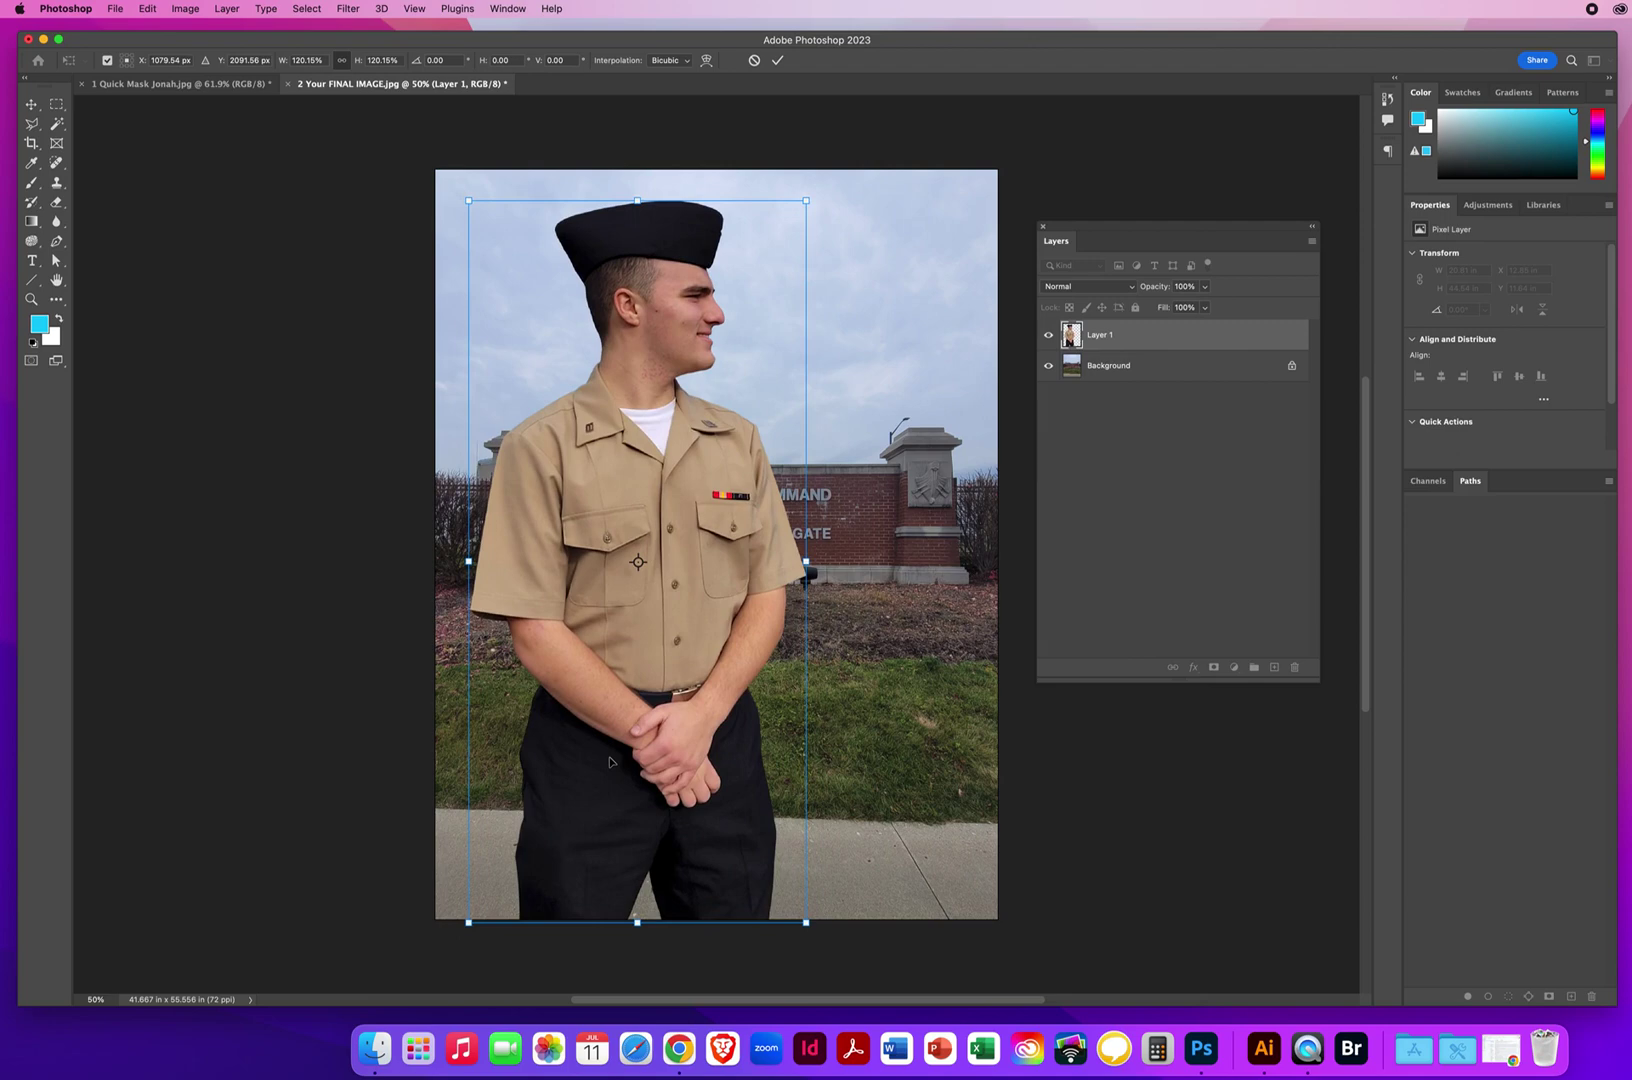
{"action": "key", "text": "Return"}
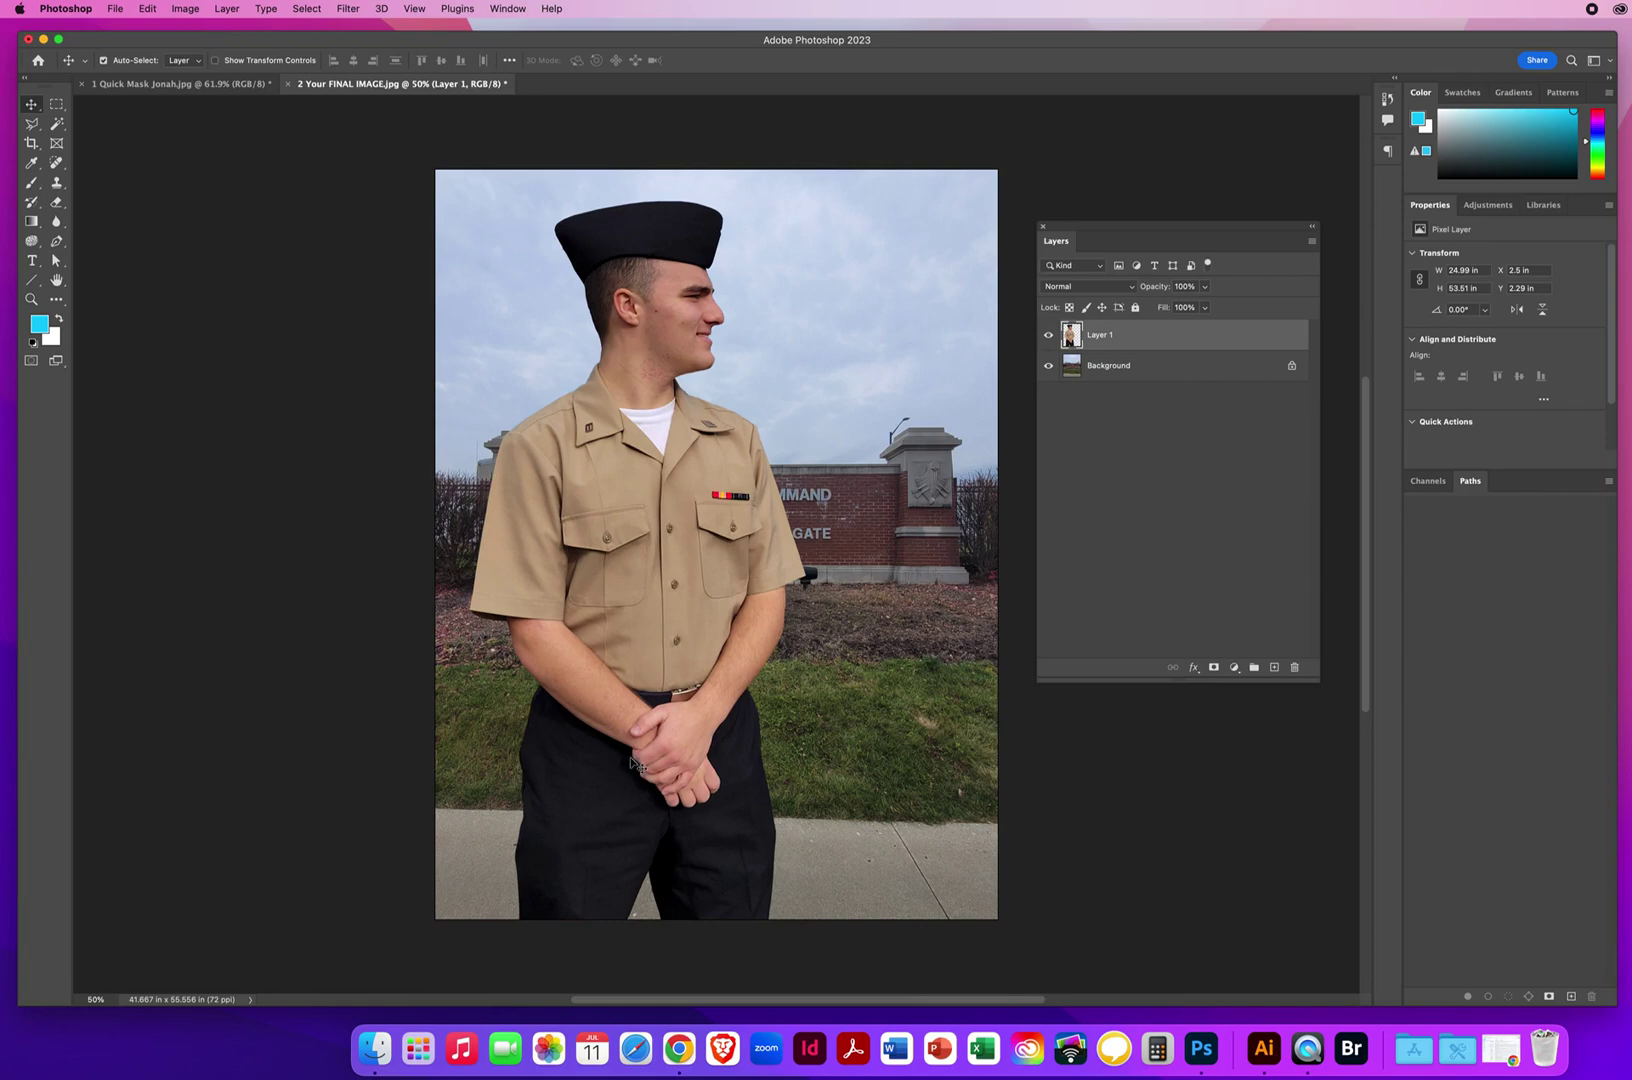
Apply a 14.8-pixel Gaussian Blur to the gate Background layer.
{"action": "left_click", "coordinate": [1097, 370]}
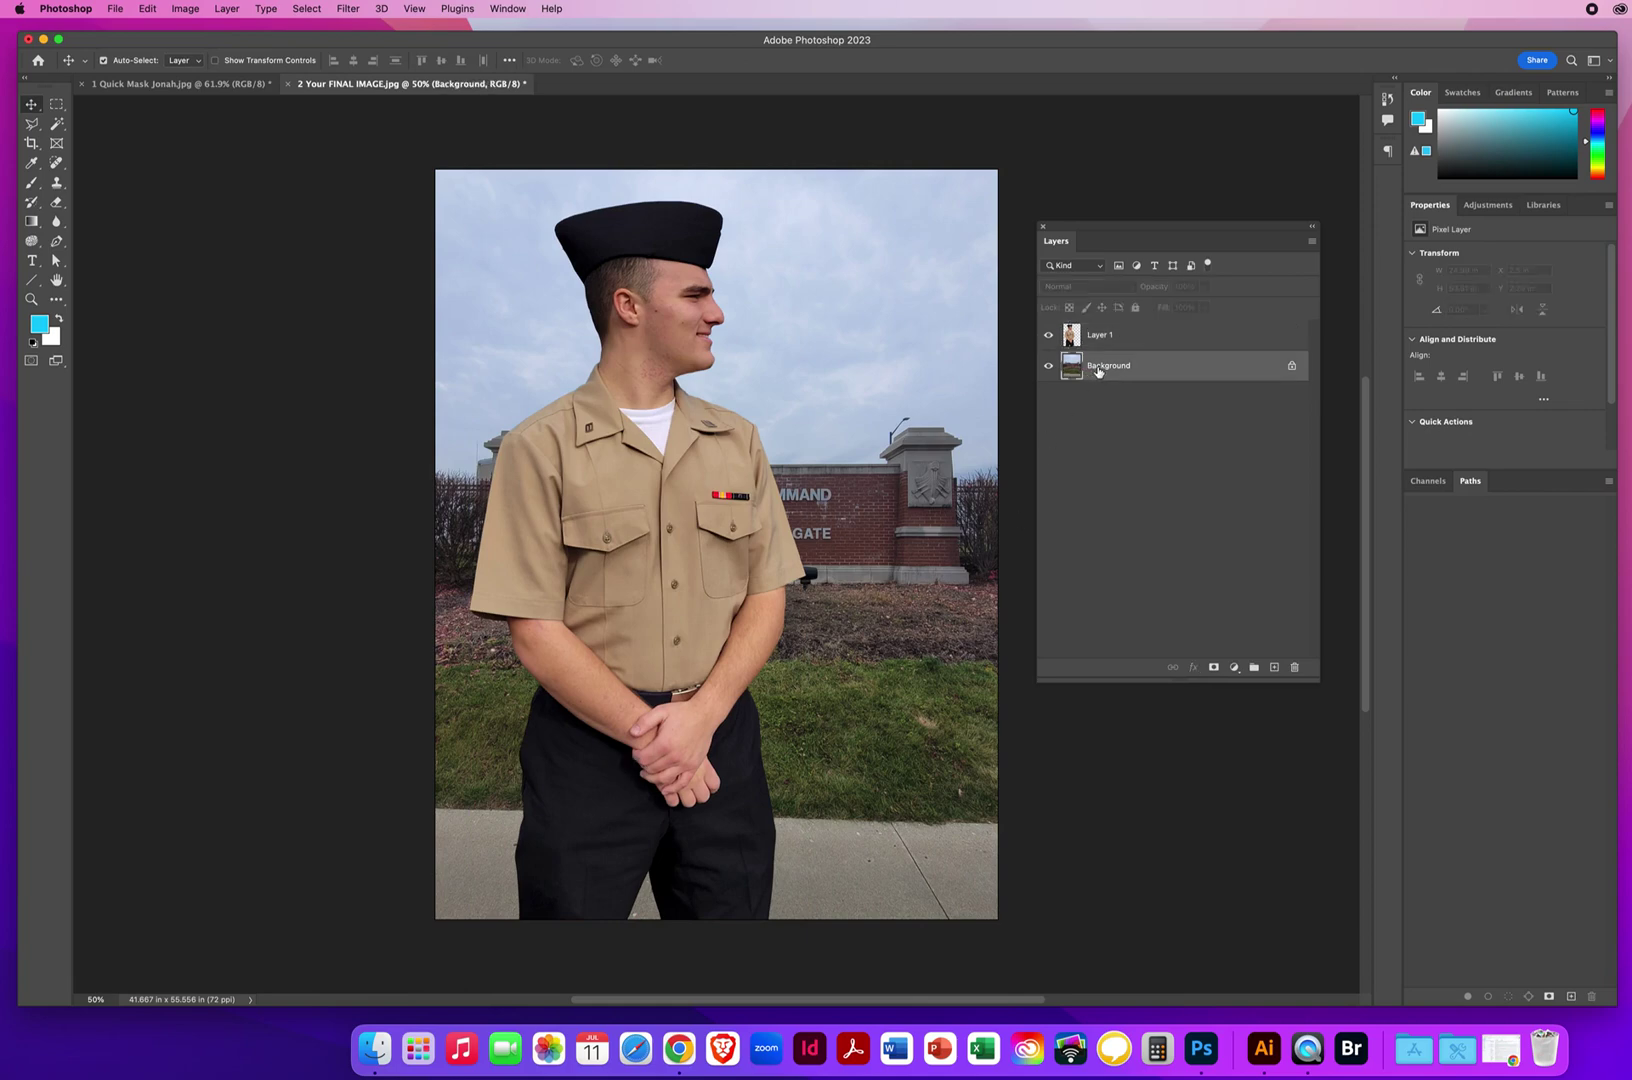
{"action": "left_click", "coordinate": [348, 9]}
{"action": "mouse_move", "coordinate": [362, 218]}
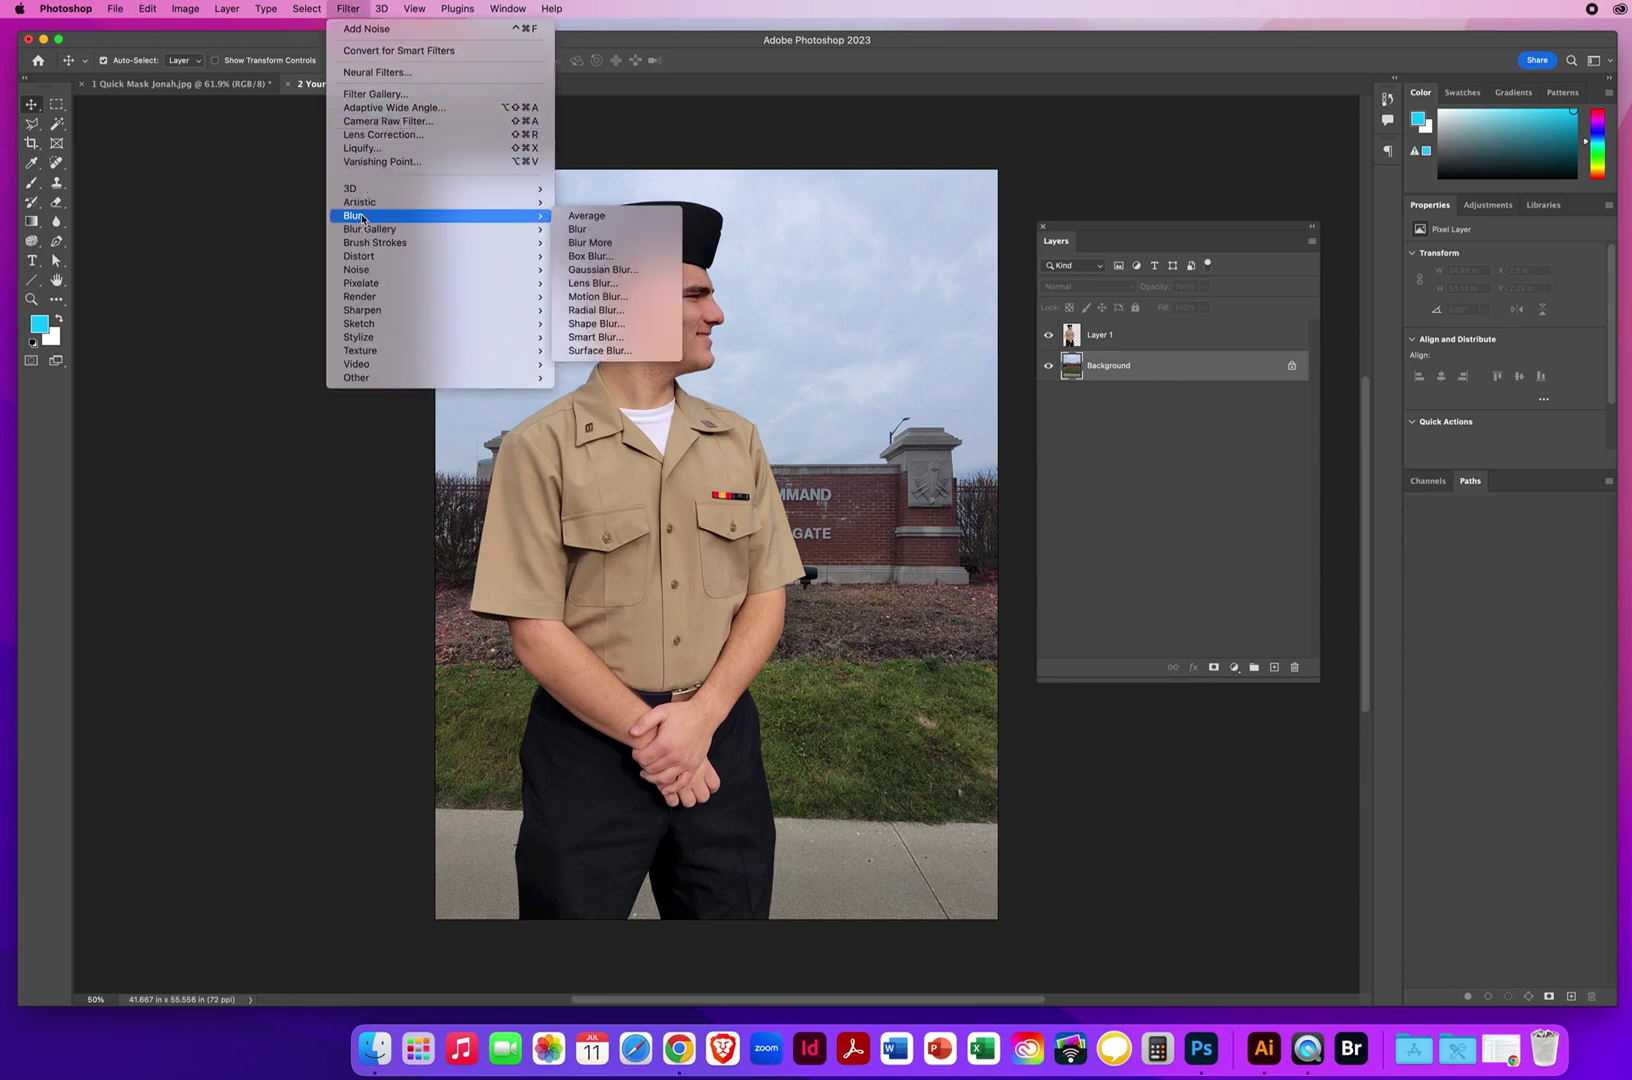
{"action": "left_click", "coordinate": [603, 270]}
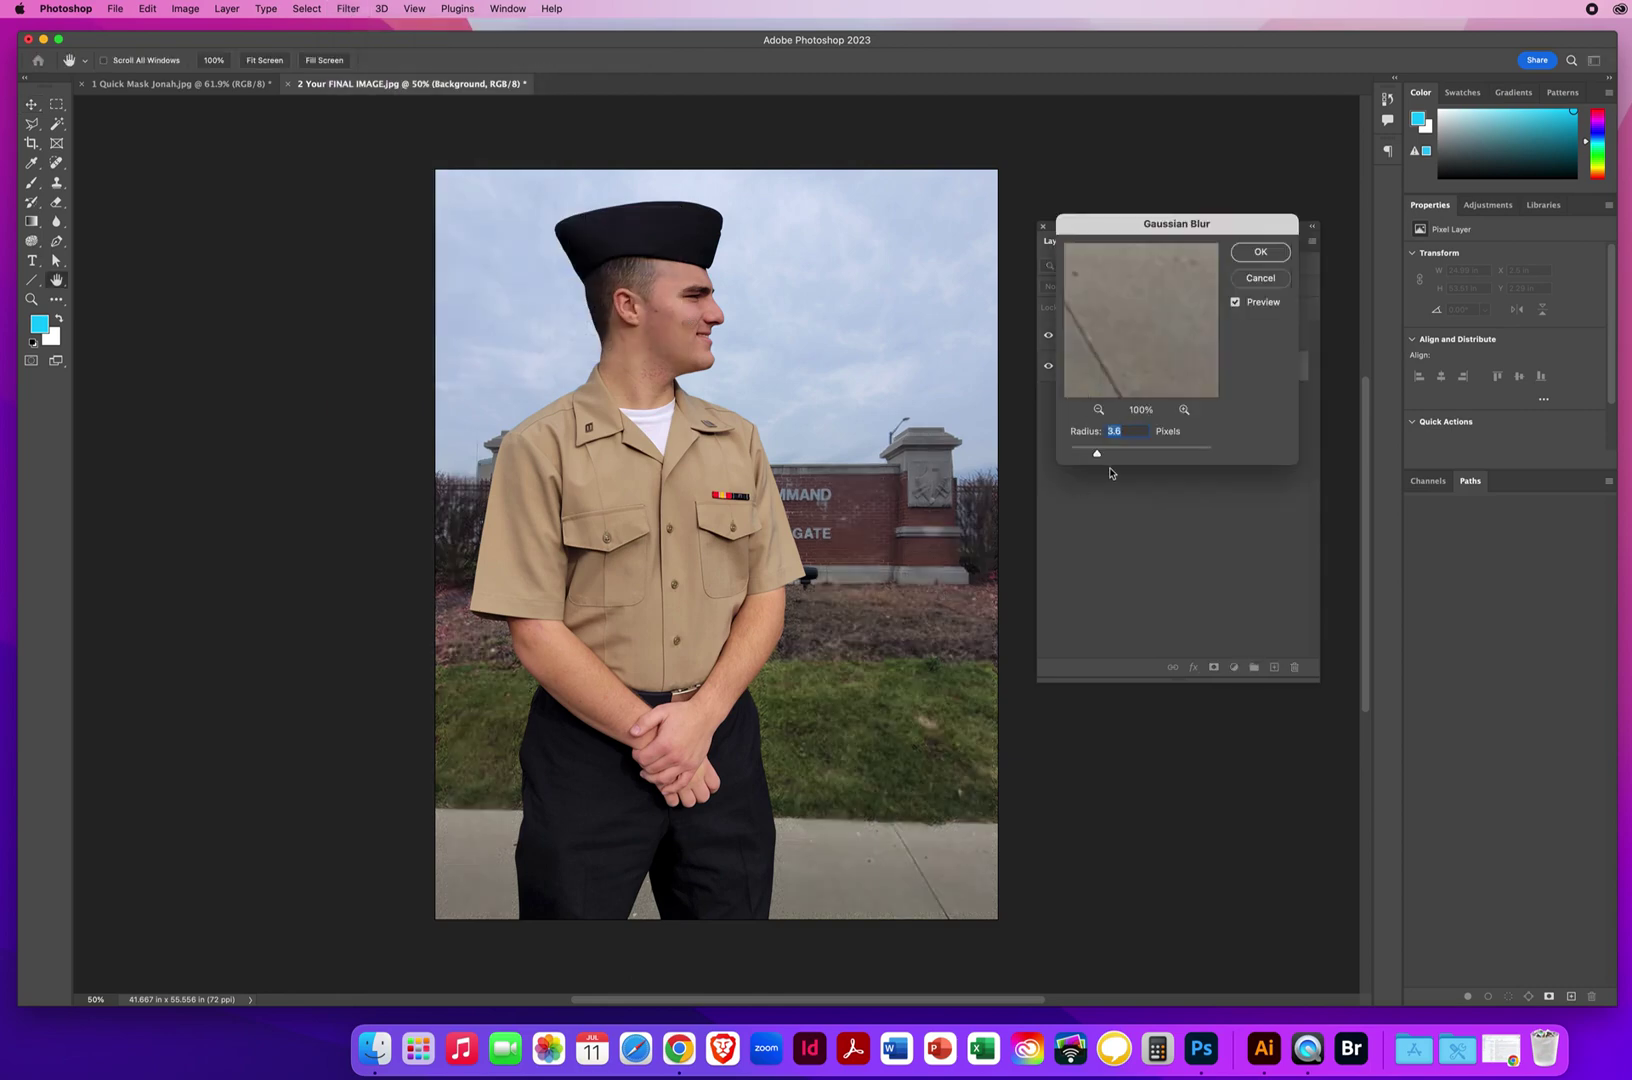
{"action": "left_click_drag", "start_coordinate": [1097, 456], "coordinate": [1130, 457]}
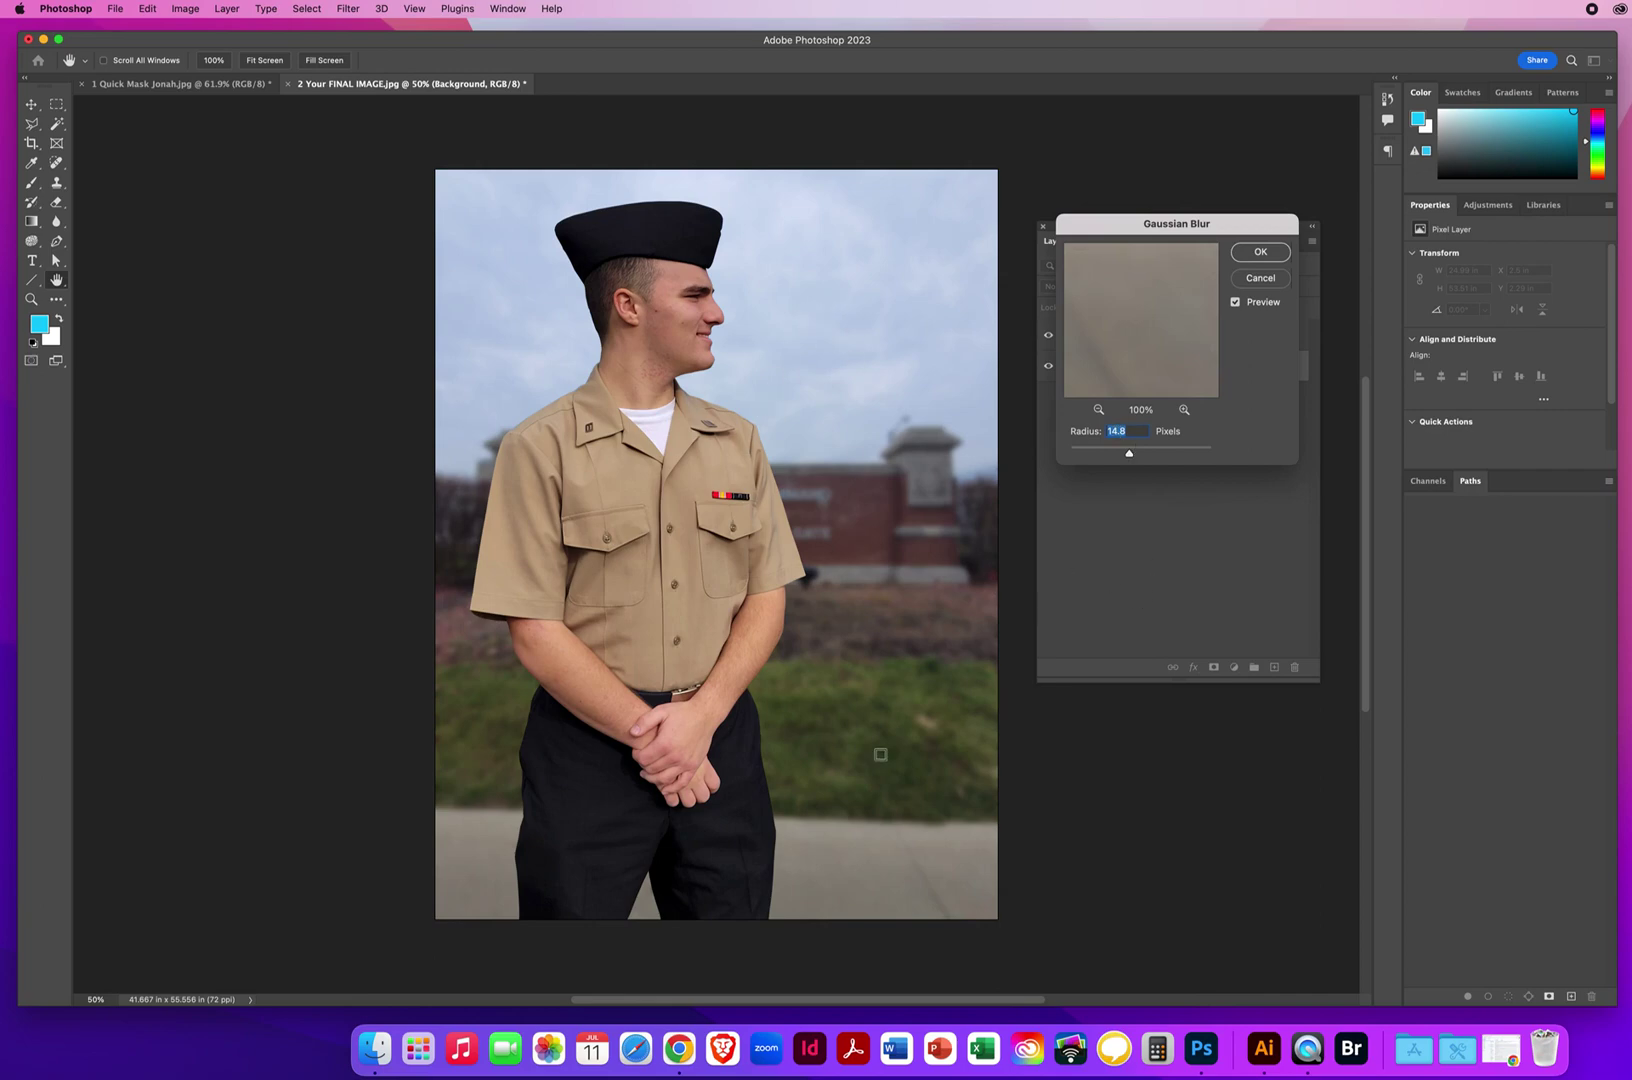
{"action": "left_click", "coordinate": [1257, 253]}
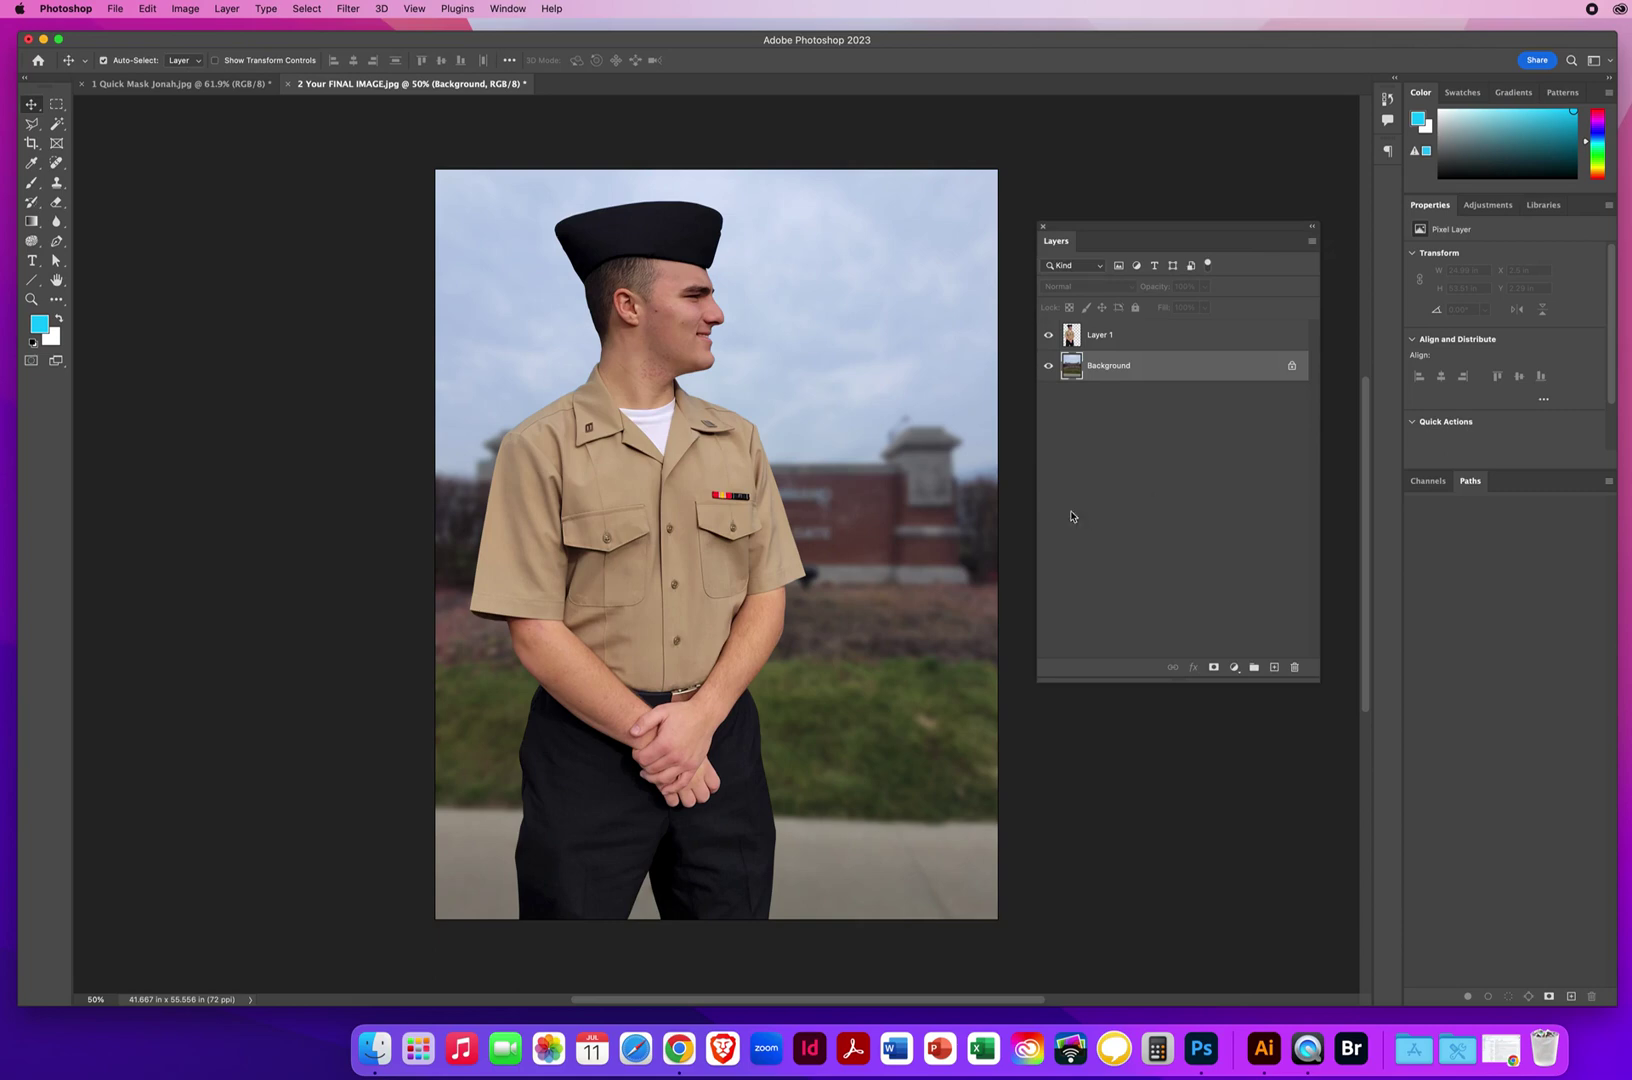
Close the Quick Mask Jonah sailor photo without saving changes.
{"action": "left_click", "coordinate": [113, 88]}
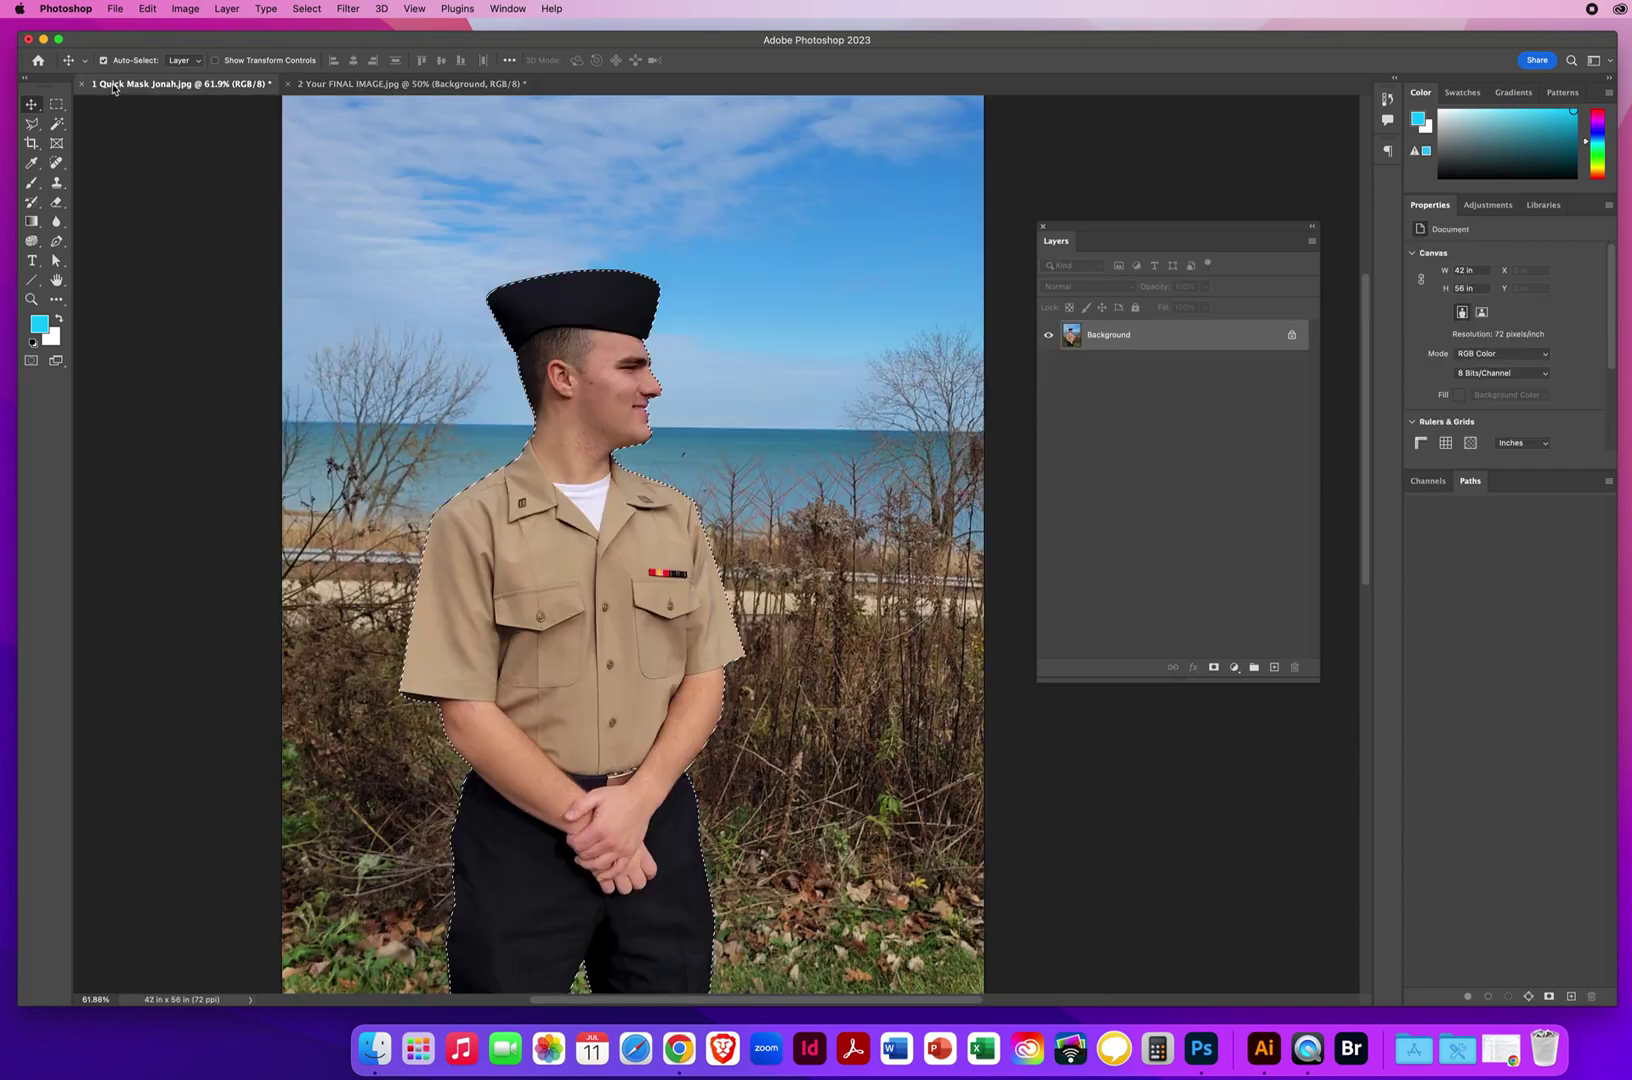
{"action": "key", "text": "super+w"}
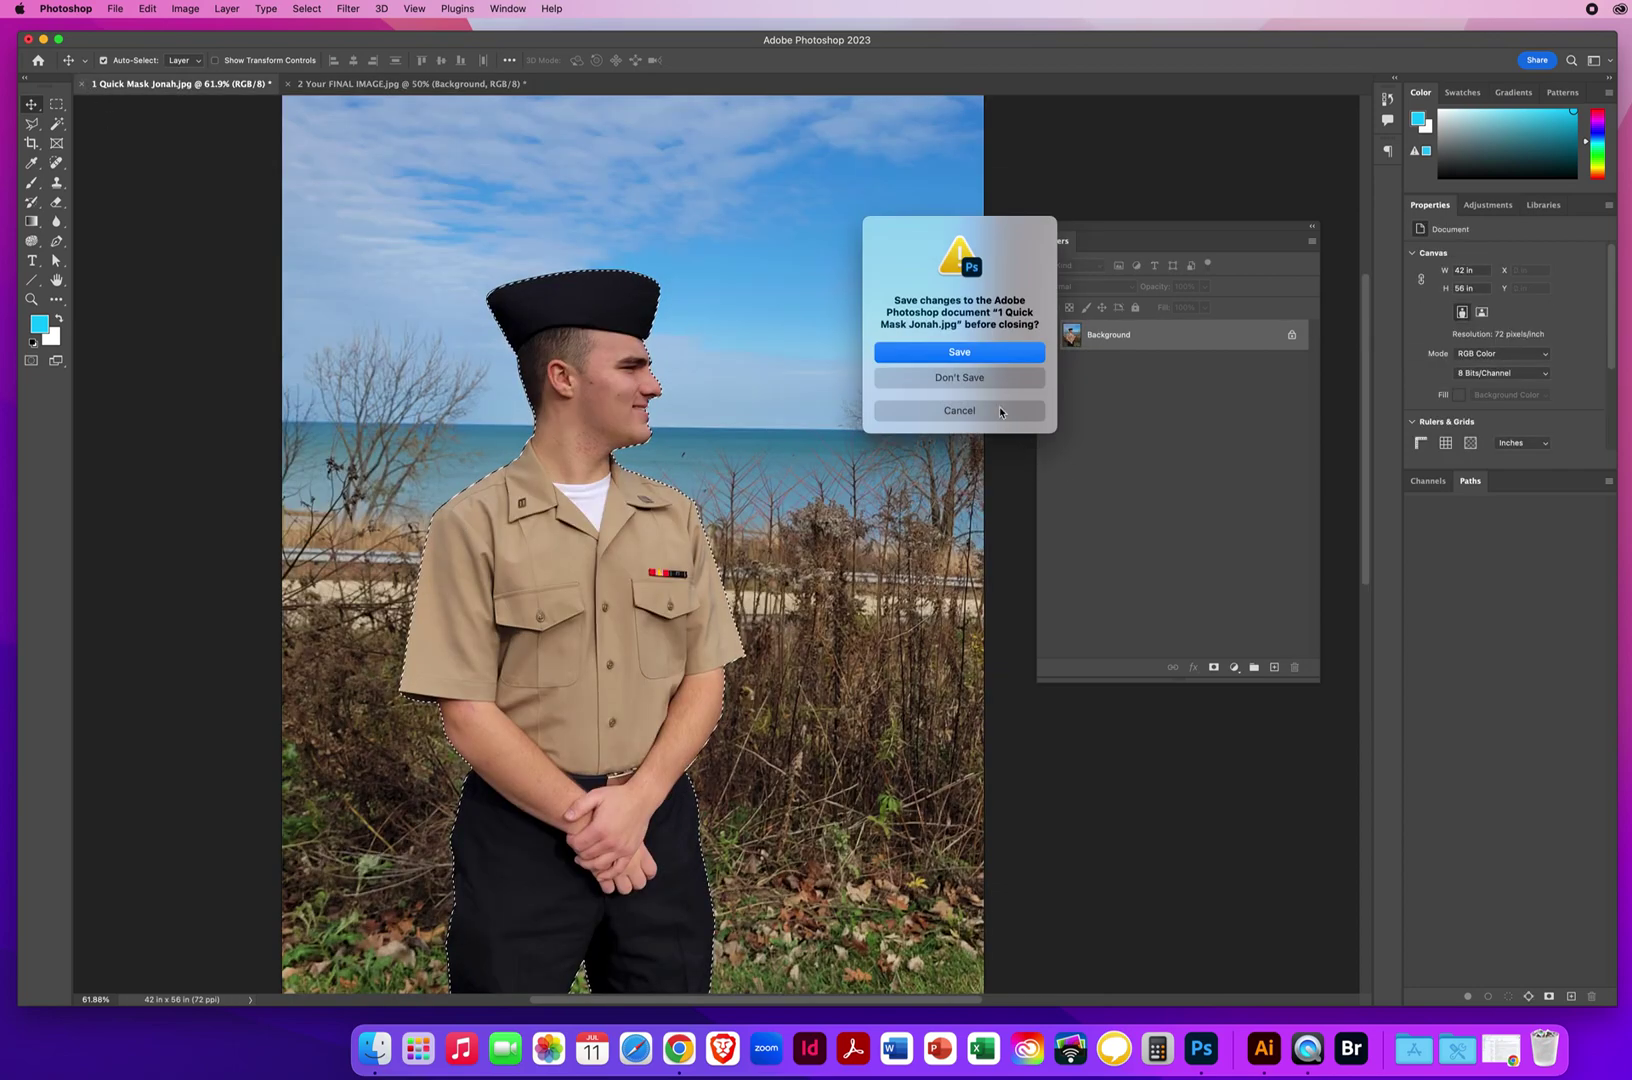
{"action": "left_click", "coordinate": [909, 378]}
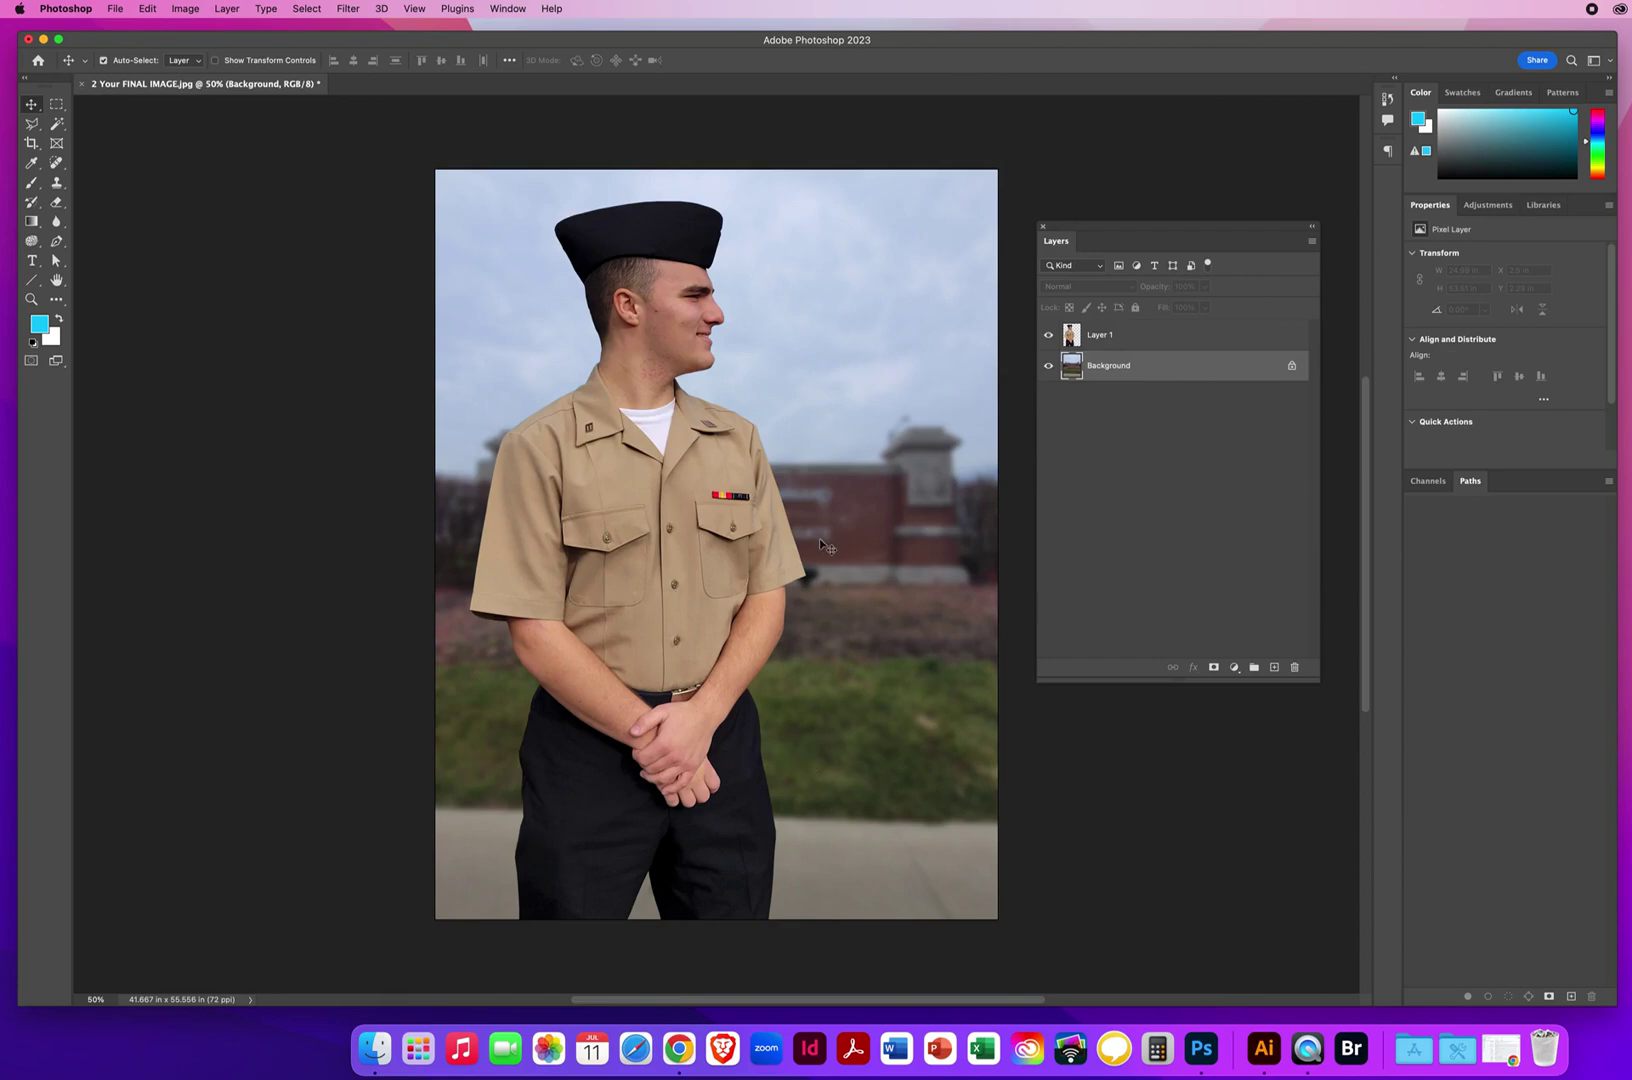
Save a JPEG copy to the Desktop, named with the student's name plus 'QuickMask', at quality 8 (High).
{"action": "left_click", "coordinate": [114, 8]}
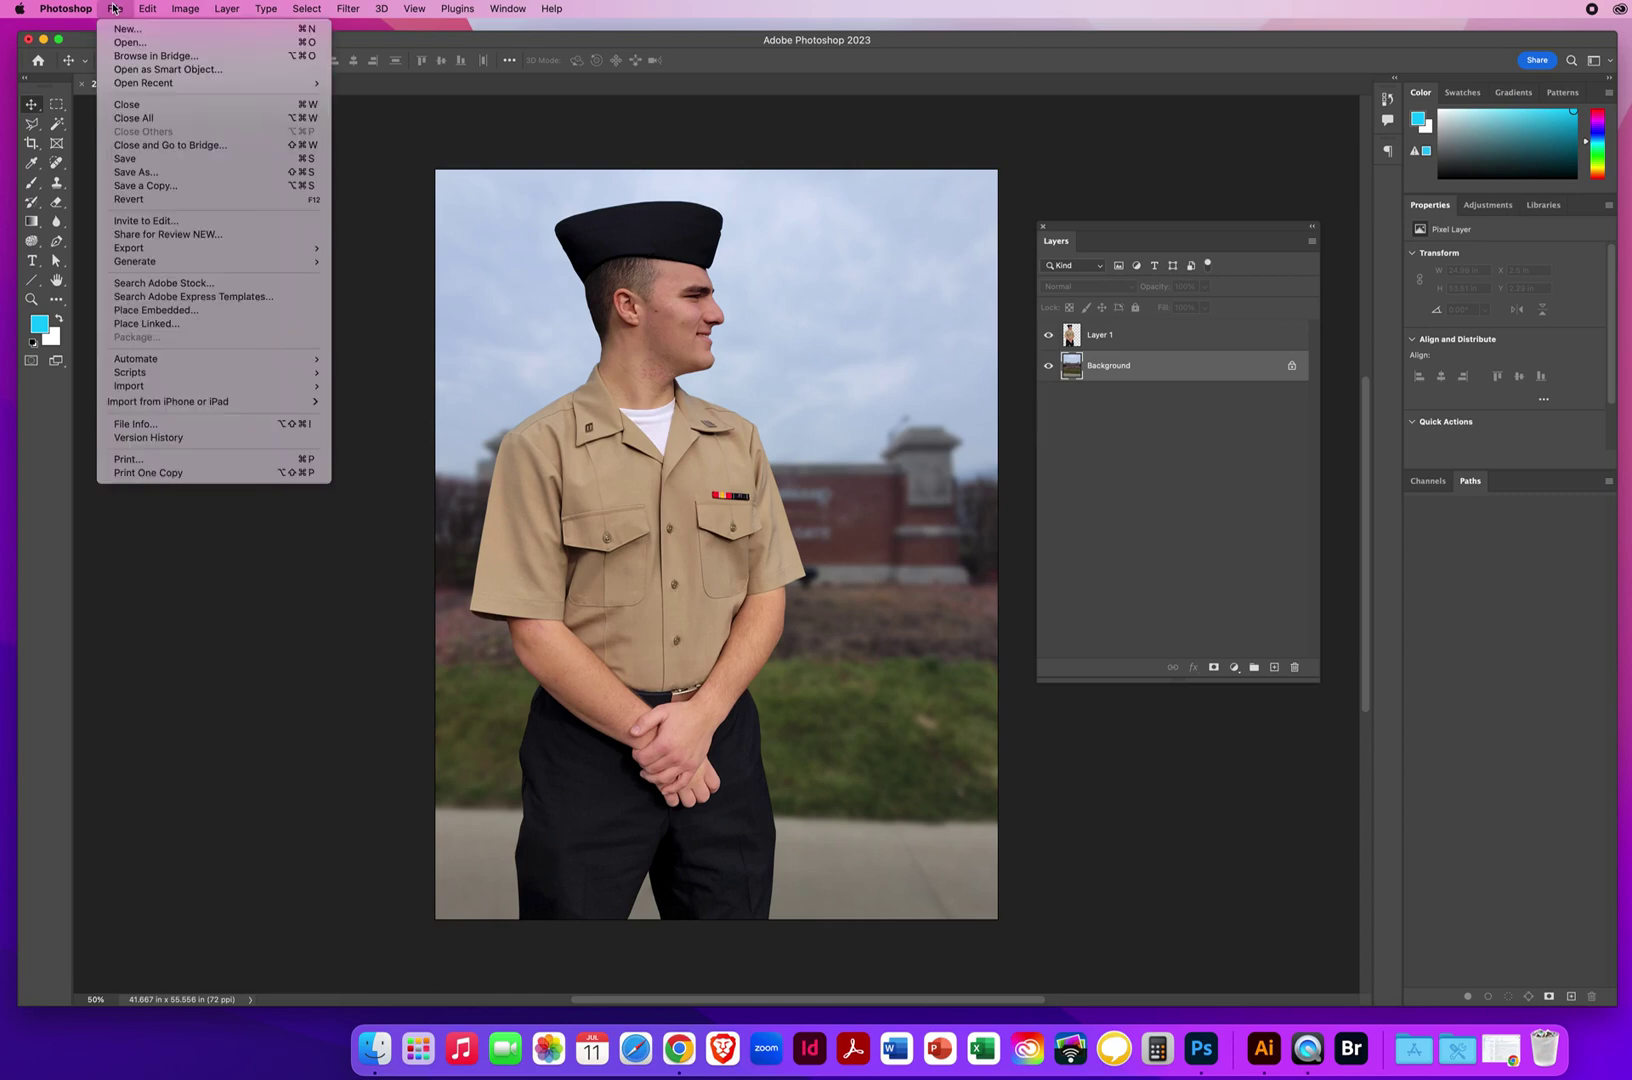
{"action": "left_click", "coordinate": [131, 187]}
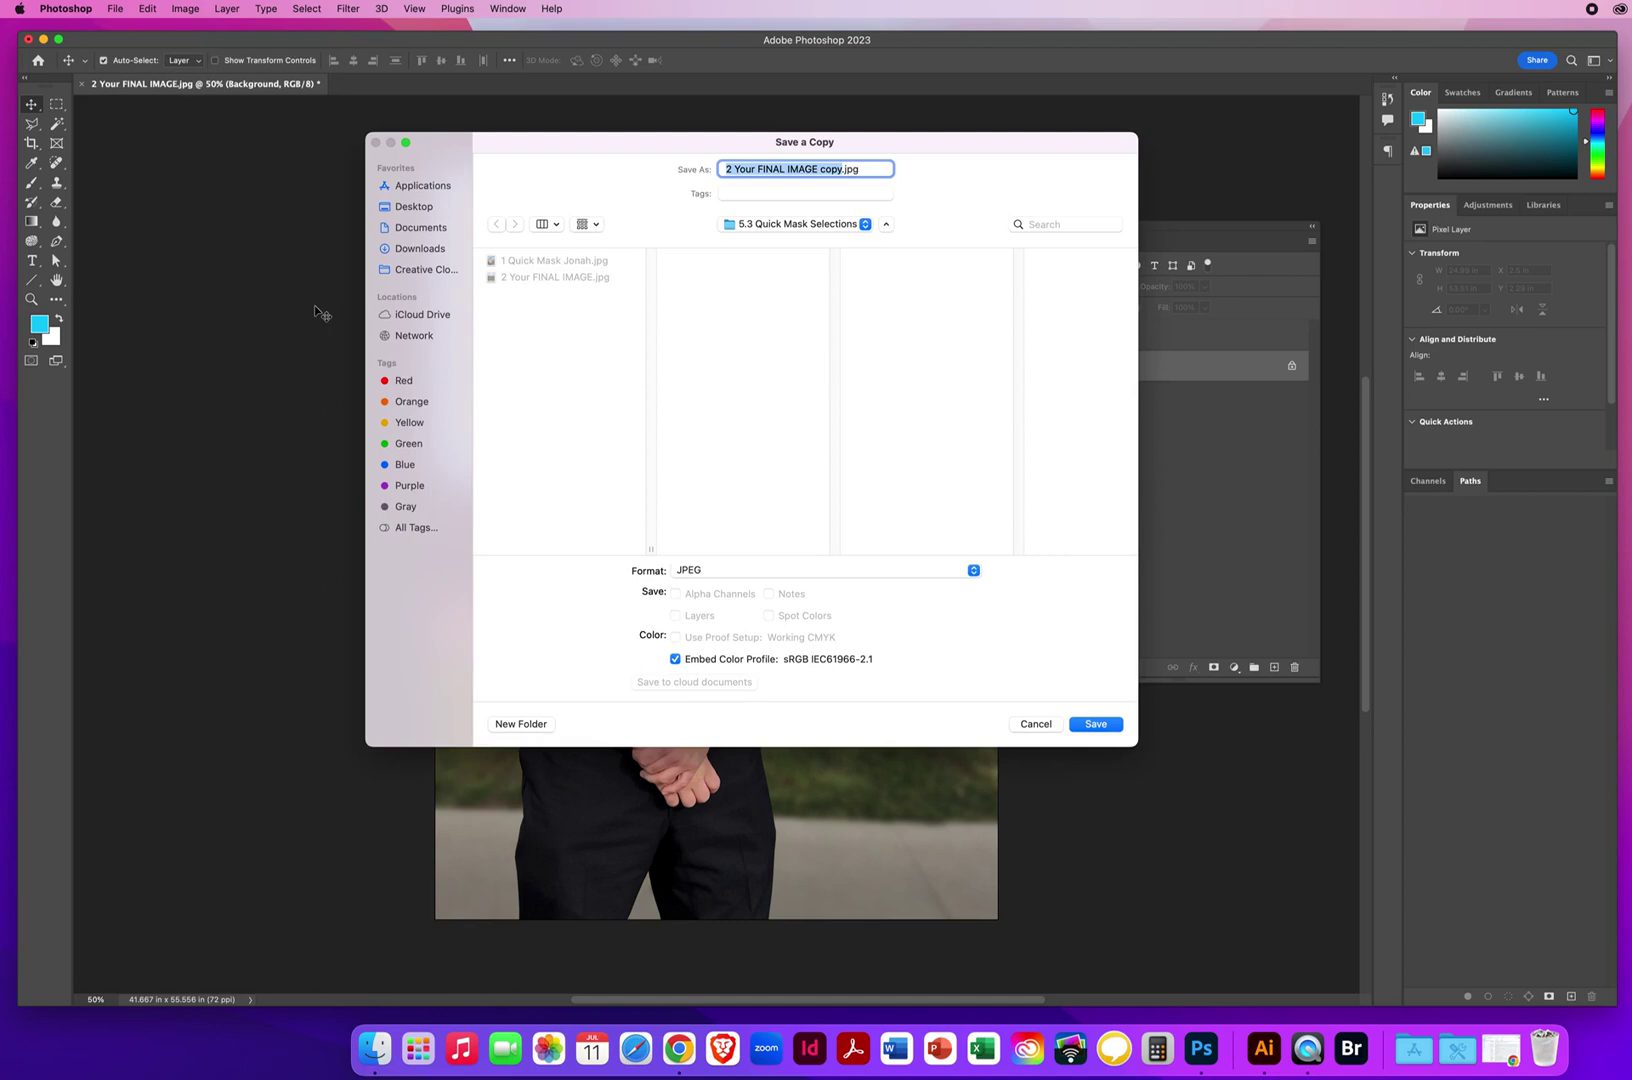
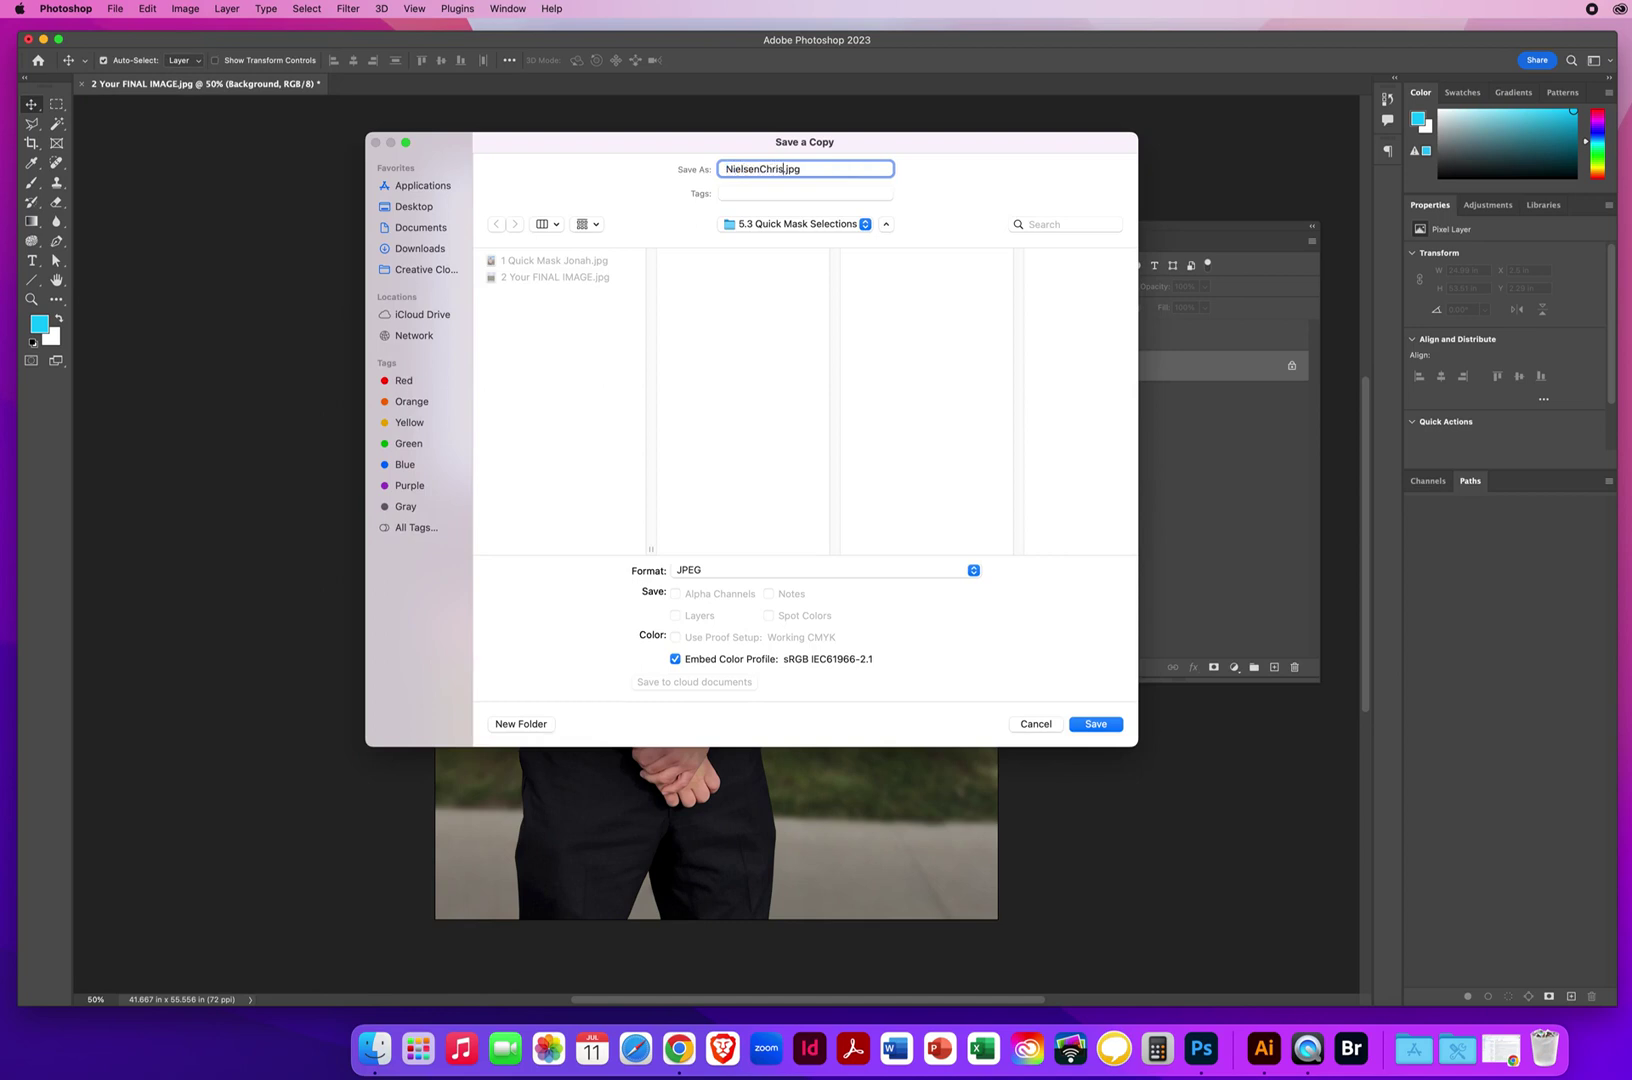
{"action": "type", "text": "QuickMask"}
{"action": "left_click", "coordinate": [413, 207]}
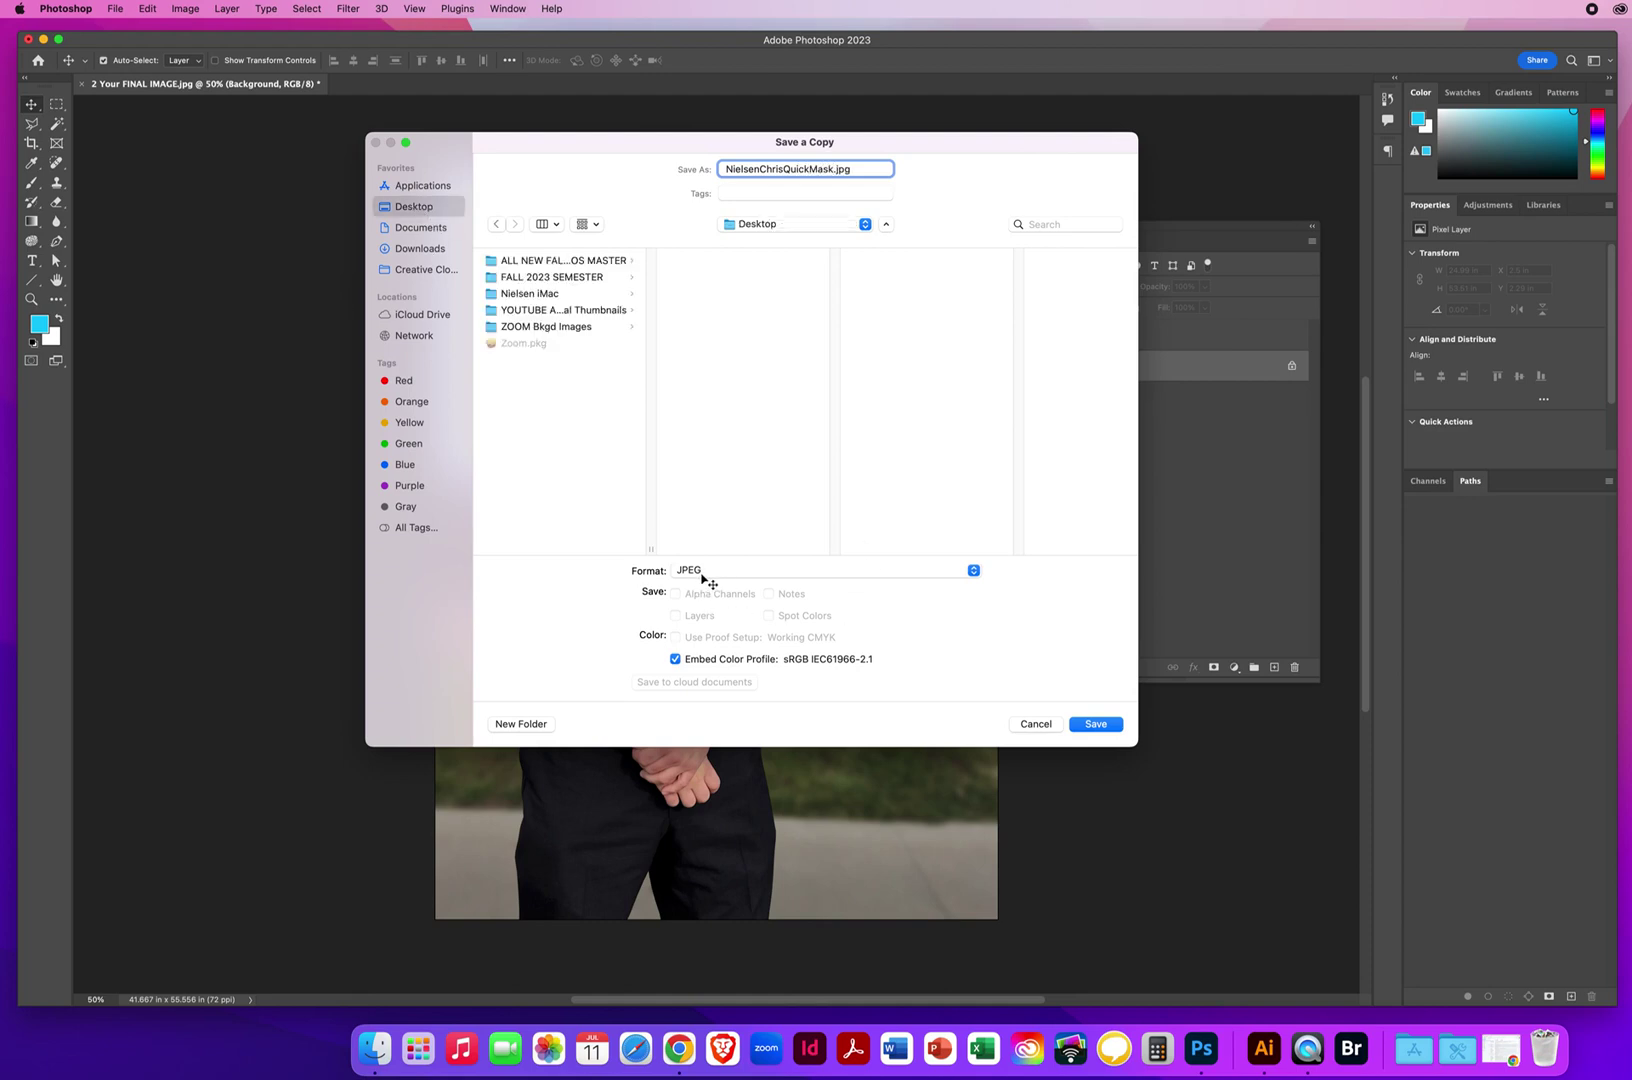
{"action": "left_click", "coordinate": [1097, 724]}
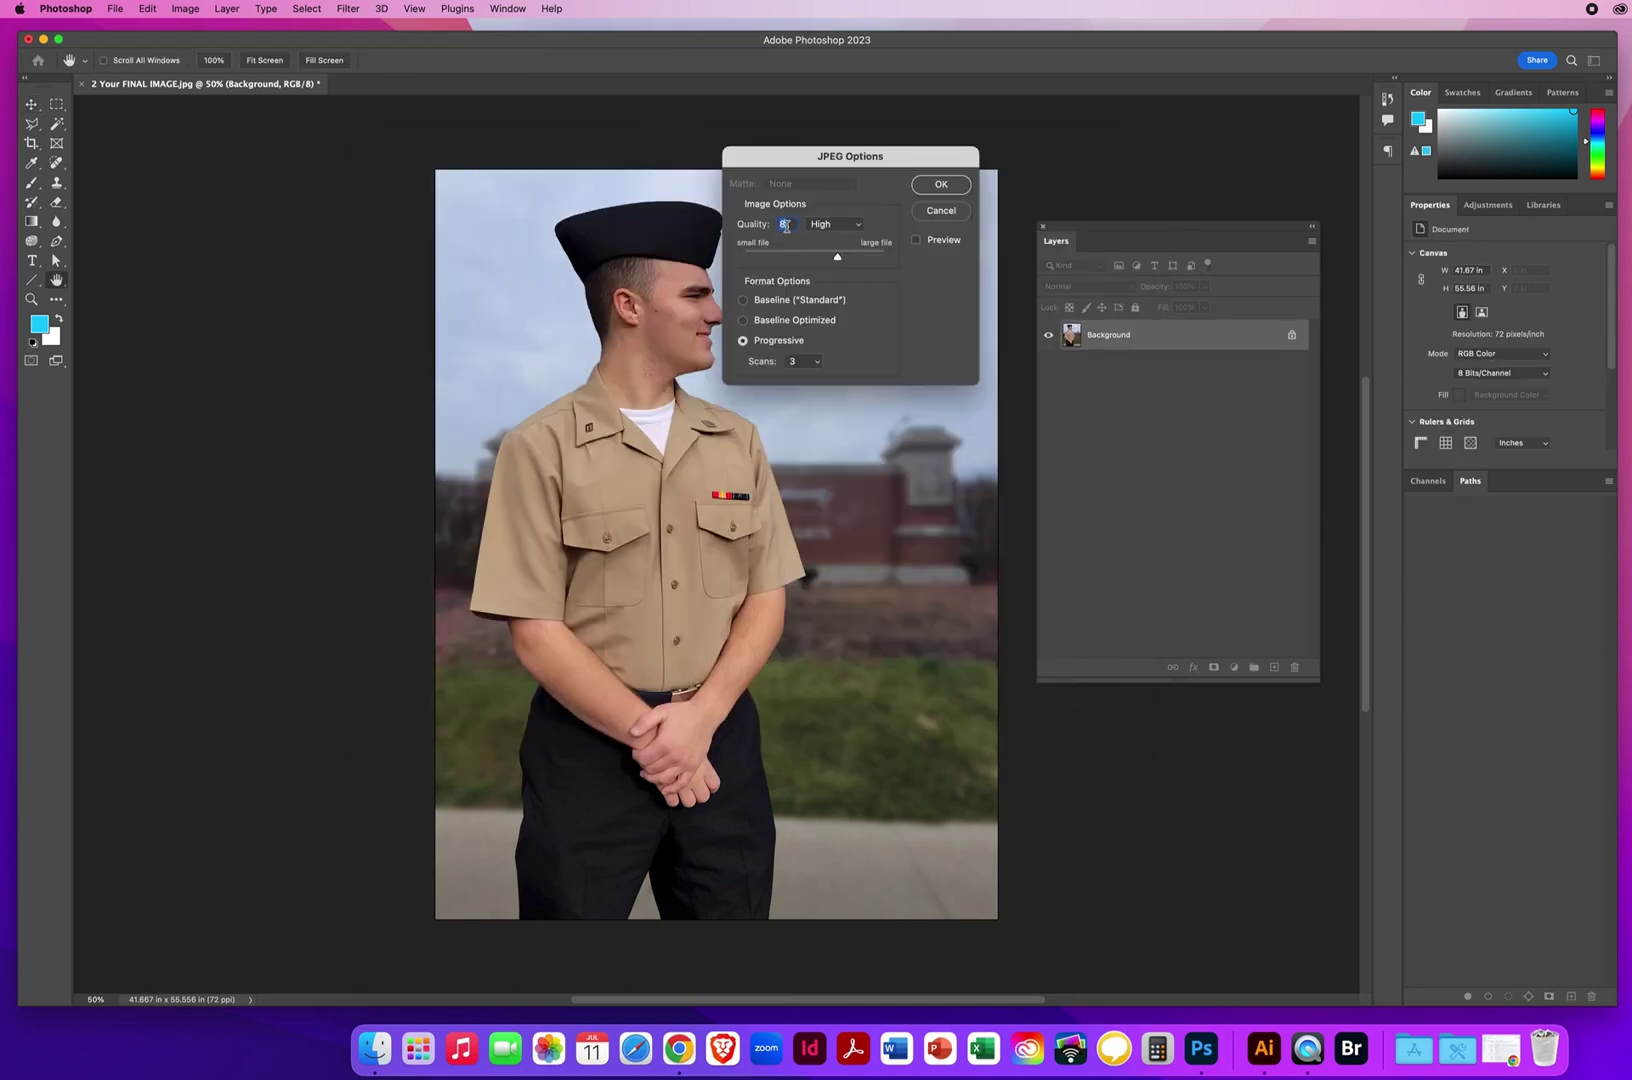
{"action": "left_click", "coordinate": [941, 184]}
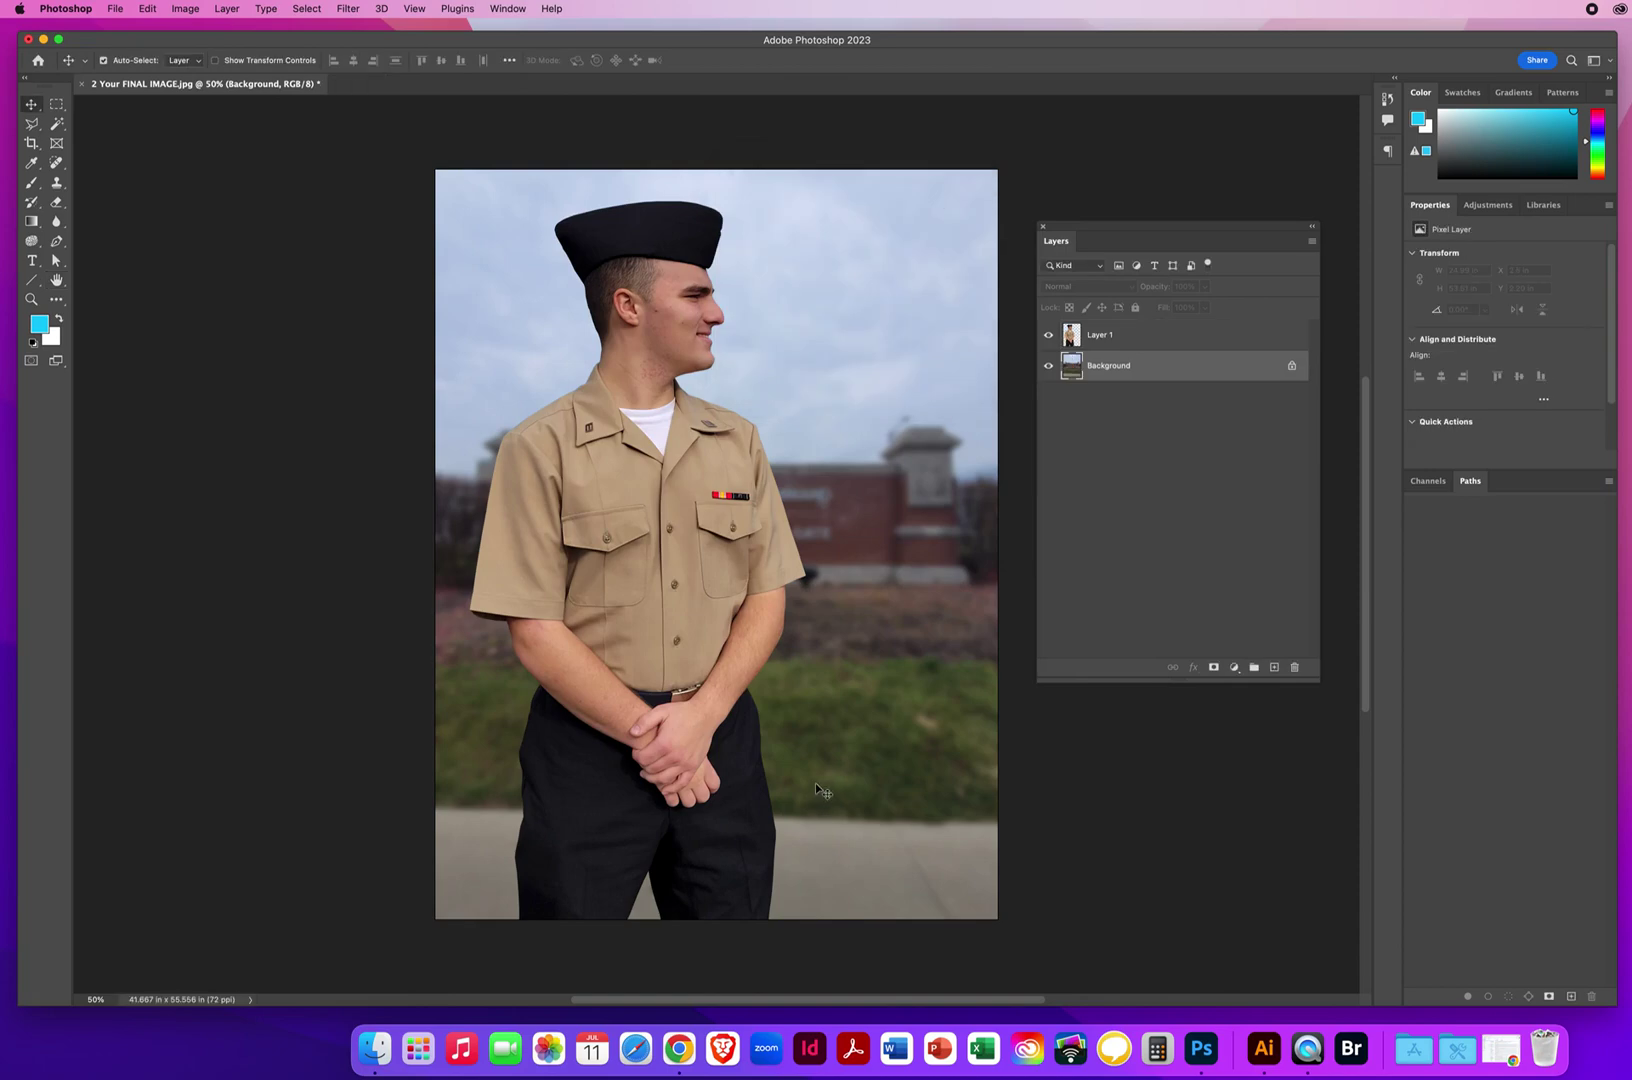